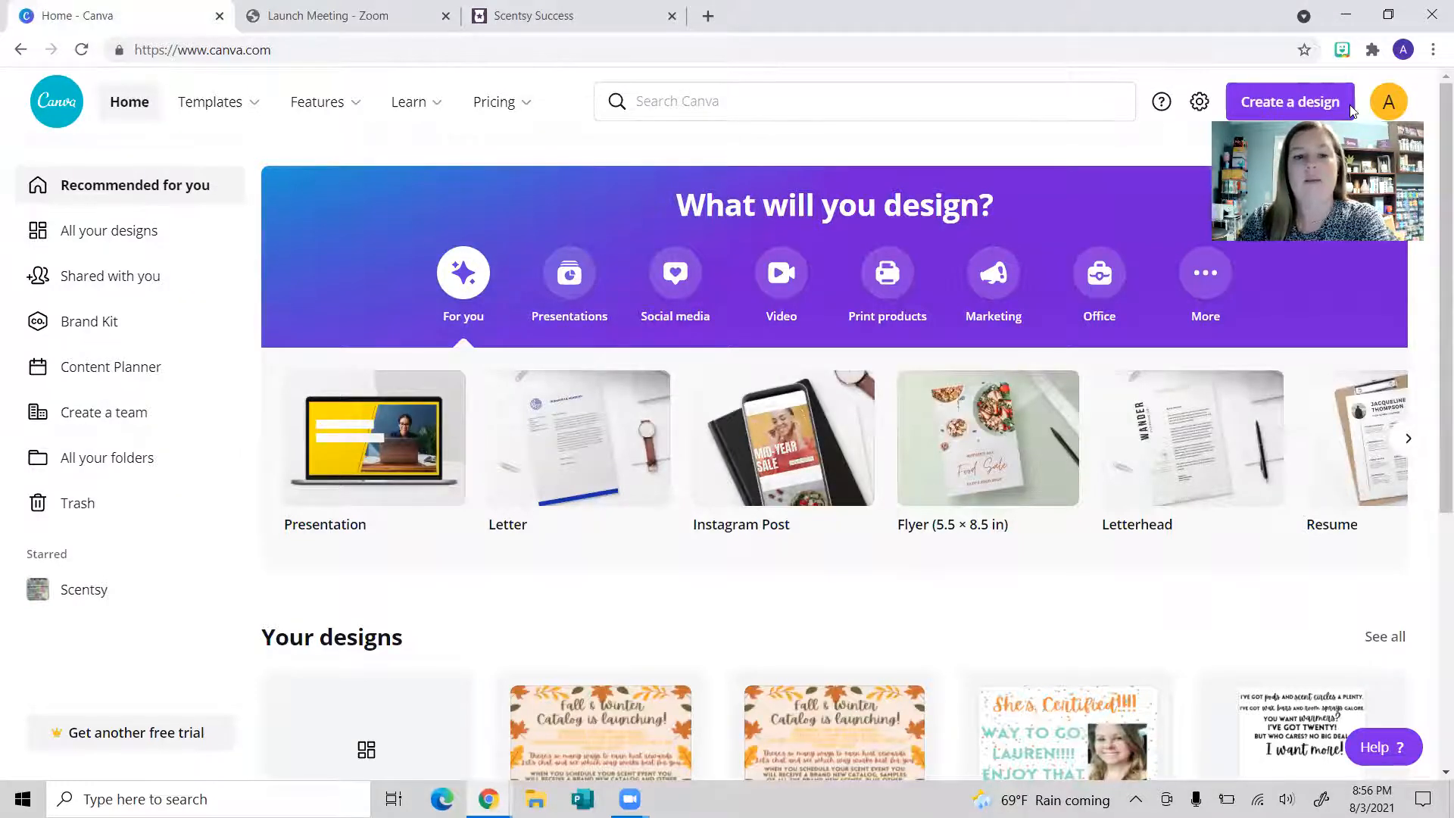
Step: Run the recent 'facebook post' search to list the 6,690 Facebook Post templates
scroll(1296, 481, "down", 5)
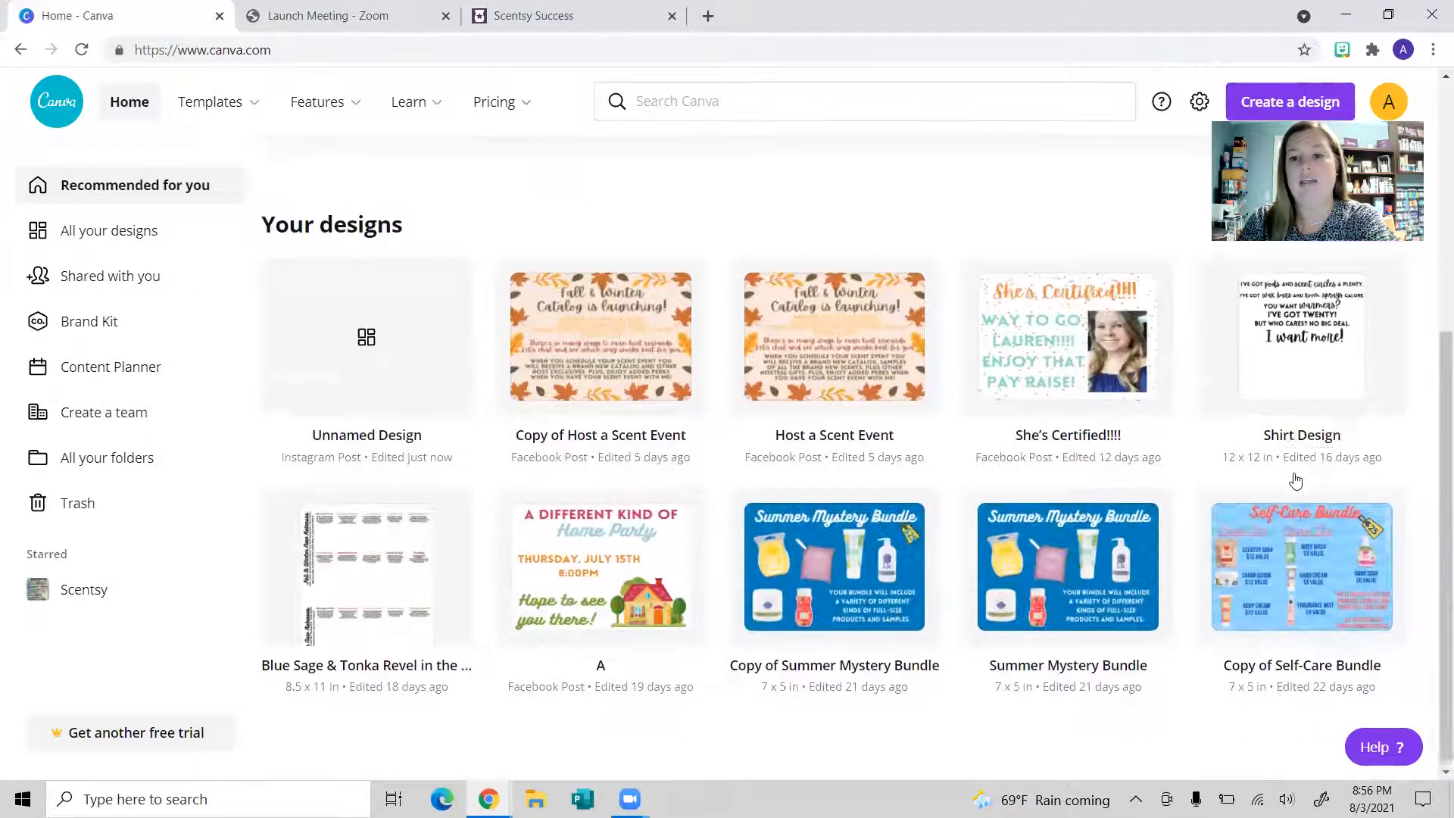
scroll(114, 380, "up", 5)
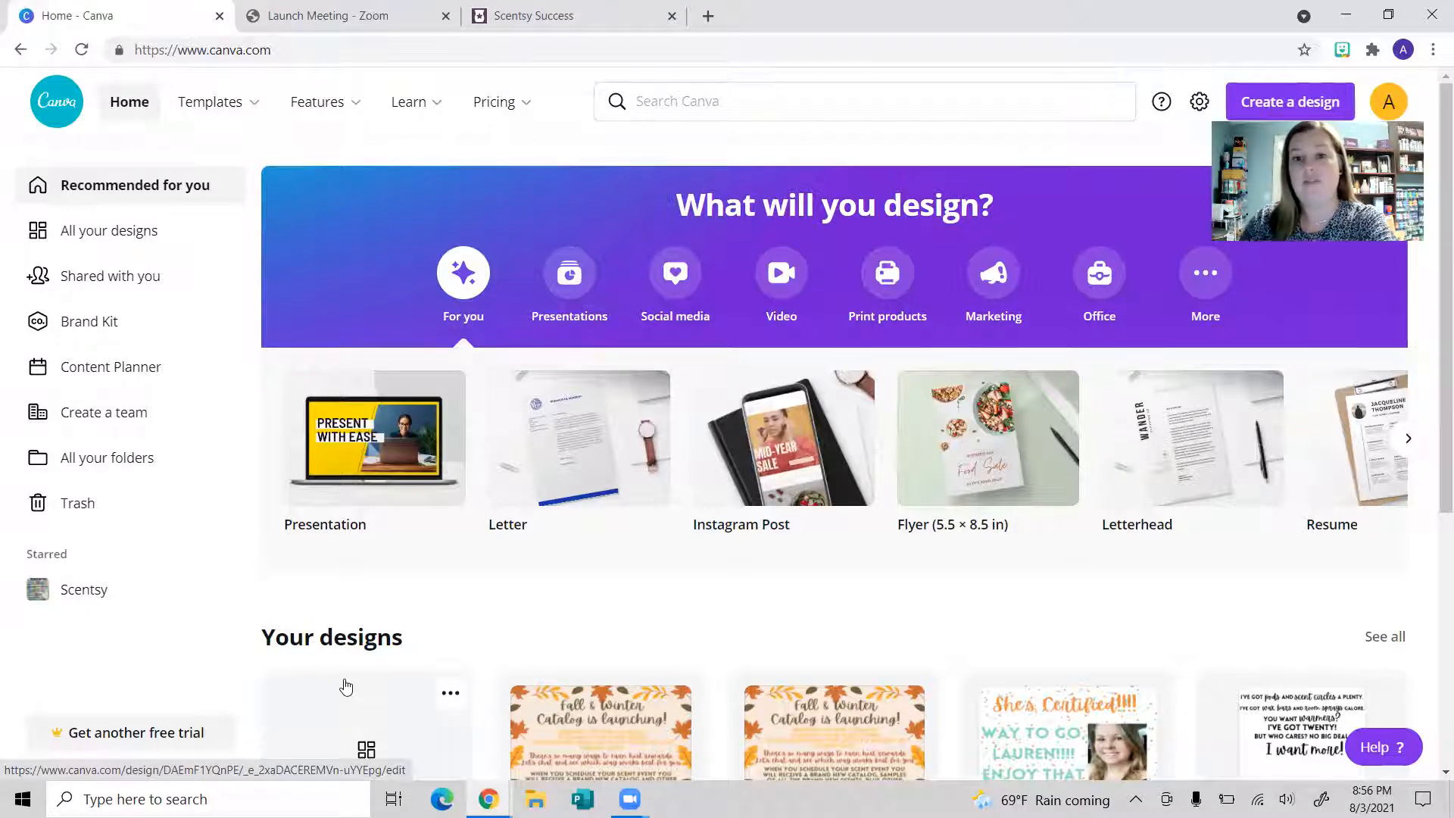
scroll(574, 569, "down", 2)
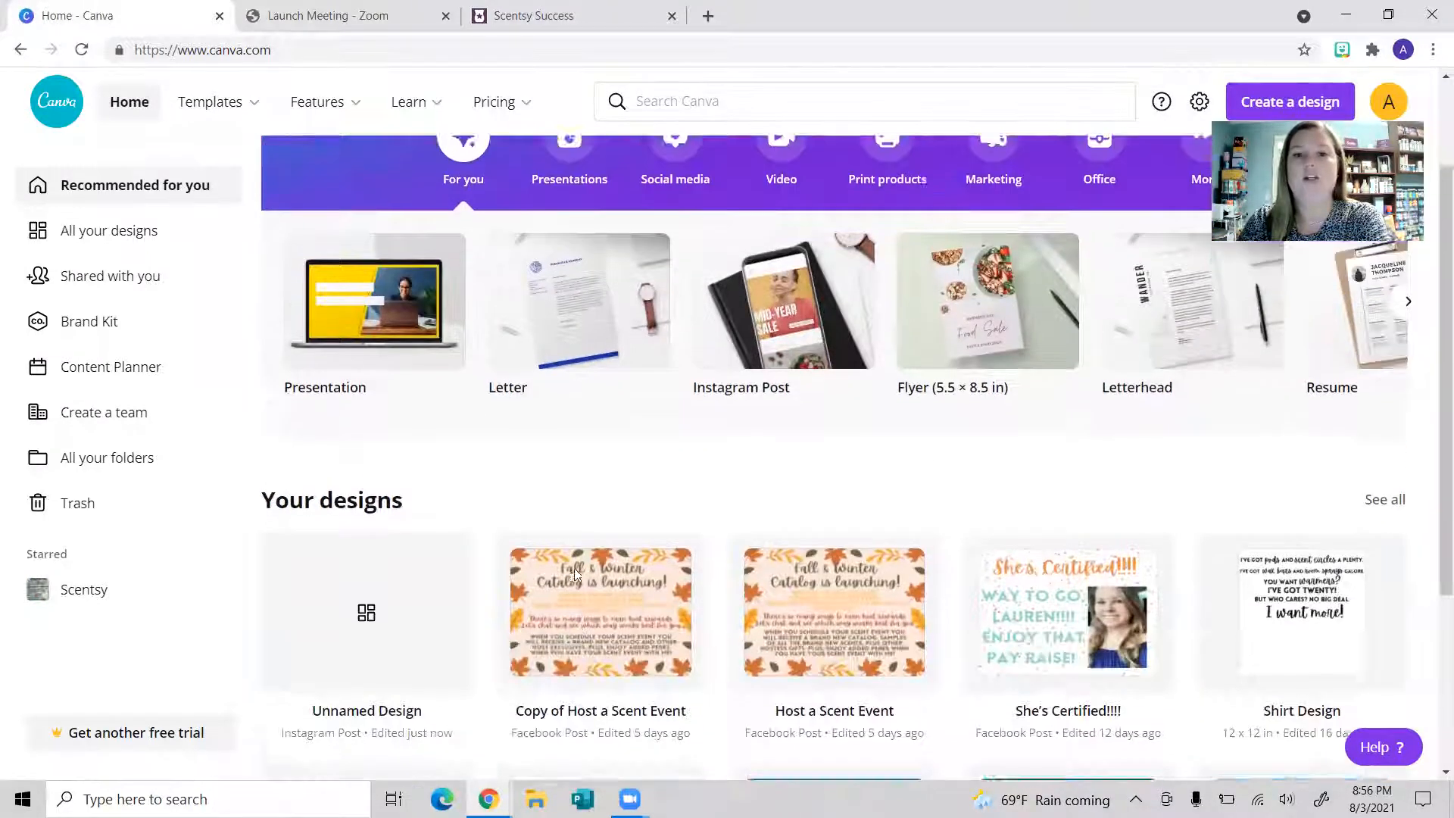
scroll(574, 568, "up", 2)
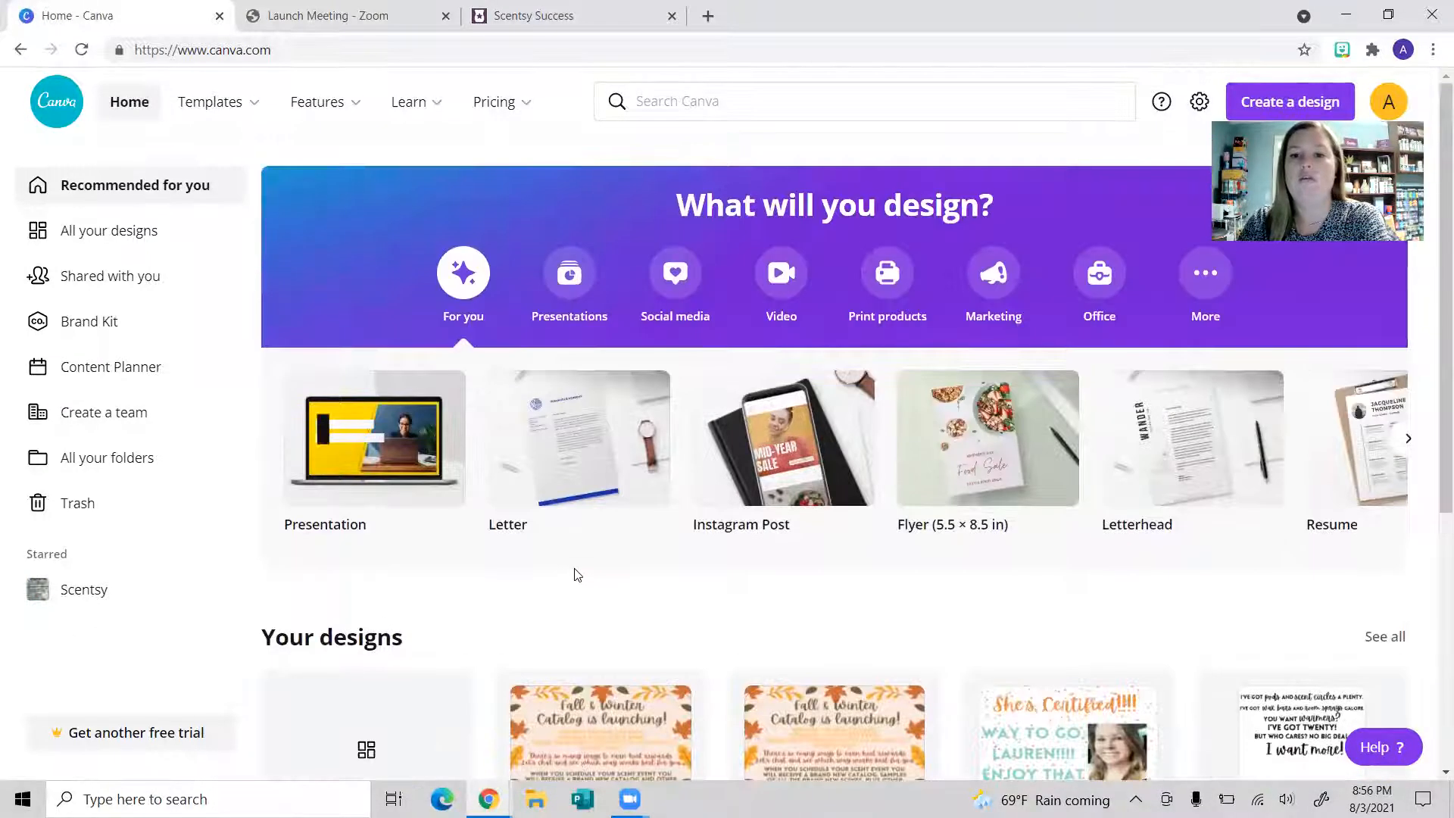
left_click(810, 107)
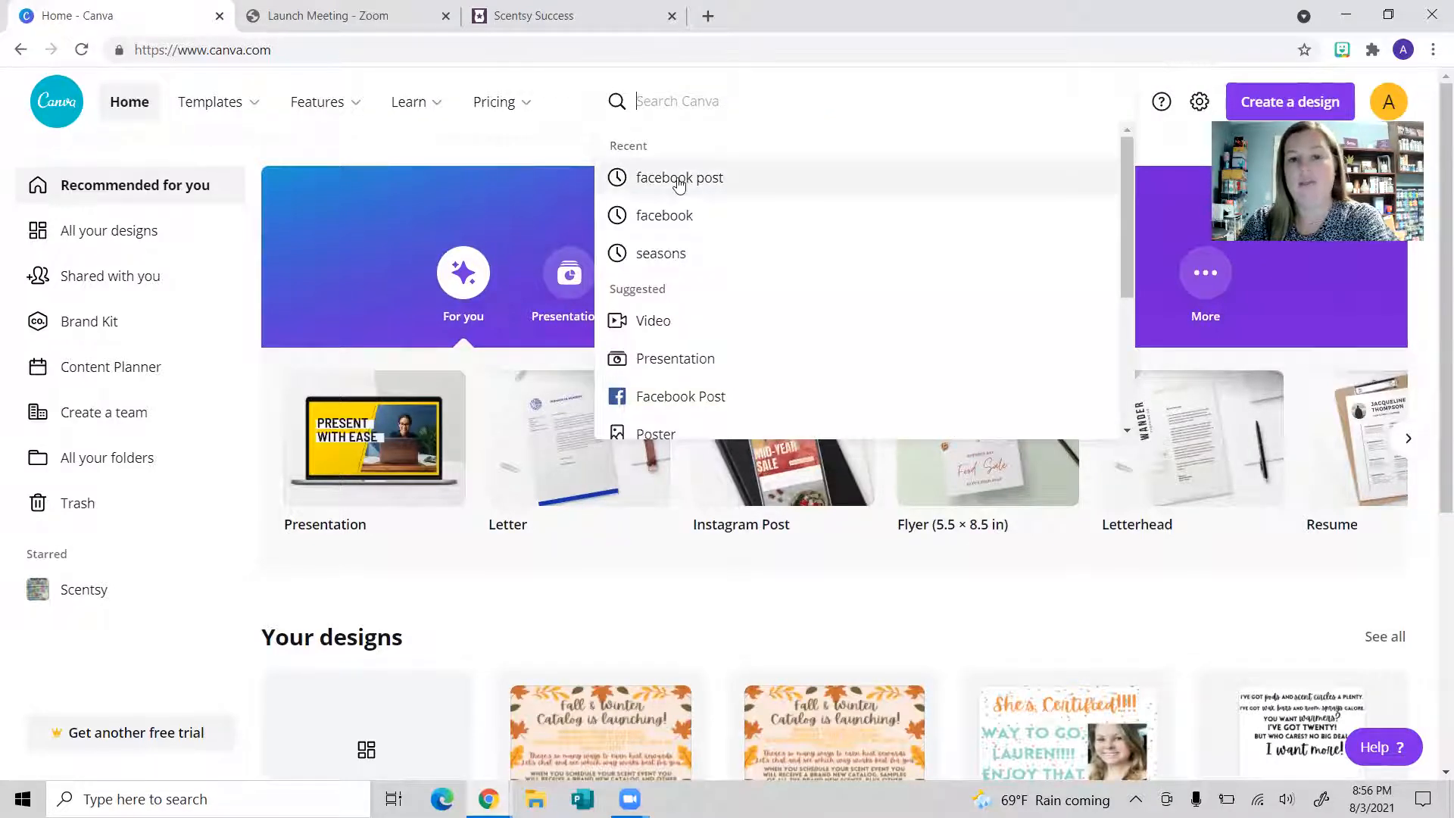
left_click(700, 178)
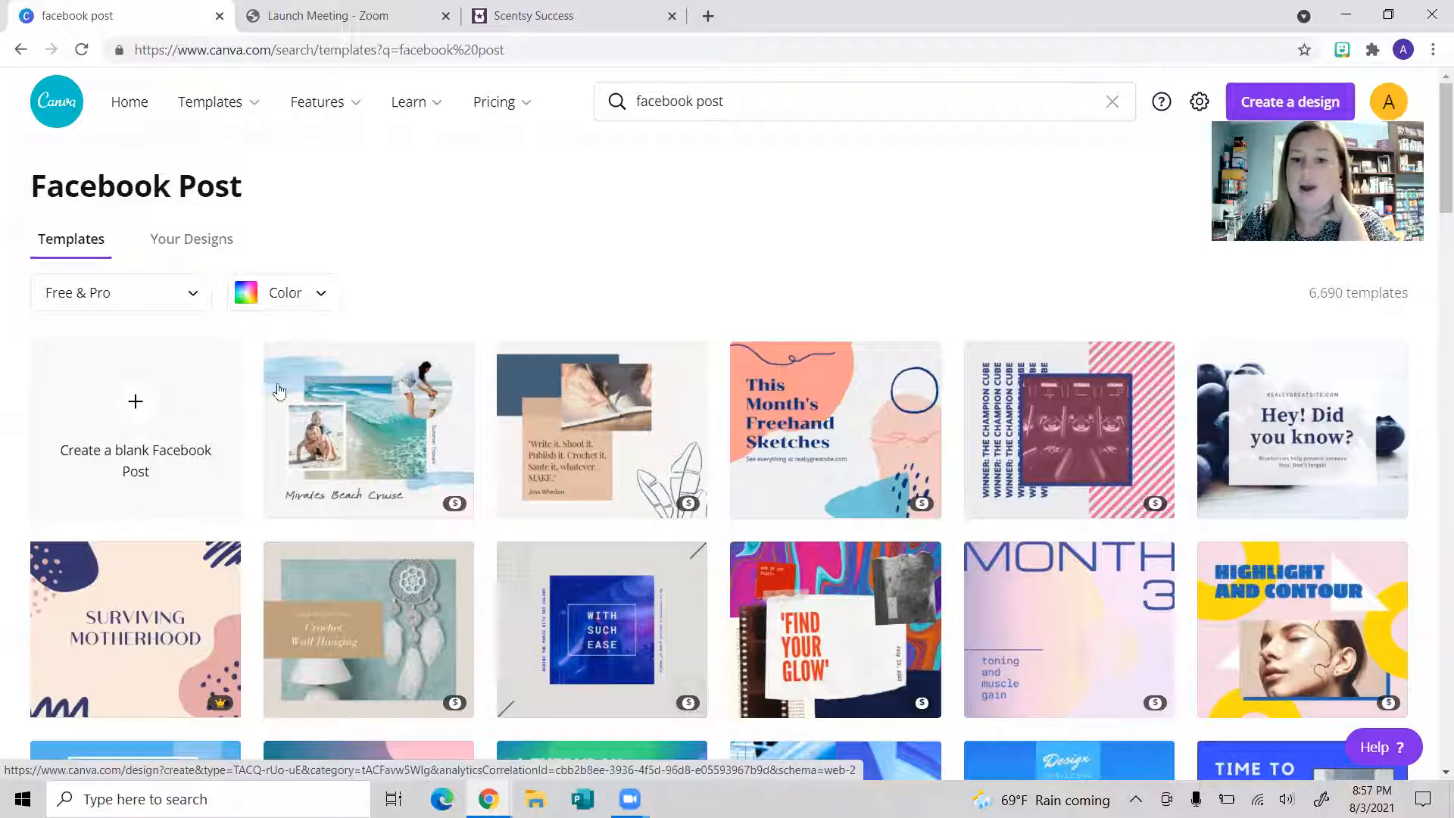
Step: Scroll the template results and open the CLOUD vs HARDDRIVE template in the editor
scroll(1167, 548, "down", 4)
scroll(1166, 548, "down", 4)
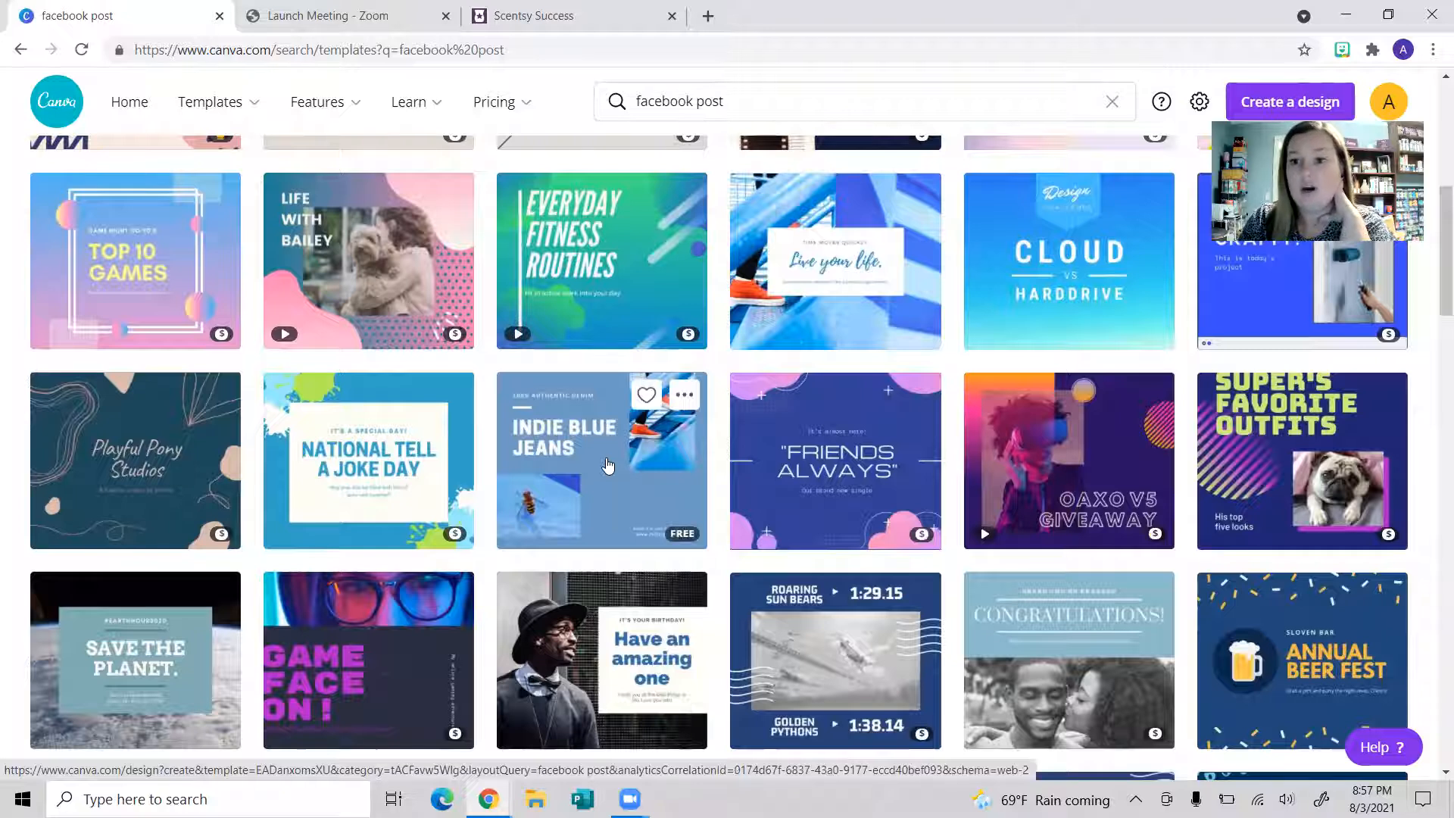
scroll(610, 460, "up", 3)
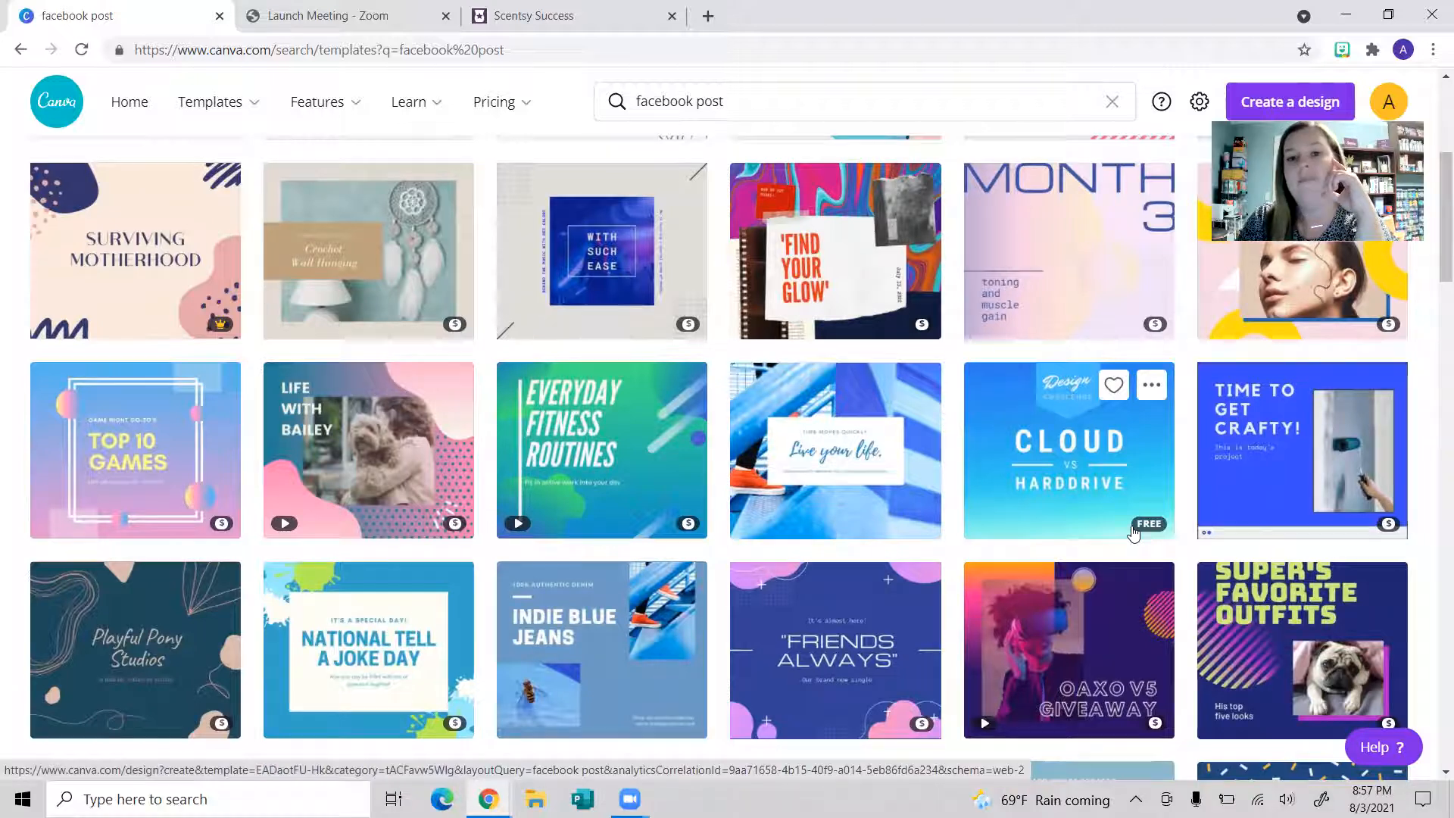
left_click(1070, 465)
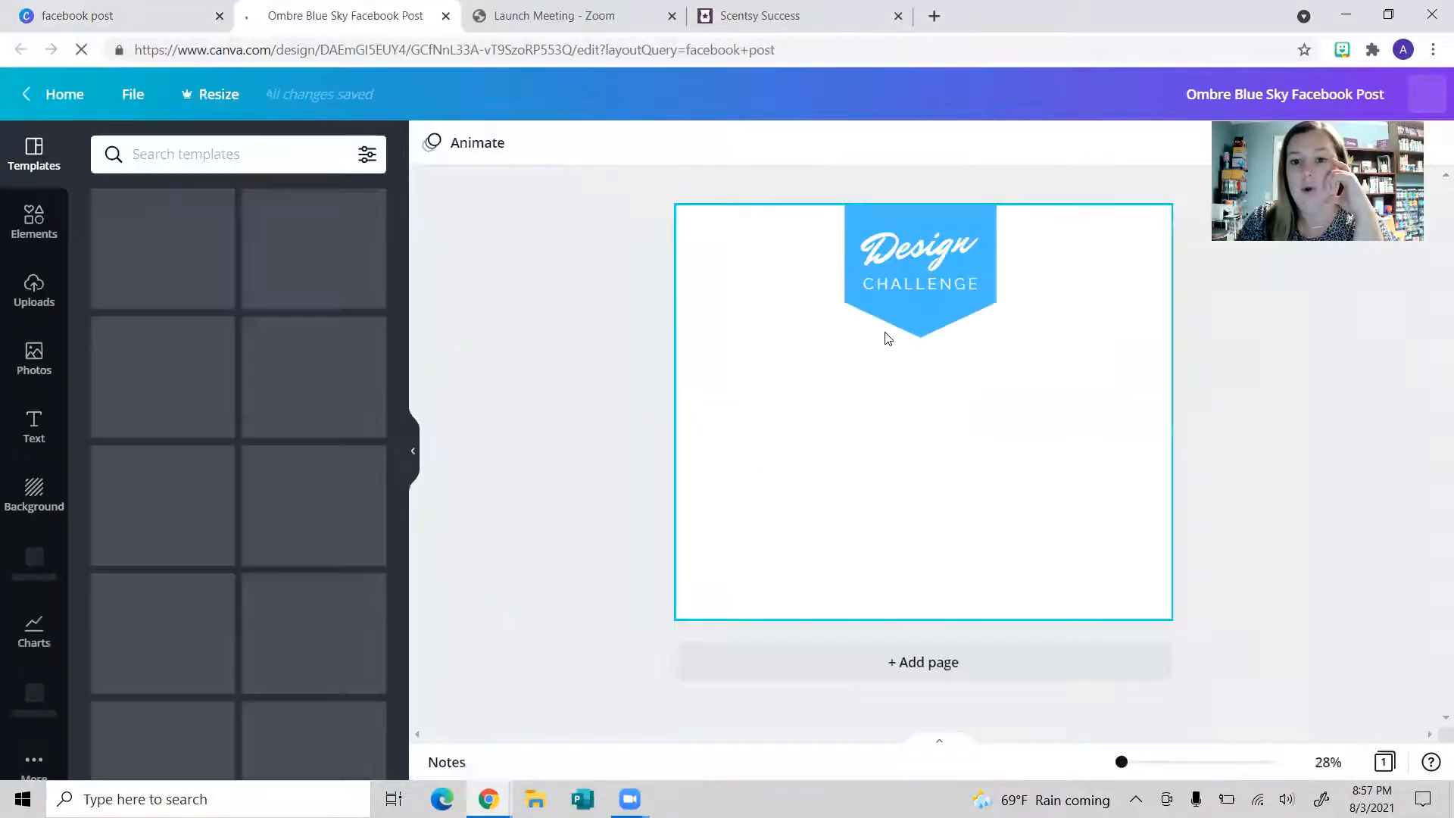
Step: Delete the Design, CHALLENGE, CLOUD, VS and HARDDRIVE text boxes, then return to Home
left_click(939, 303)
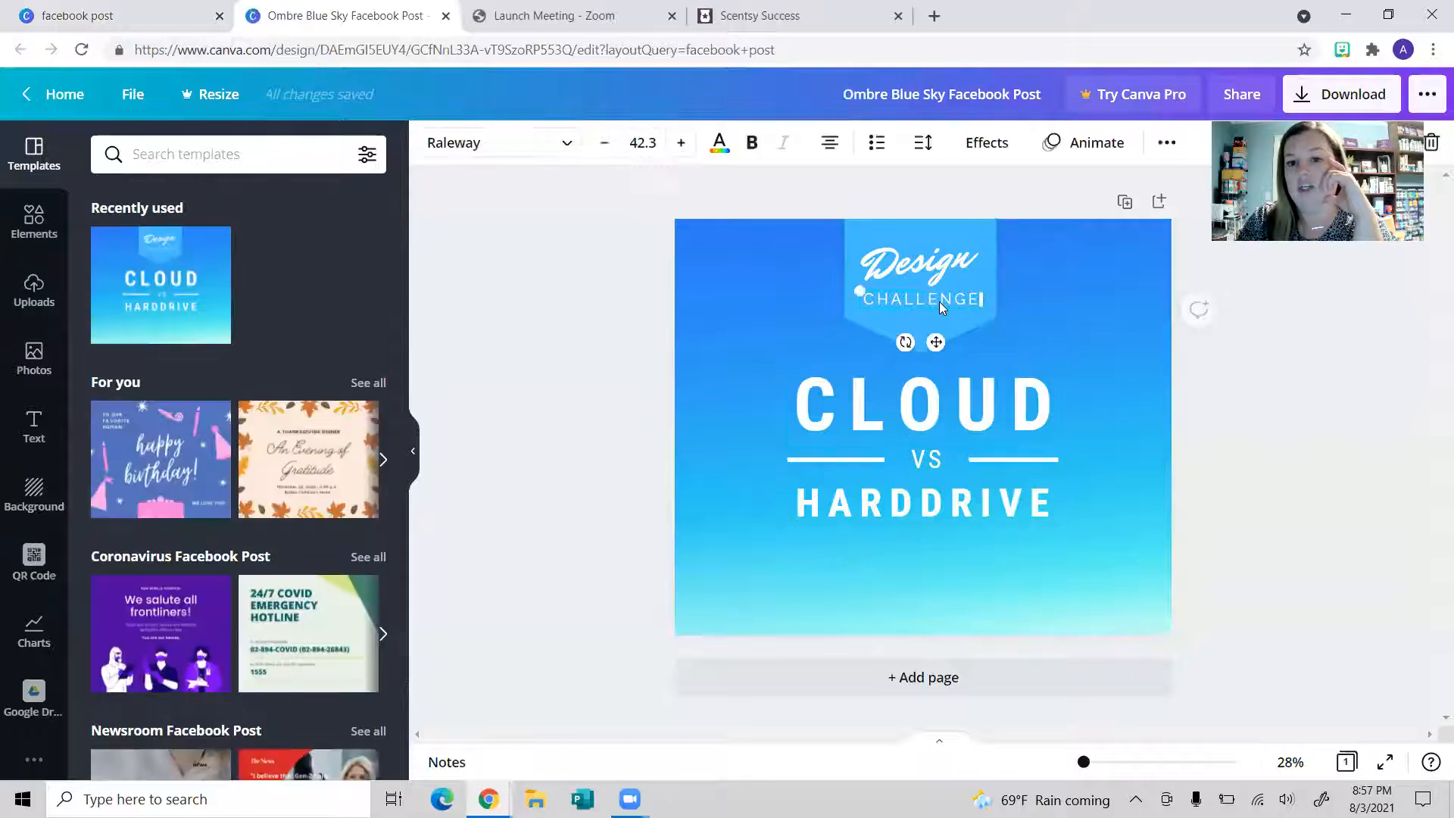
key("Delete")
left_click(934, 276)
key("Delete")
left_click(935, 409)
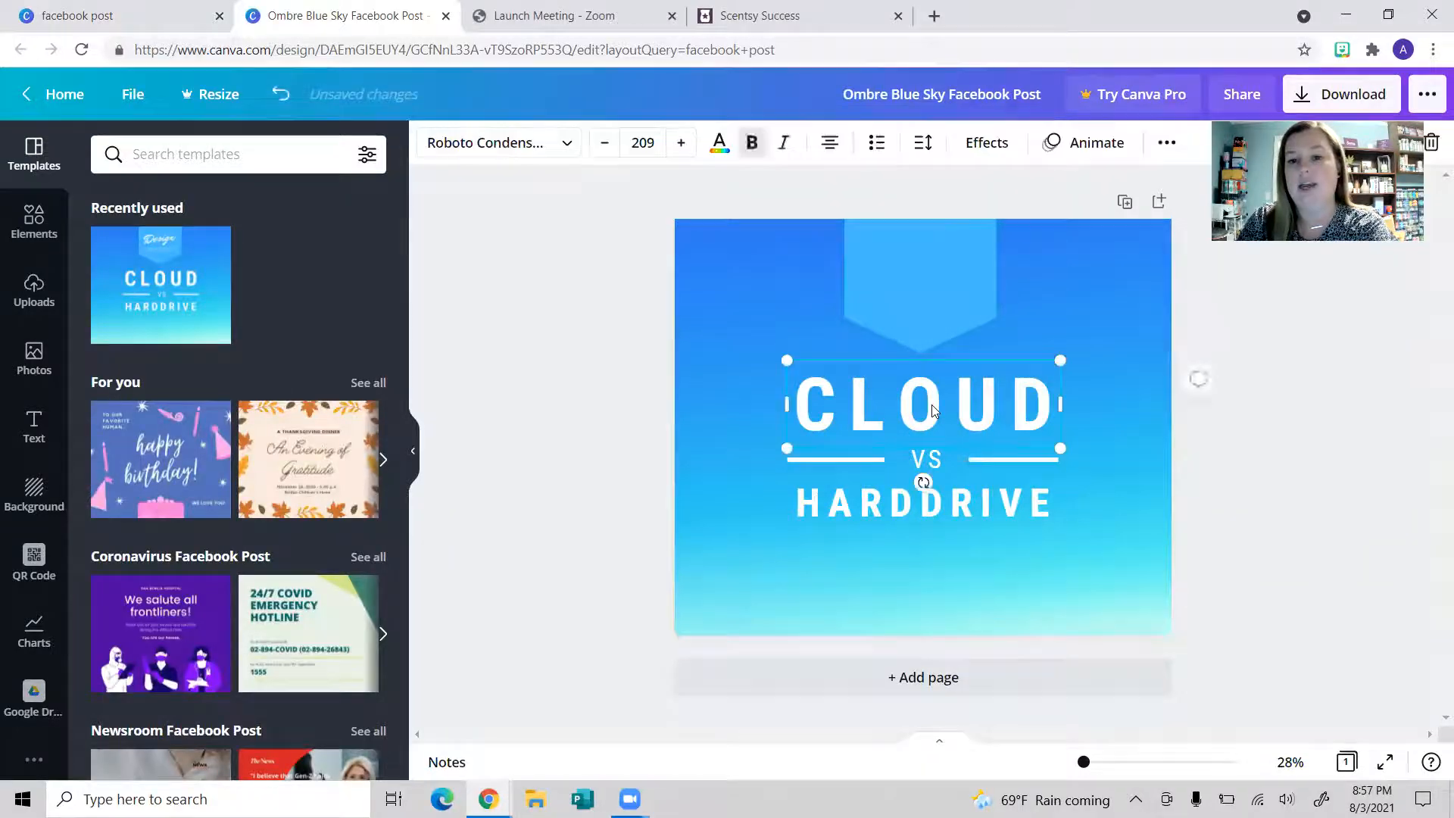
key("Delete")
left_click(935, 468)
key("Delete")
left_click(933, 509)
key("Delete")
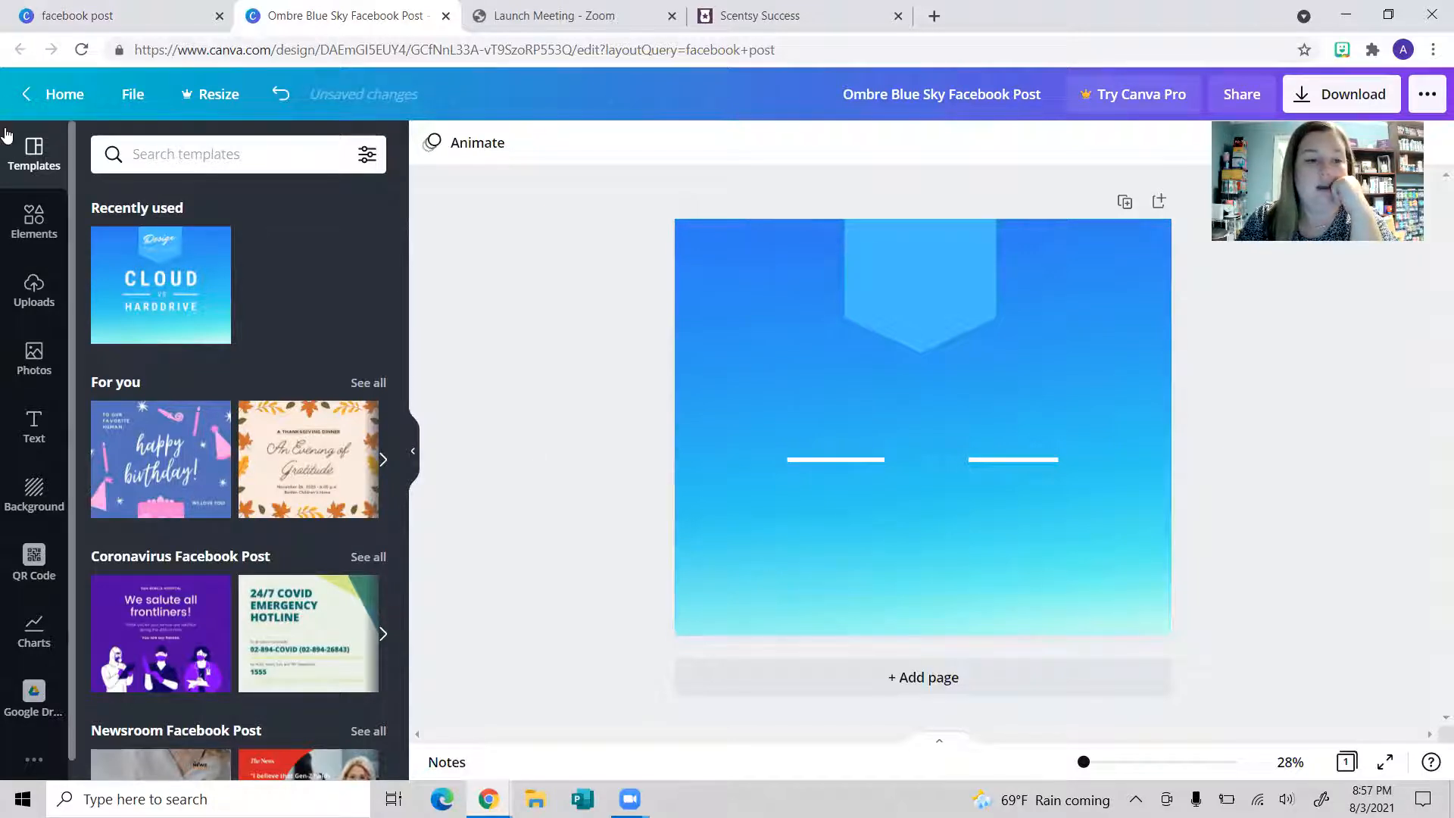
left_click(57, 94)
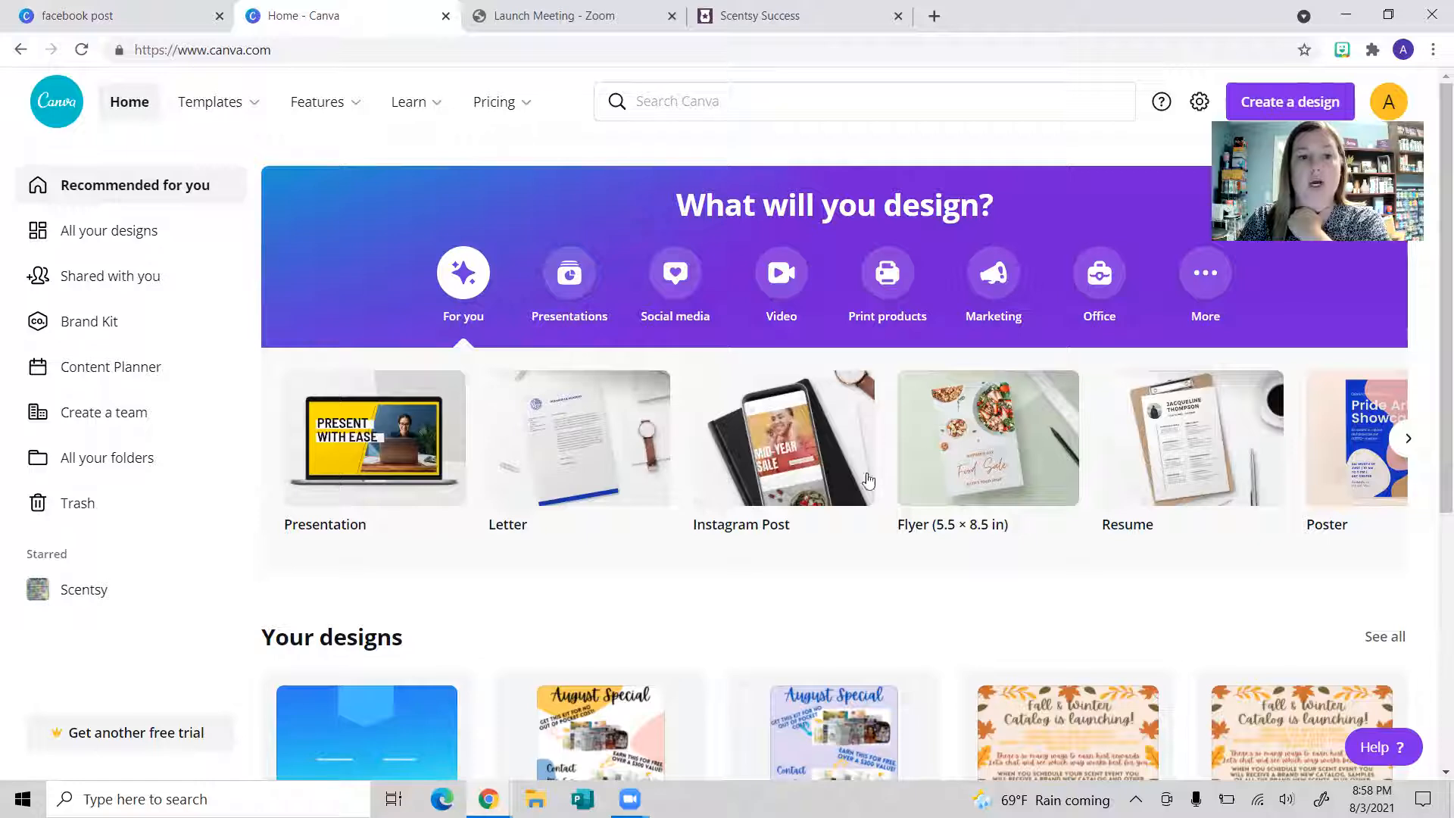
Step: Search 'facebook post' again, create a blank Facebook Post and browse the template categories
left_click(695, 100)
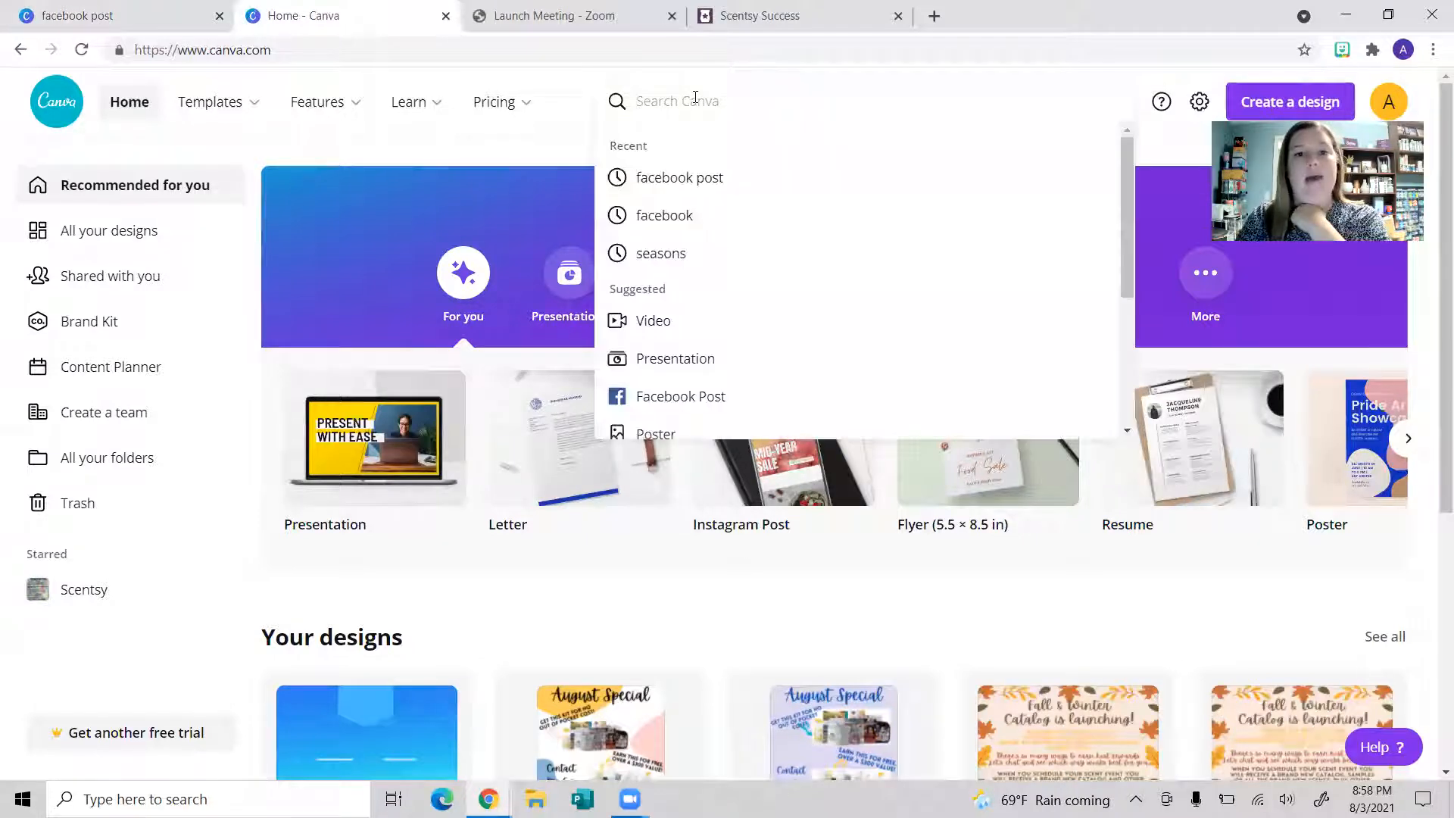
left_click(706, 179)
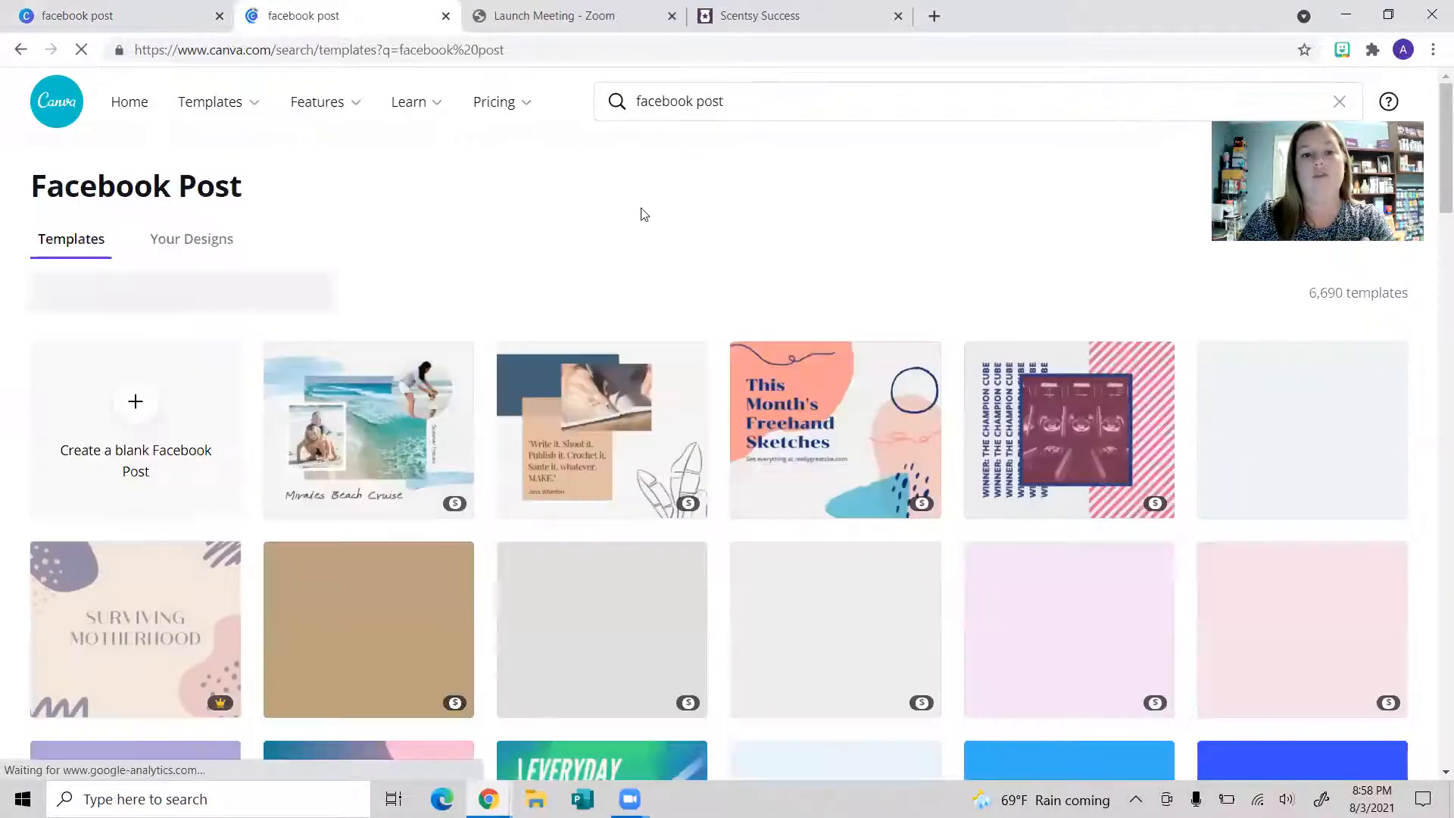
left_click(107, 422)
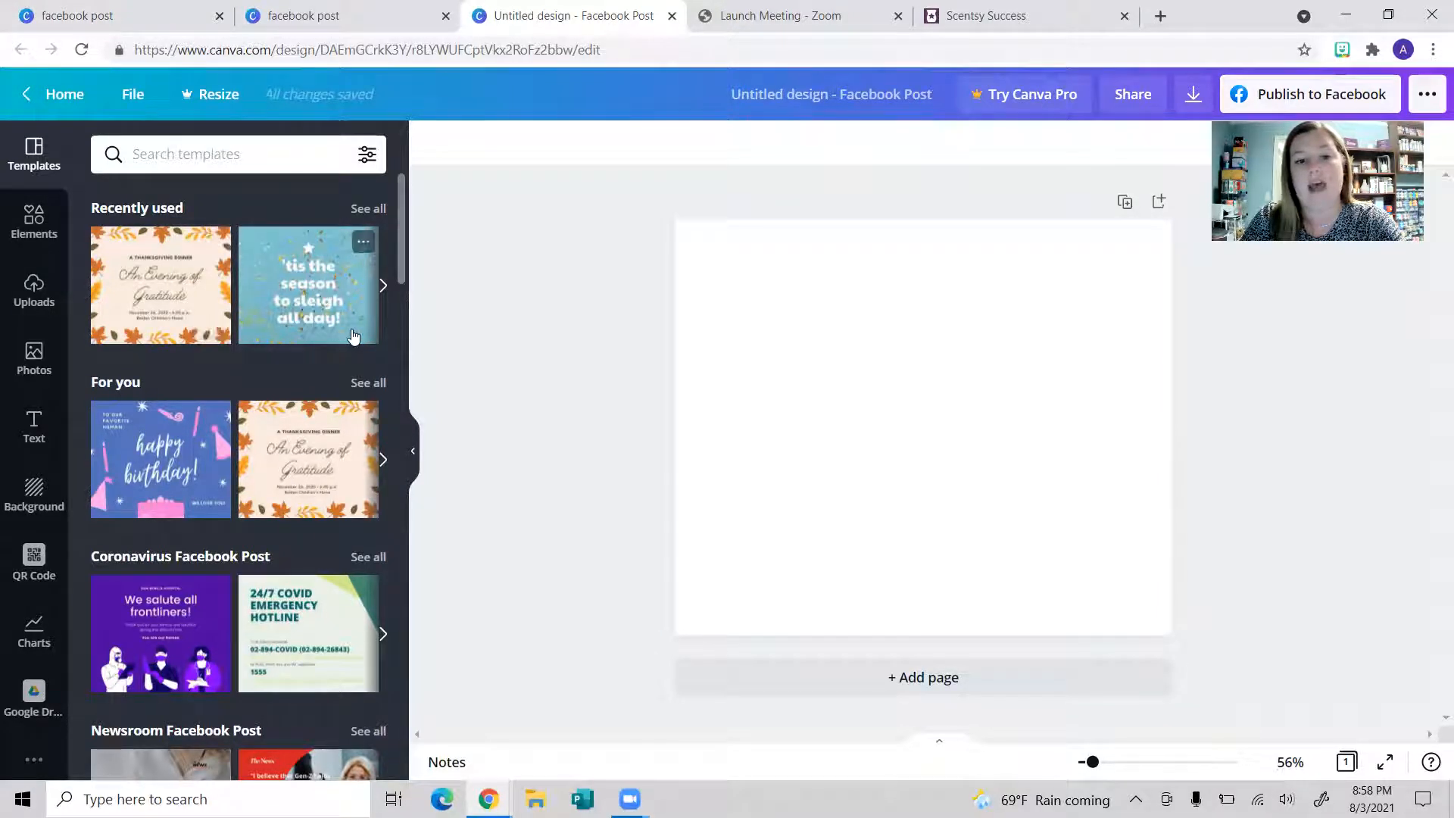
scroll(353, 390, "down", 5)
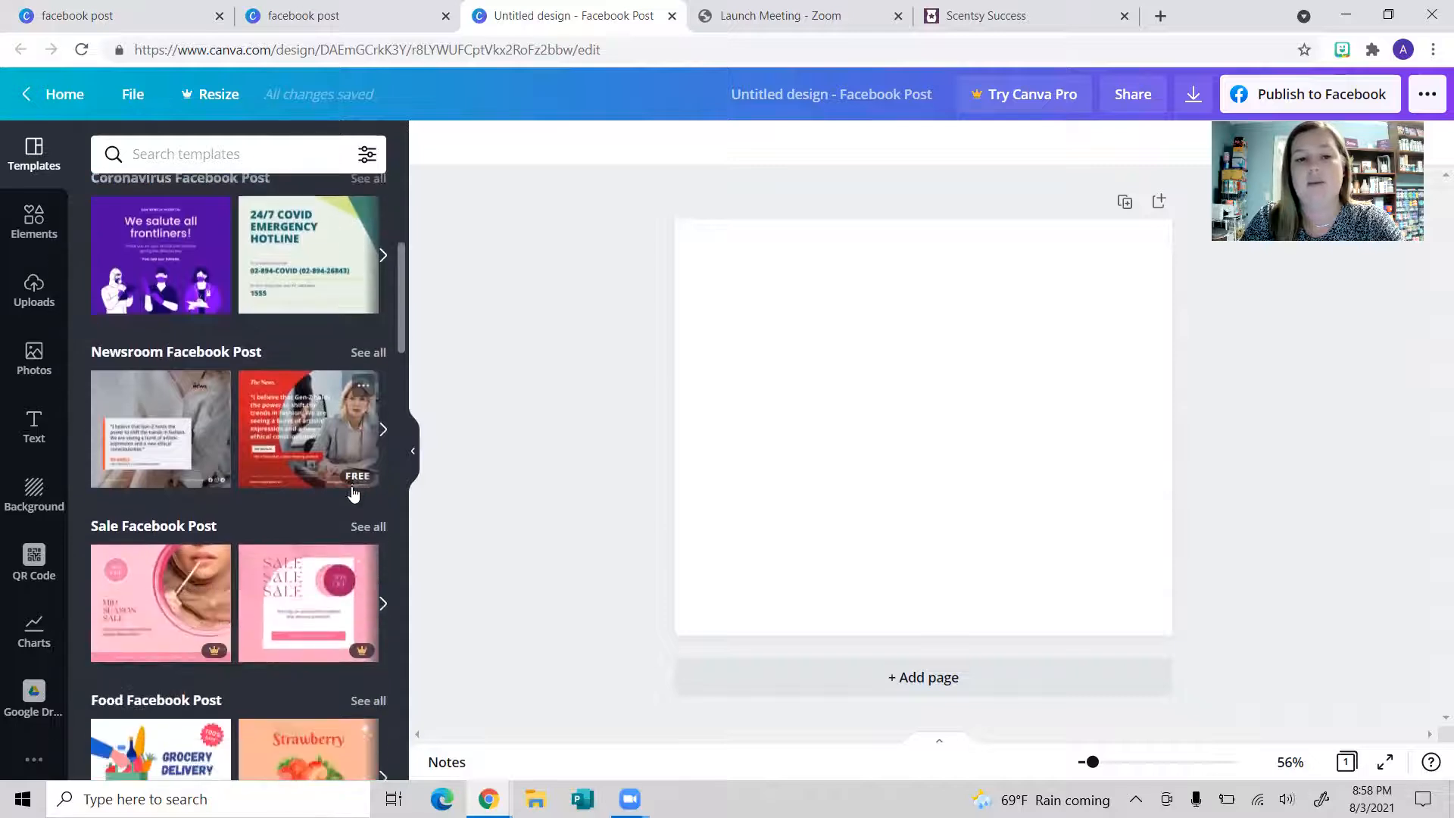
scroll(230, 588, "down", 4)
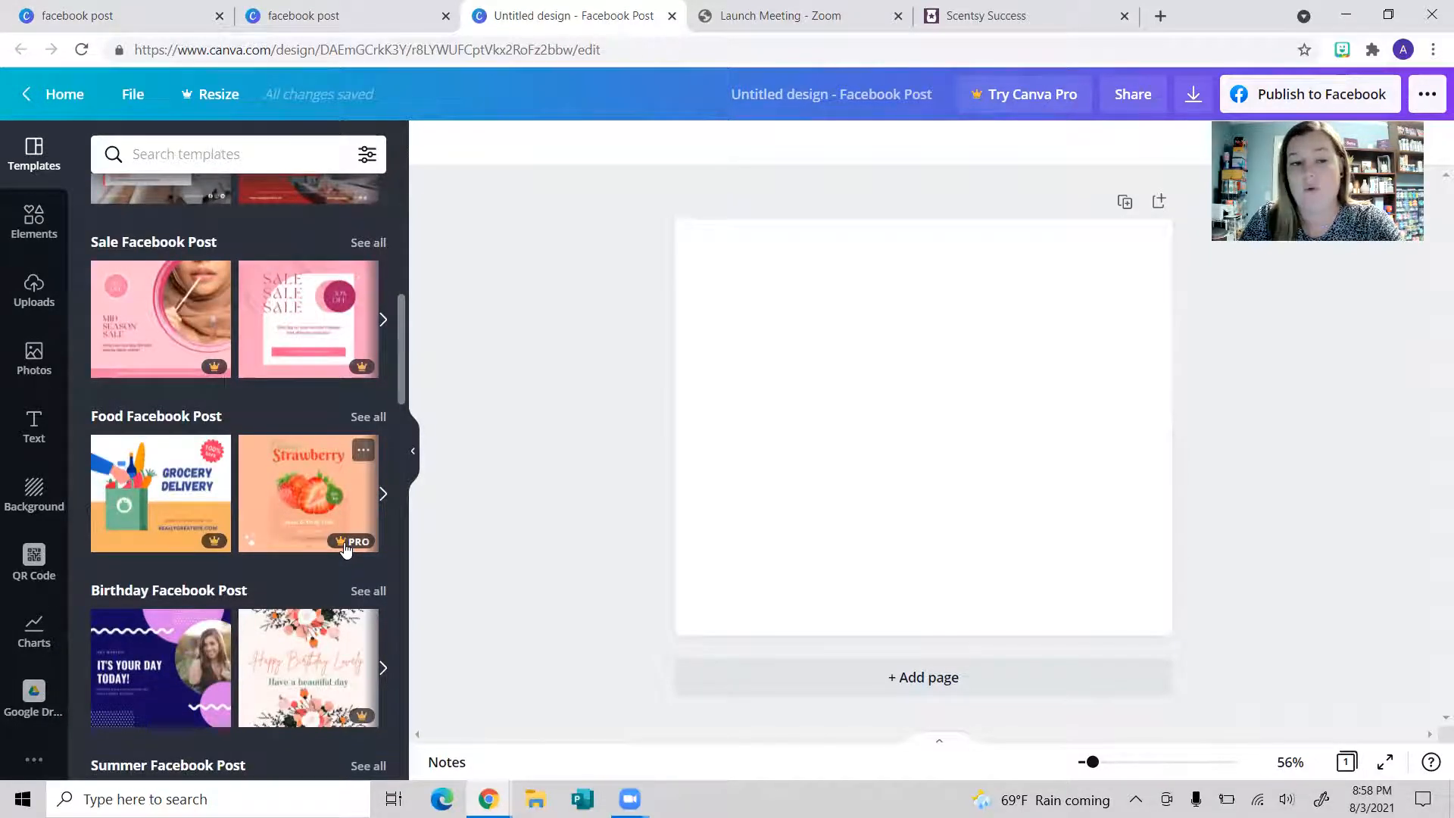
scroll(345, 549, "up", 9)
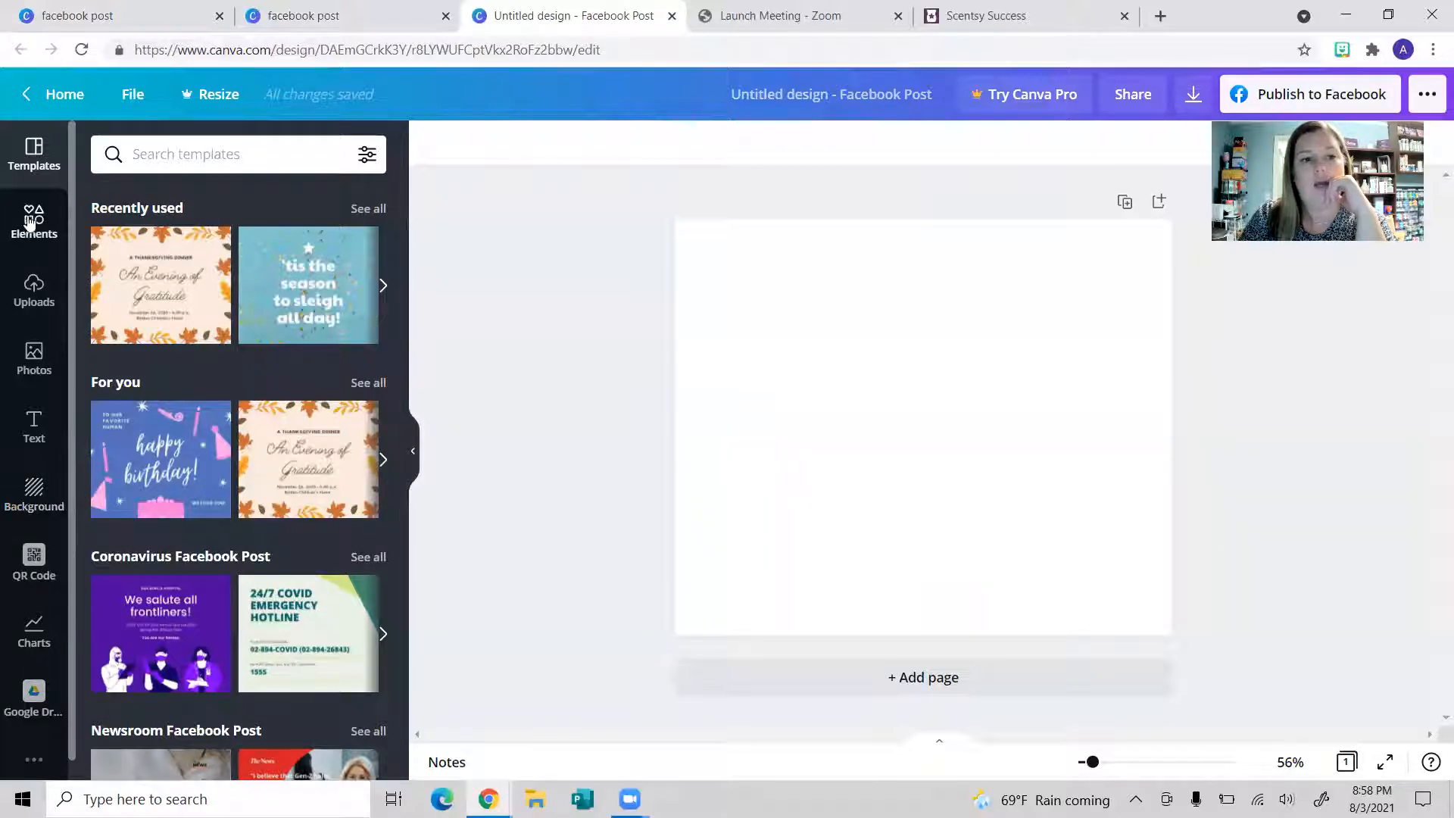
Step: Open the Background options and search backgrounds for 'autumn'
left_click(7, 516)
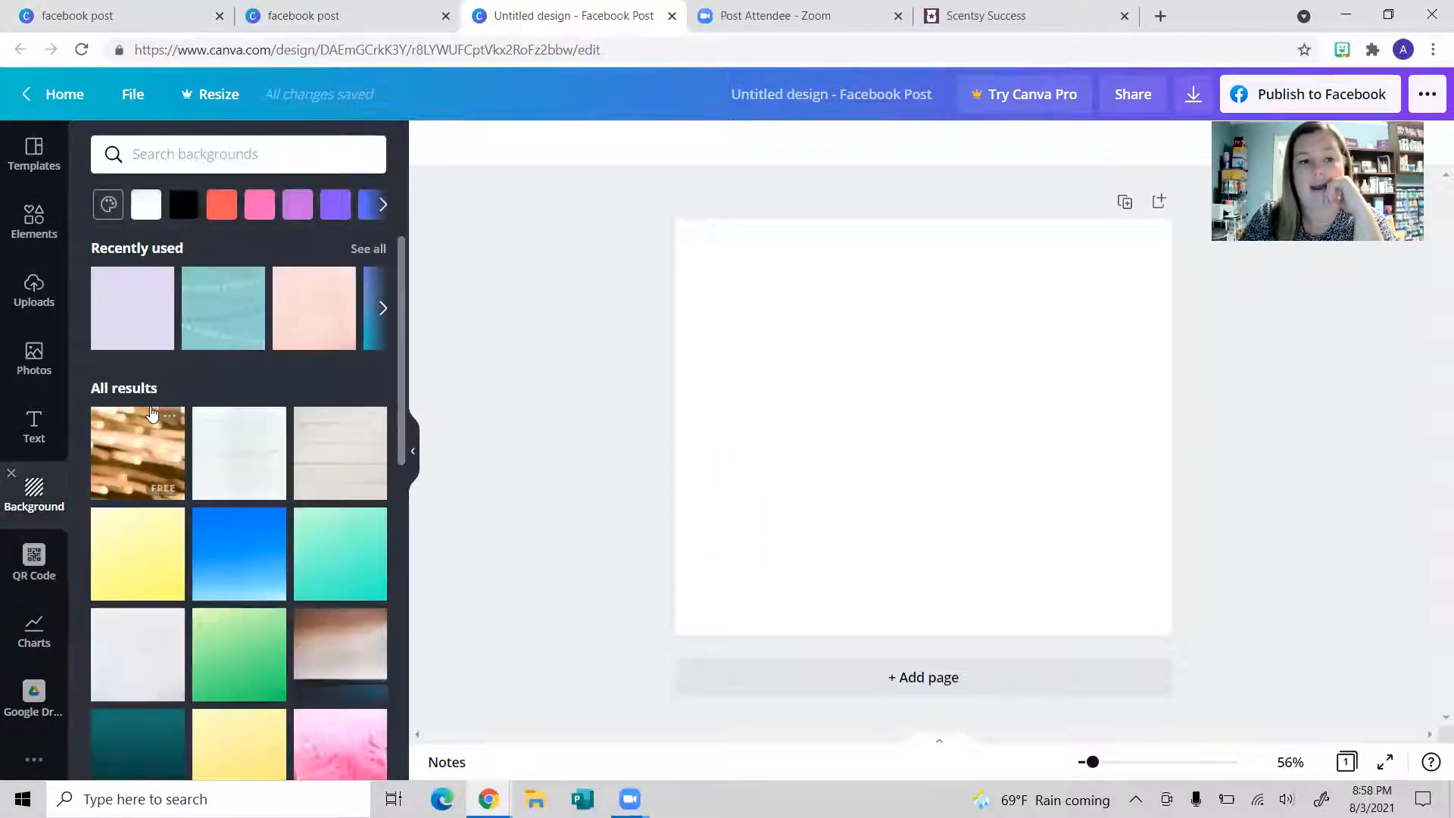
scroll(246, 483, "down", 5)
scroll(247, 486, "down", 5)
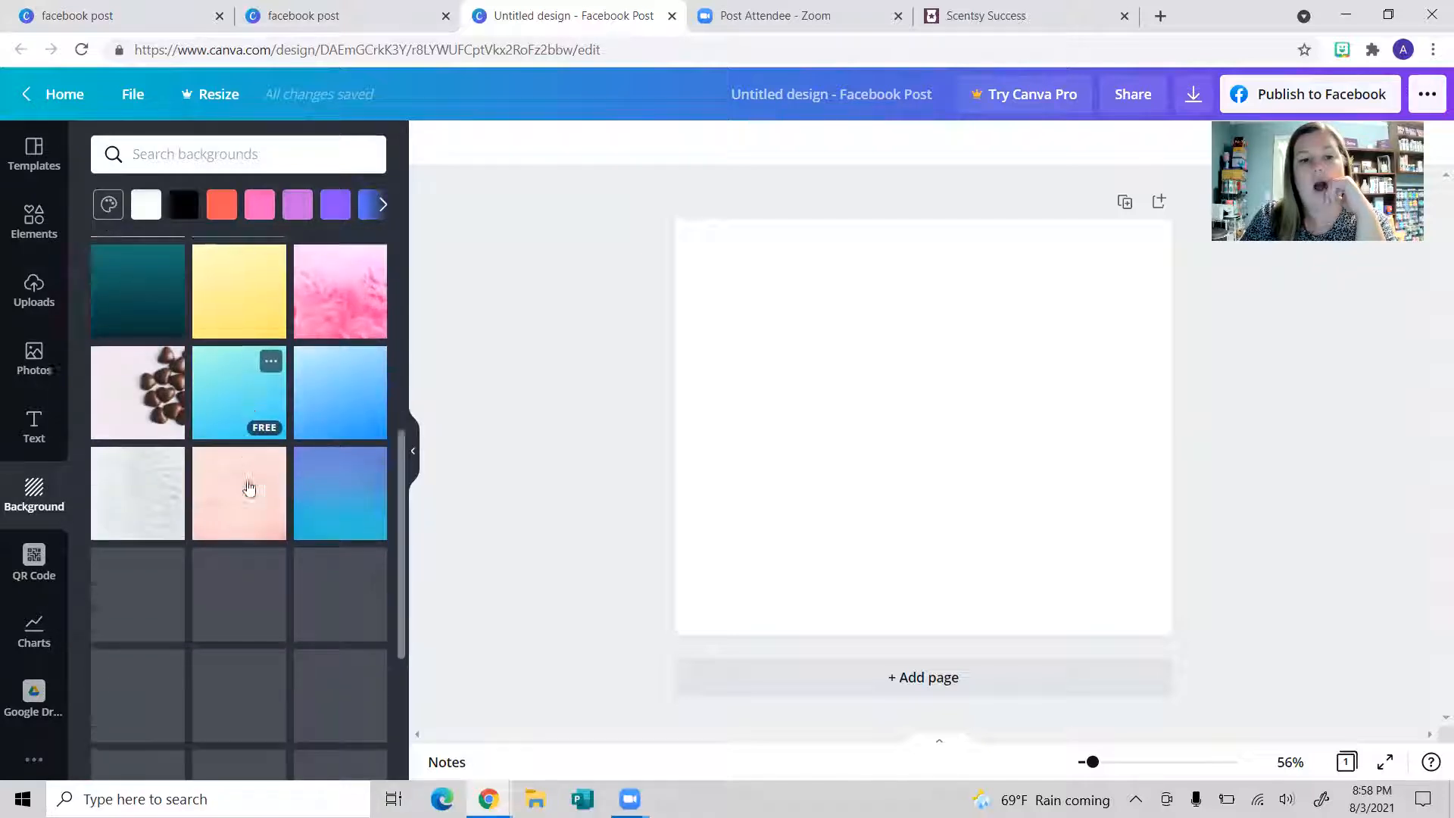
scroll(247, 485, "down", 2)
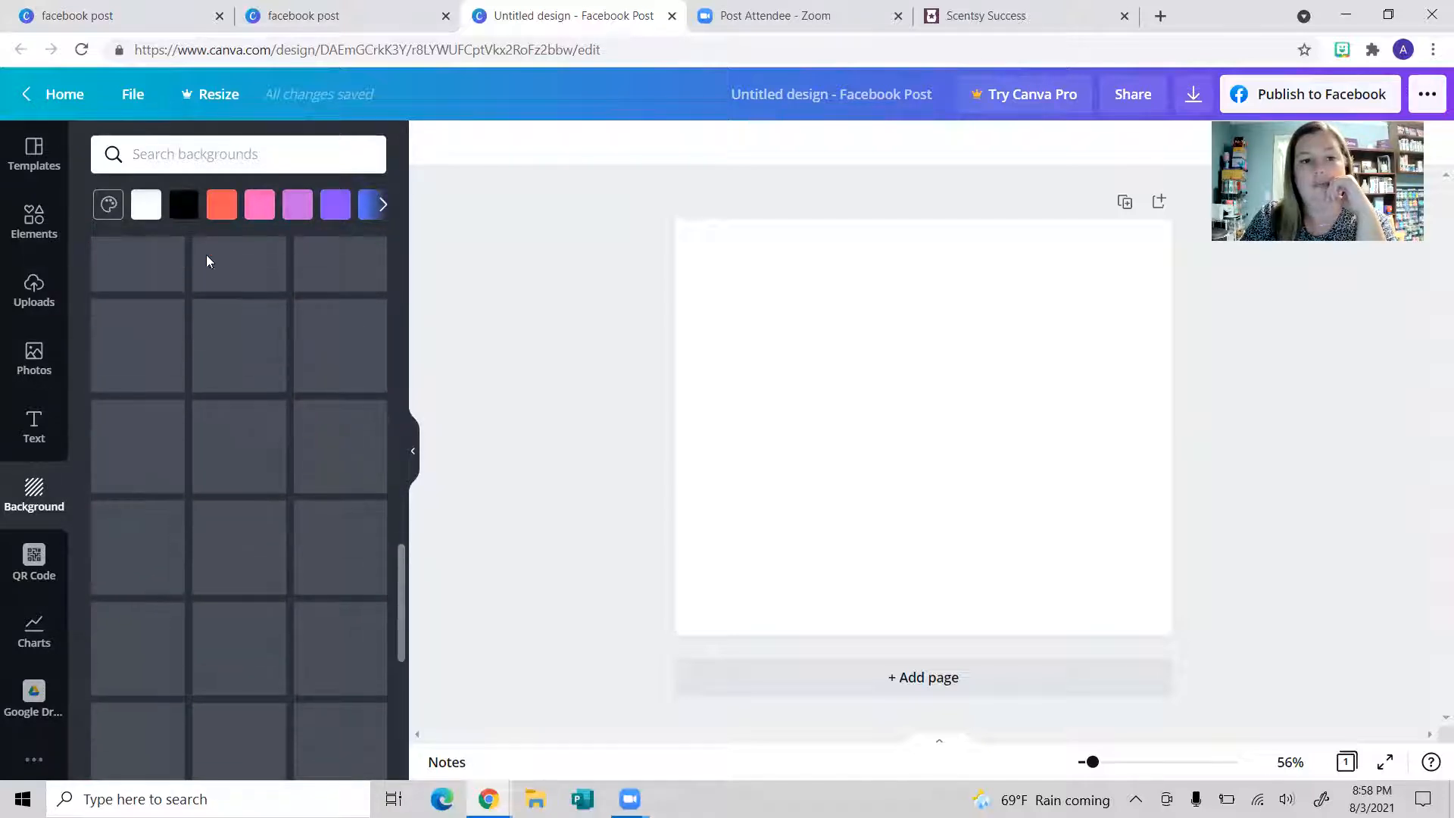
scroll(355, 493, "down", 1)
scroll(355, 492, "down", 2)
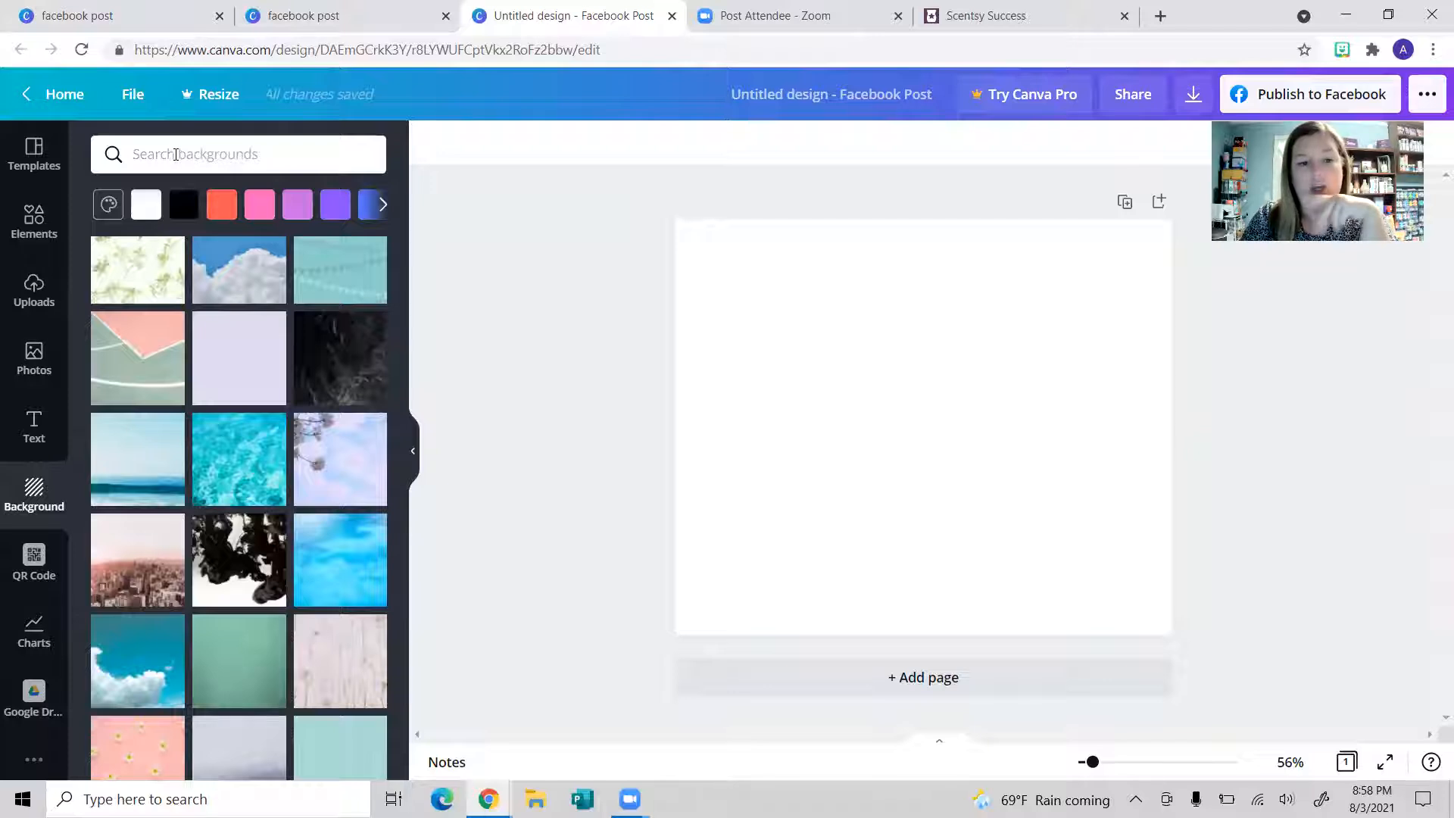
left_click(176, 154)
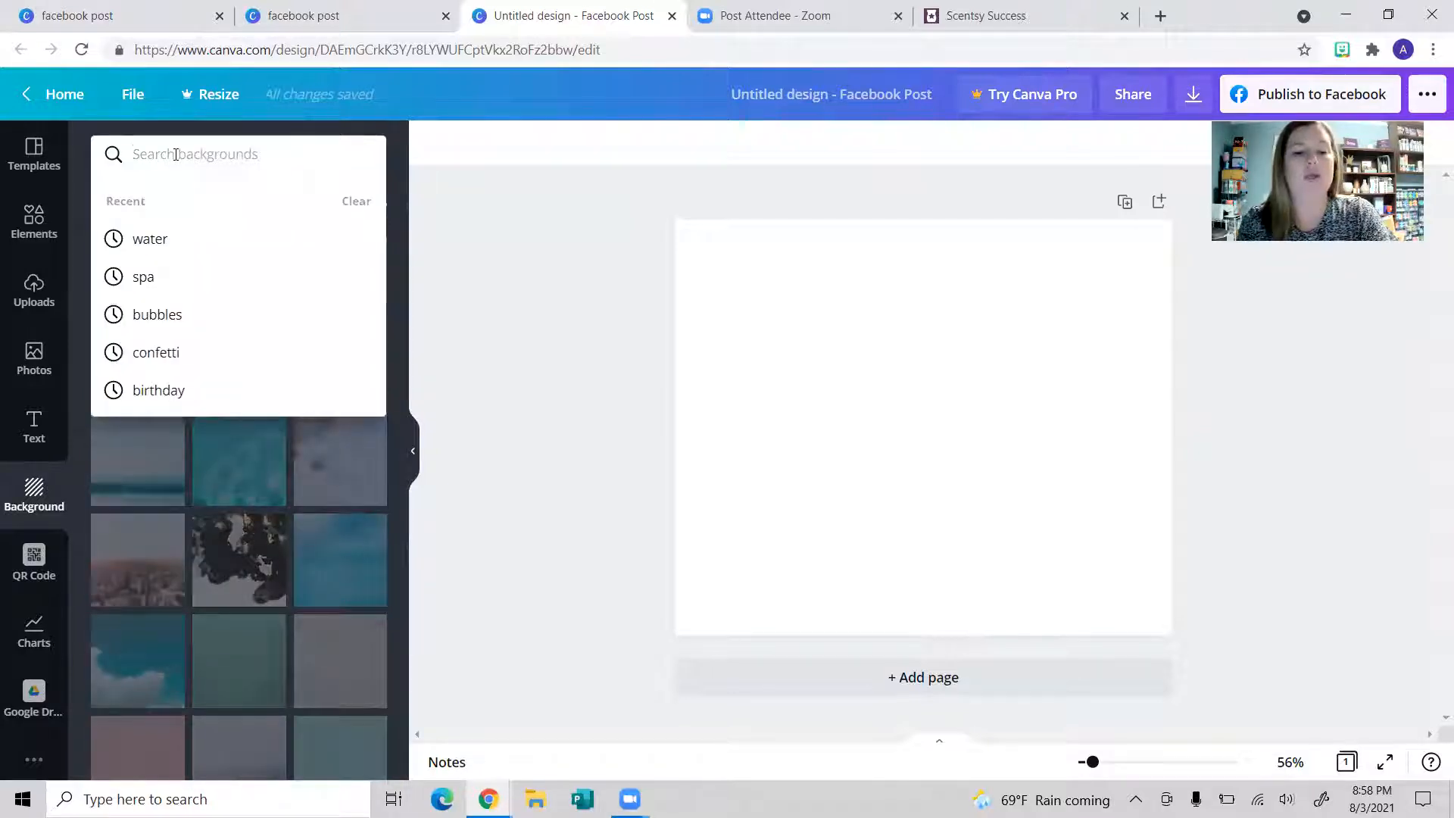
type("aut")
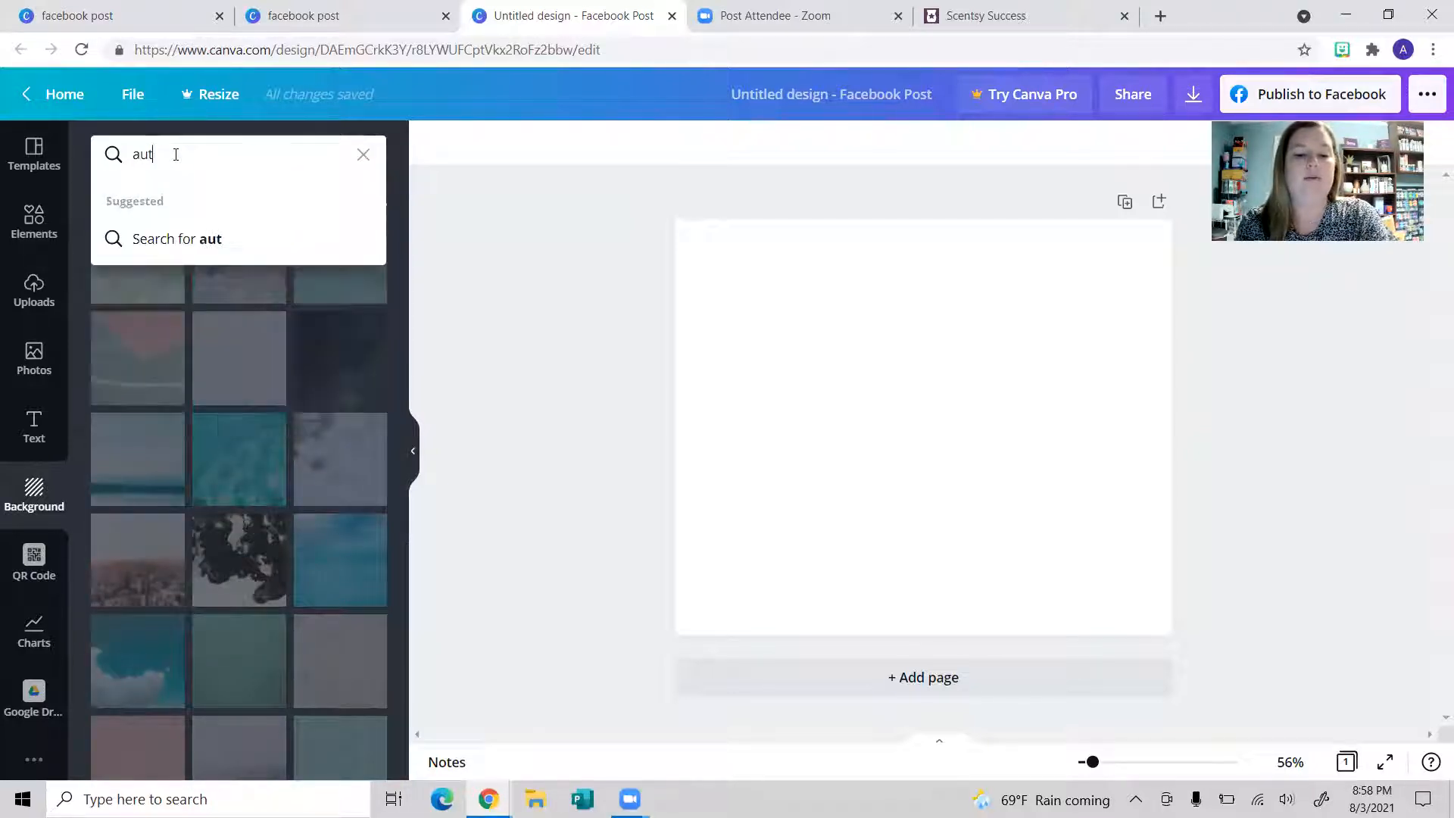
type("umn")
key("Return")
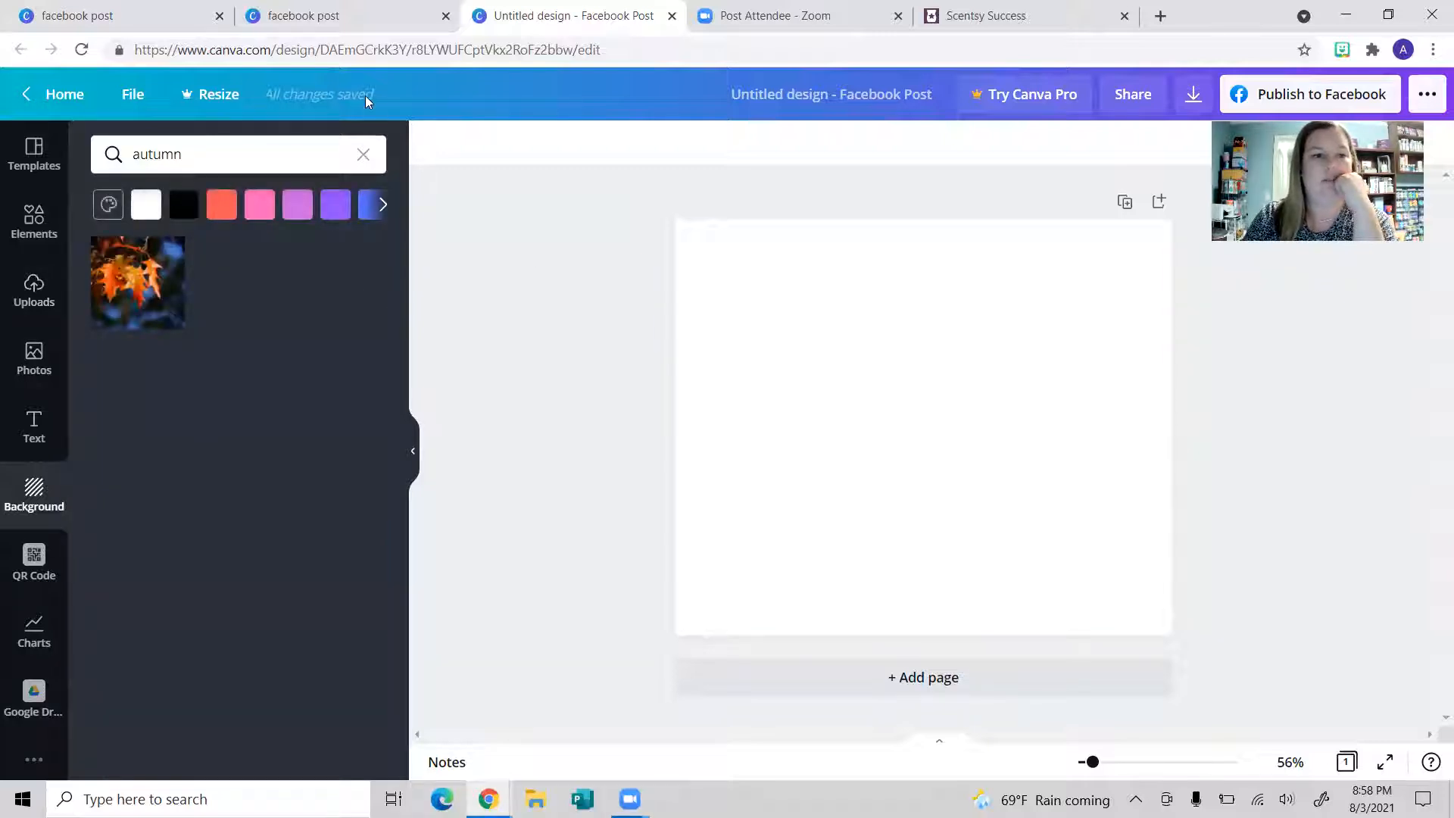
Step: Refine the search to 'fall', then 'leaves', and apply the red-orange leaves photo as background
left_click(239, 154)
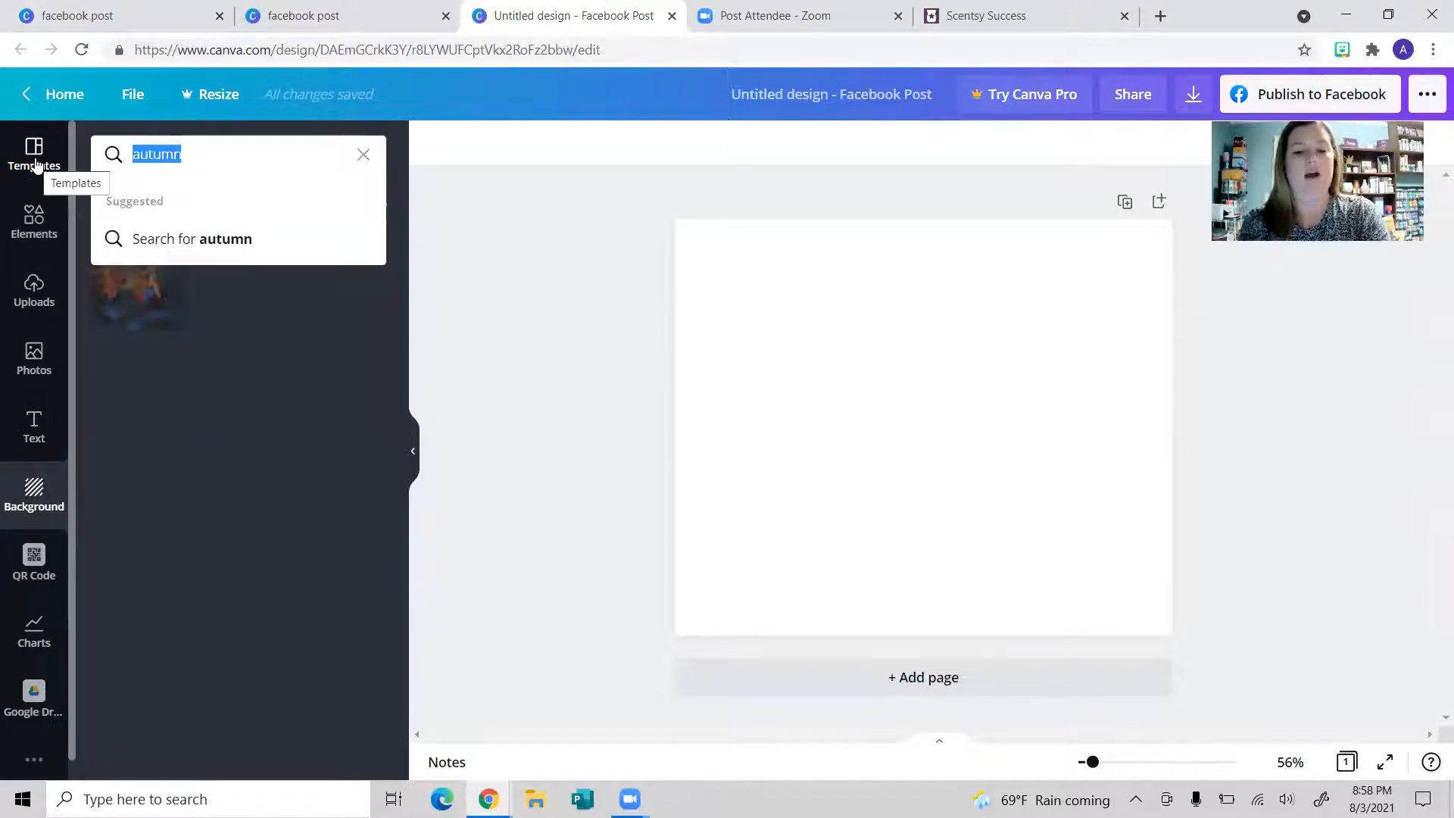
type("fall")
key("Return")
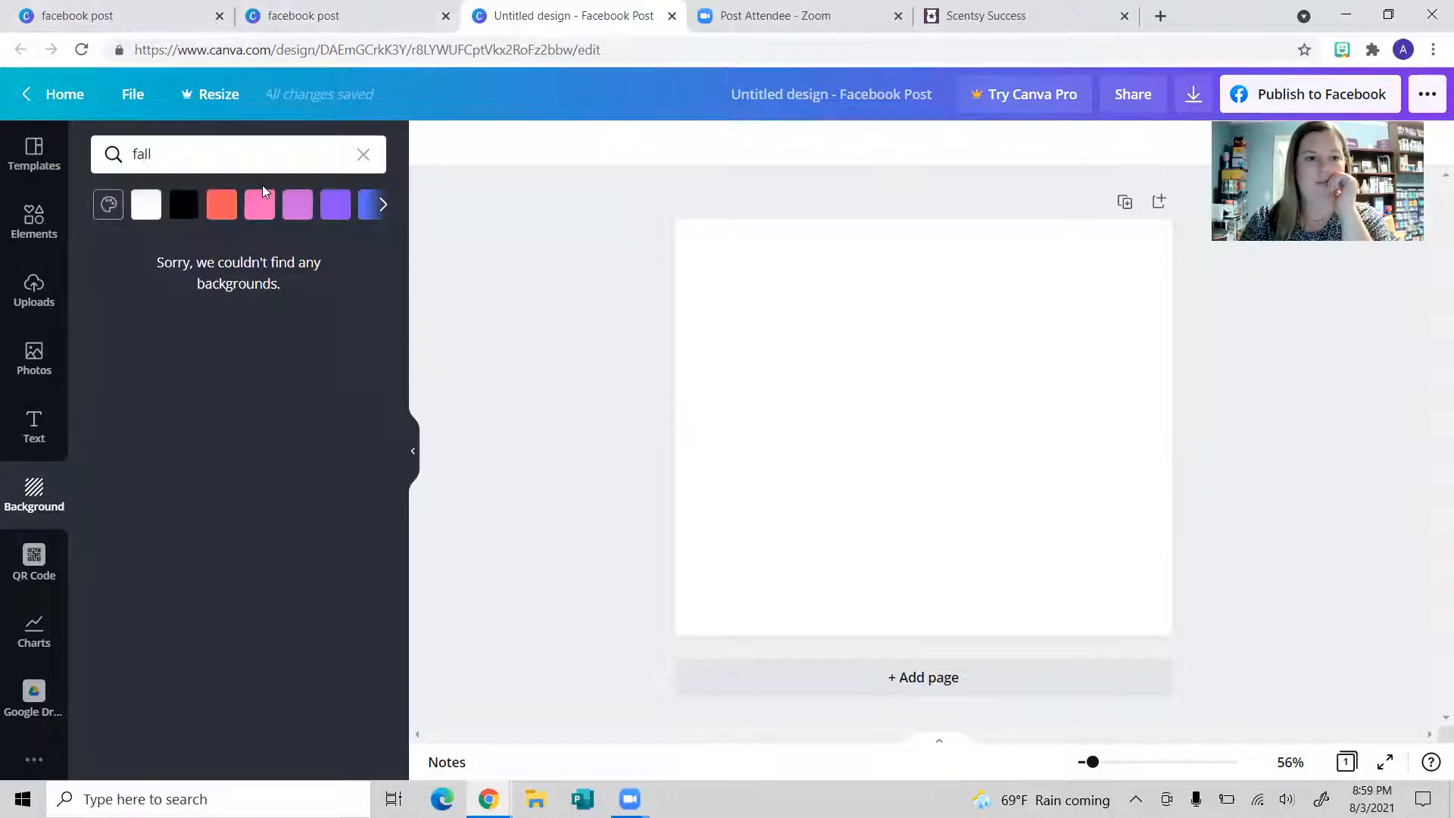
left_click(243, 153)
type("leave")
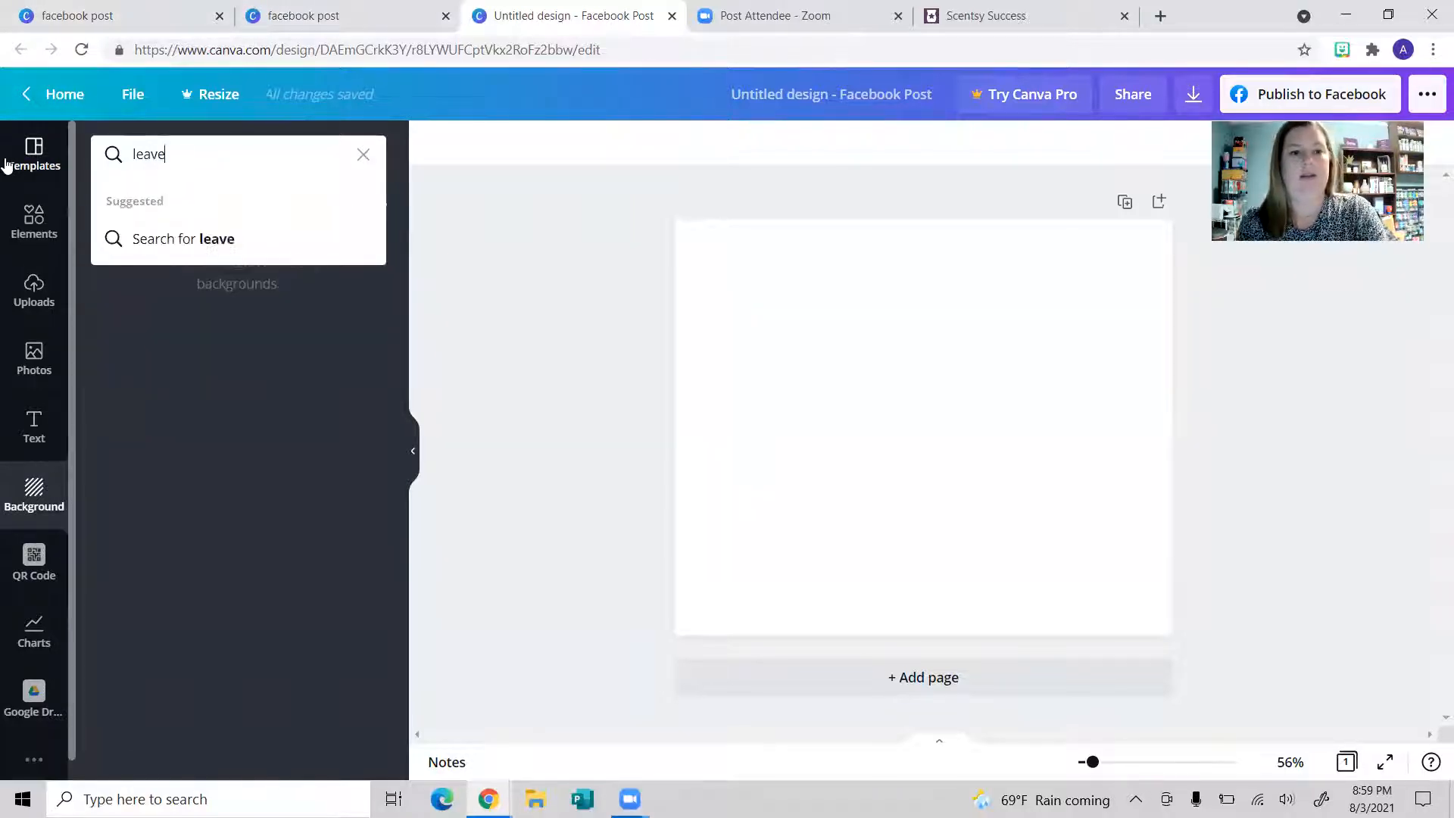
type("s")
key("Return")
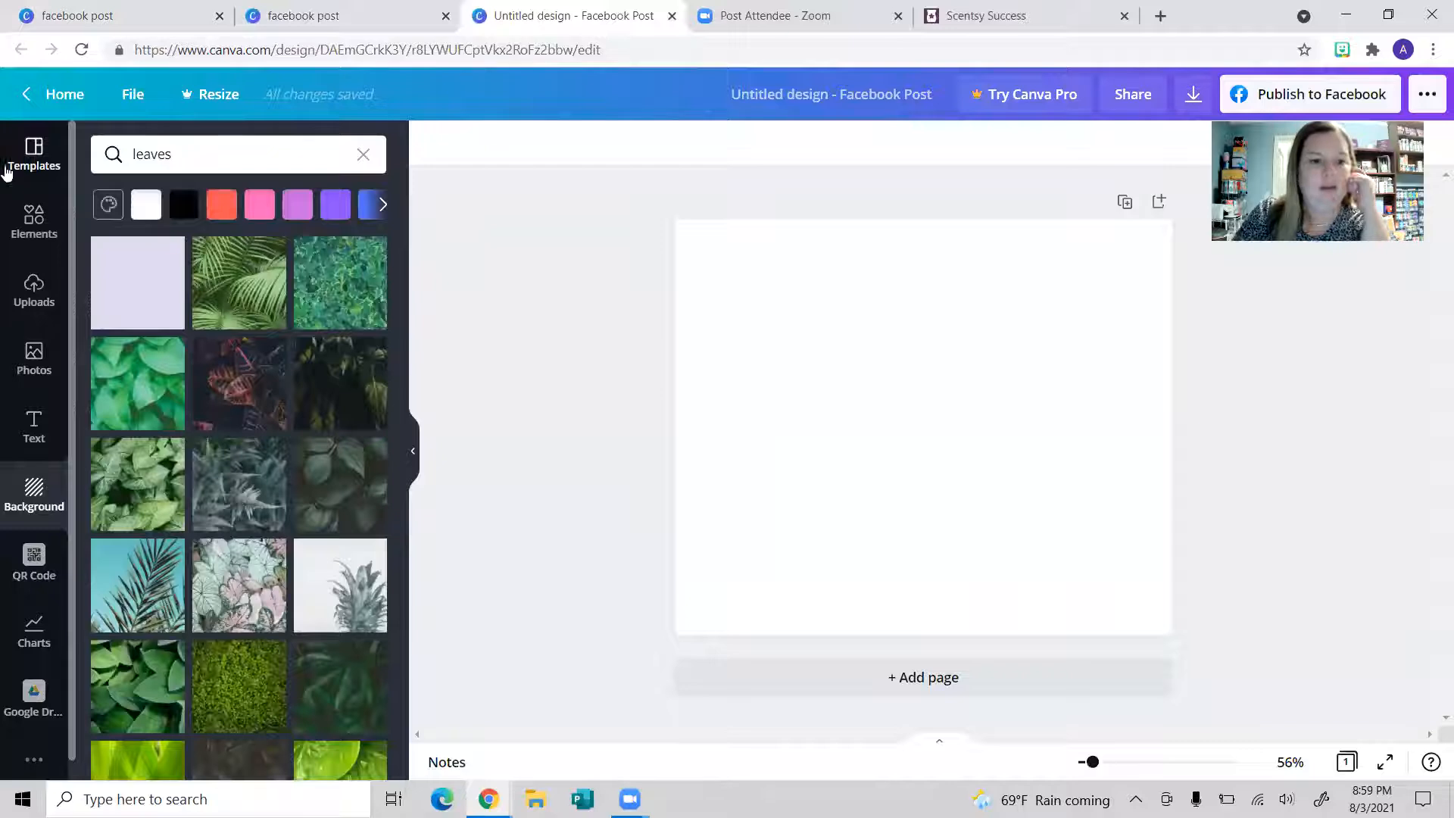
scroll(250, 424, "down", 6)
scroll(232, 458, "down", 1)
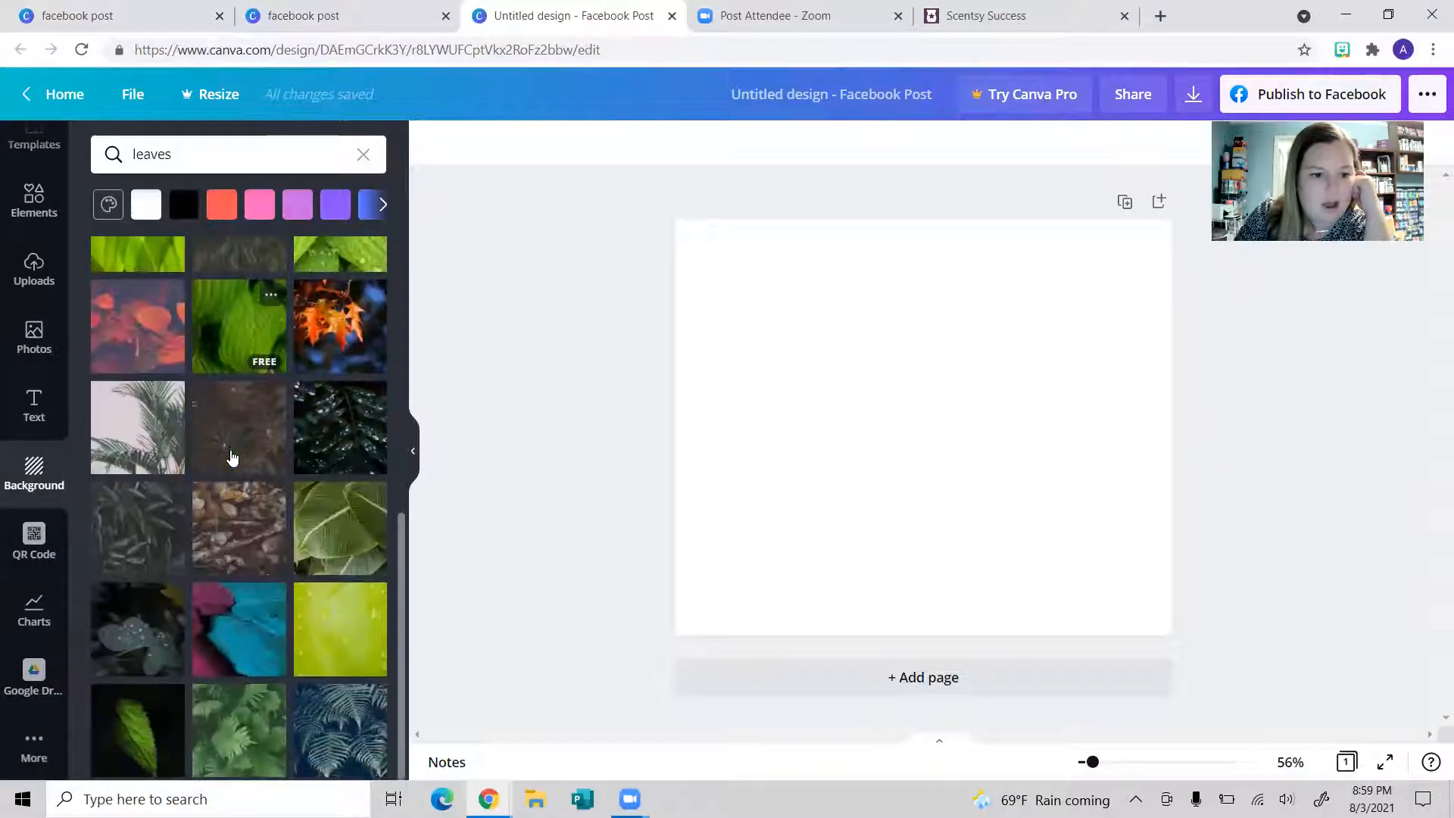
left_click(131, 316)
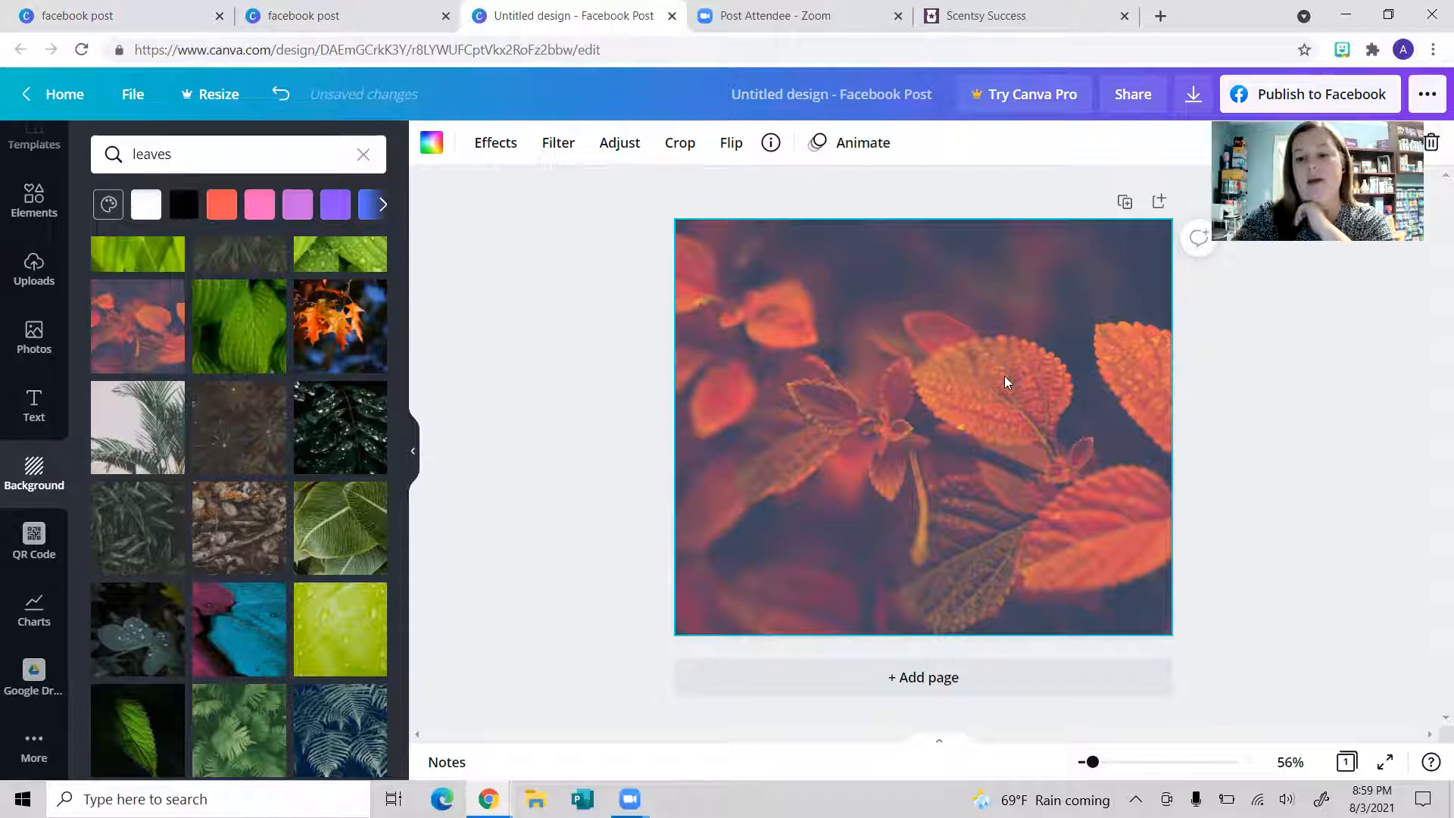
Step: Remove the leaves photo and make the page background solid purple
key("Delete")
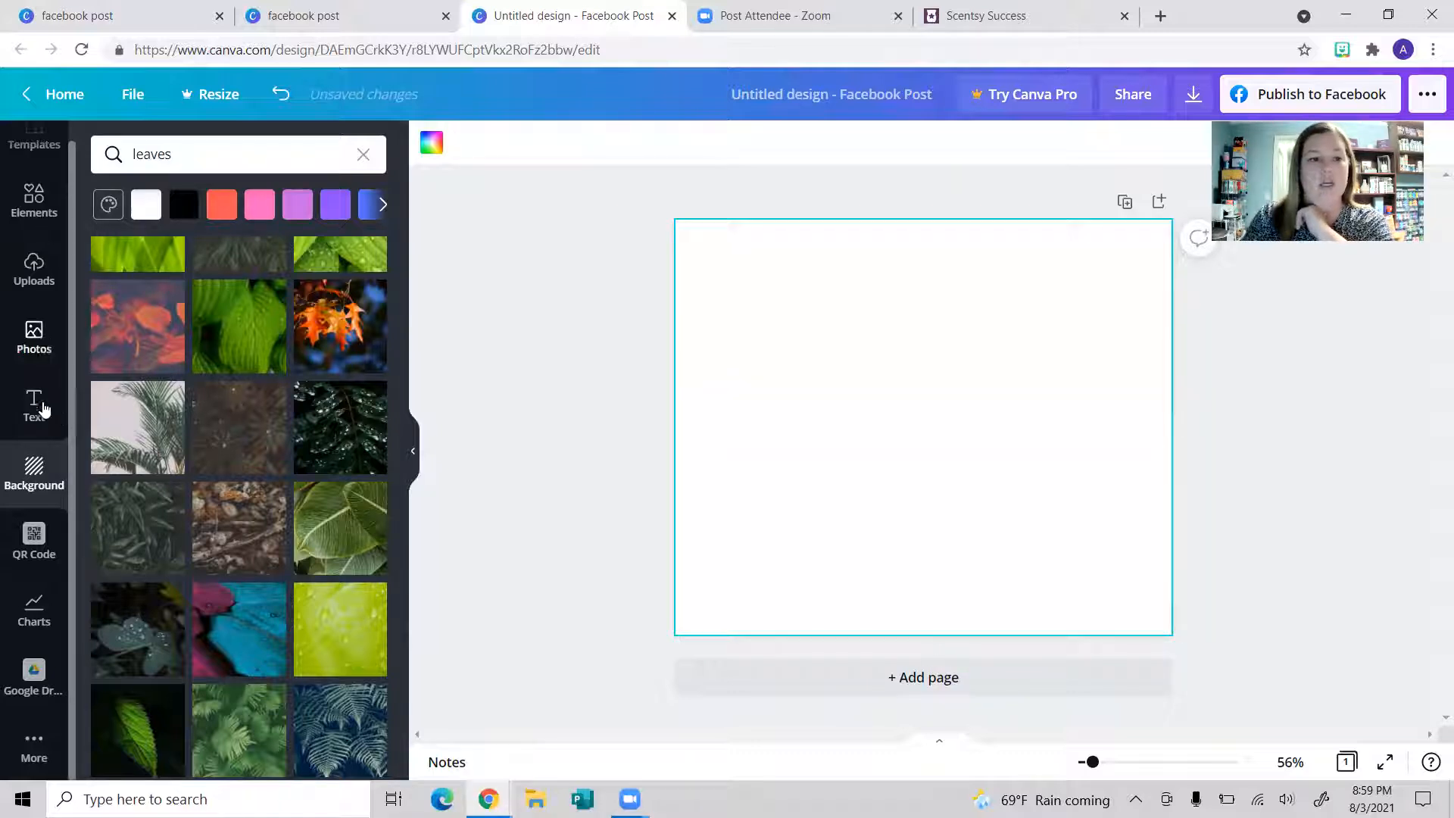
left_click(56, 479)
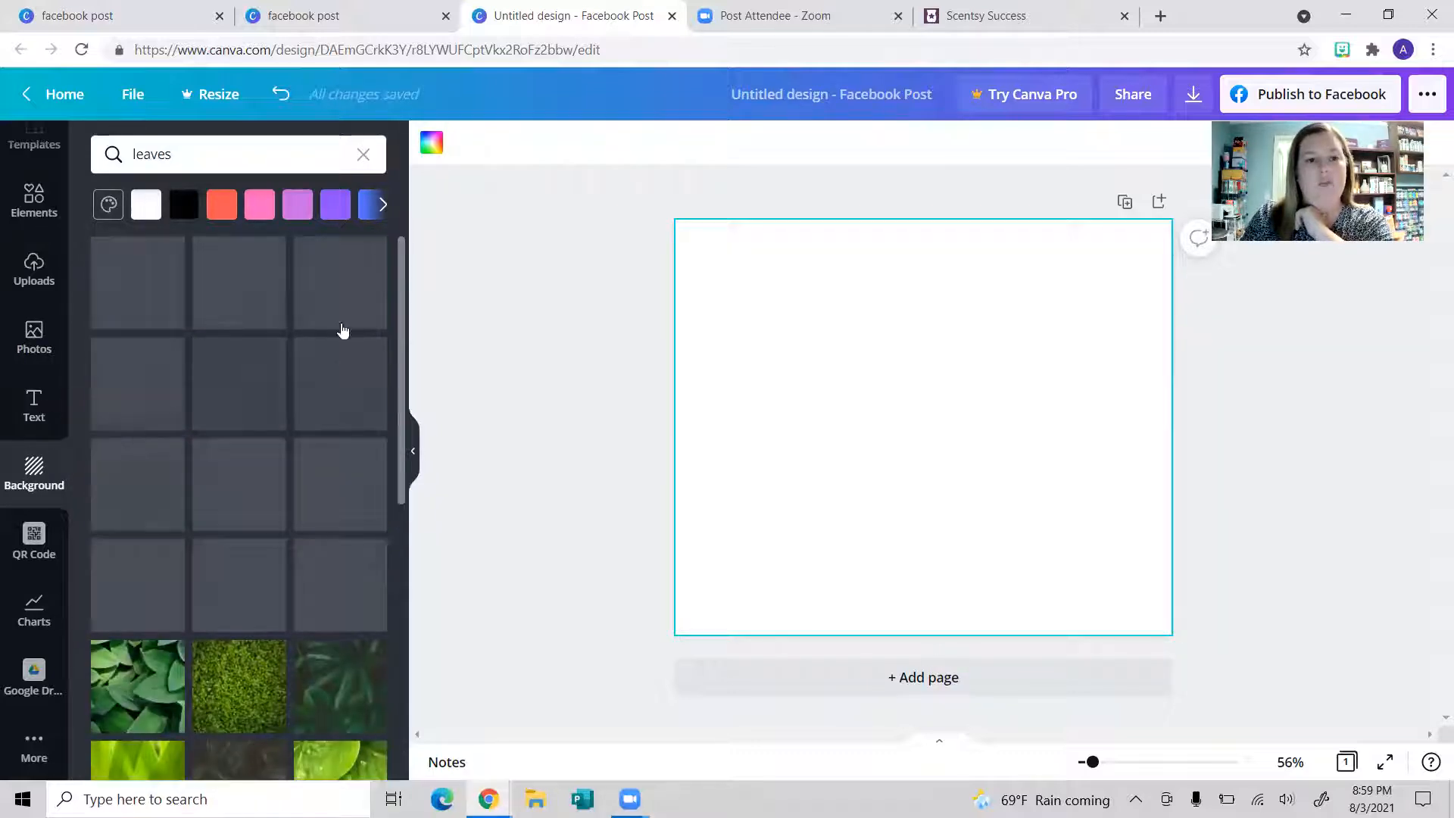
left_click(336, 204)
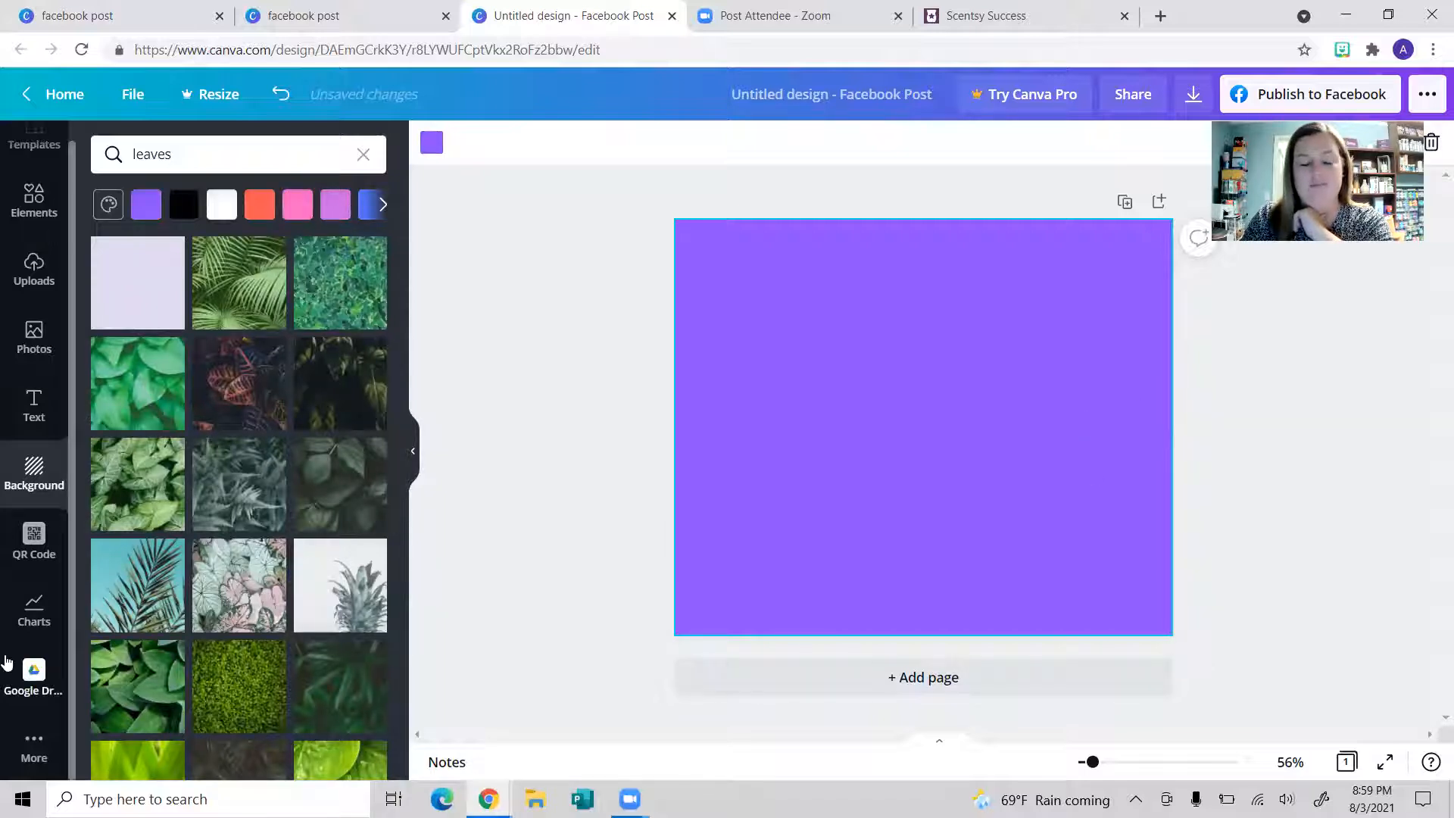
scroll(9, 318, "up", 1)
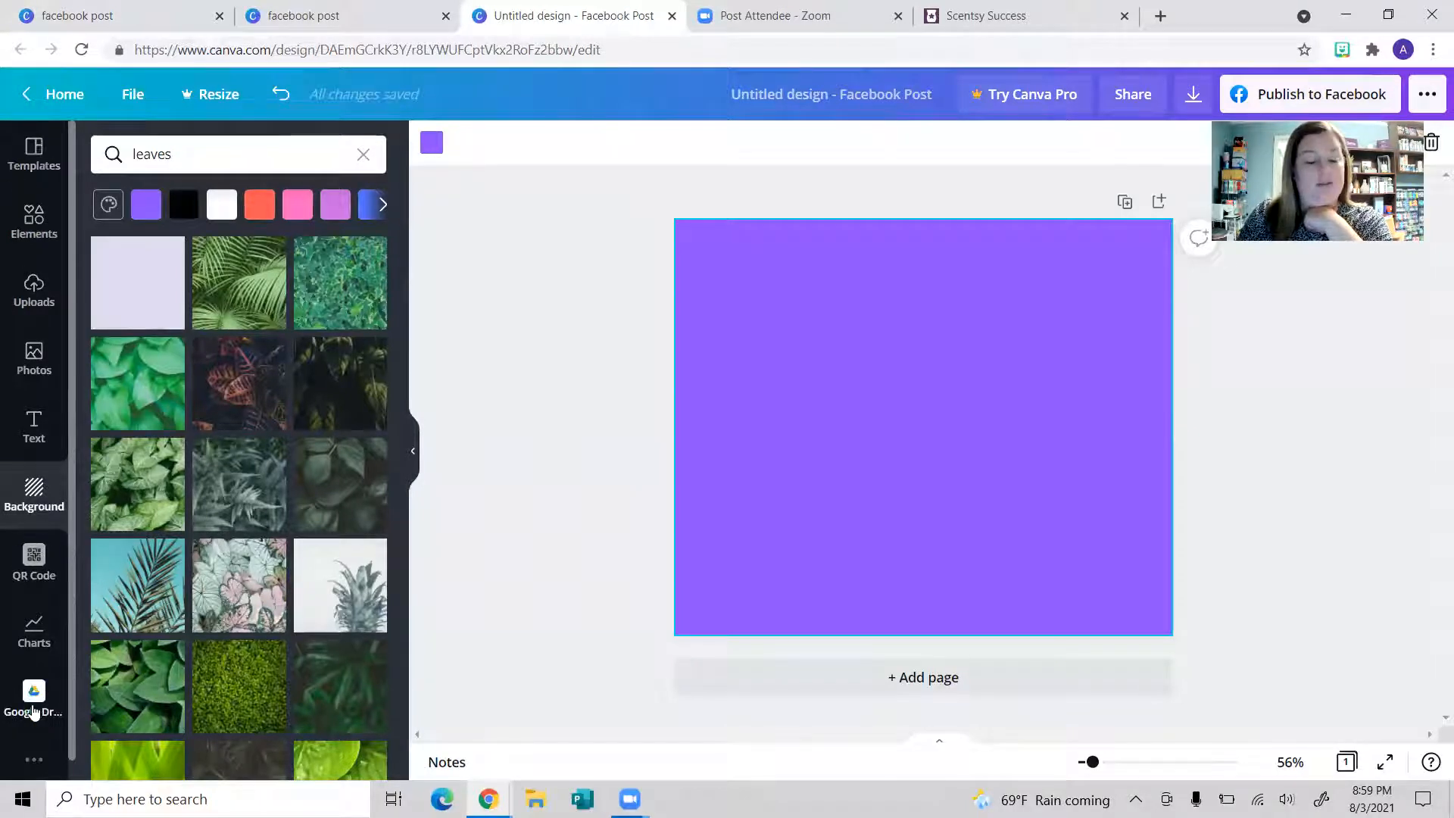
Step: Bring up the Templates panel and browse the suggested designs
left_click(51, 147)
scroll(274, 595, "down", 3)
scroll(278, 594, "up", 2)
scroll(277, 594, "up", 1)
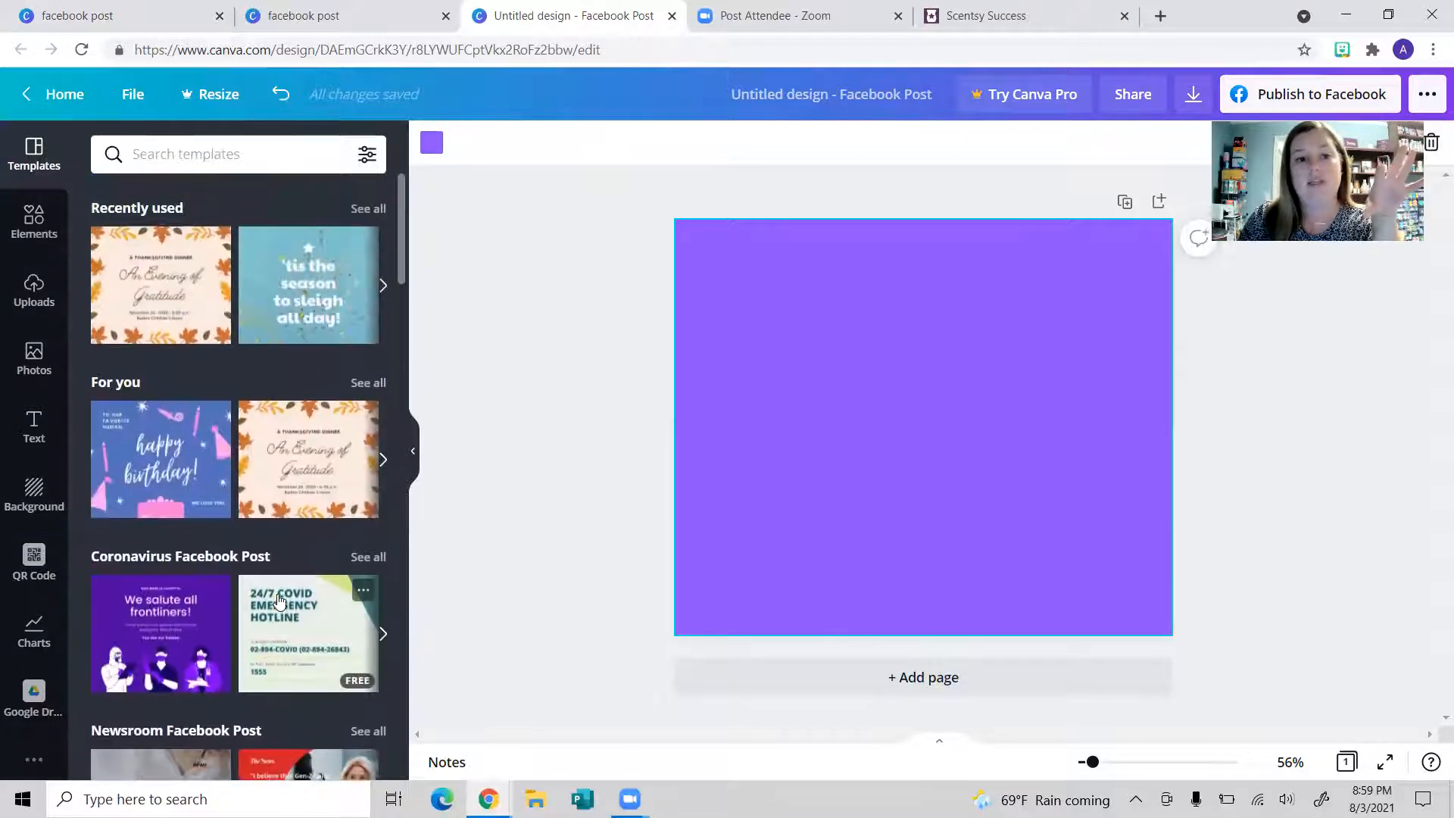
Step: Apply the 'An Evening of Gratitude' fall-leaf template and retype its headline as 'August Join Promotion'
left_click(160, 300)
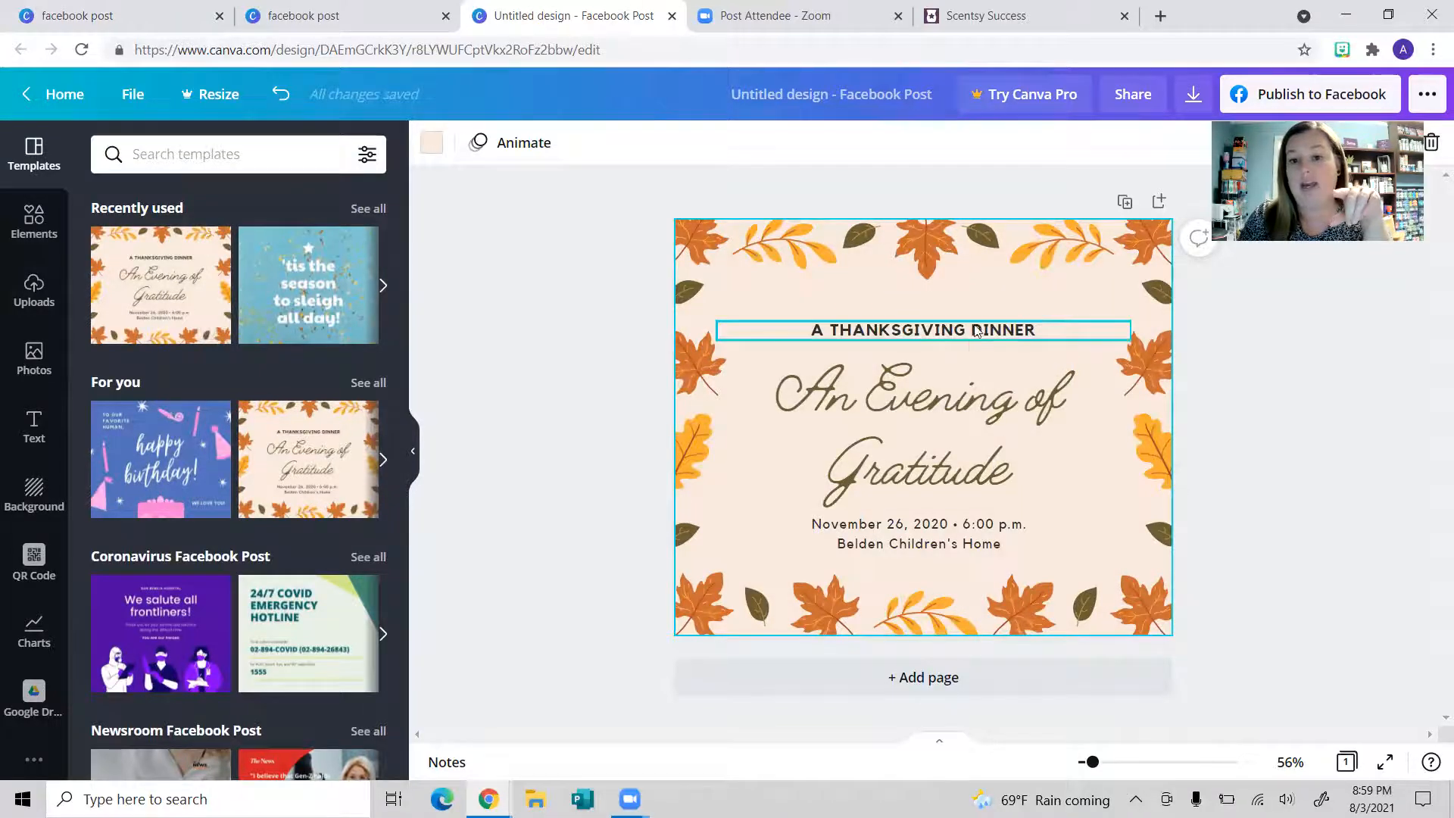
double_click(1007, 464)
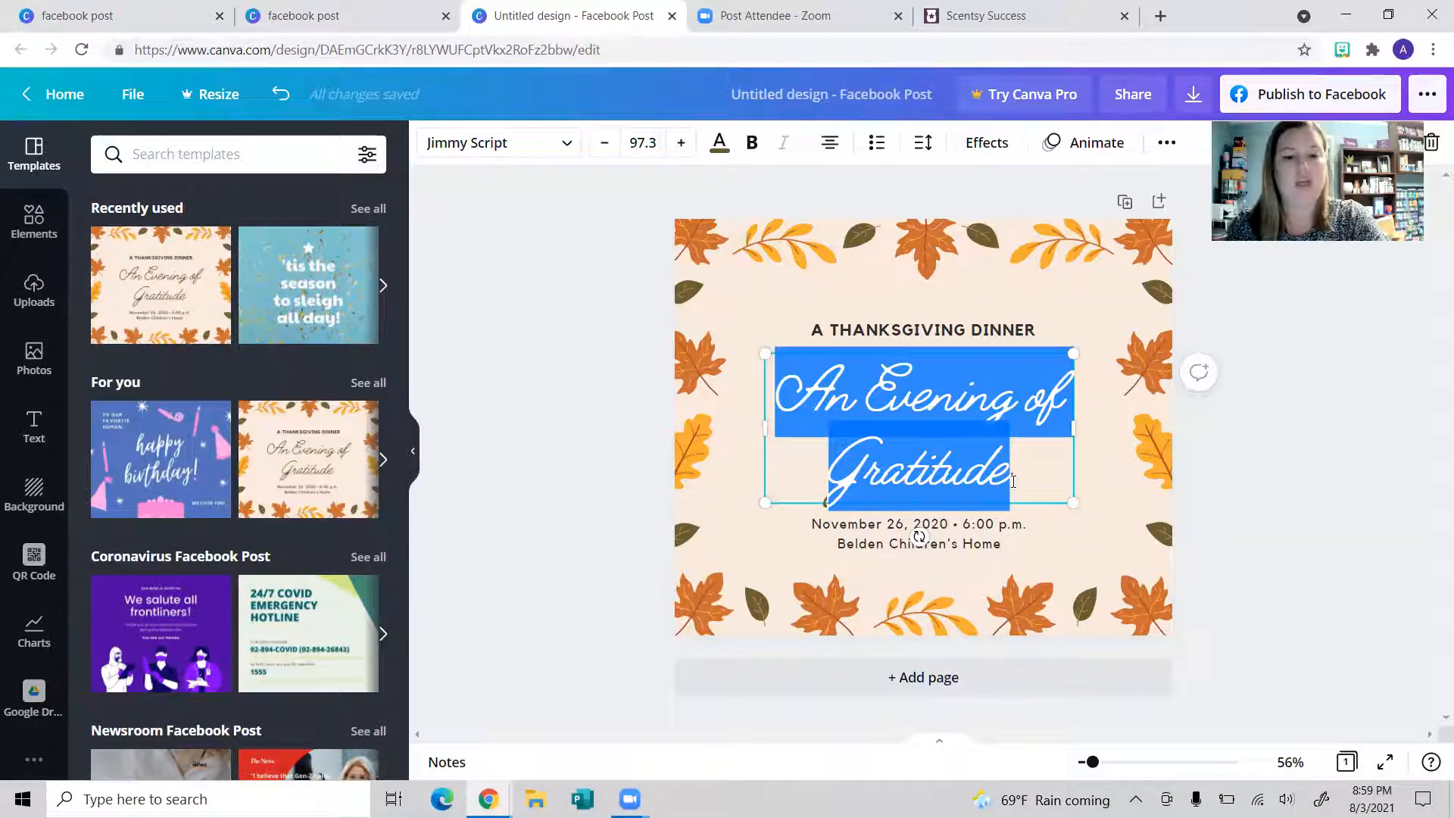
type("Au")
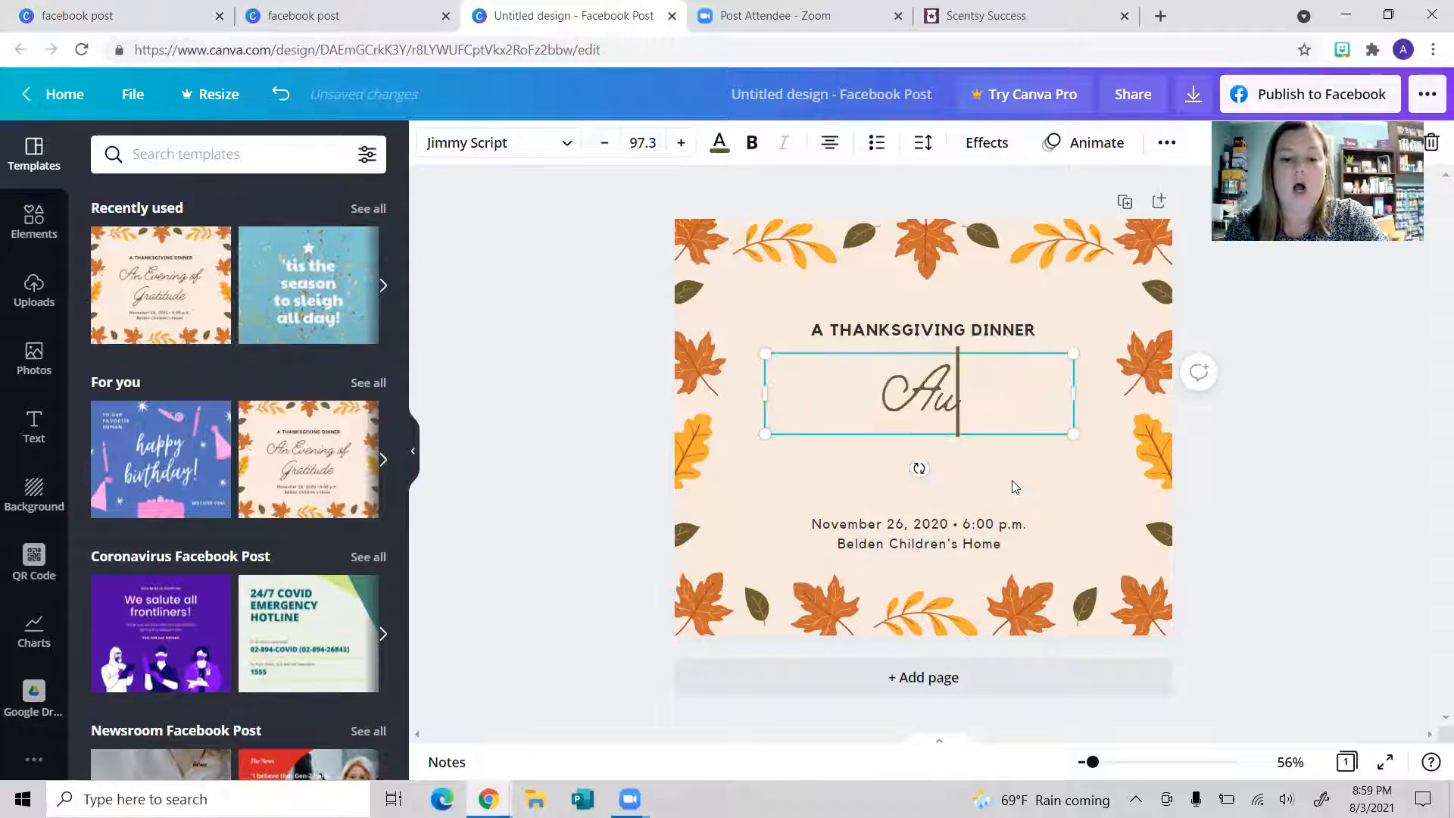
type("gust Join Pro")
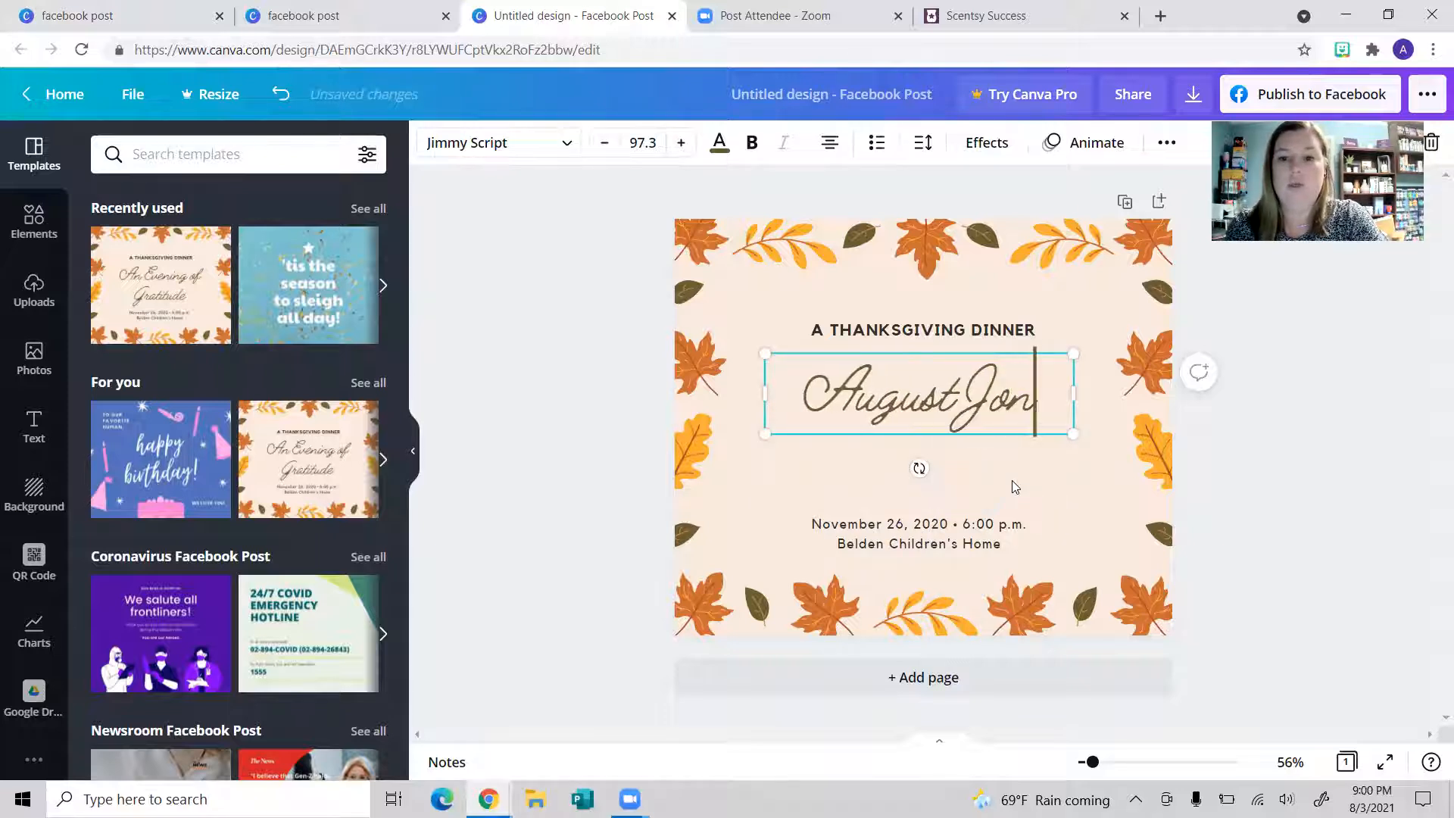
type("motion")
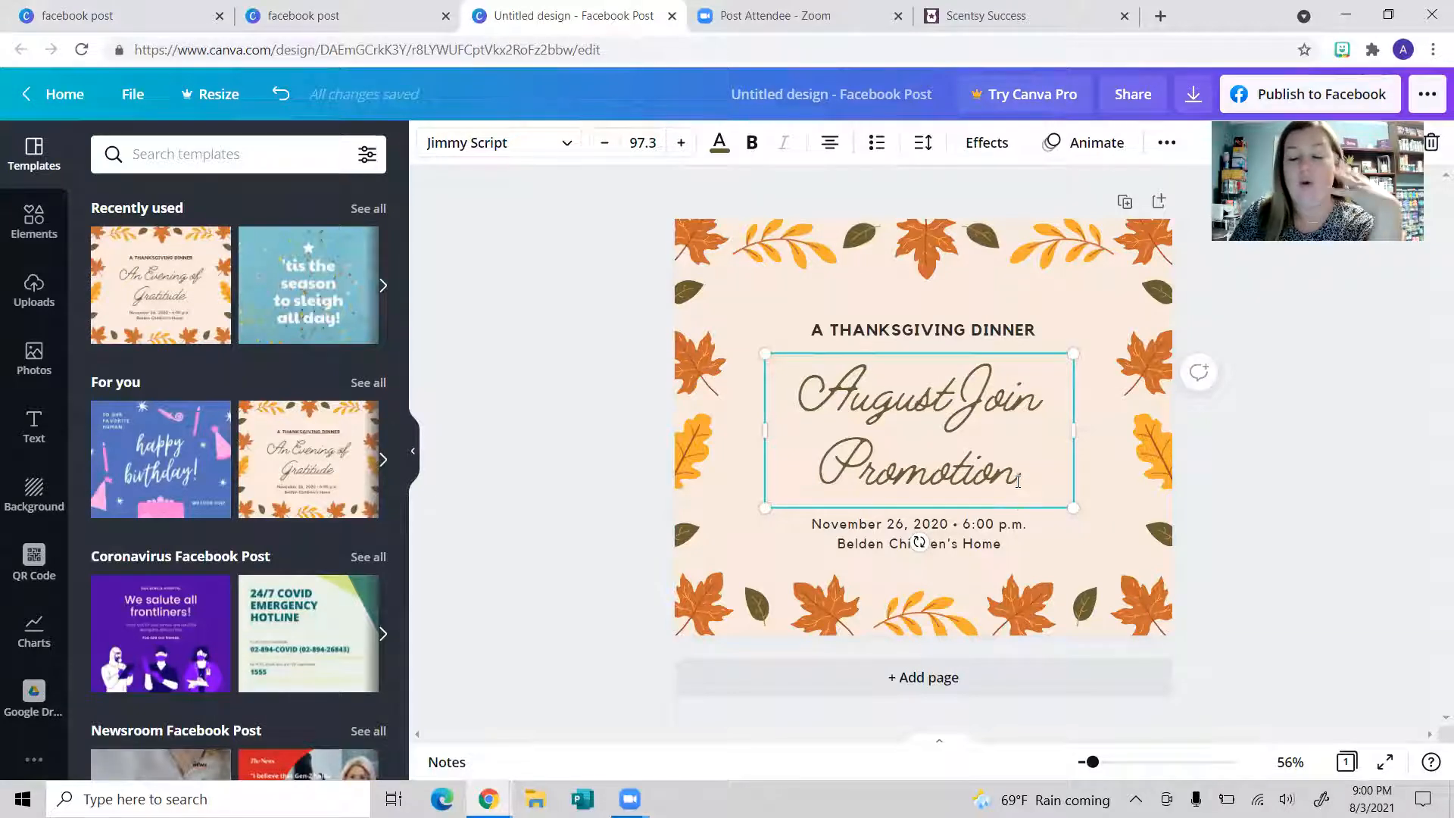
left_click_drag(1018, 482, 789, 393)
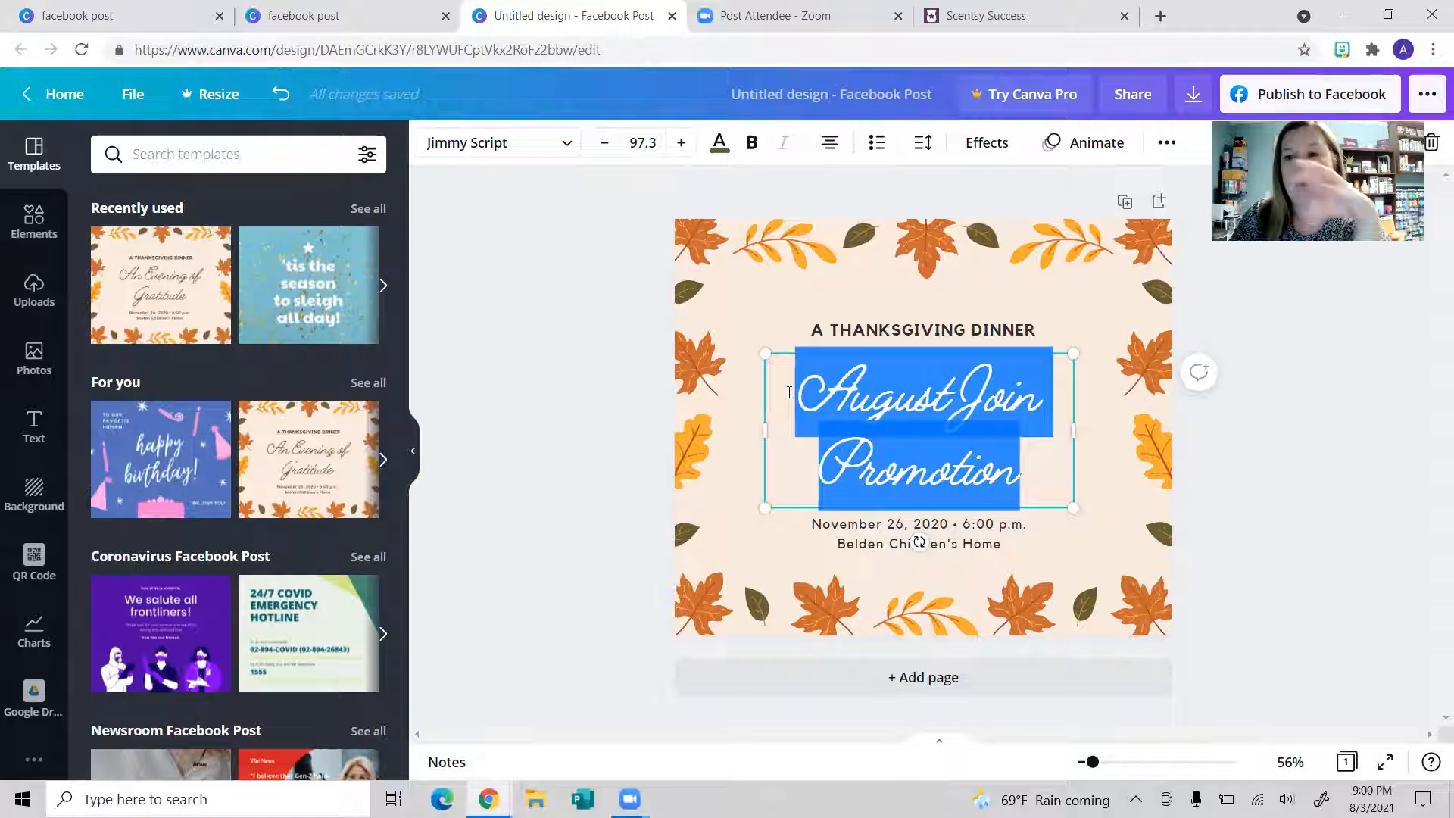
left_click(561, 142)
Step: Switch the headline font to Nickainley and resize its text box
scroll(363, 363, "down", 5)
scroll(318, 424, "down", 20)
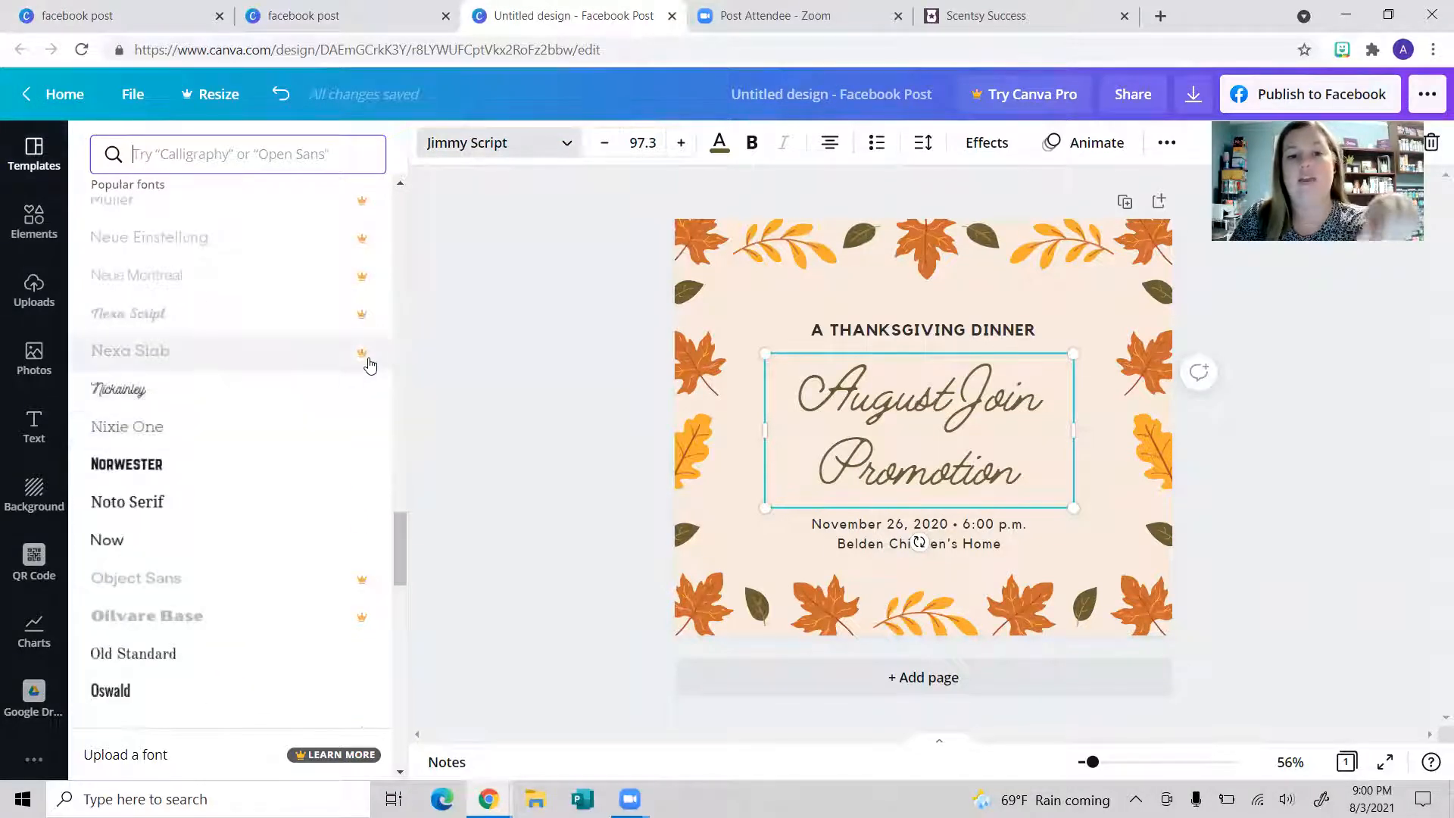
left_click(224, 400)
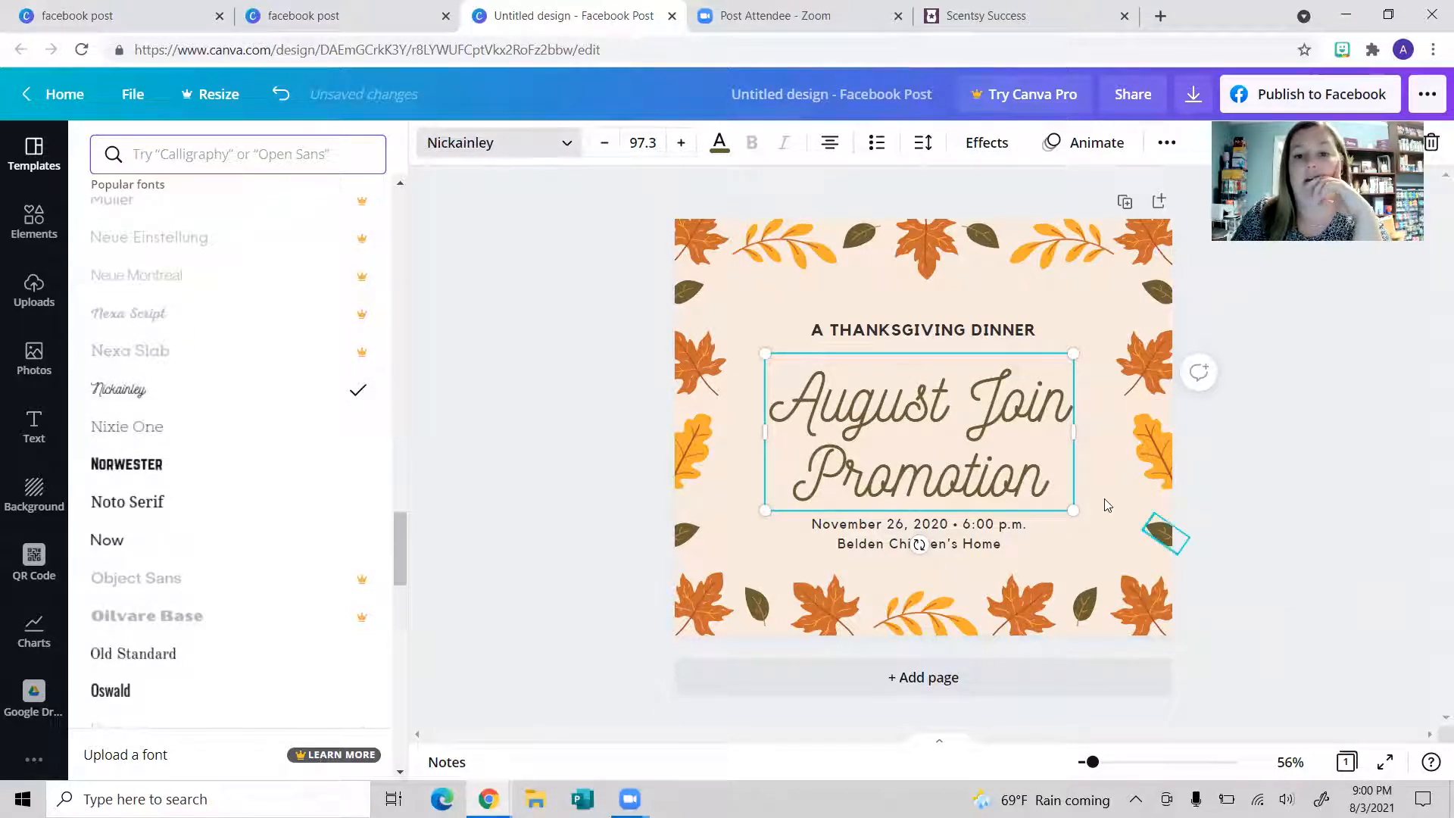
left_click_drag(763, 350, 788, 295)
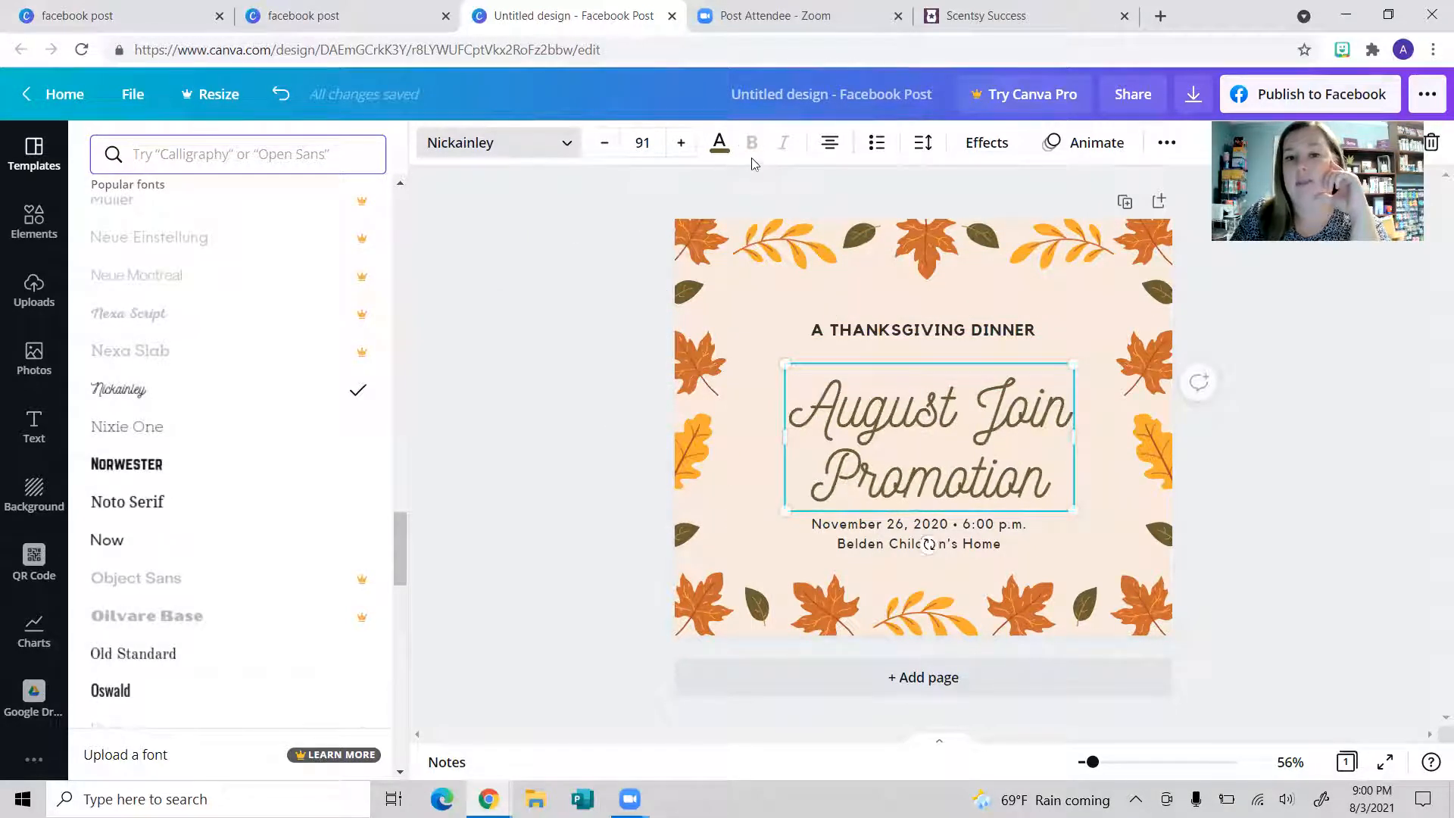
Step: Centre the headline, set line spacing to 1.2, colour it orange and reposition it
left_click(831, 144)
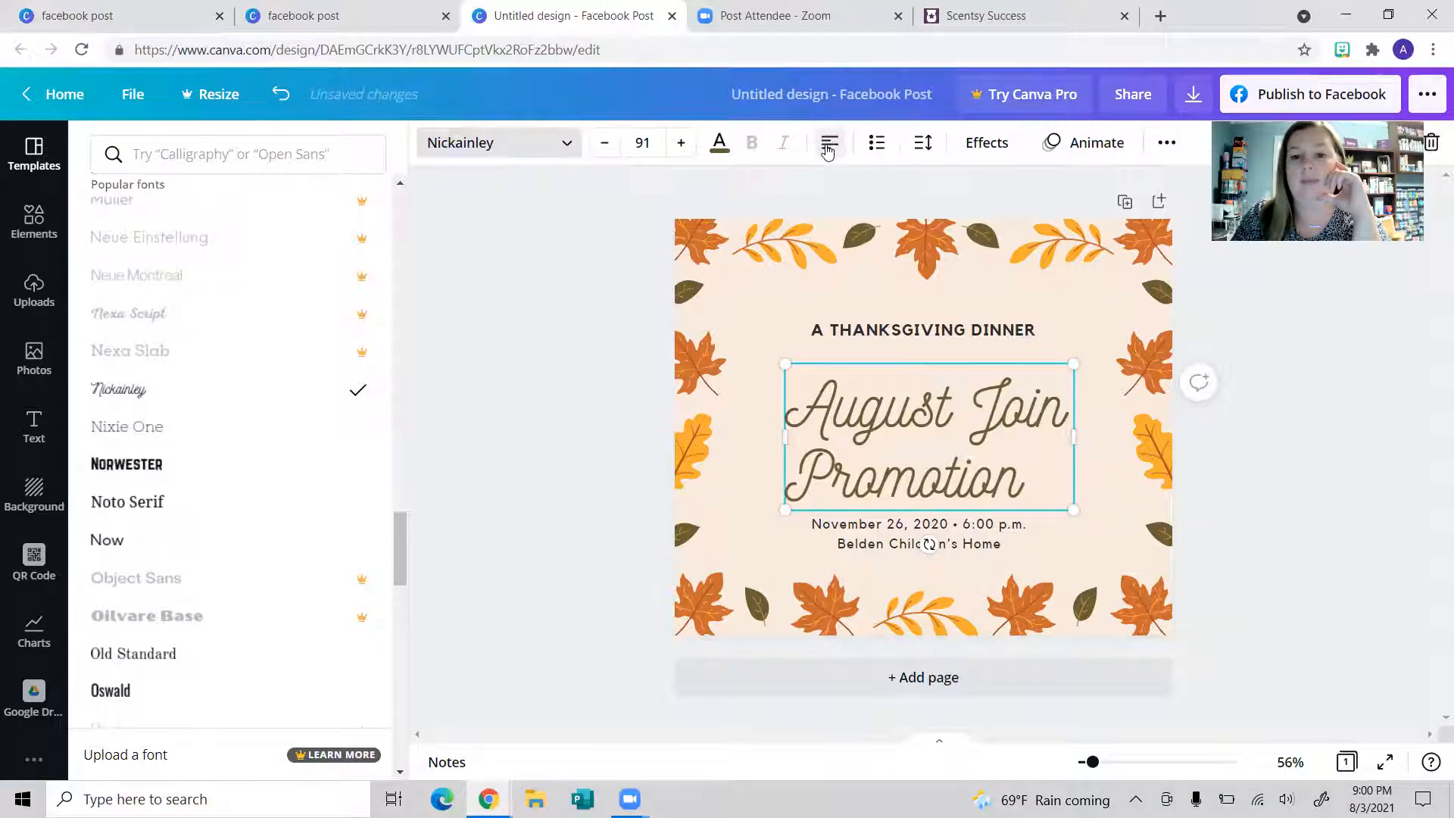
left_click(829, 147)
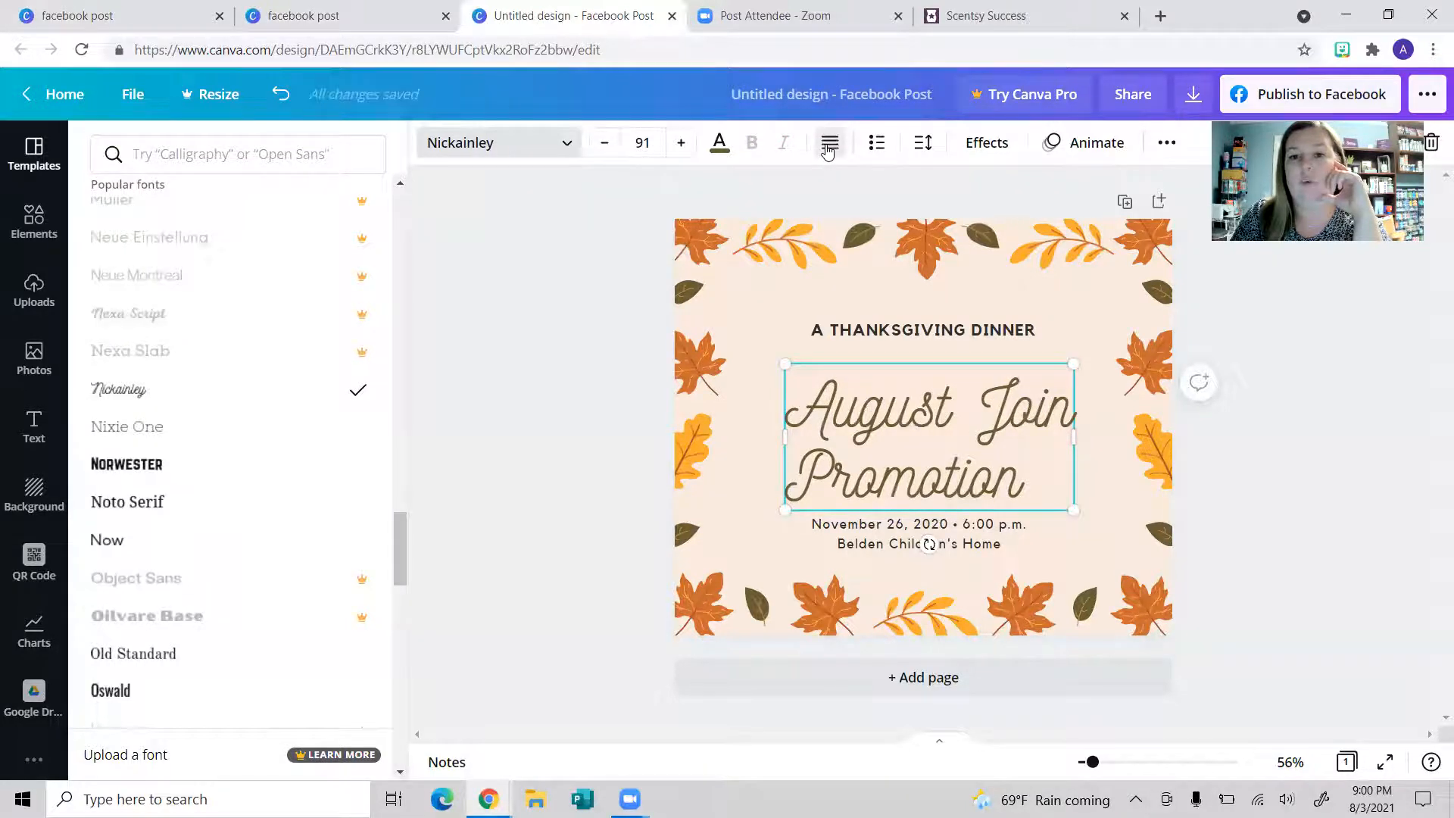
left_click(828, 146)
left_click(923, 151)
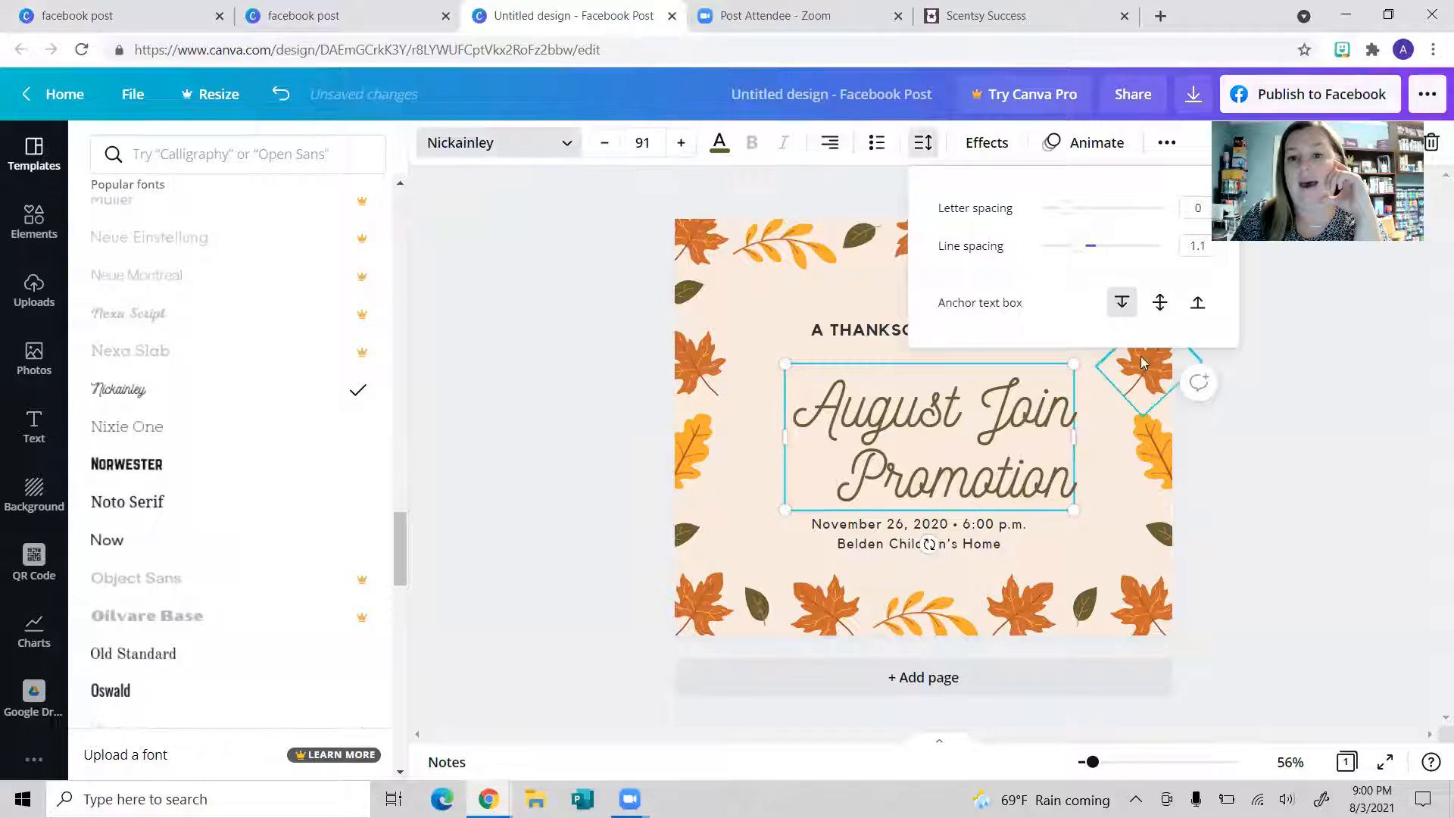
mouse_move(1083, 260)
left_mouse_down()
mouse_move(1046, 262)
mouse_move(1097, 265)
mouse_move(1082, 264)
left_mouse_up()
left_click(832, 151)
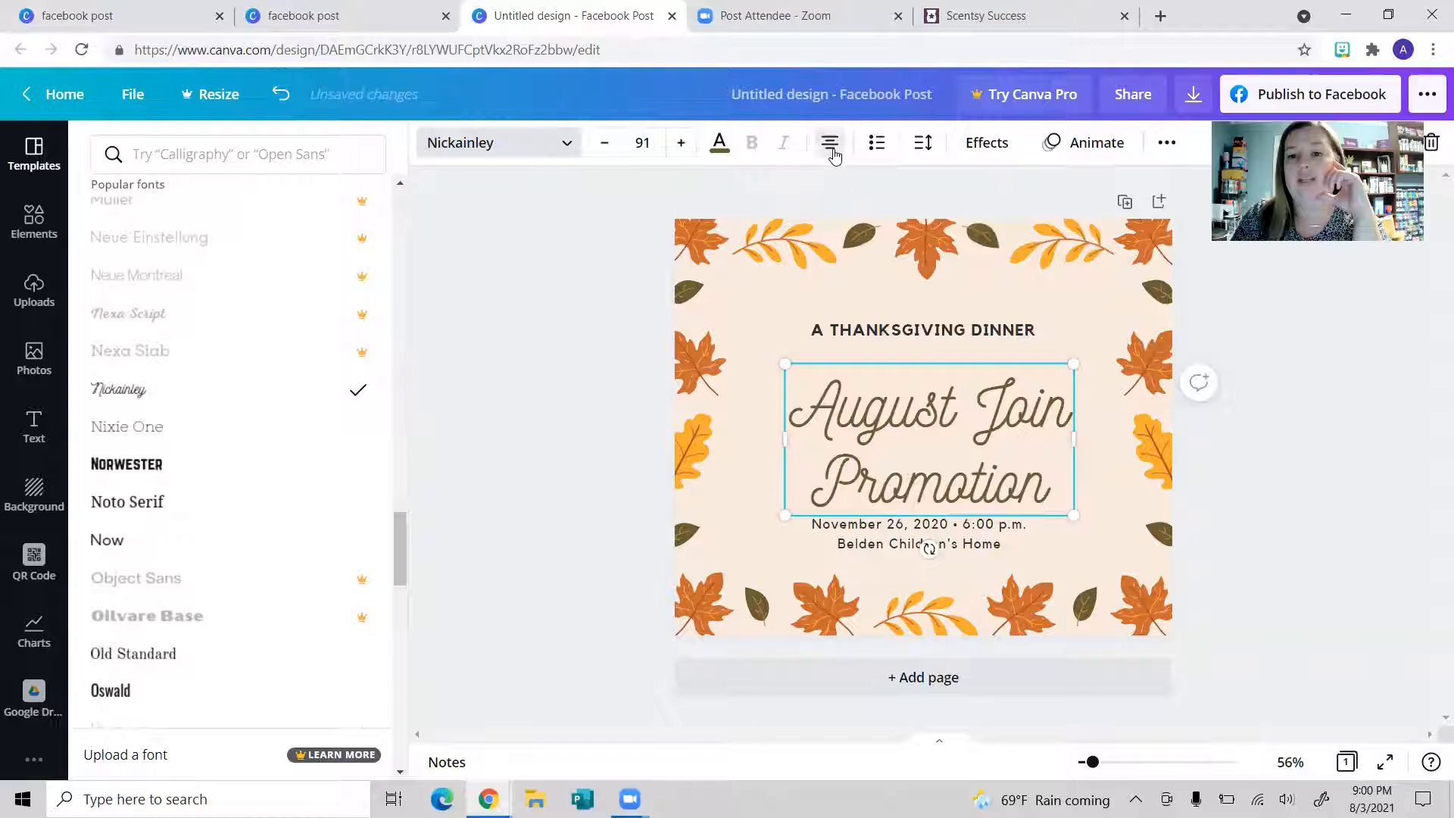
left_click(721, 150)
left_click(365, 240)
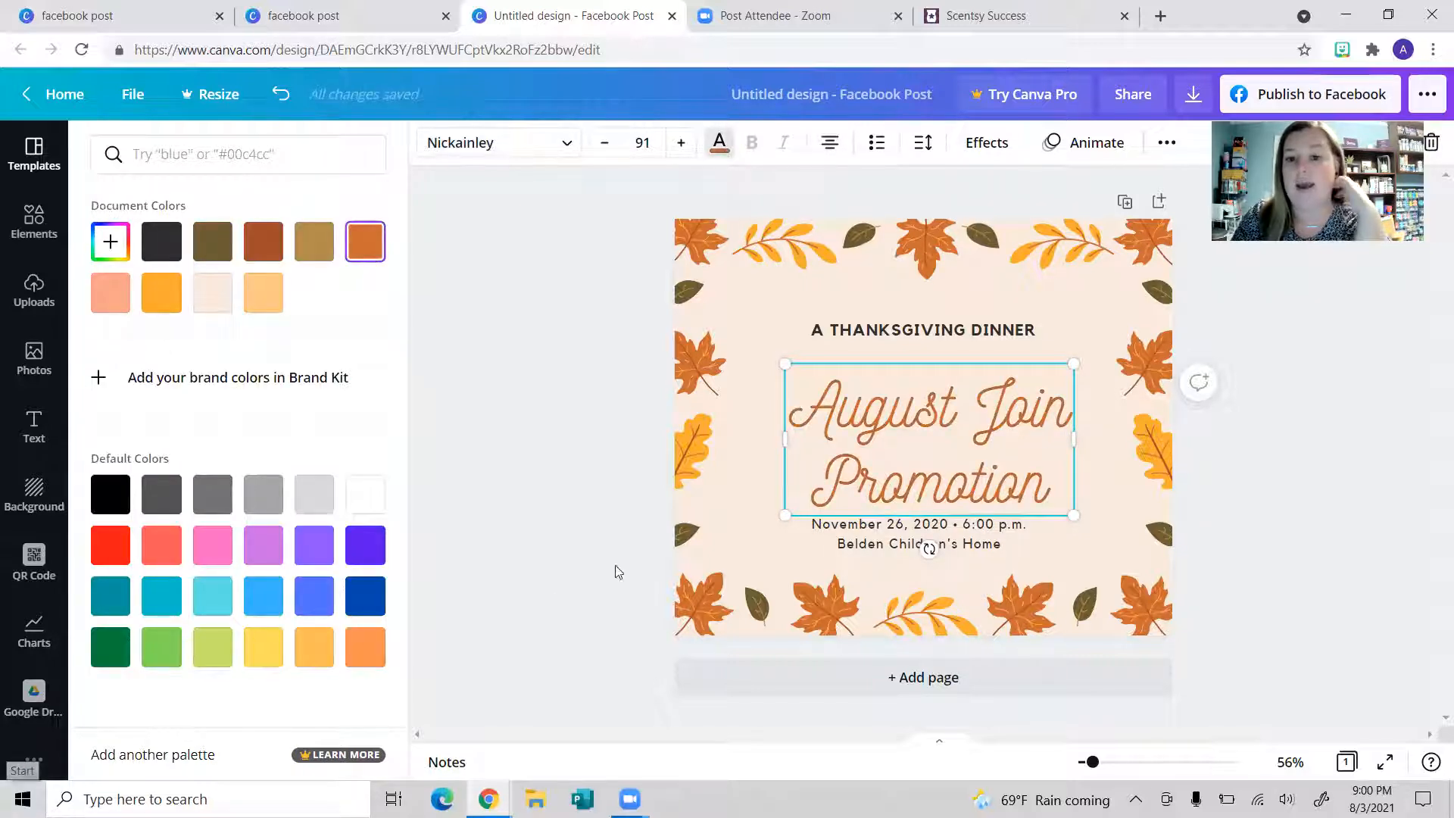
left_click_drag(960, 363, 956, 565)
Step: Delete the date and location text and move the headline and A THANKSGIVING DINNER up
left_click(950, 544)
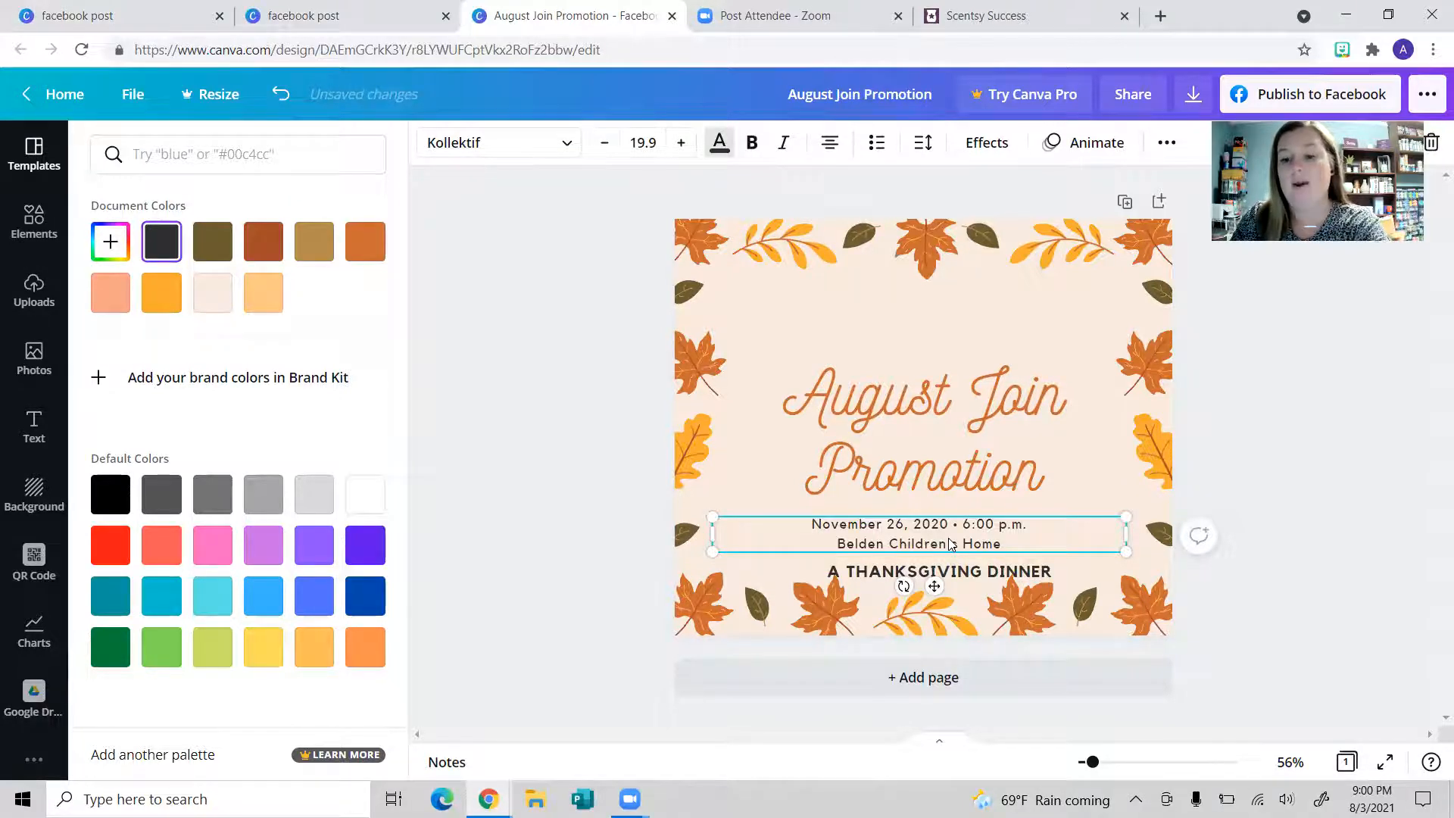
key("Delete")
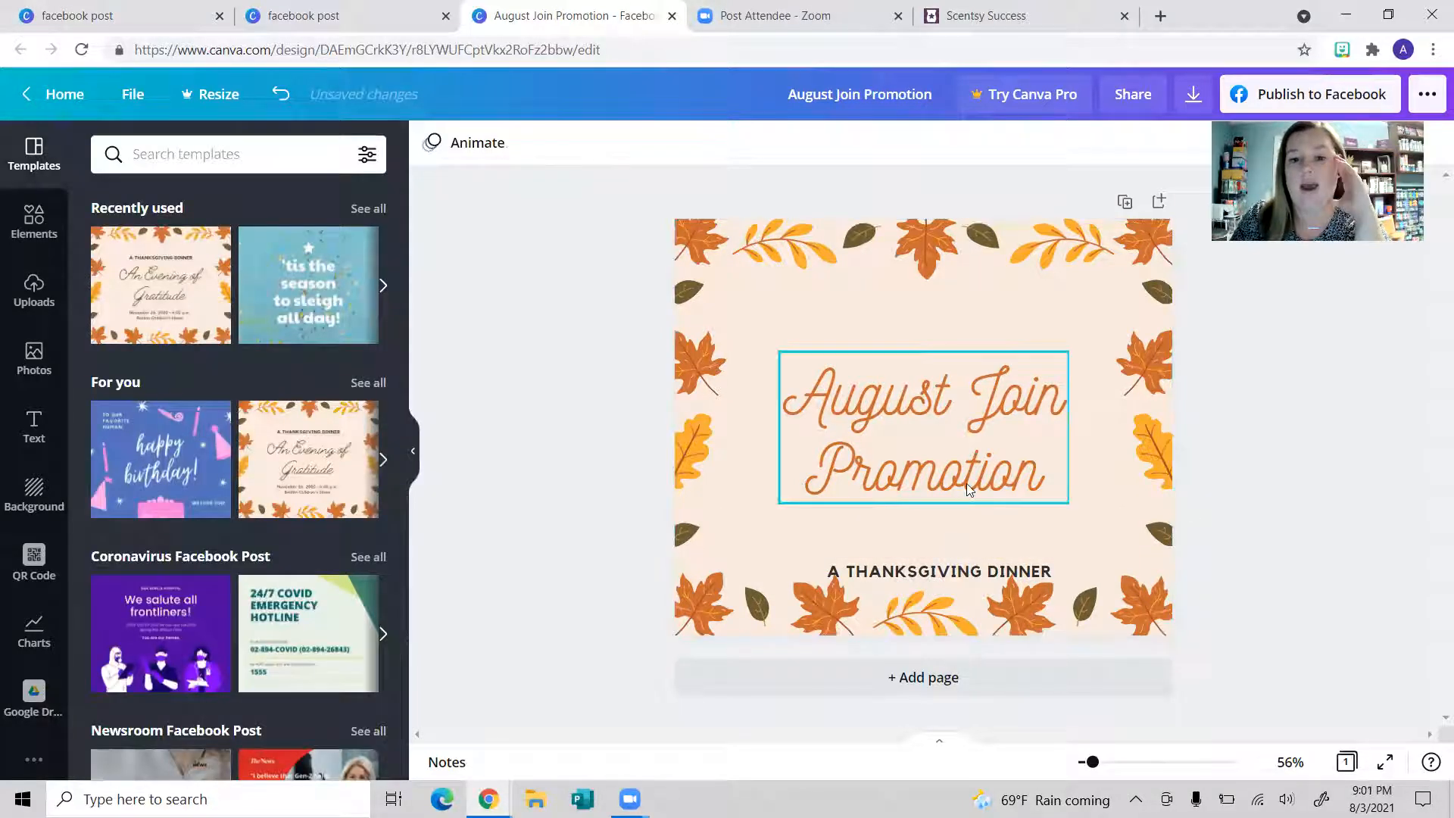
left_click_drag(966, 483, 967, 444)
left_click(974, 575)
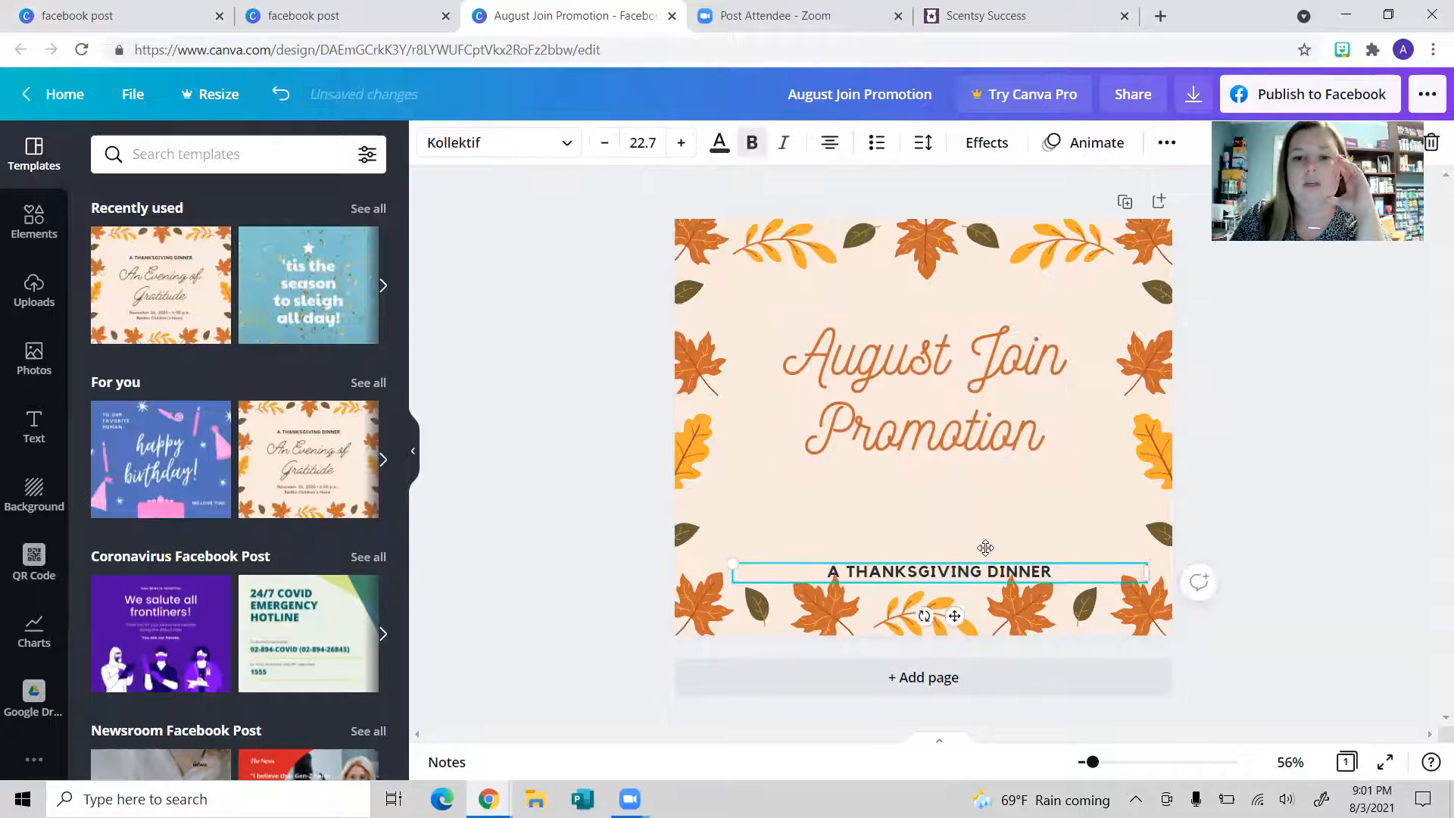
left_click_drag(985, 547, 993, 518)
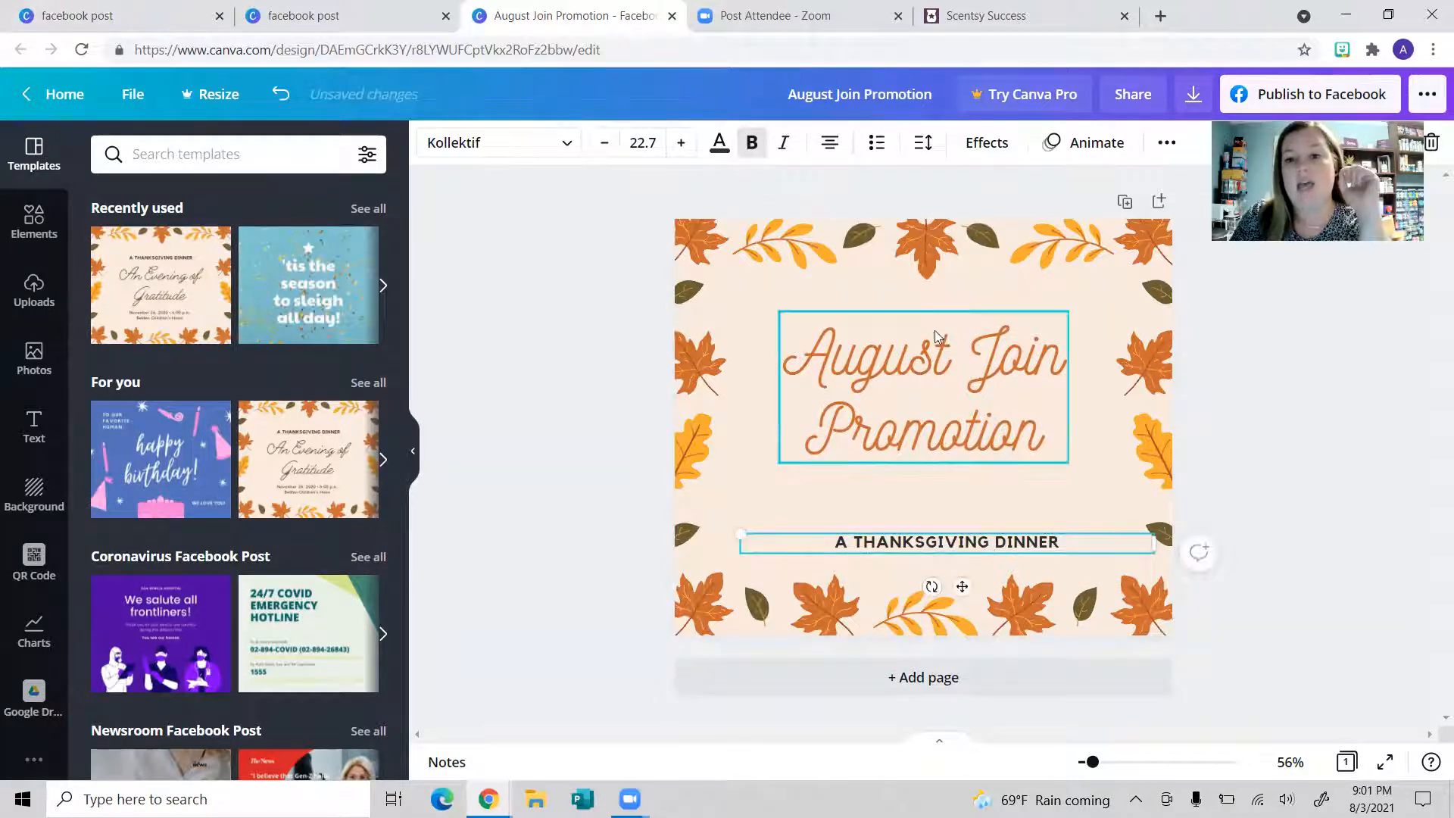
Step: Reduce the August Join Promotion headline font size to 87
left_click(908, 351)
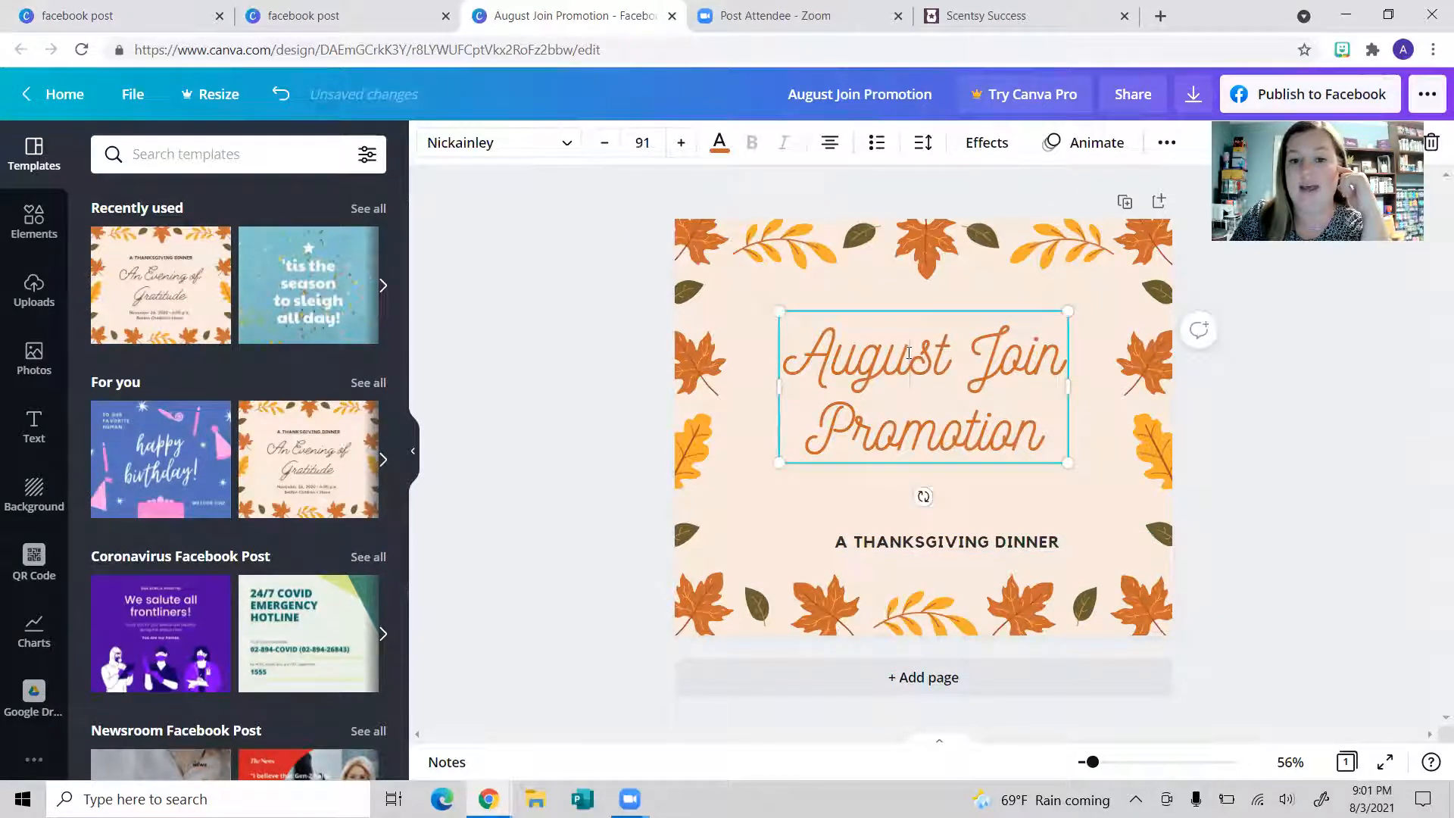
left_click(603, 144)
left_click(604, 144)
left_click(603, 144)
left_click(603, 144)
left_click(603, 144)
left_click(604, 144)
left_click(680, 144)
left_click(680, 144)
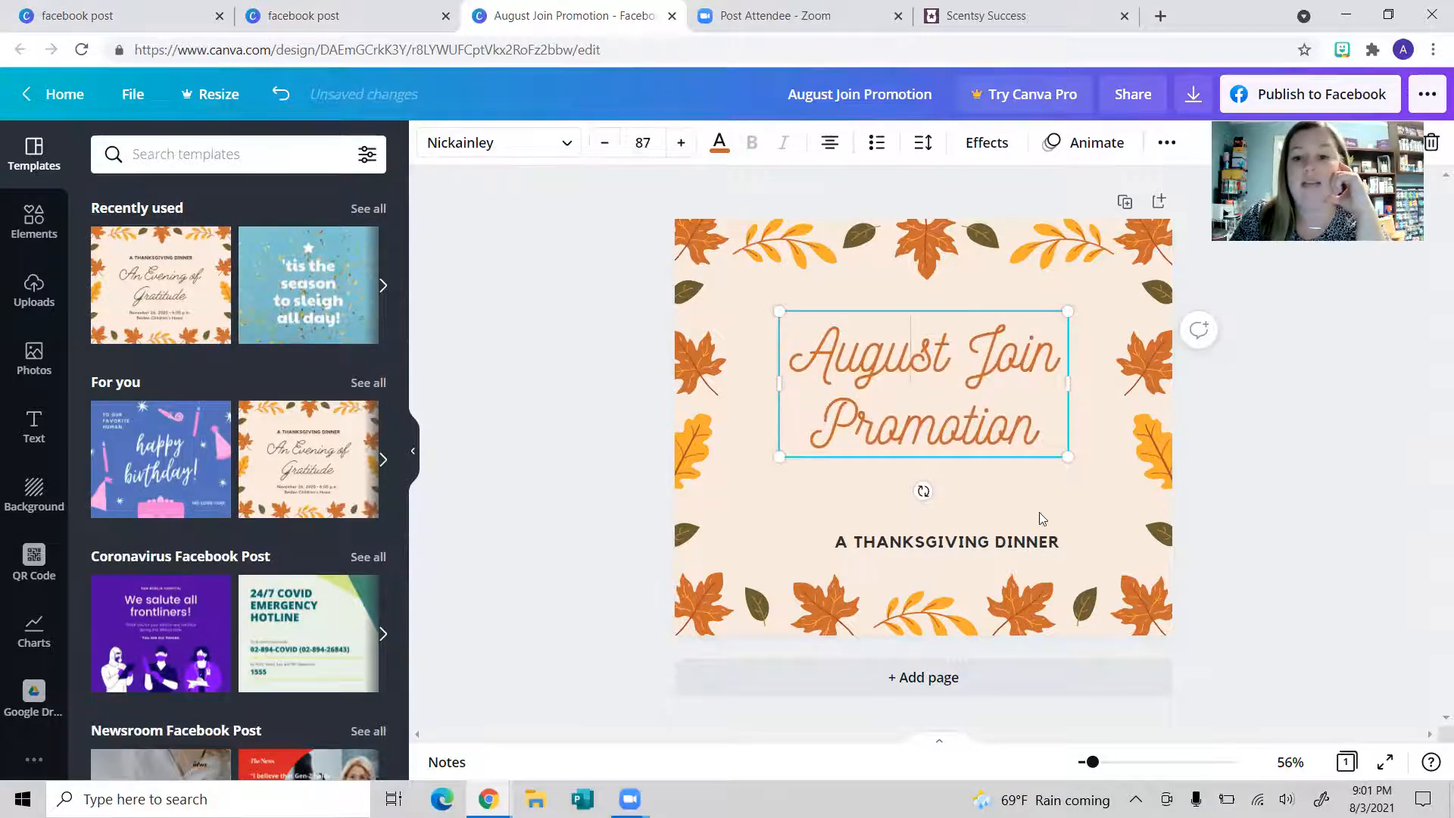
left_click(985, 493)
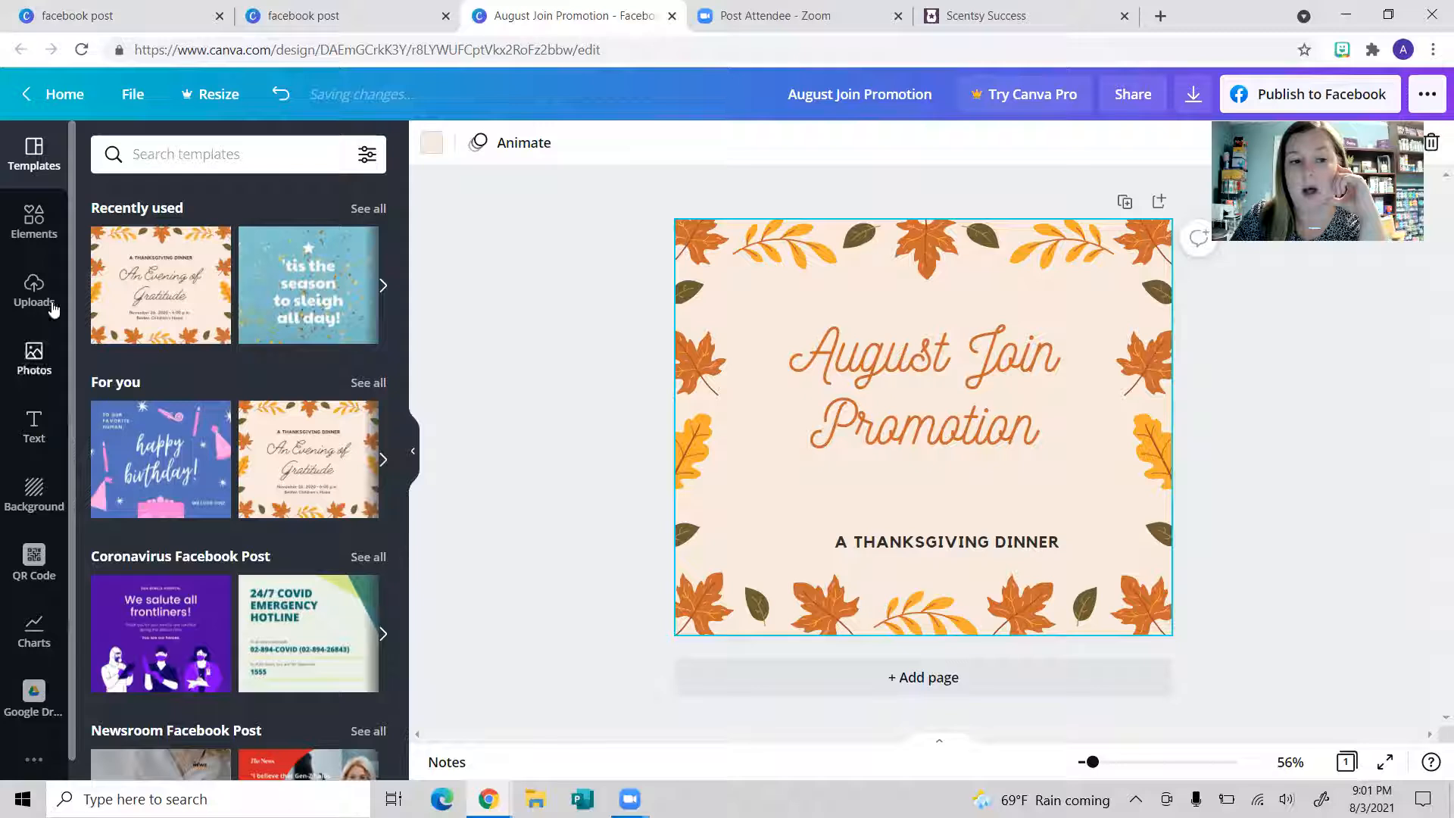
left_click(40, 435)
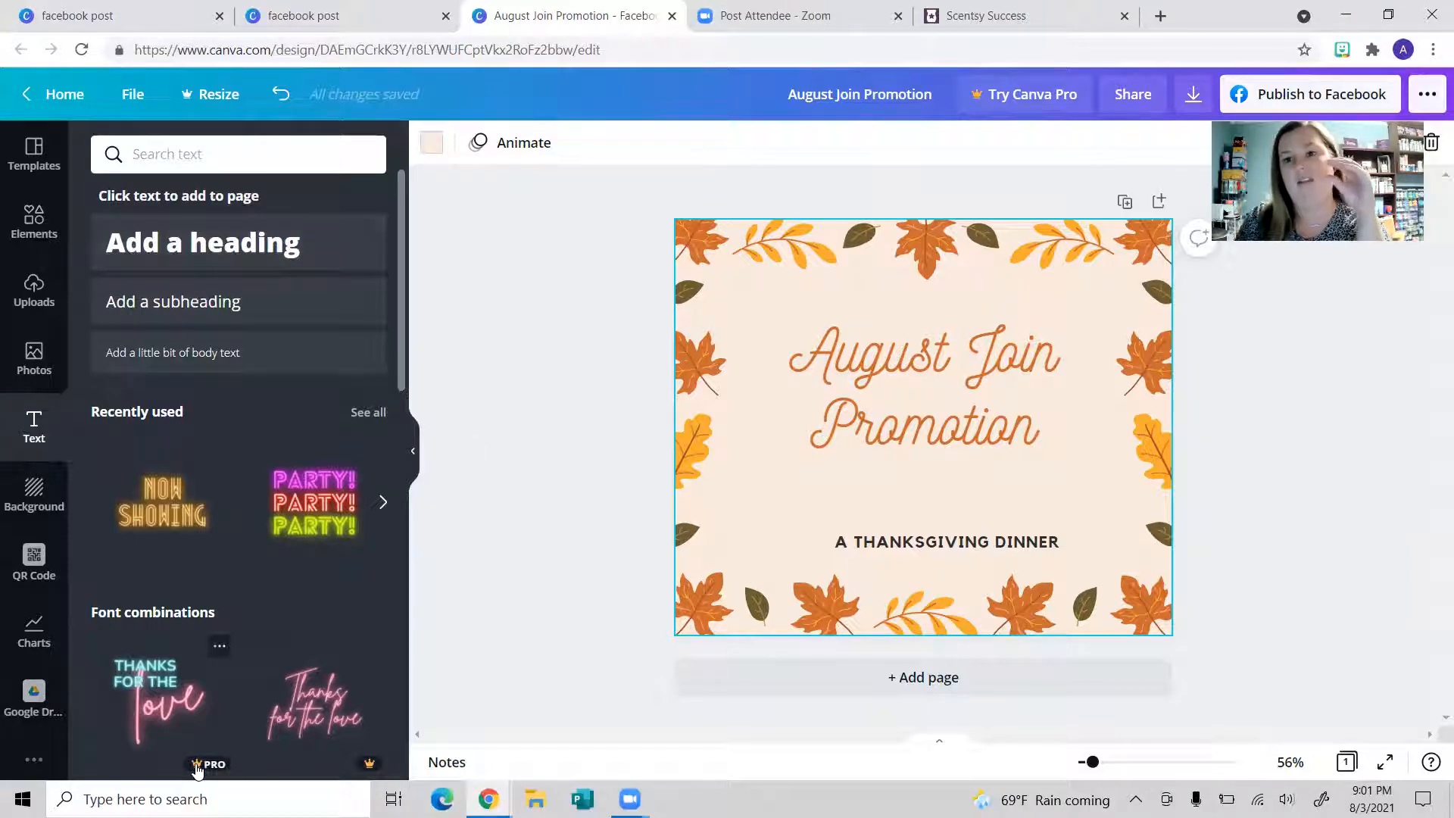
left_click(194, 364)
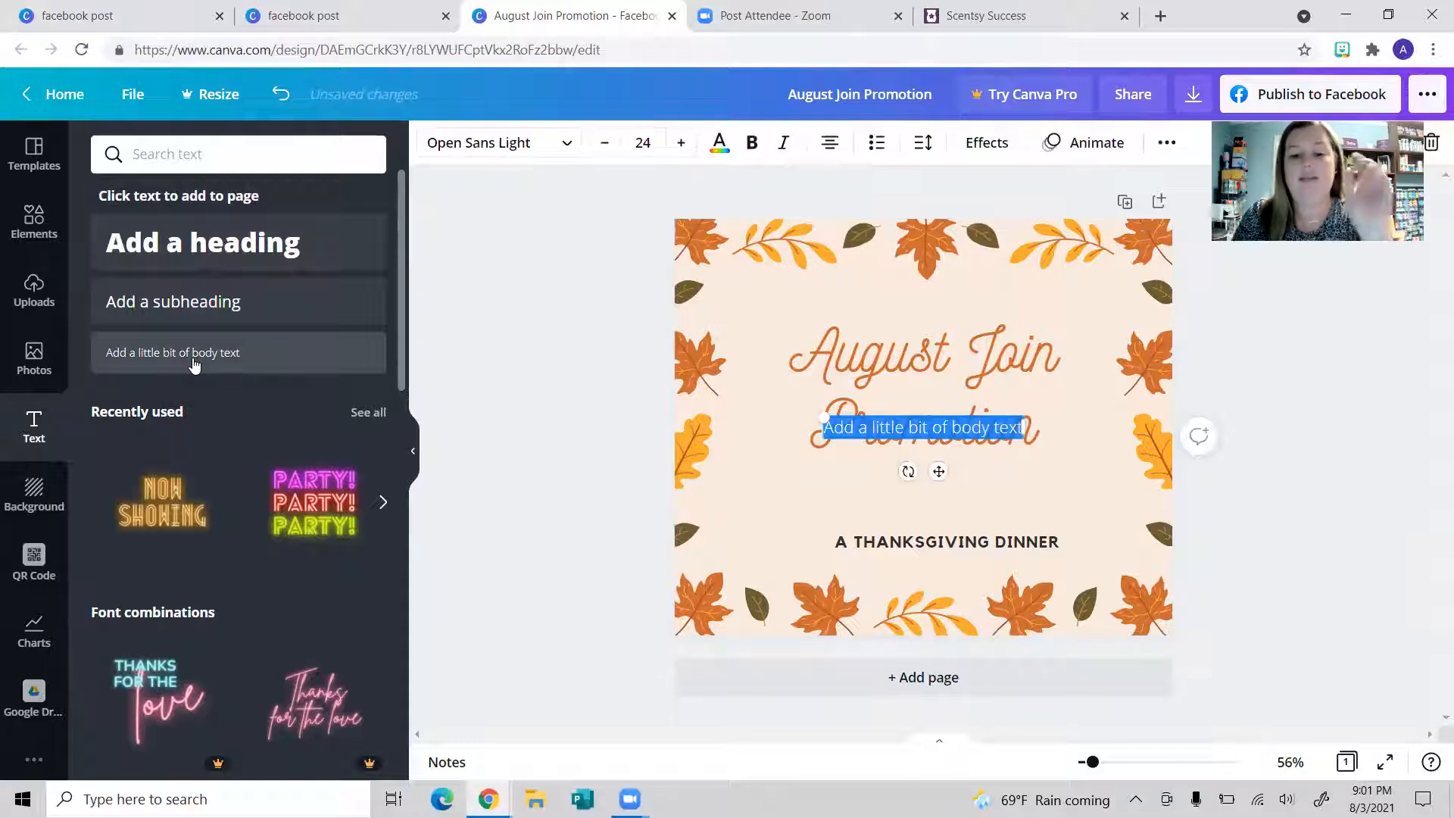
type("sldsjdf")
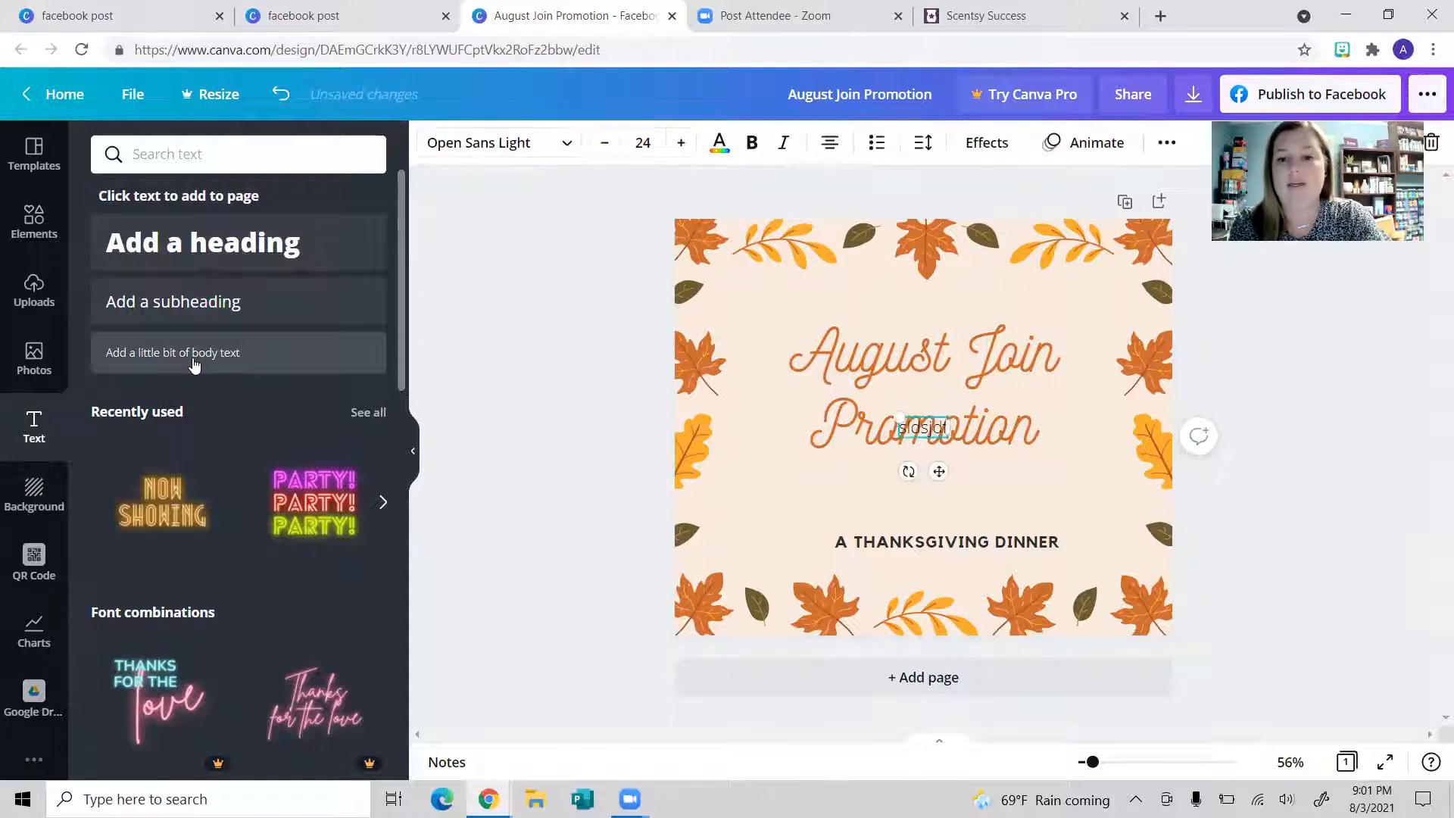
type("sdkjfsdkjs;dlfsdkjf;sdkjfs;kdljf")
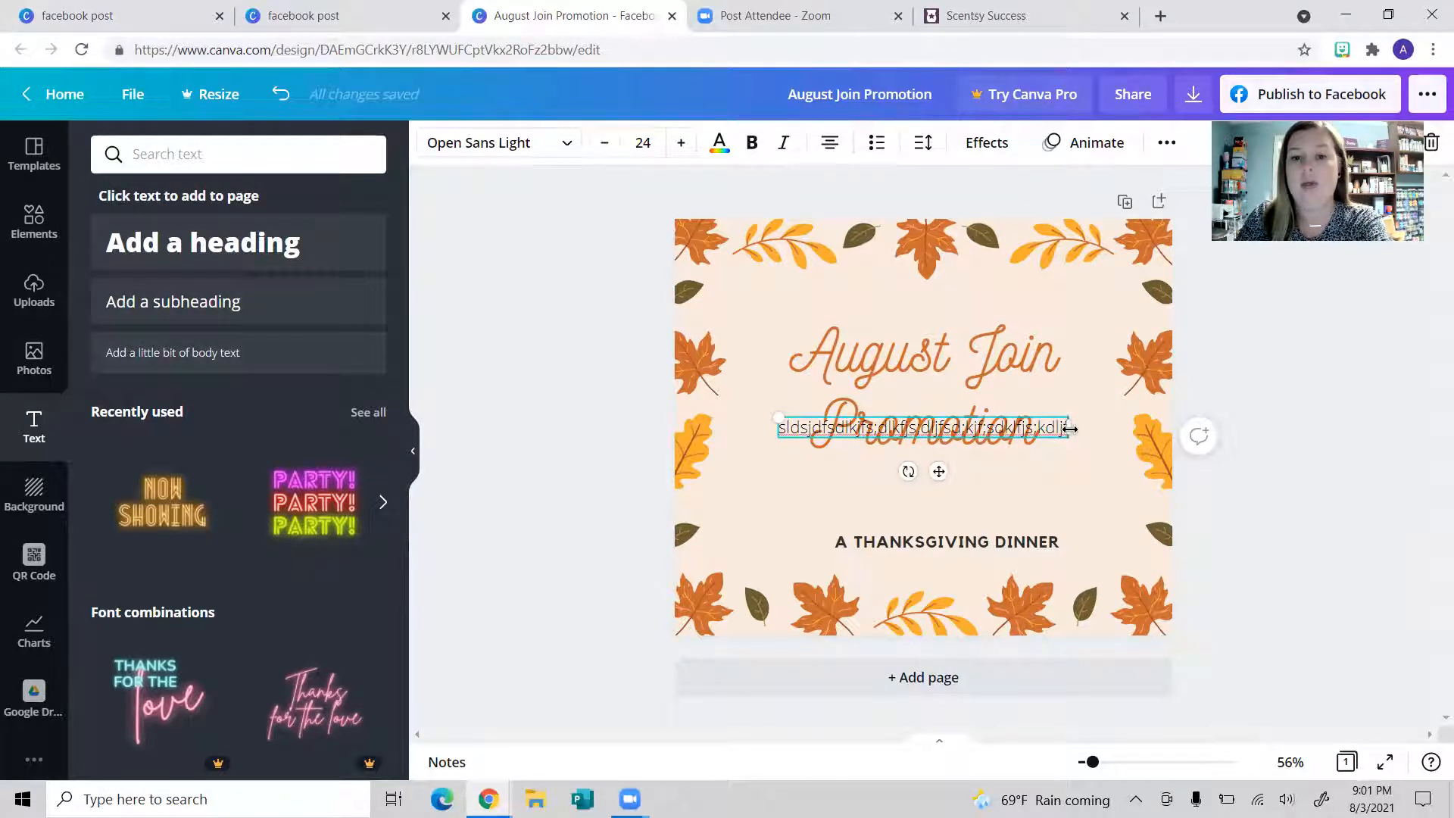
left_click_drag(778, 418, 828, 386)
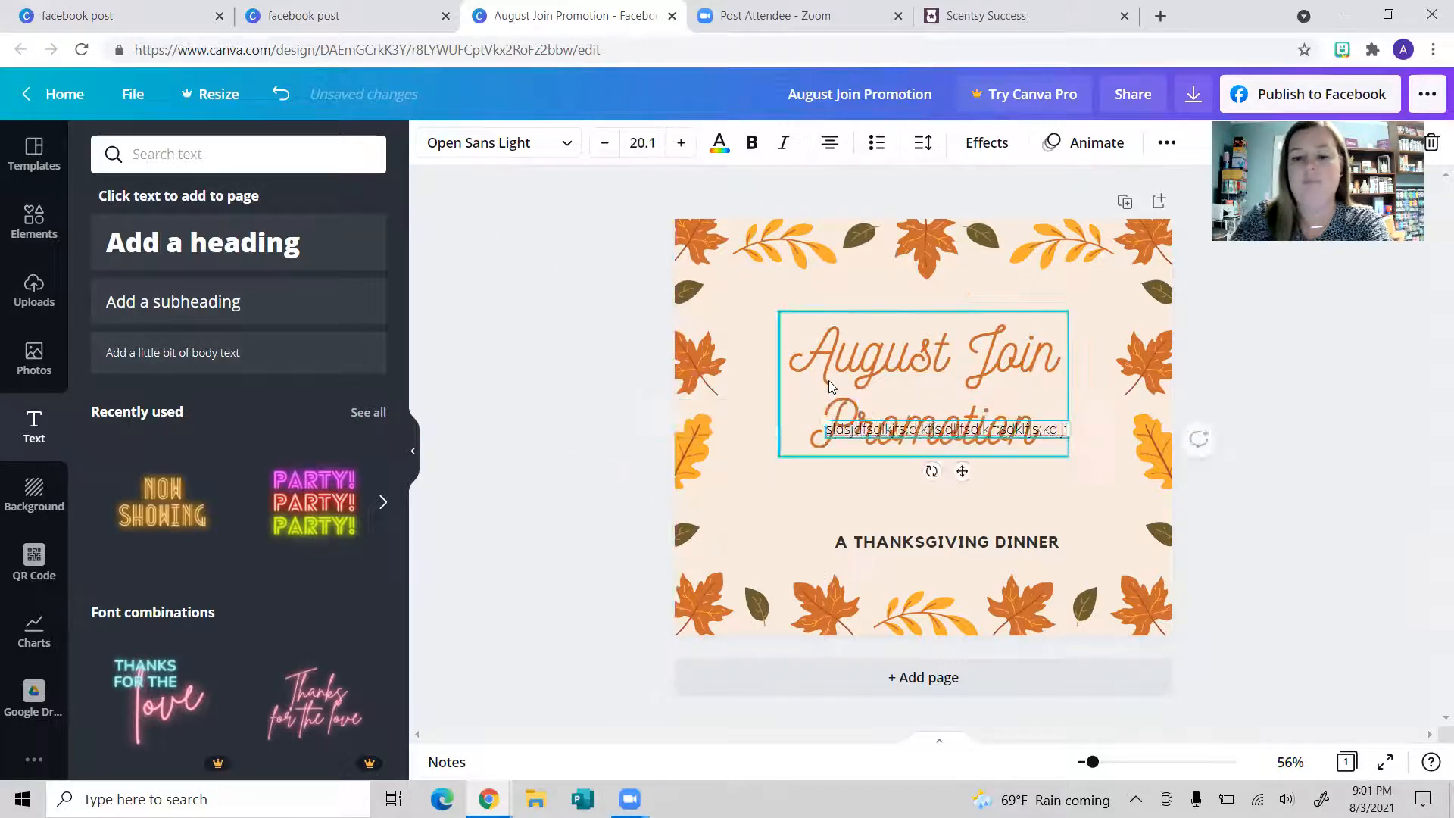
left_click(1078, 529)
left_click(1064, 433)
key("Delete")
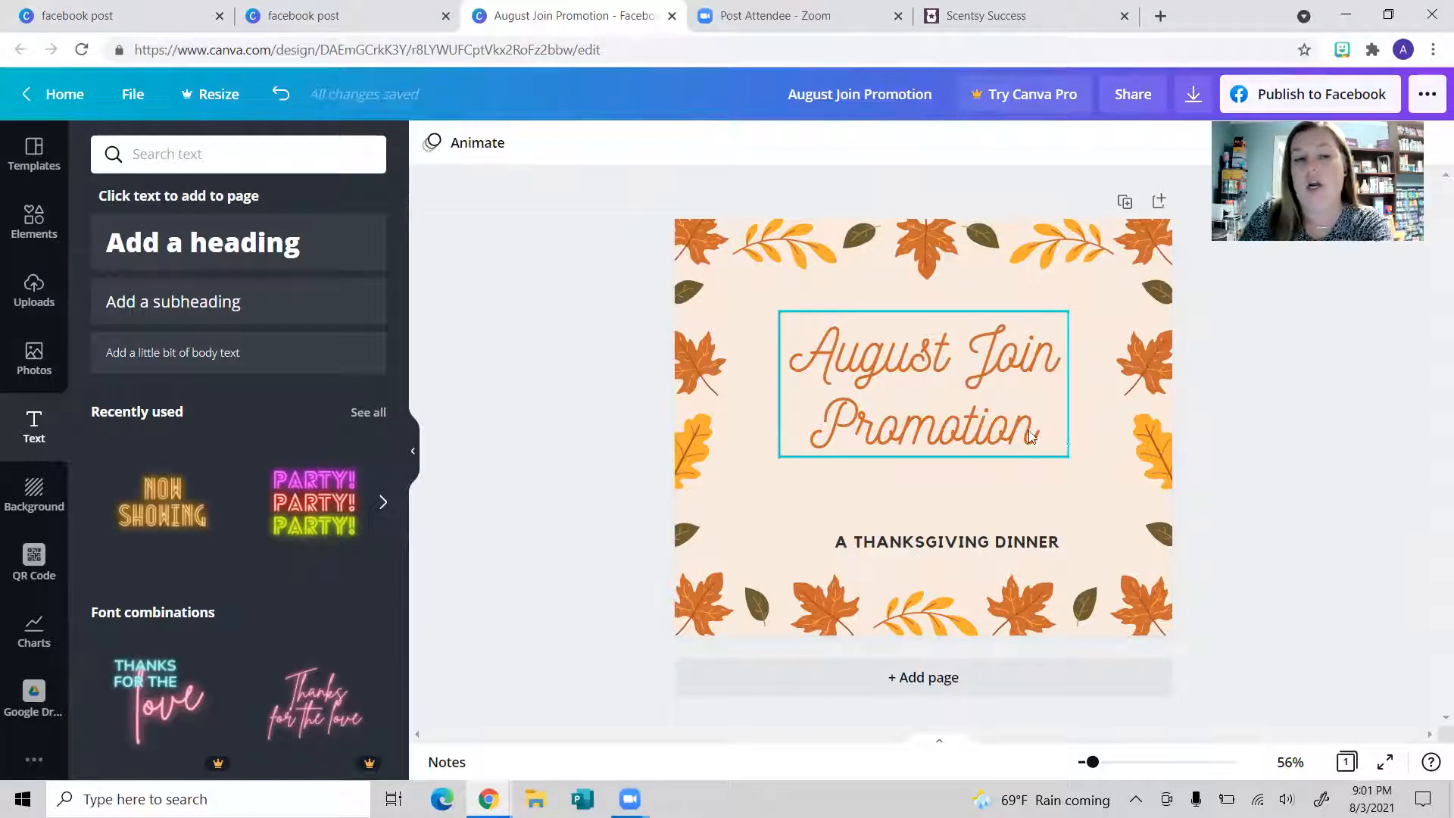
scroll(124, 540, "down", 1)
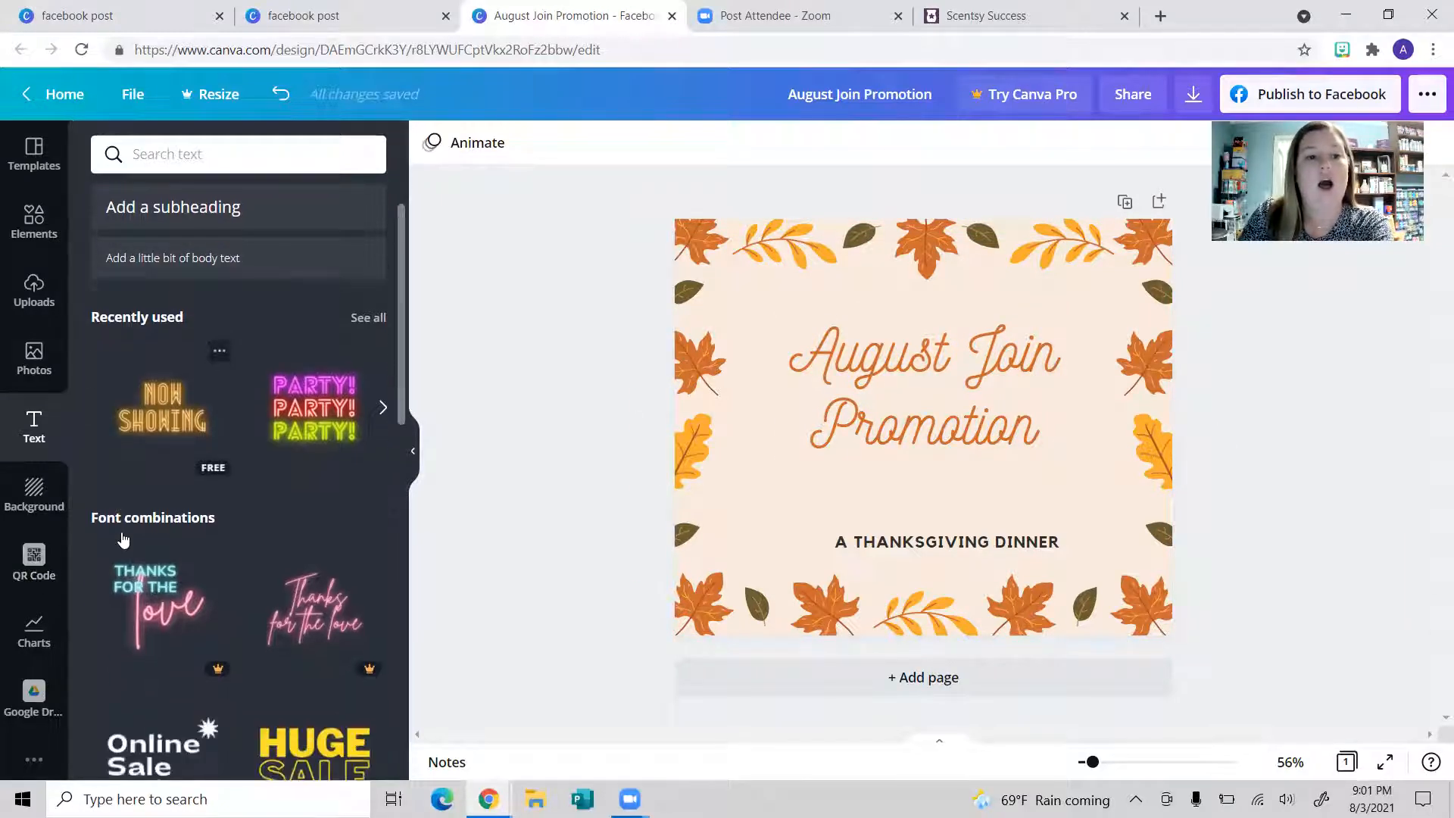
scroll(202, 604, "down", 2)
scroll(335, 564, "down", 2)
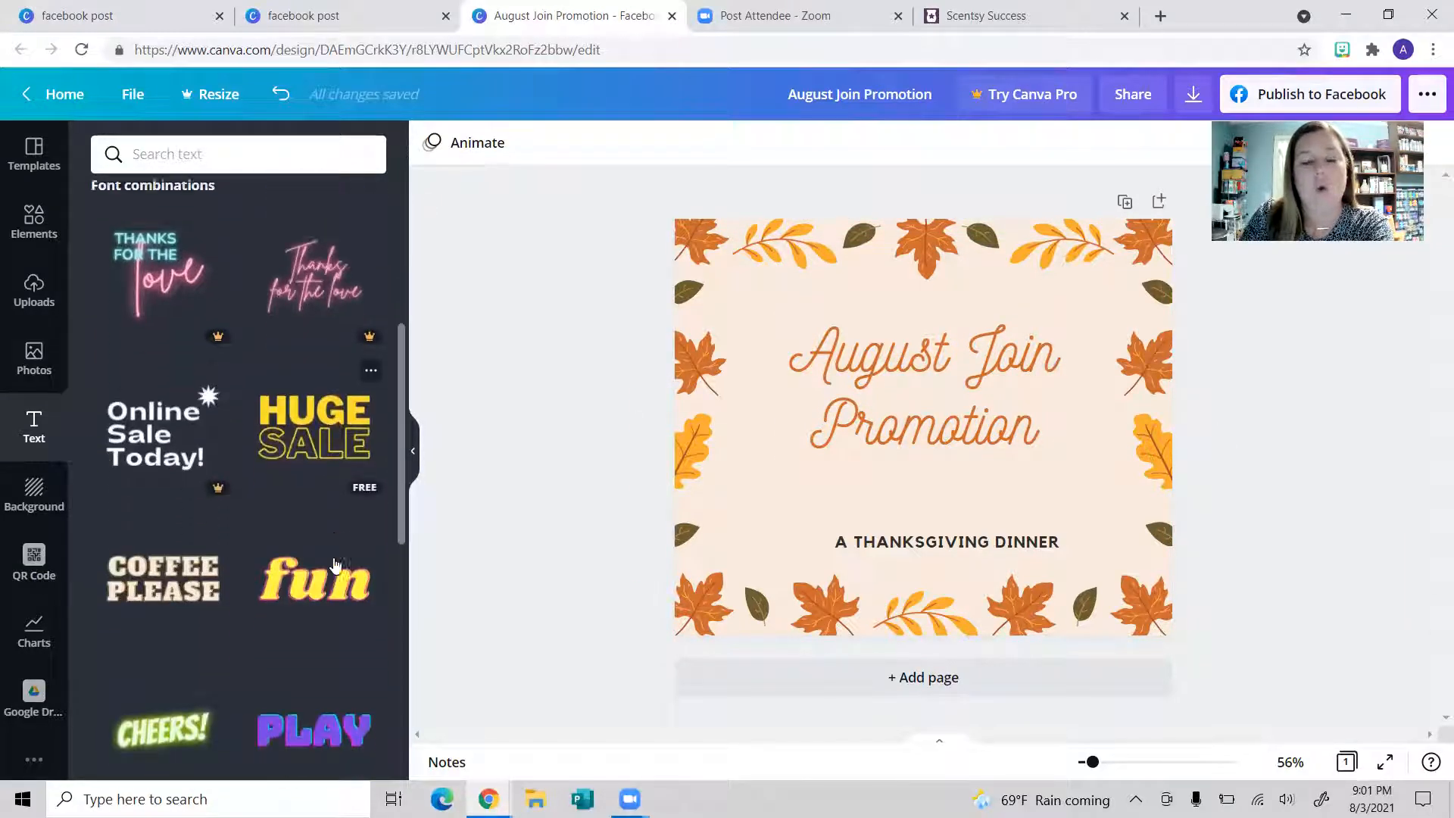
scroll(336, 565, "down", 5)
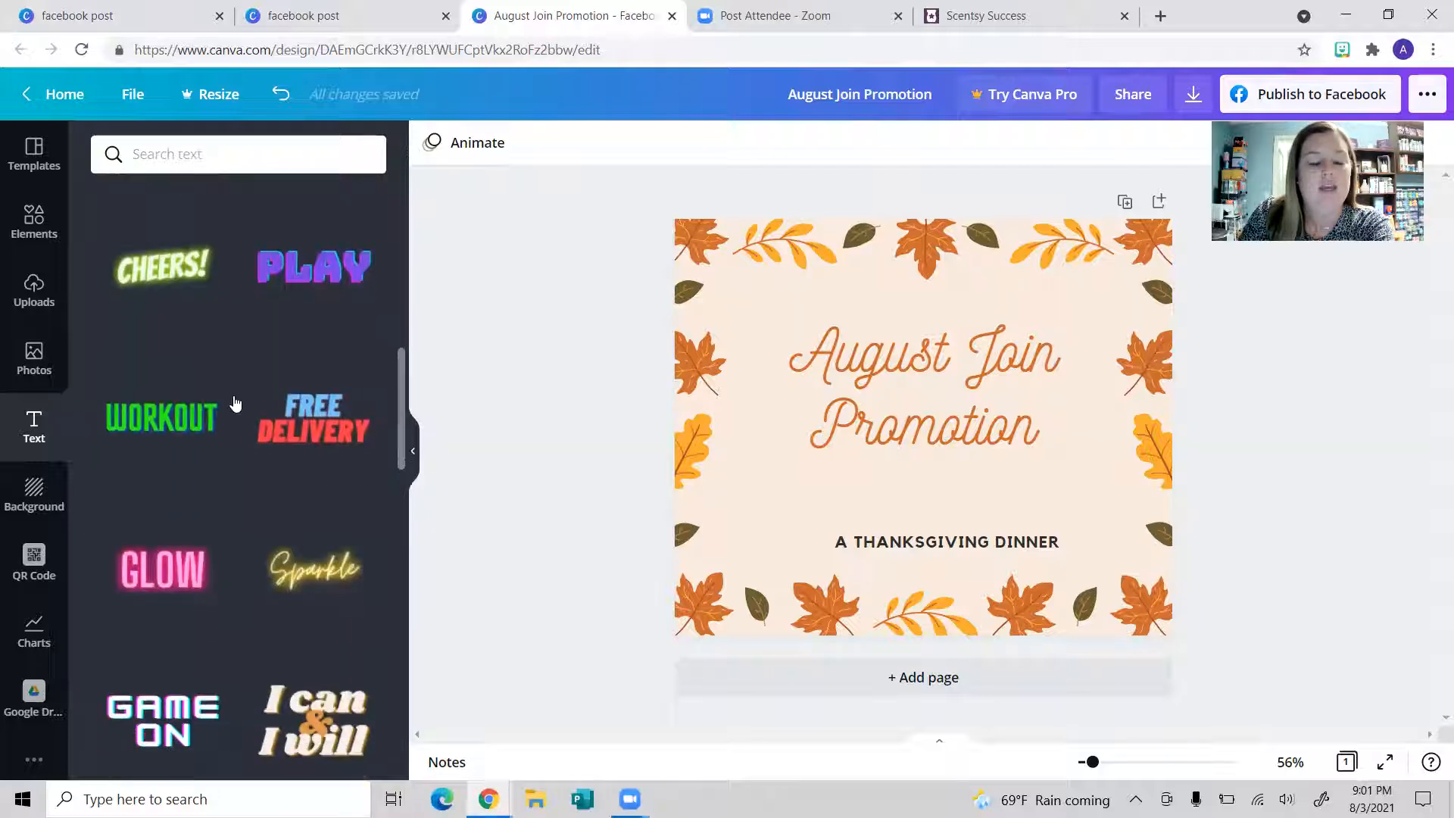
scroll(235, 404, "down", 10)
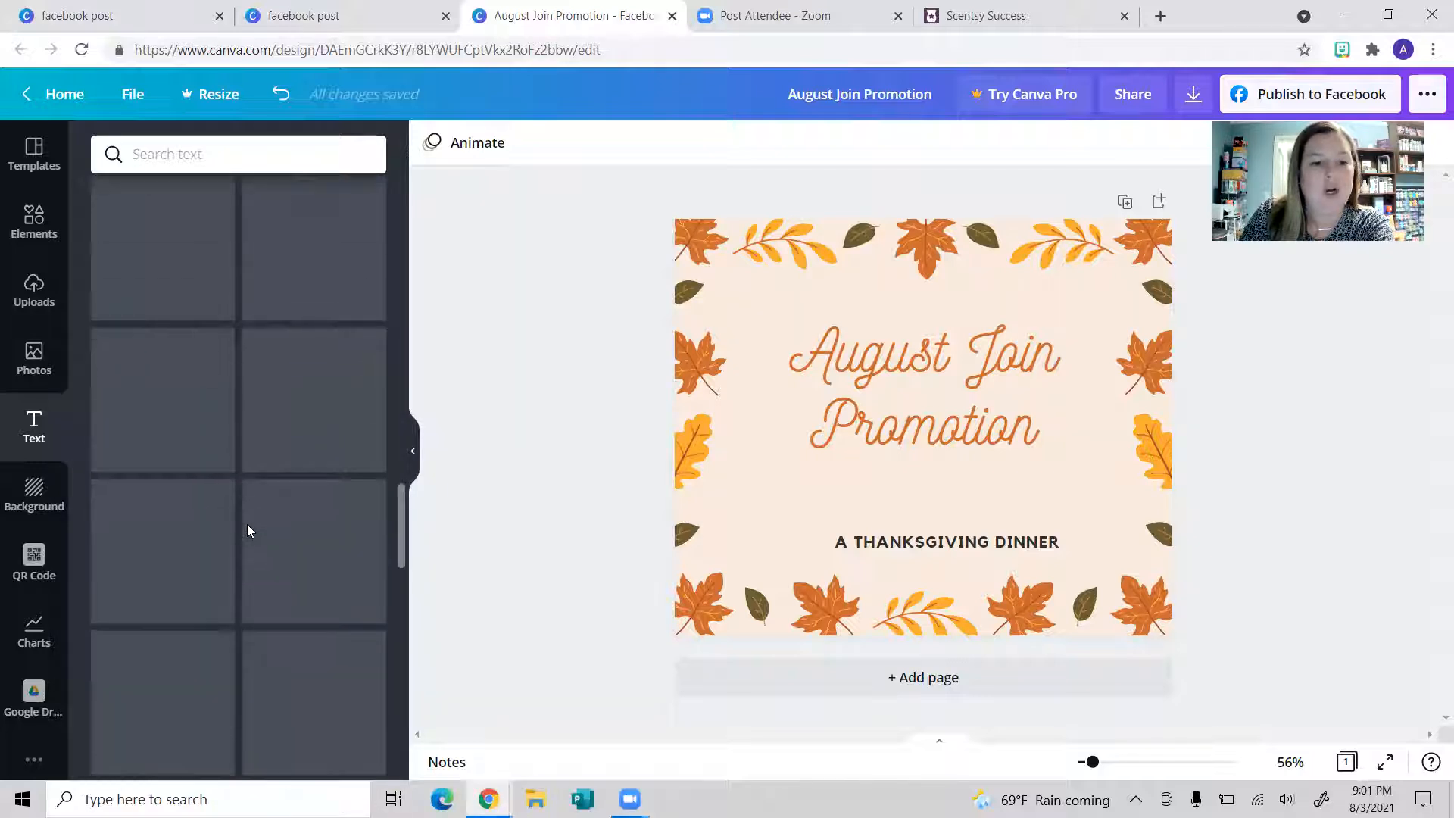
scroll(261, 469, "up", 4)
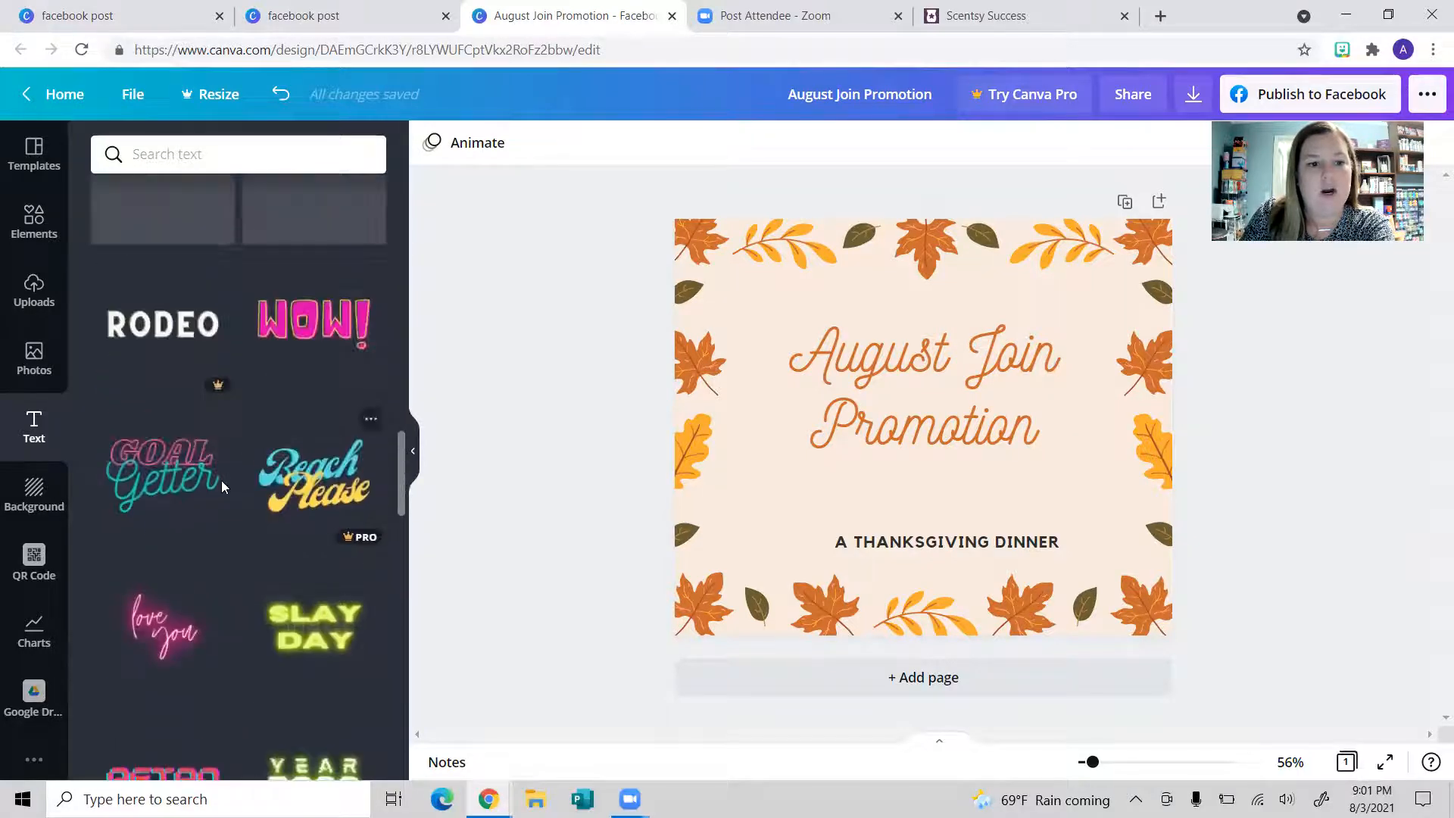
scroll(150, 494, "up", 2)
scroll(150, 494, "up", 2)
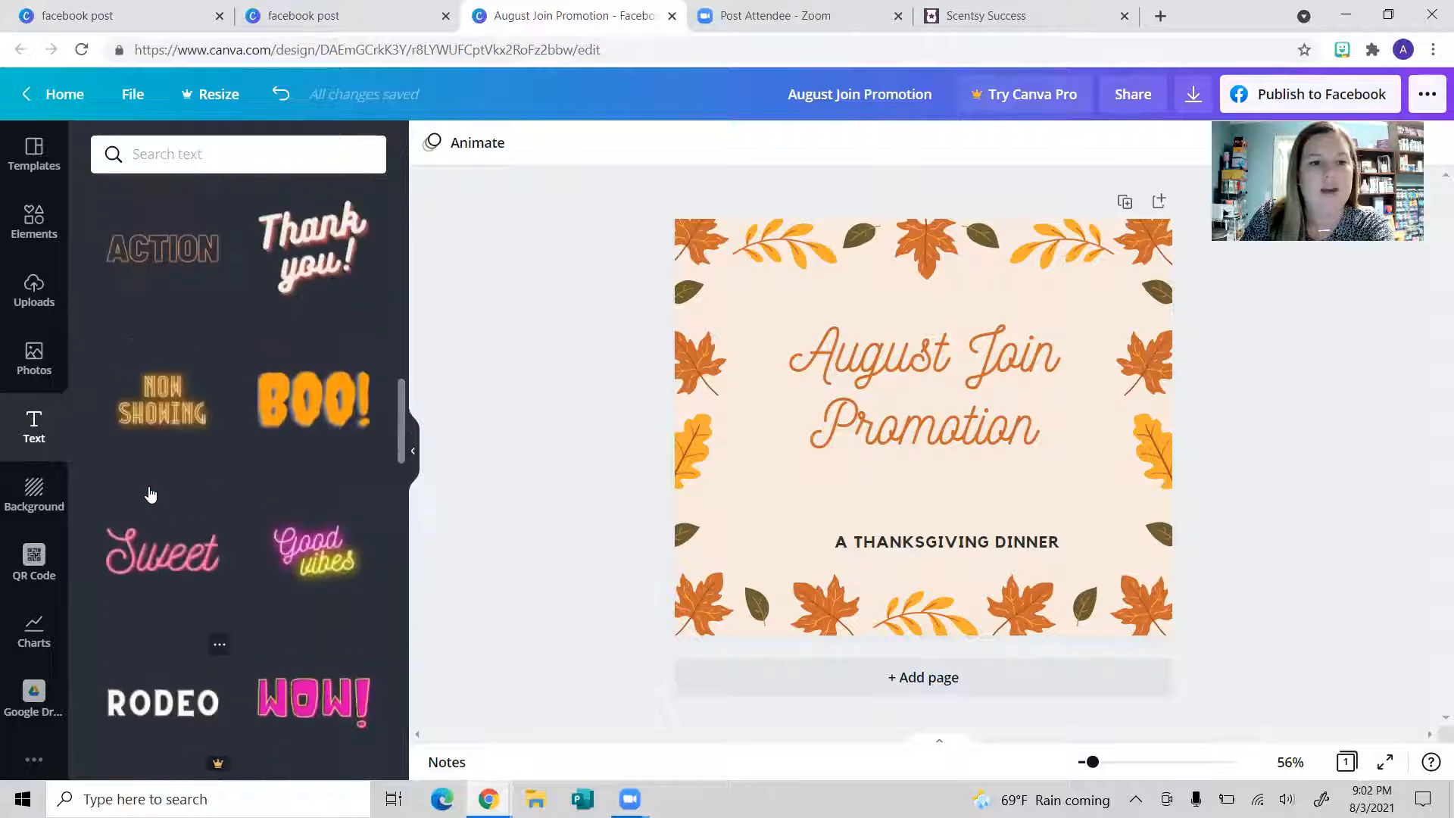
scroll(151, 494, "up", 3)
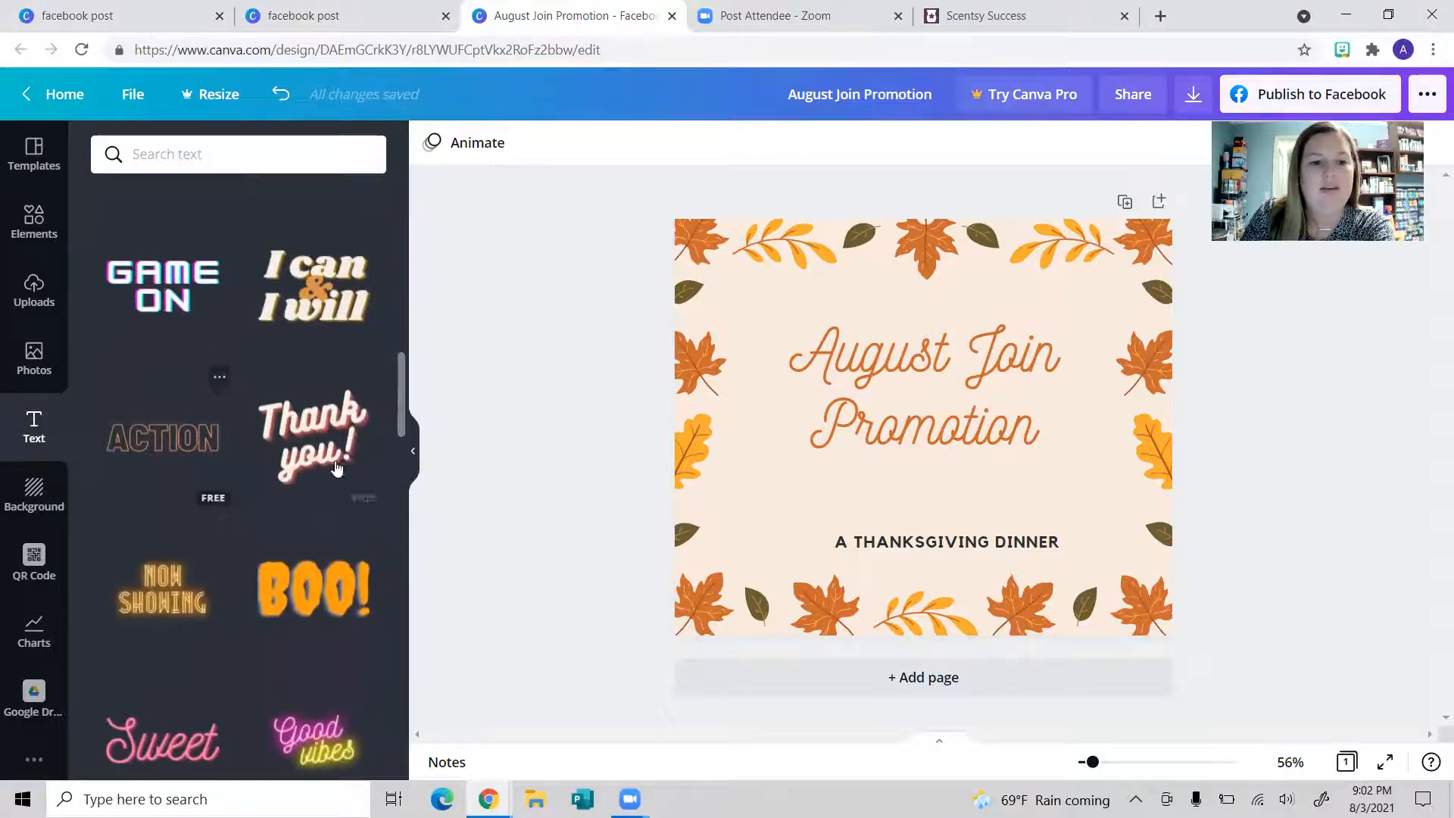
left_click(333, 450)
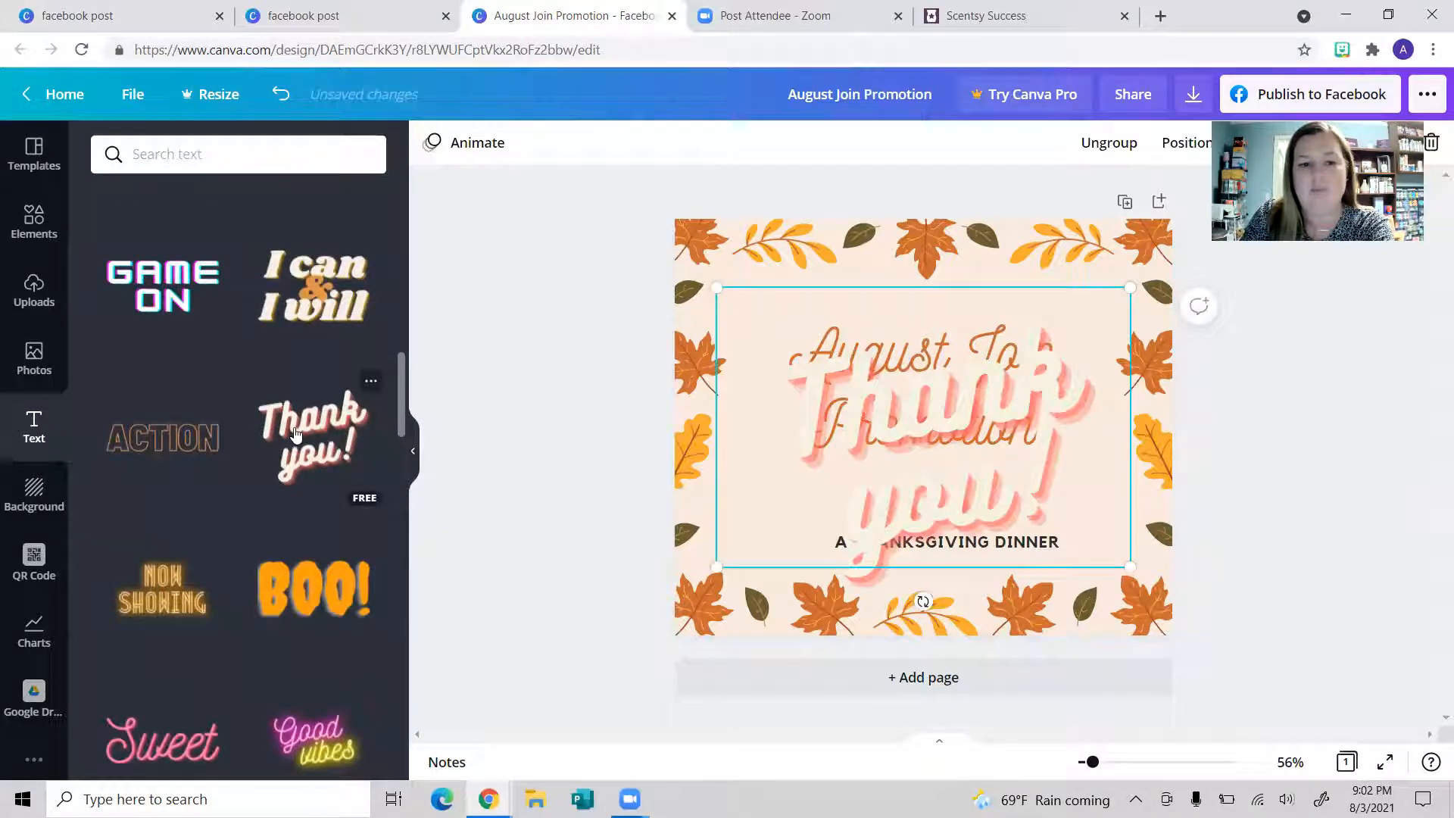
Step: Move the August Join Promotion heading top-left and place the Thank you! graphic below it
left_click(877, 415)
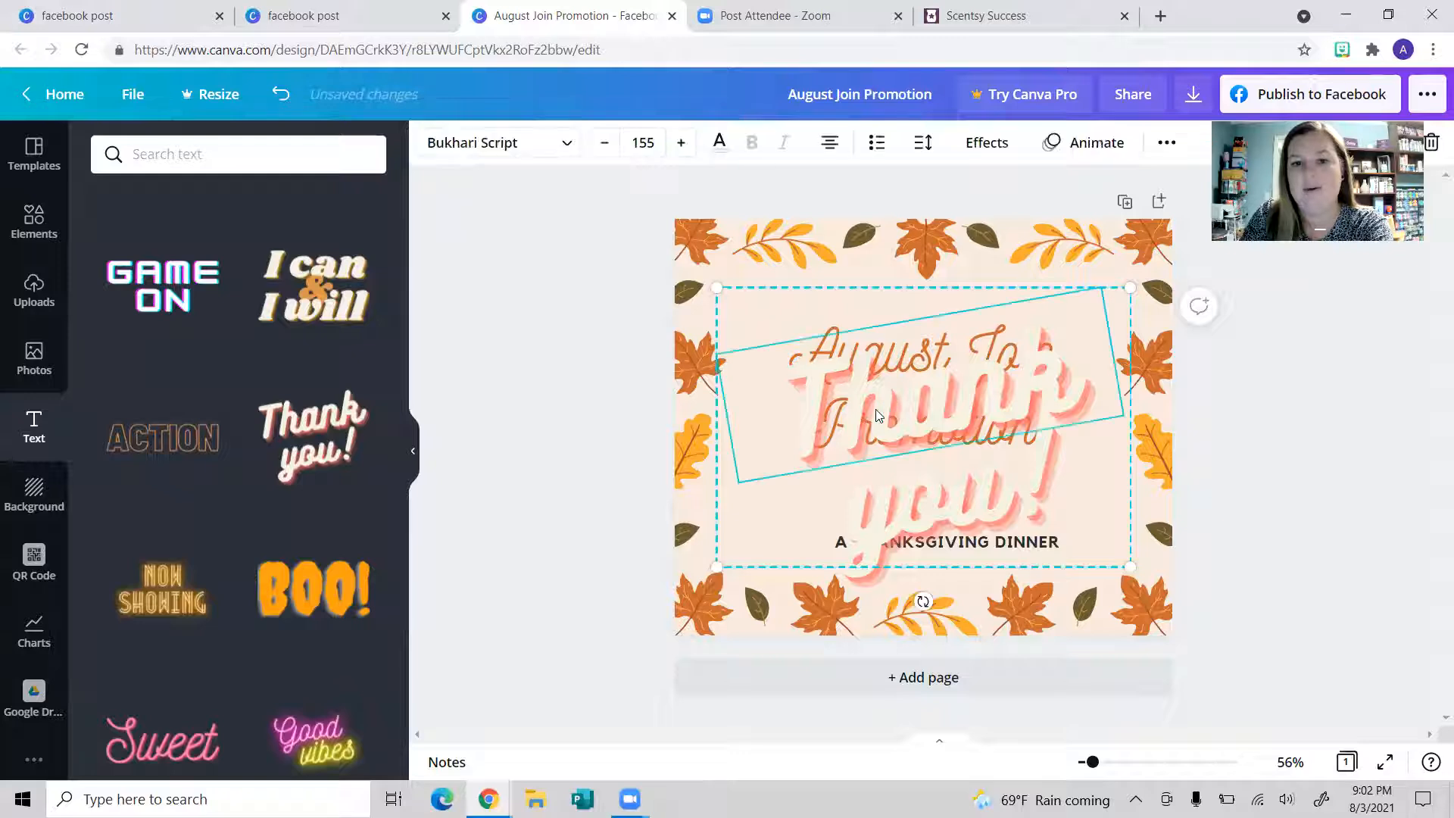
left_click_drag(823, 336, 838, 412)
left_click(848, 341)
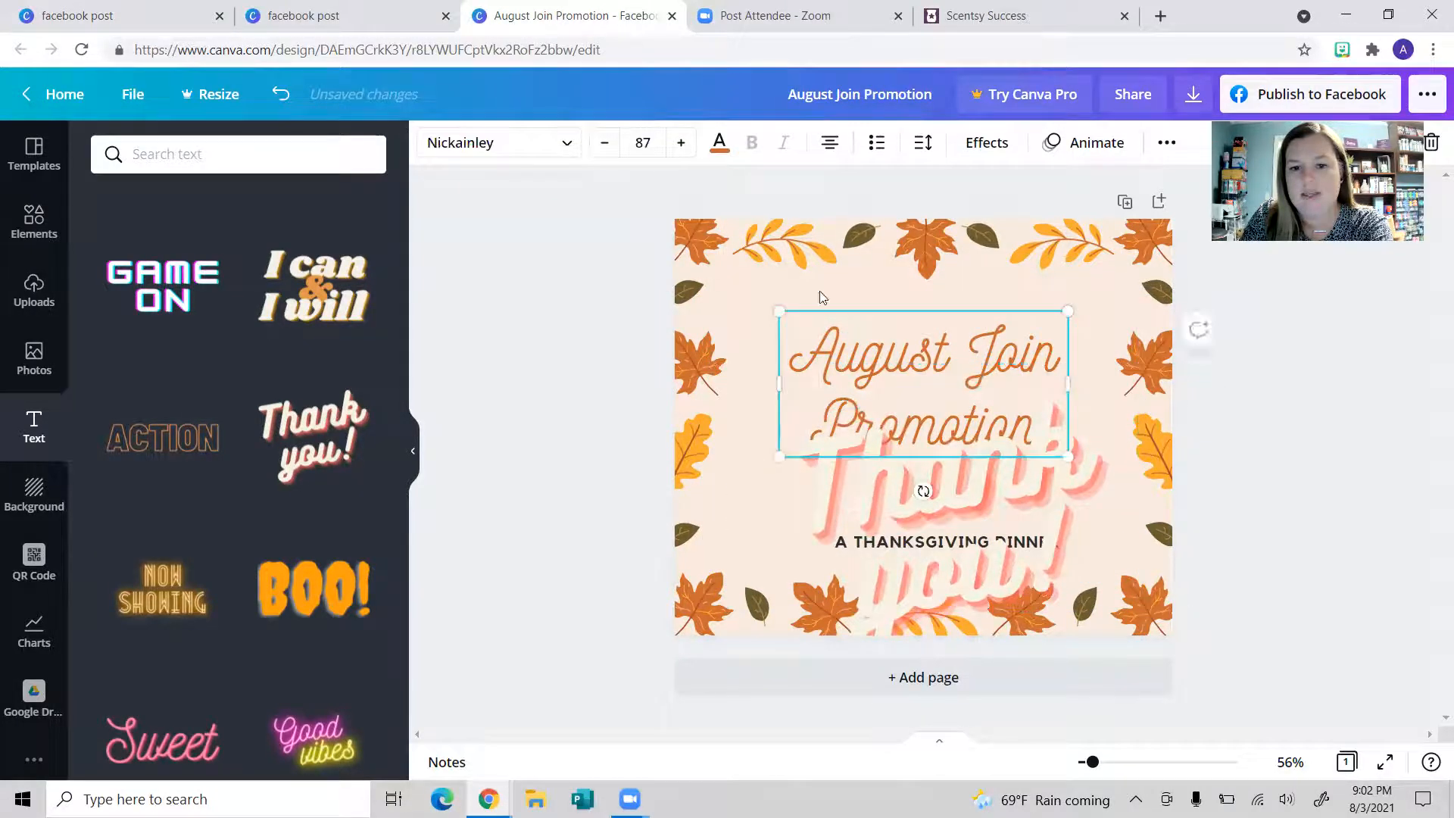
left_click_drag(850, 339, 747, 195)
left_click_drag(932, 480, 912, 382)
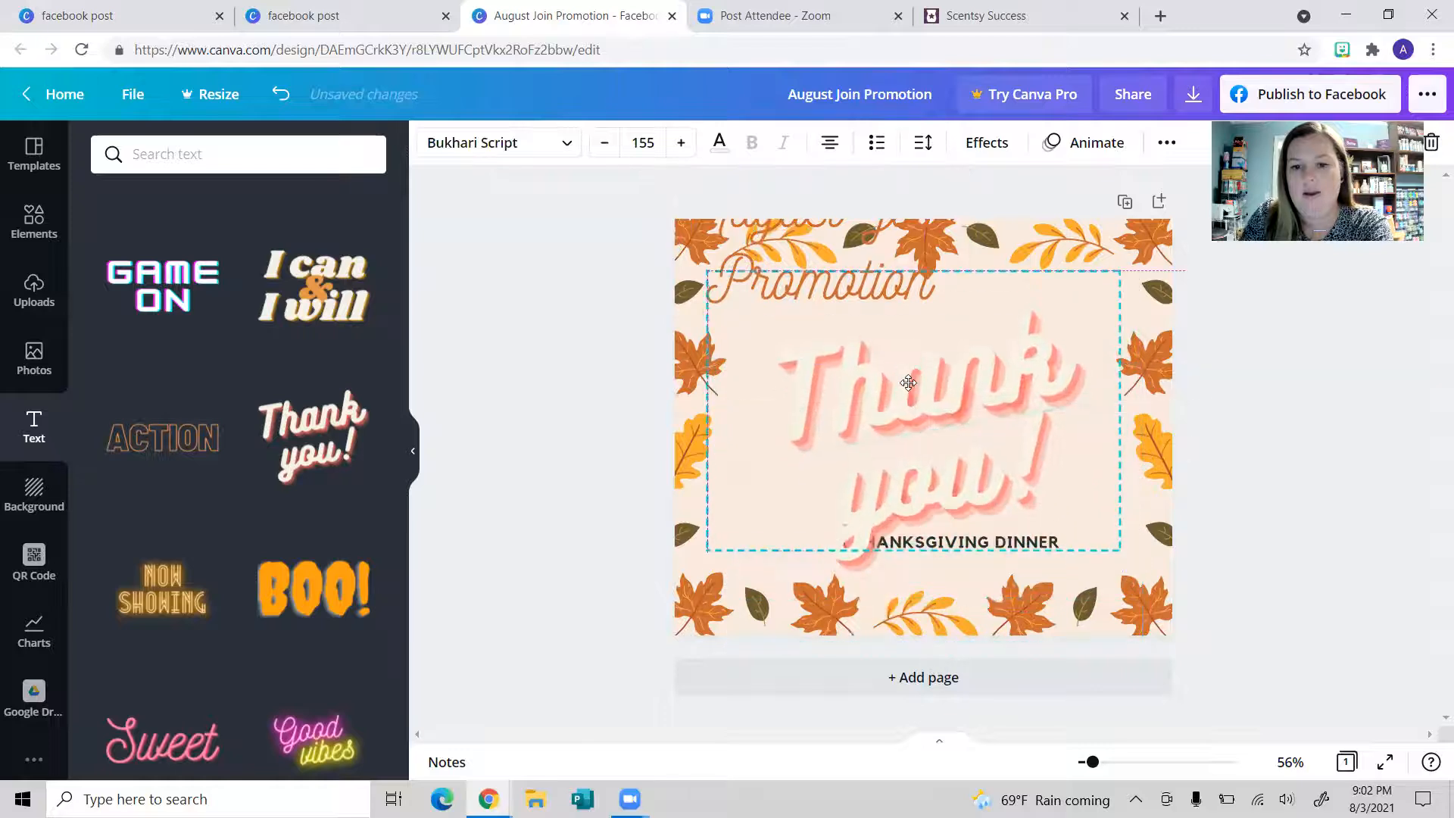
Step: Colour 'Thank' orange and 'you!' yellow-orange, then delete the 'you!' text
left_click(1015, 474)
left_click(932, 377)
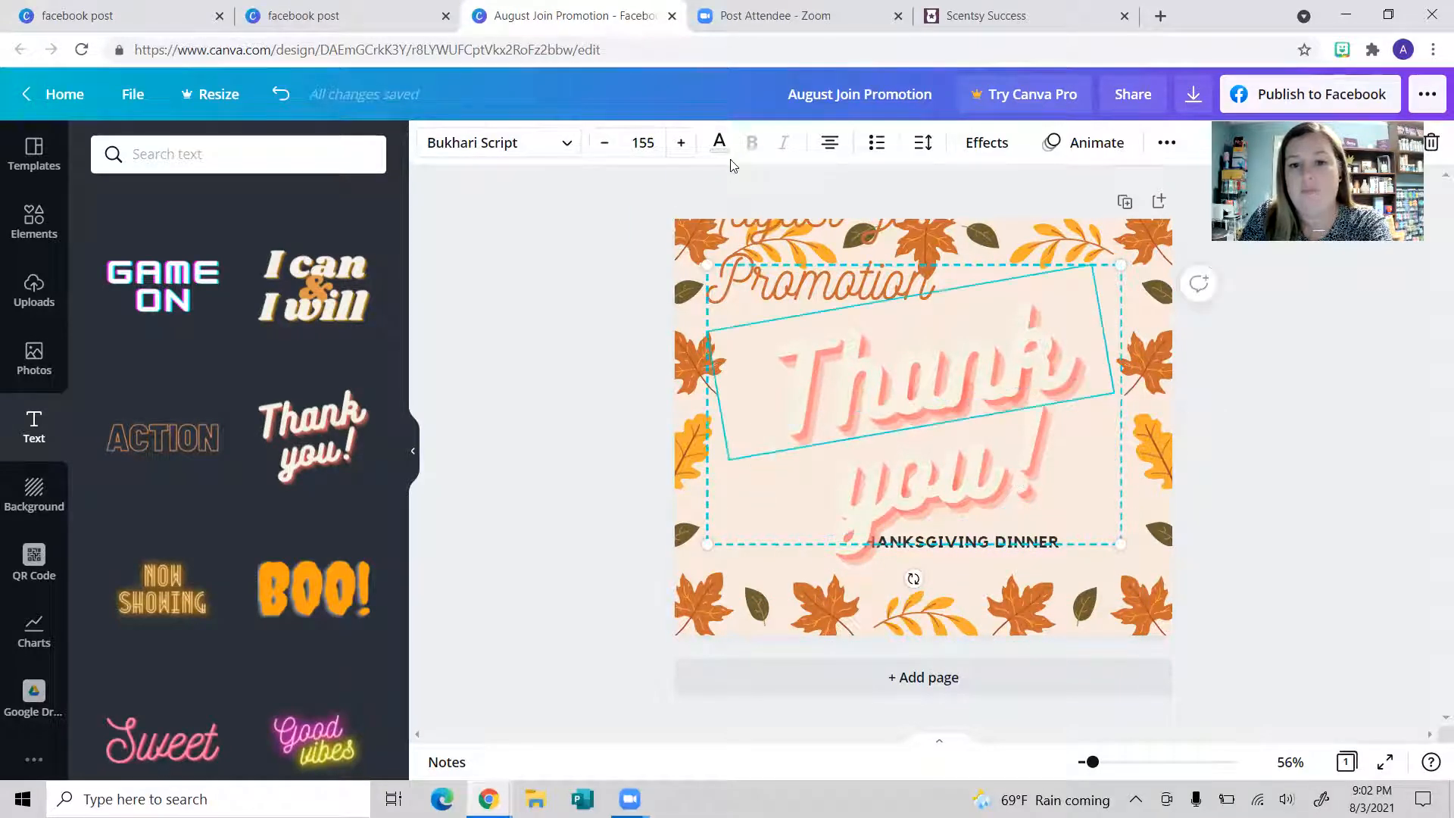
left_click(716, 145)
left_click(111, 292)
left_click(366, 241)
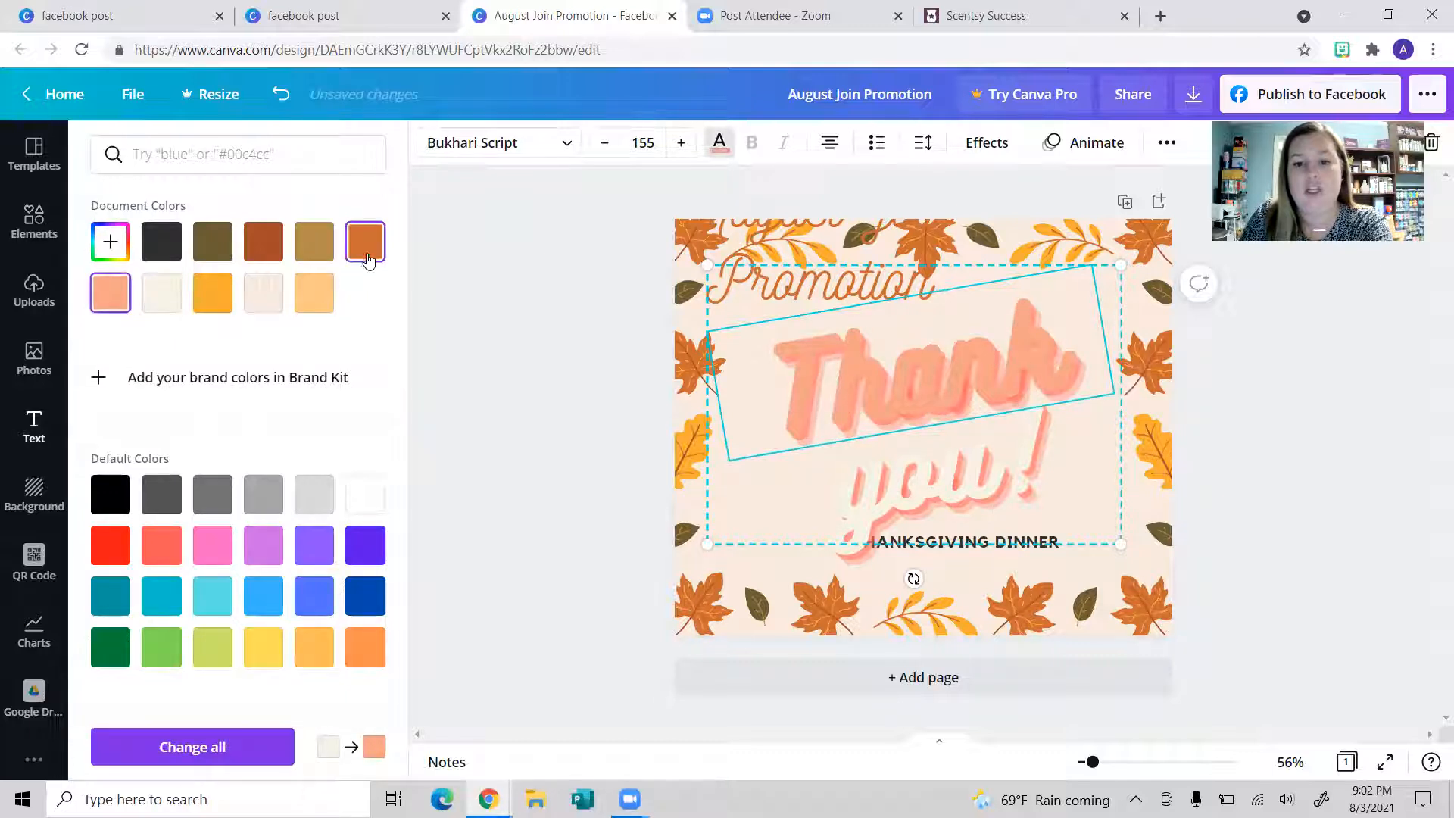
left_click(922, 487)
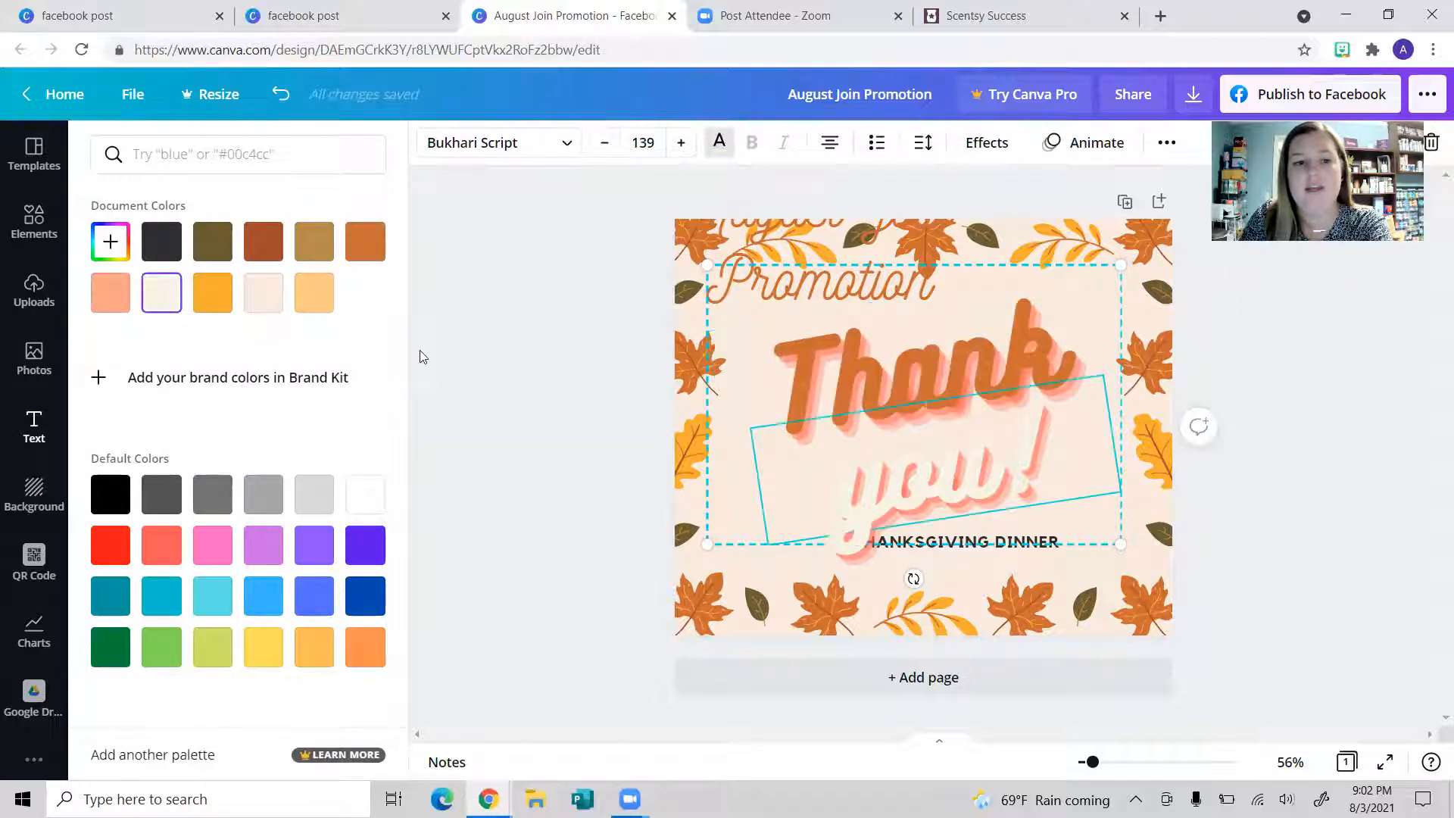
left_click(213, 292)
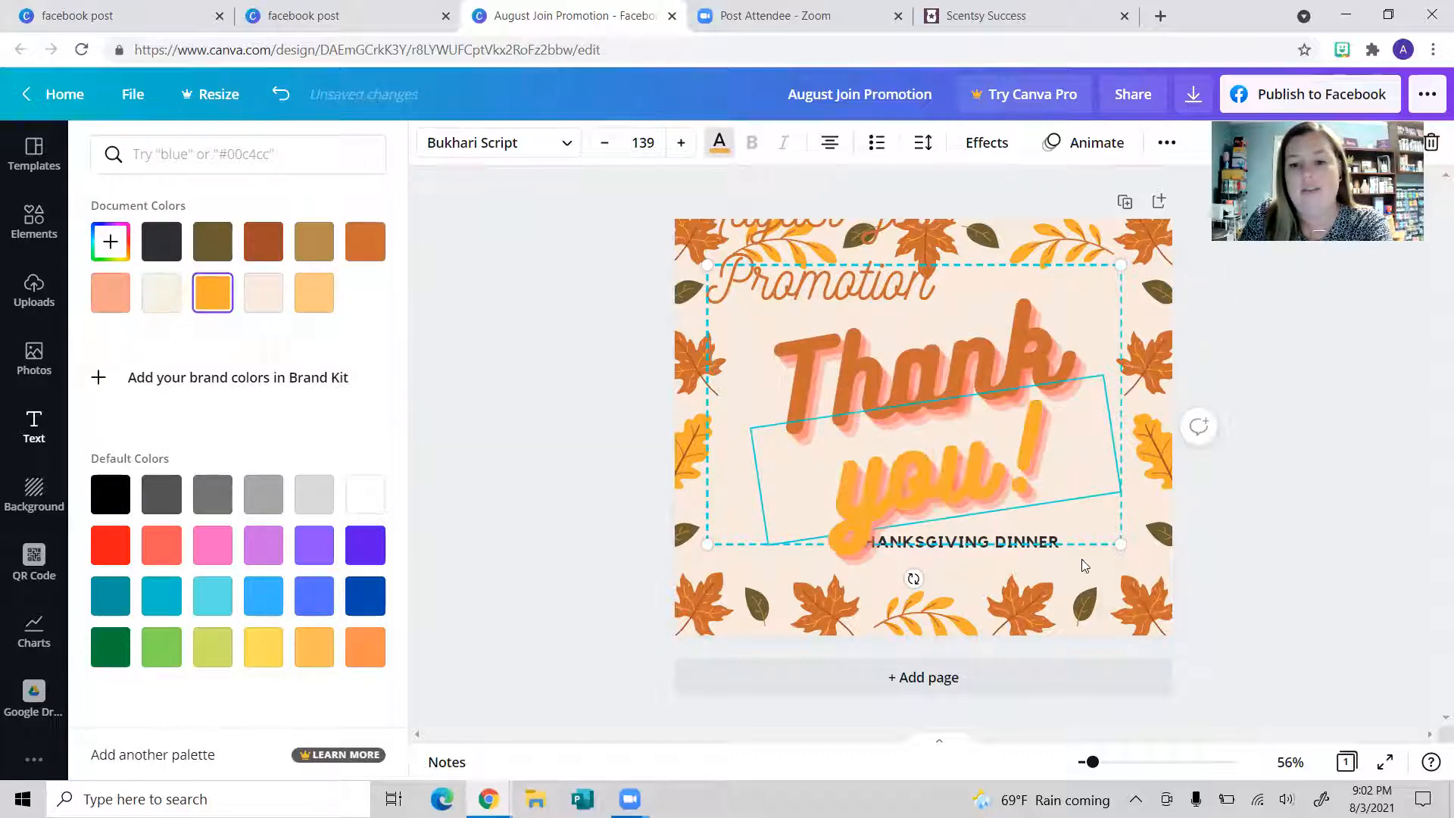
left_click(944, 292)
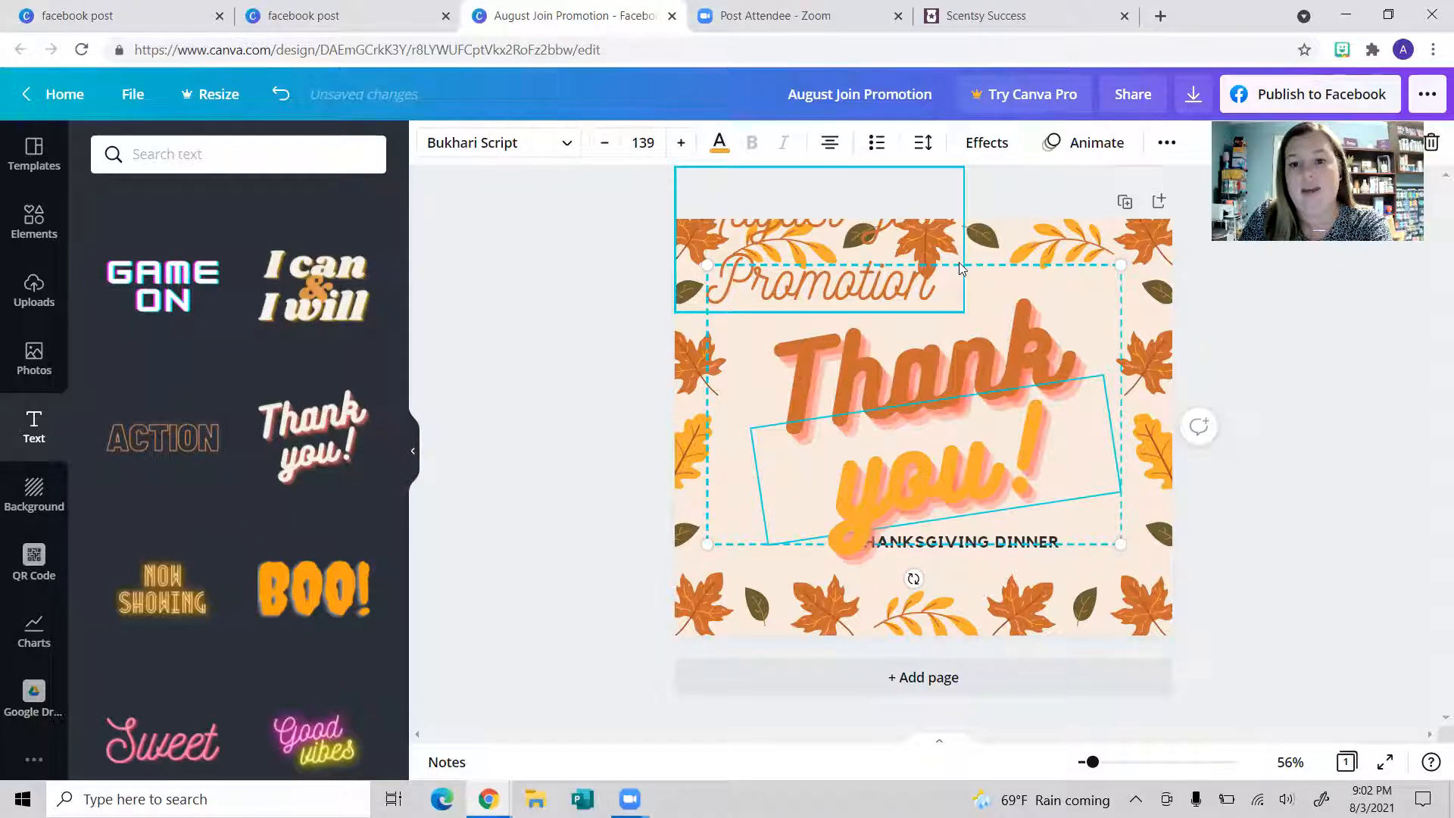
left_click_drag(1013, 320, 1001, 280)
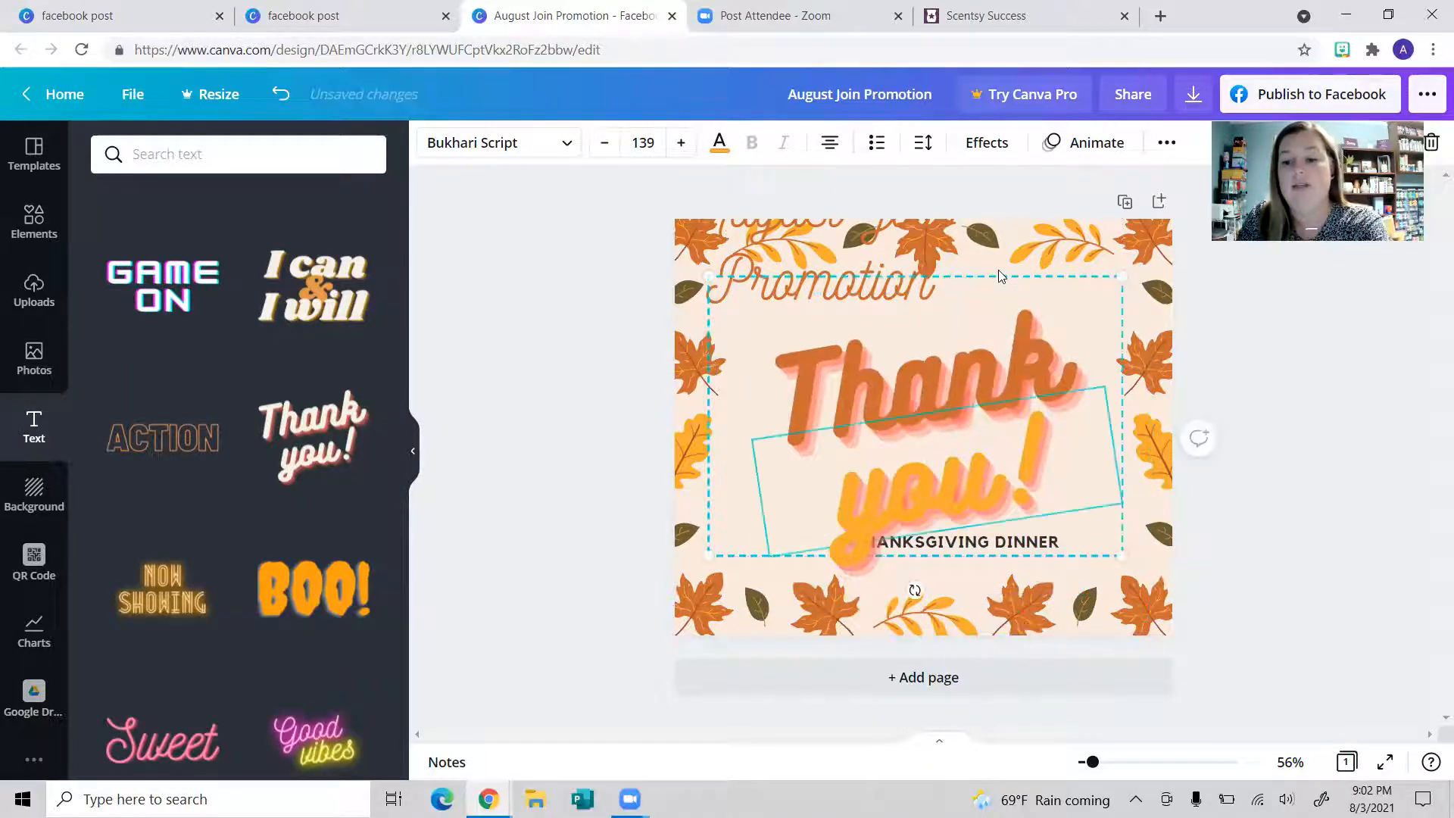
key("Delete")
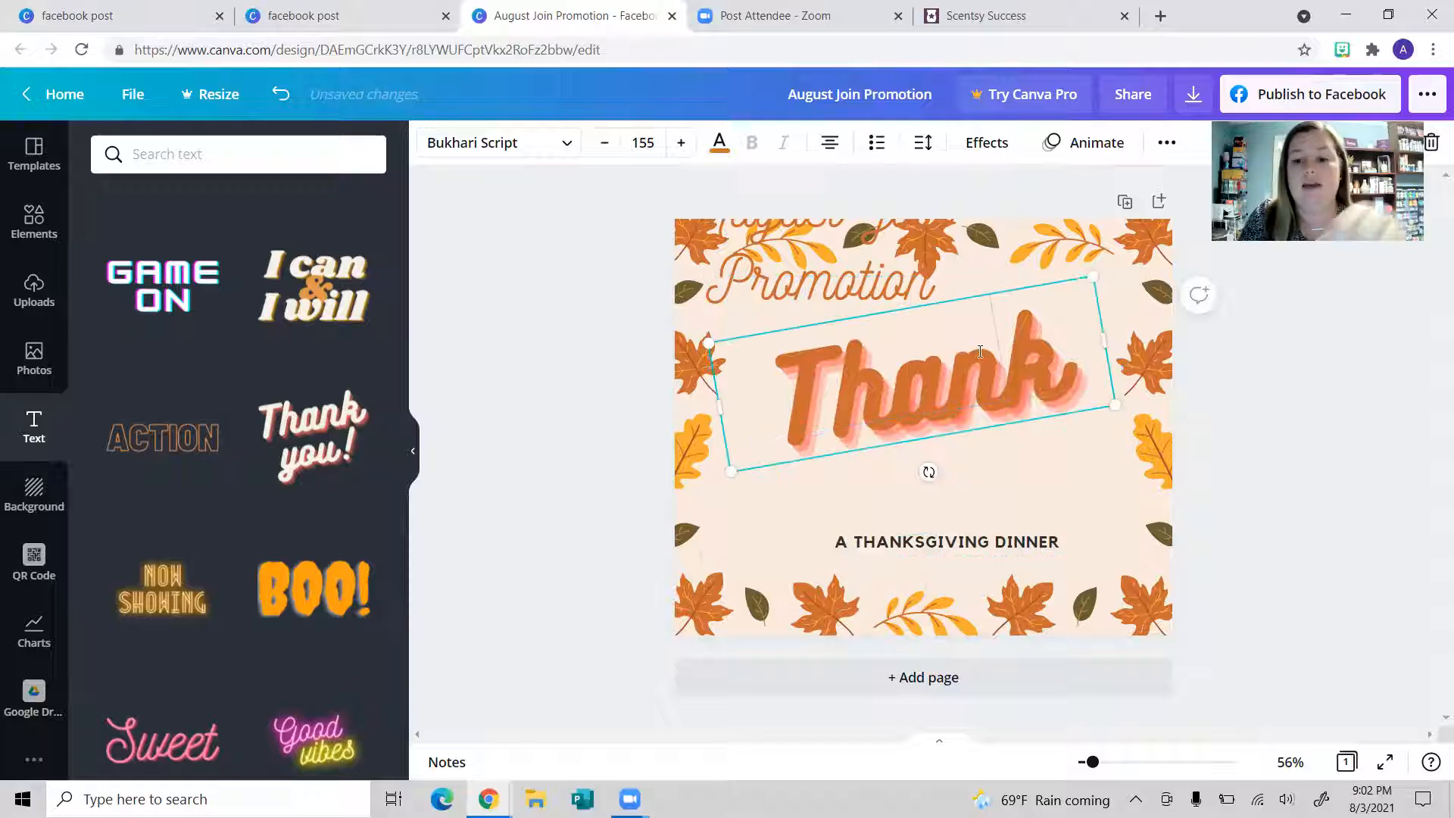
Step: Delete the remaining 'Thank you!' text from the post
key("BackSpace")
key("Escape")
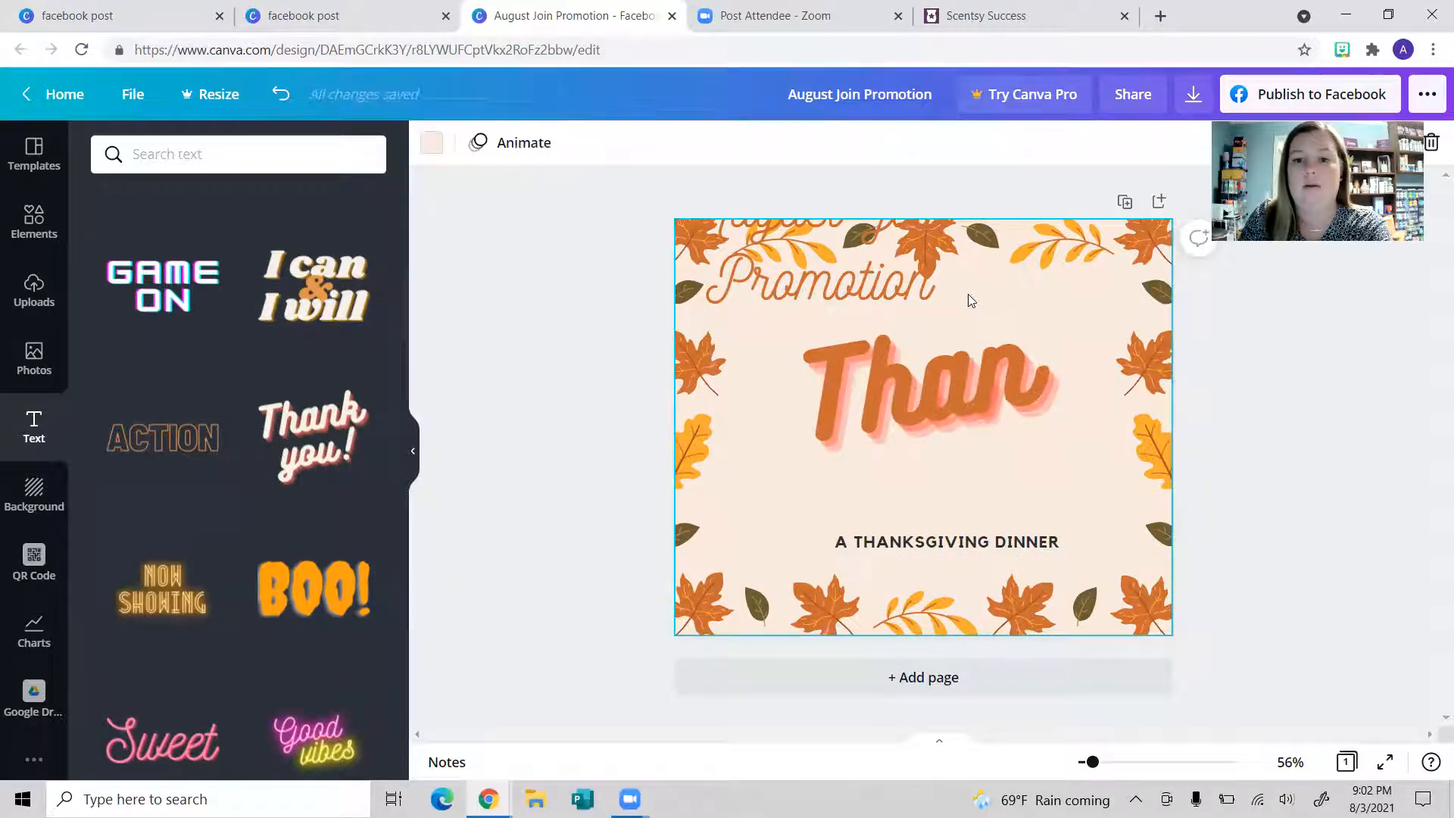
left_click(954, 355)
key("Delete")
Step: Move the August Join Promotion heading back to the centre of the page
left_click_drag(897, 297, 994, 452)
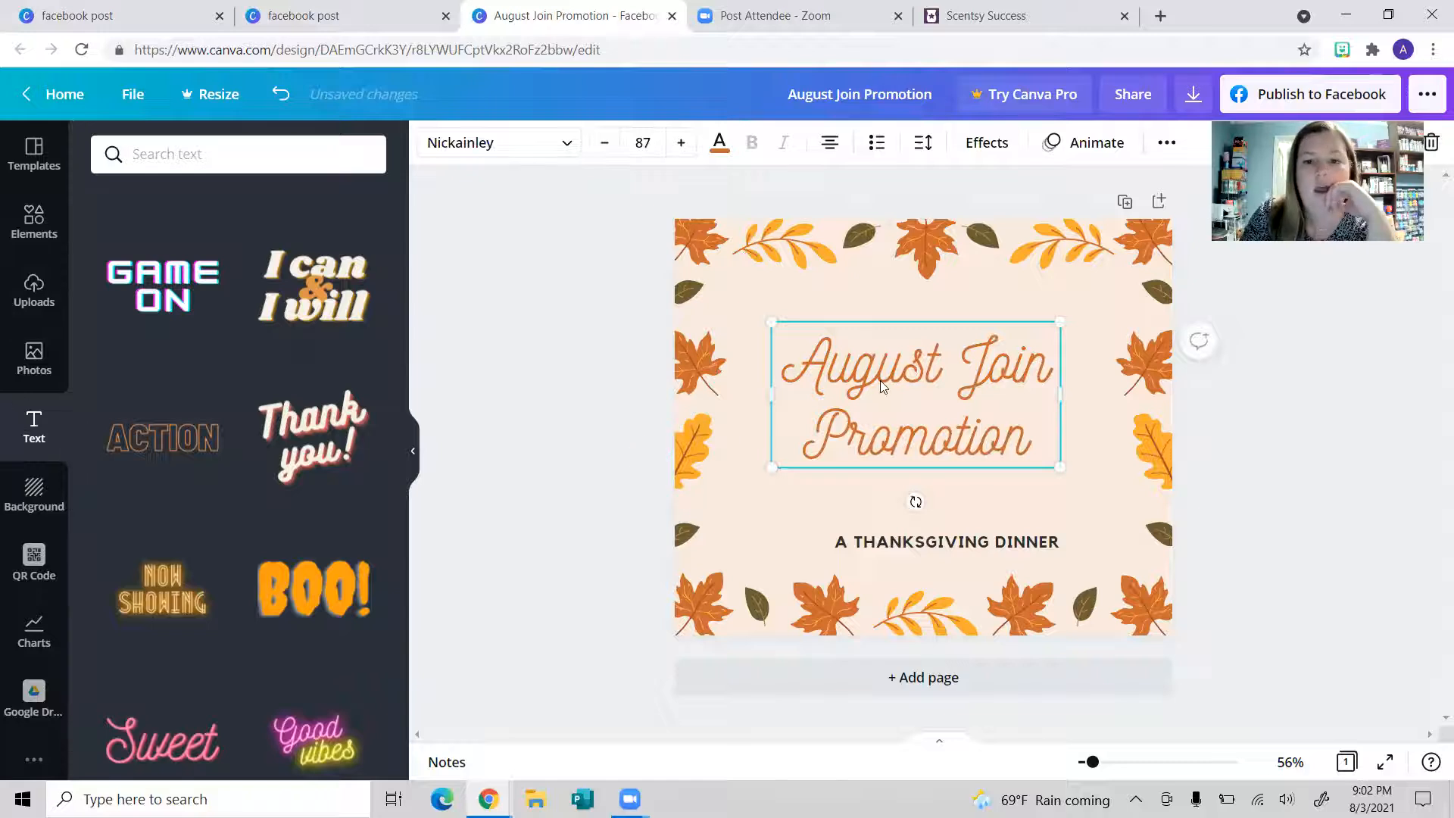
mouse_move(908, 388)
left_mouse_down()
mouse_move(930, 385)
mouse_move(916, 387)
left_mouse_up()
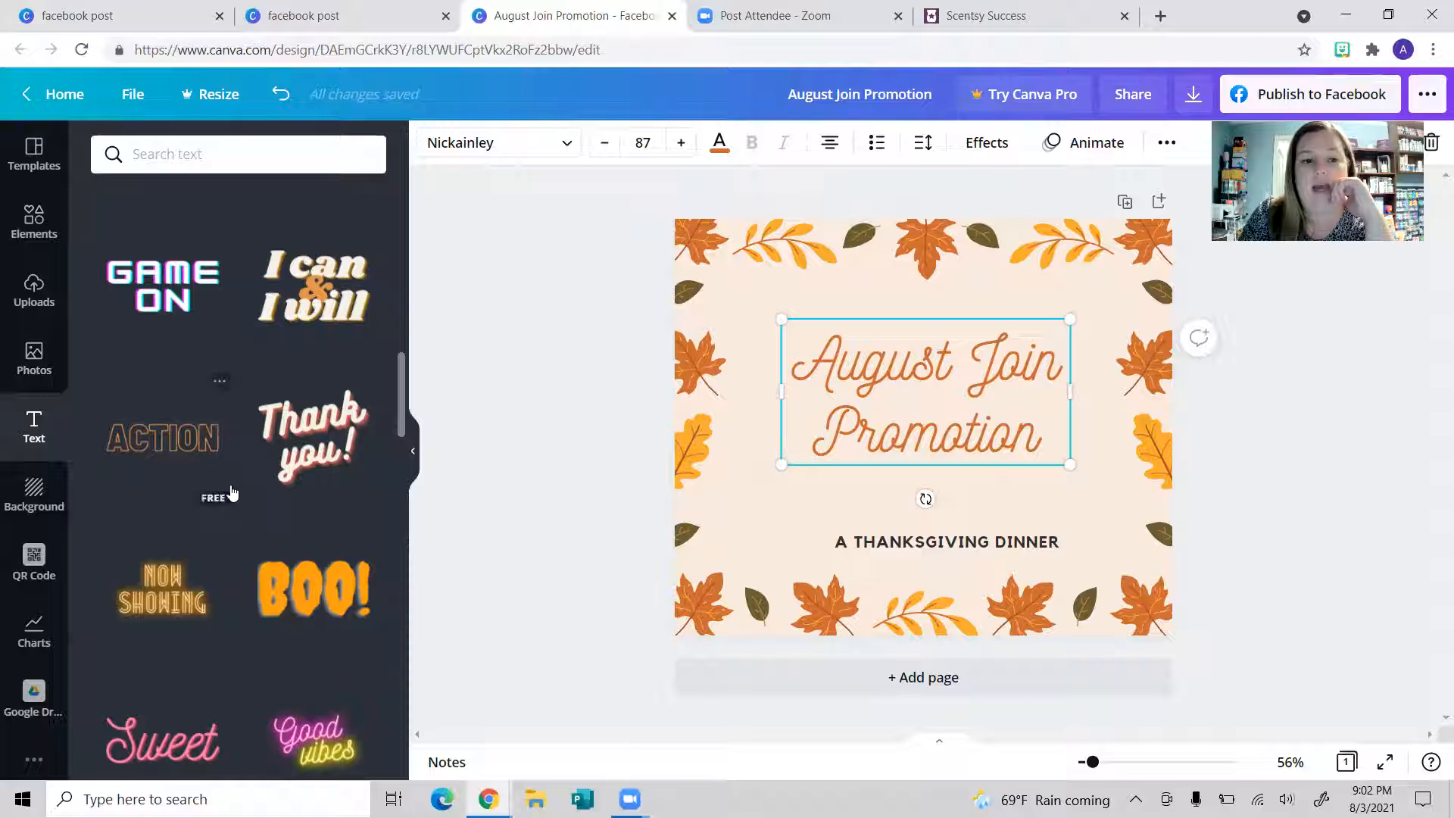
scroll(235, 530, "down", 5)
scroll(237, 528, "up", 10)
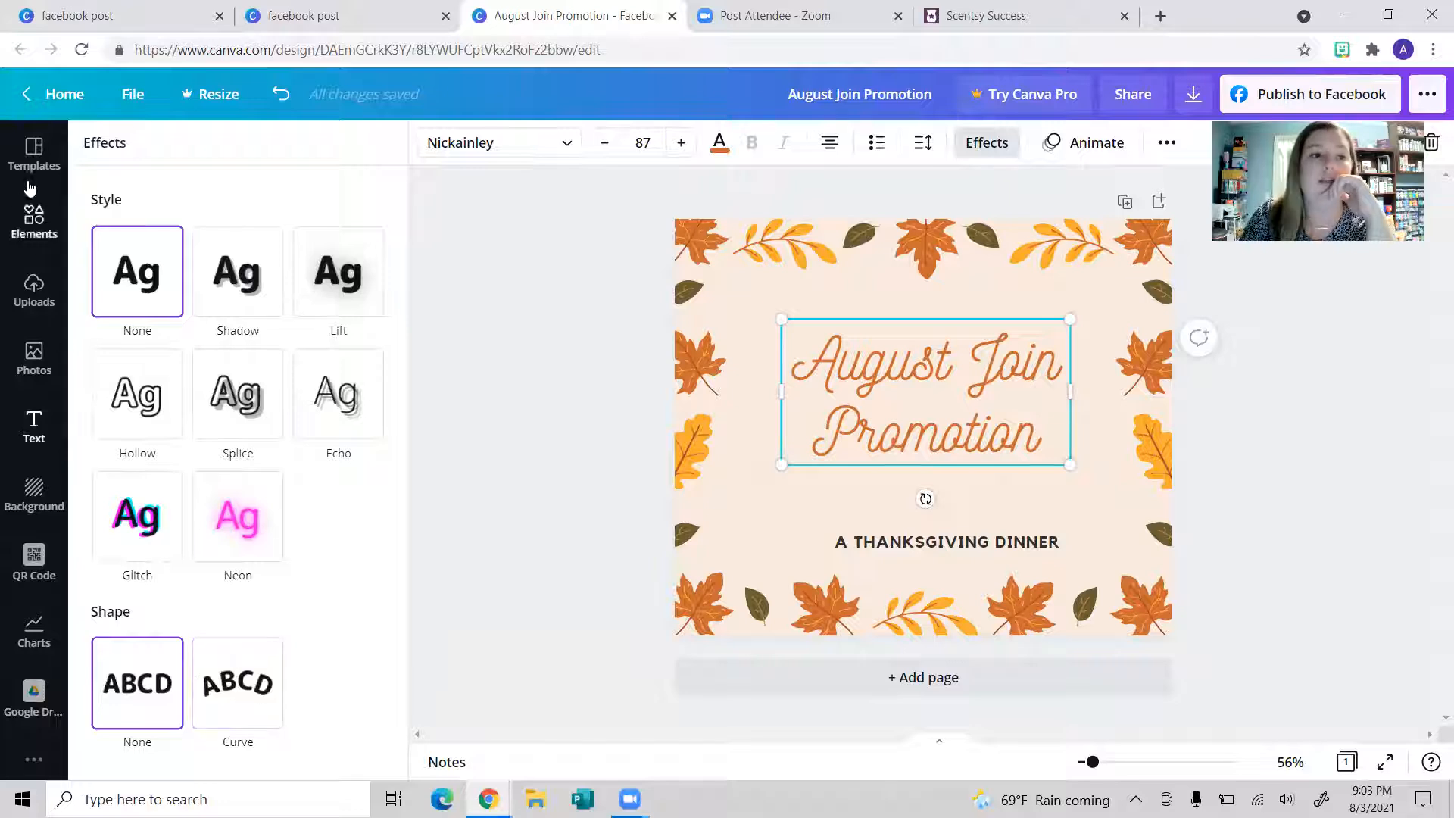
Step: Add the green autumn leaf graphic from Elements and move the August Join Promotion title higher
left_click(34, 155)
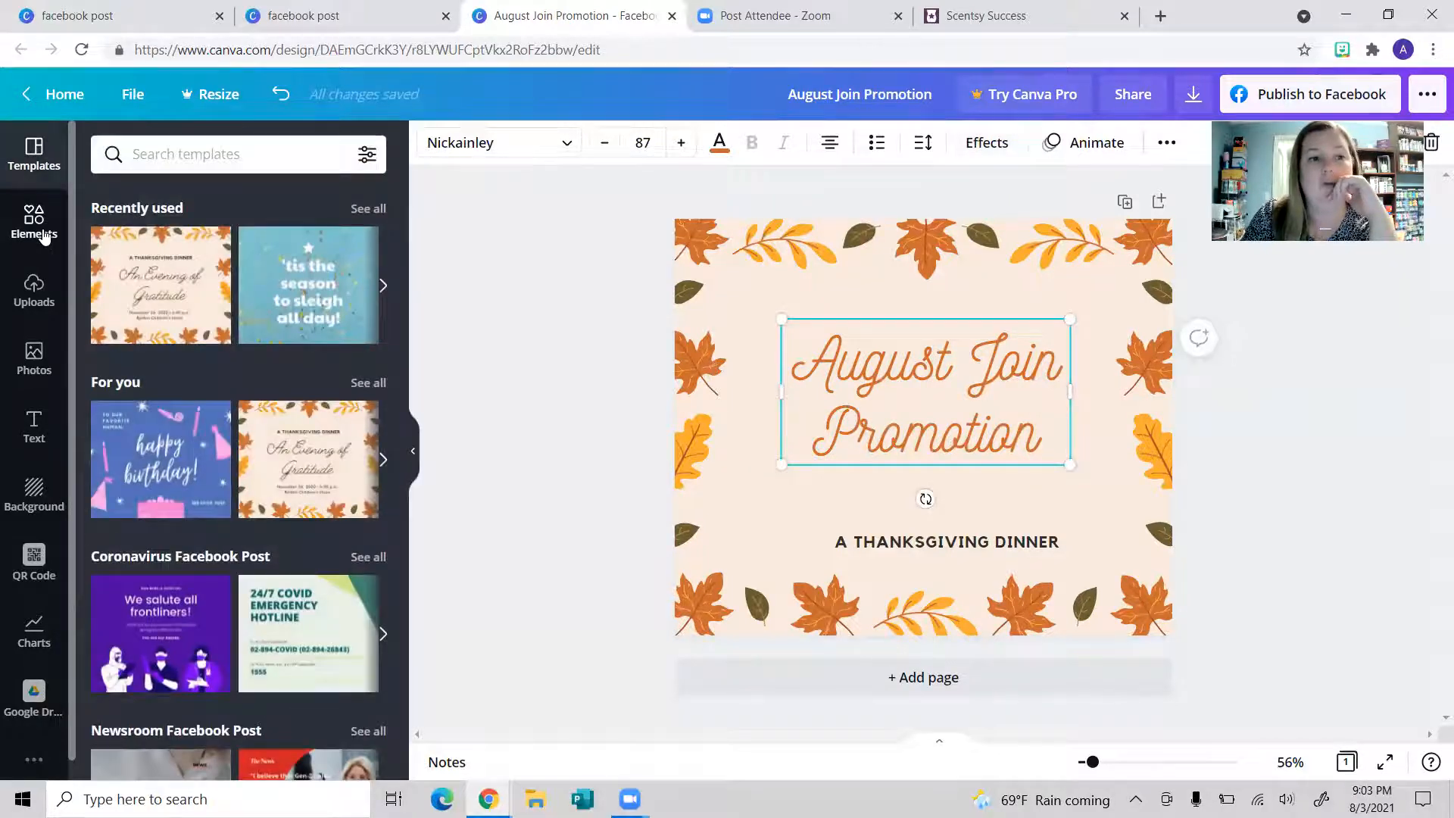
left_click(34, 223)
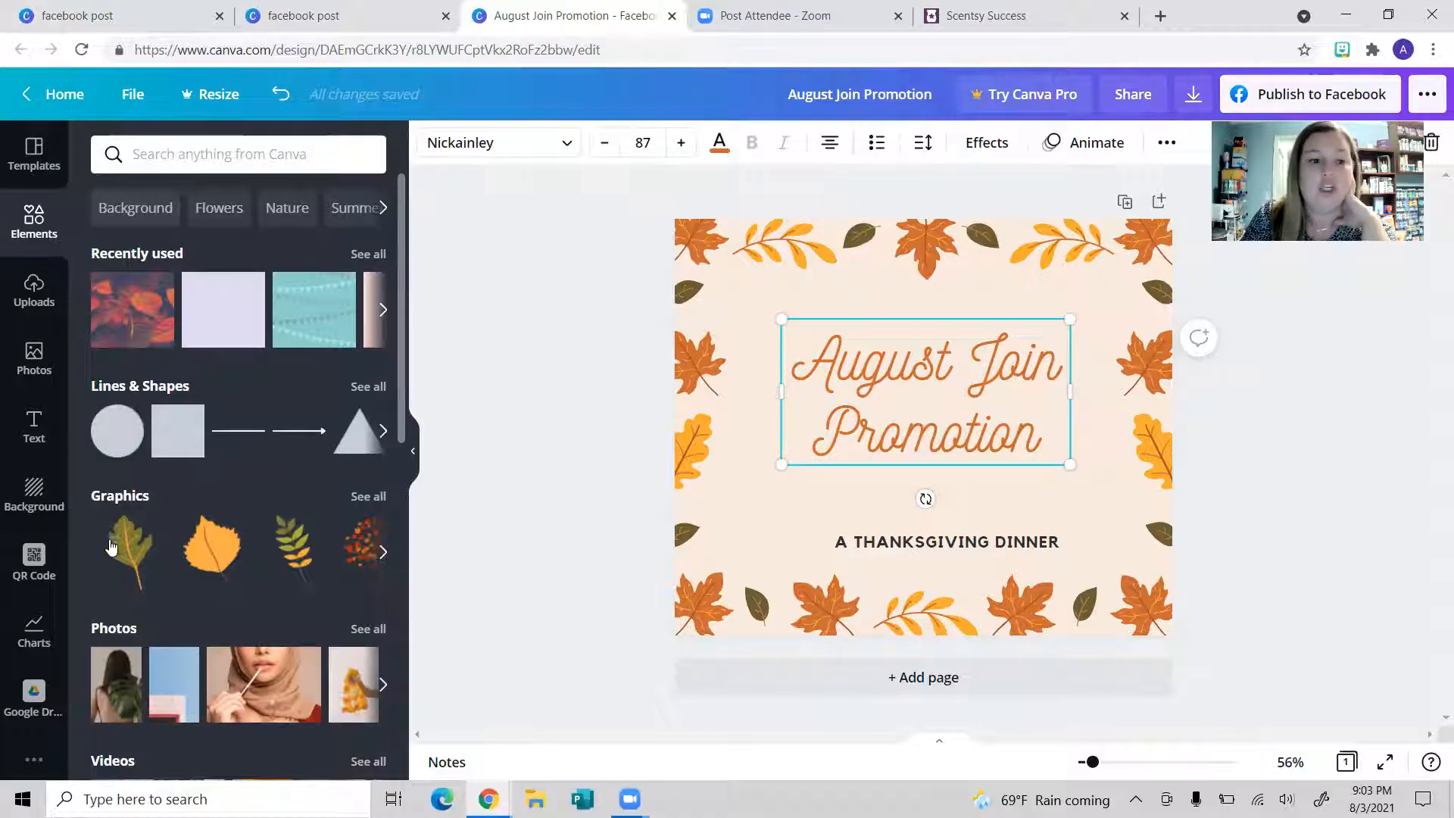
scroll(113, 542, "down", 2)
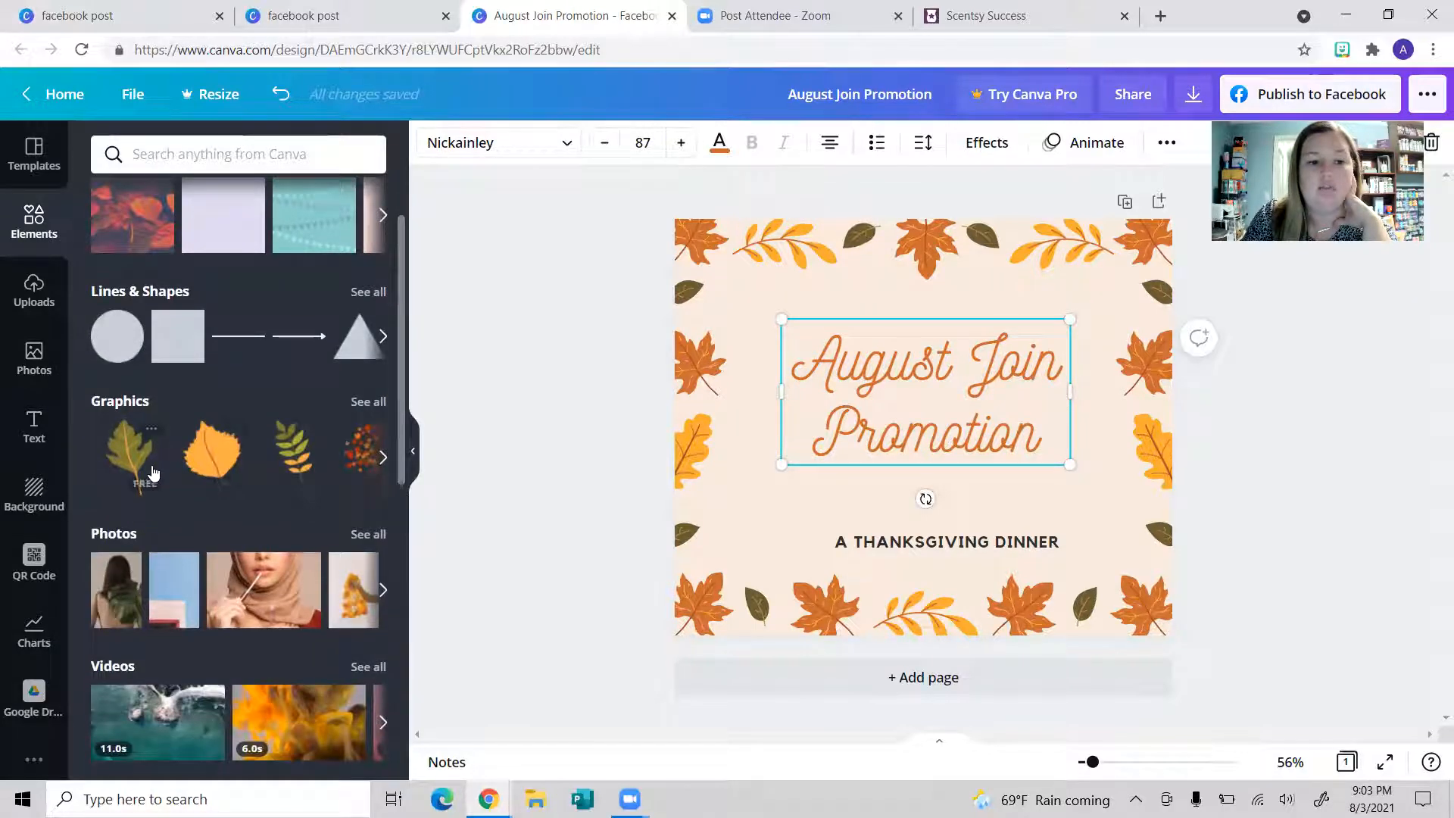
left_click(130, 459)
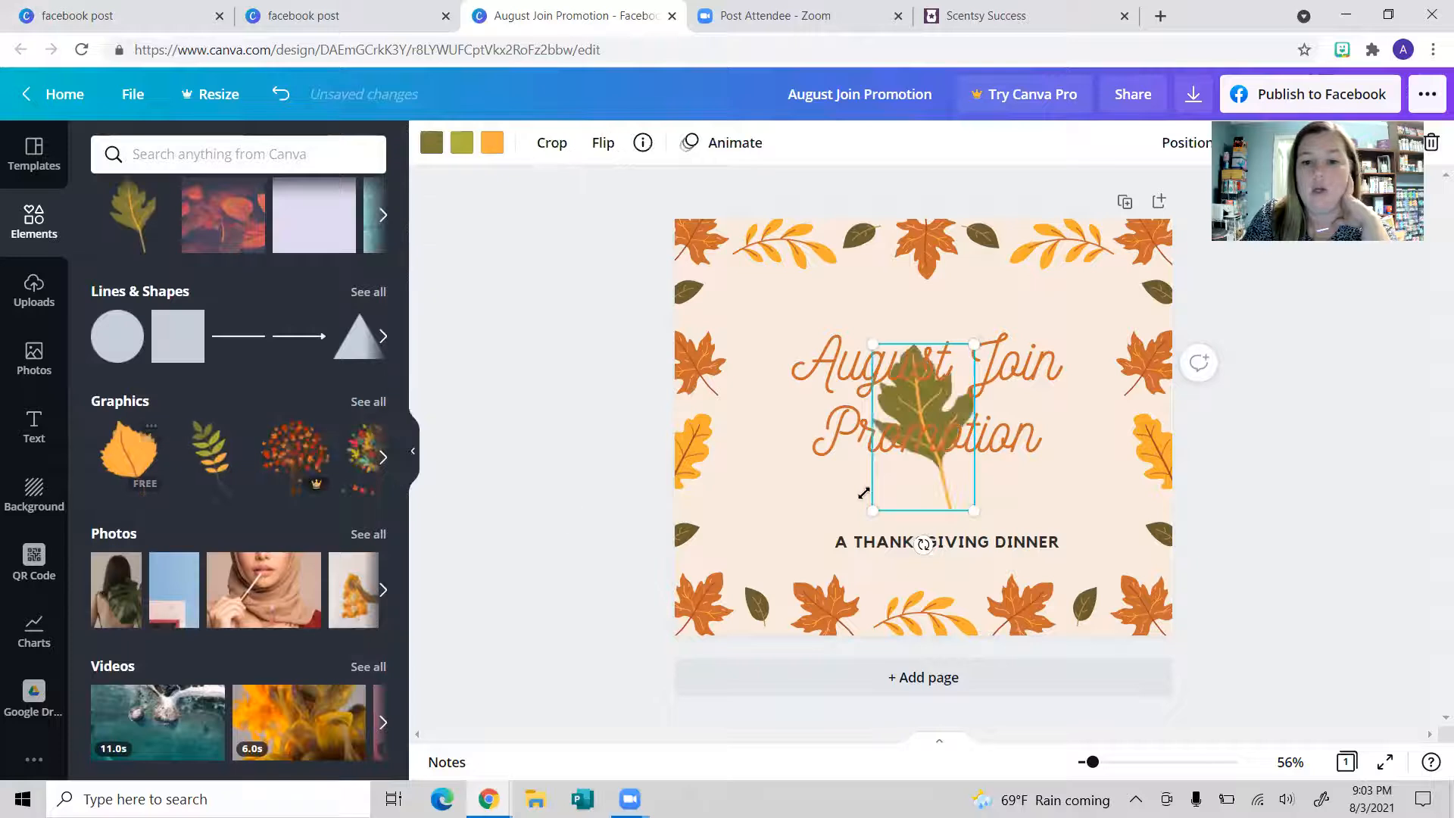
left_click_drag(917, 391, 906, 331)
Step: Shrink, tilt and place the leaf above DINNER, flip it horizontally and make its stem charcoal
left_click_drag(901, 455, 782, 517)
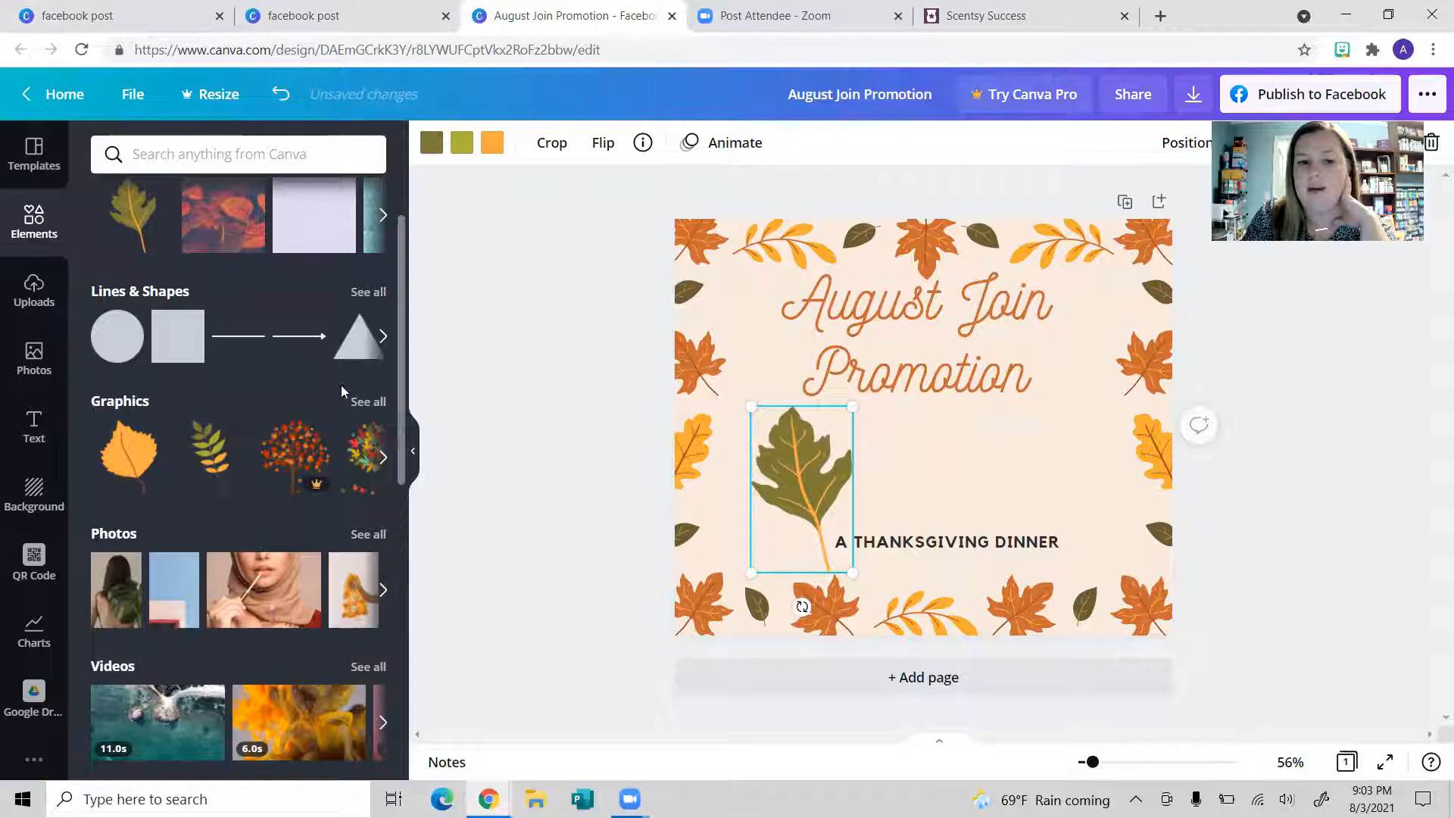
left_click_drag(848, 407, 1047, 429)
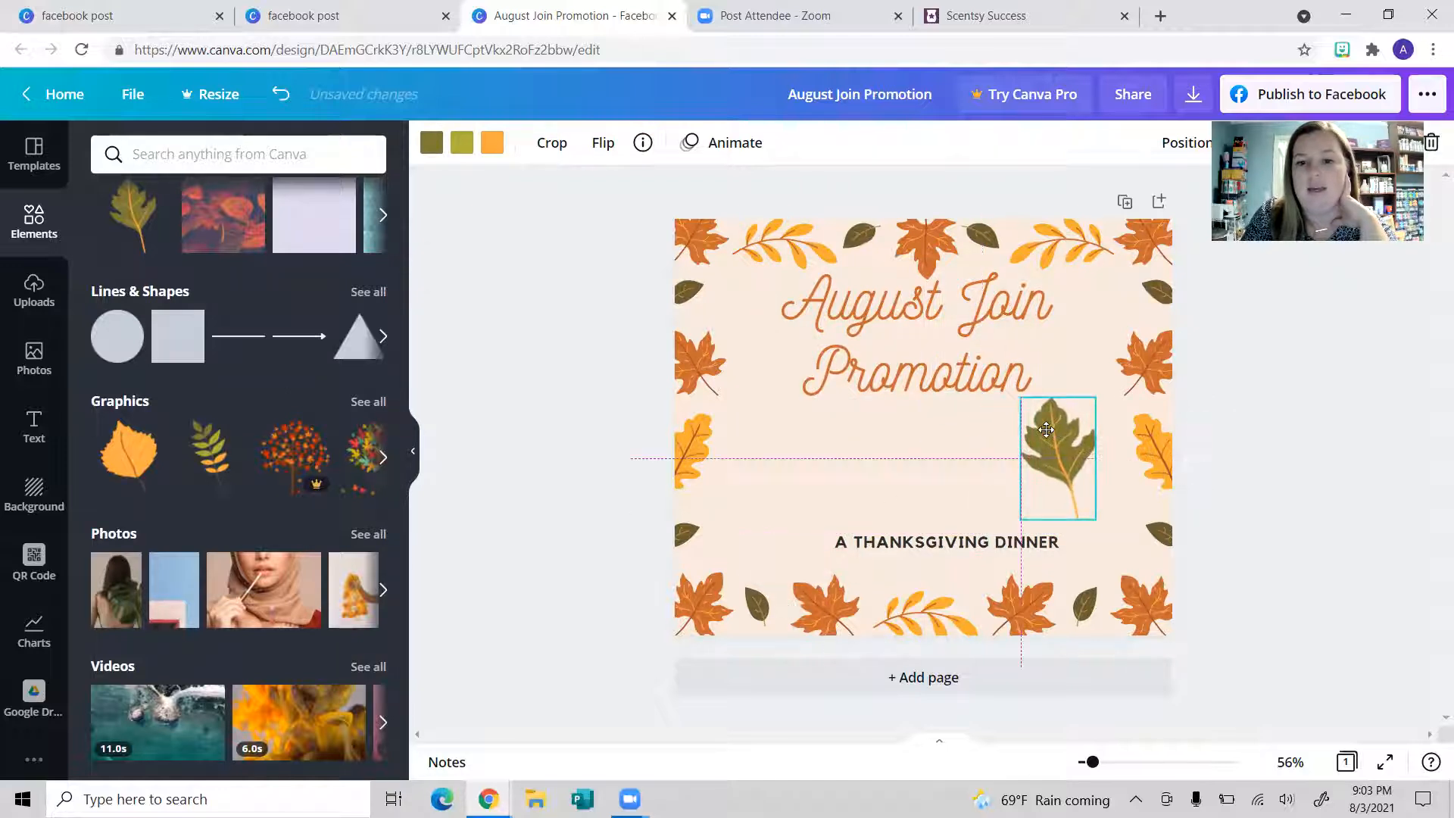
left_click_drag(1059, 554, 1110, 539)
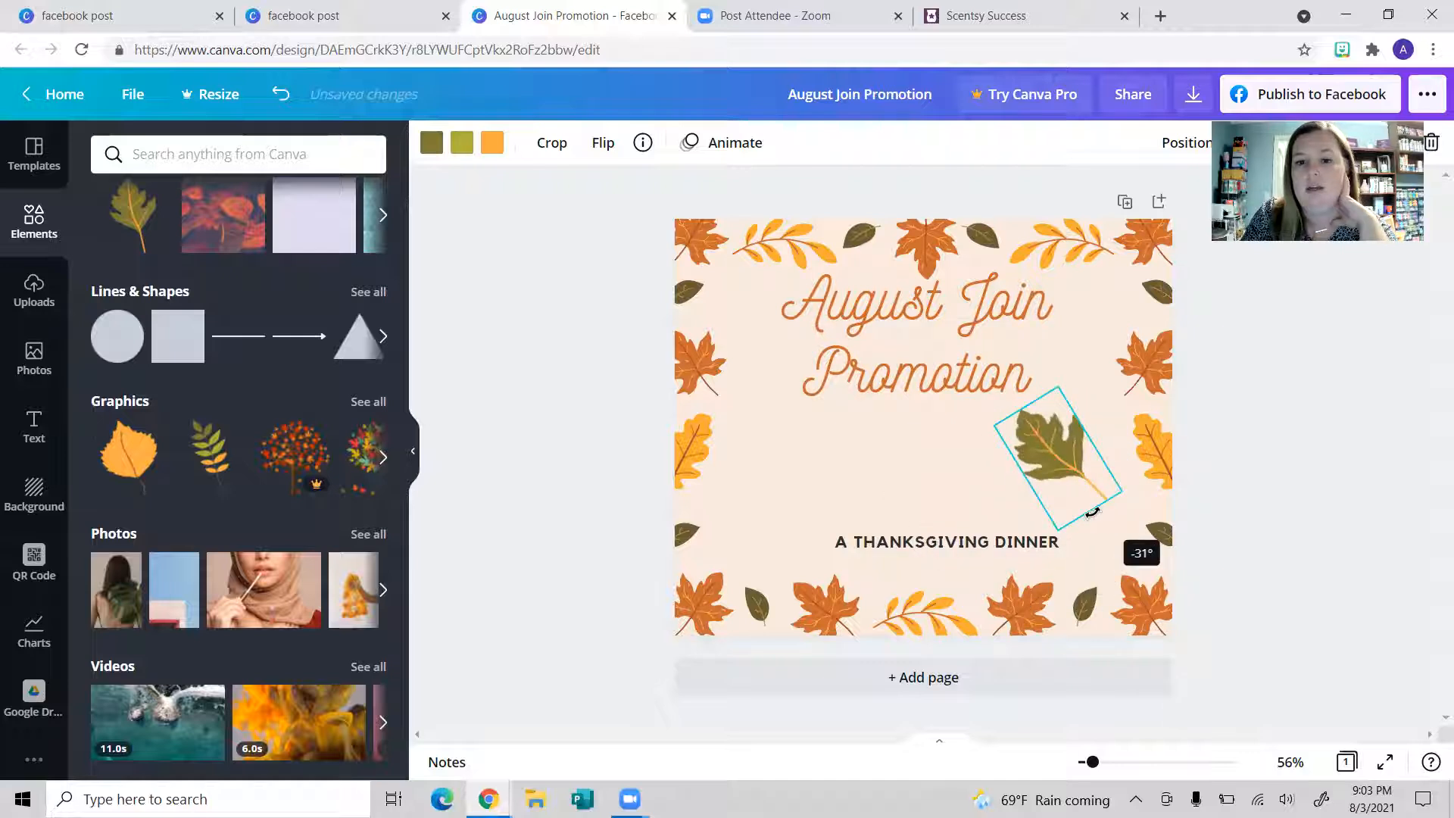
left_click(604, 144)
left_click(653, 196)
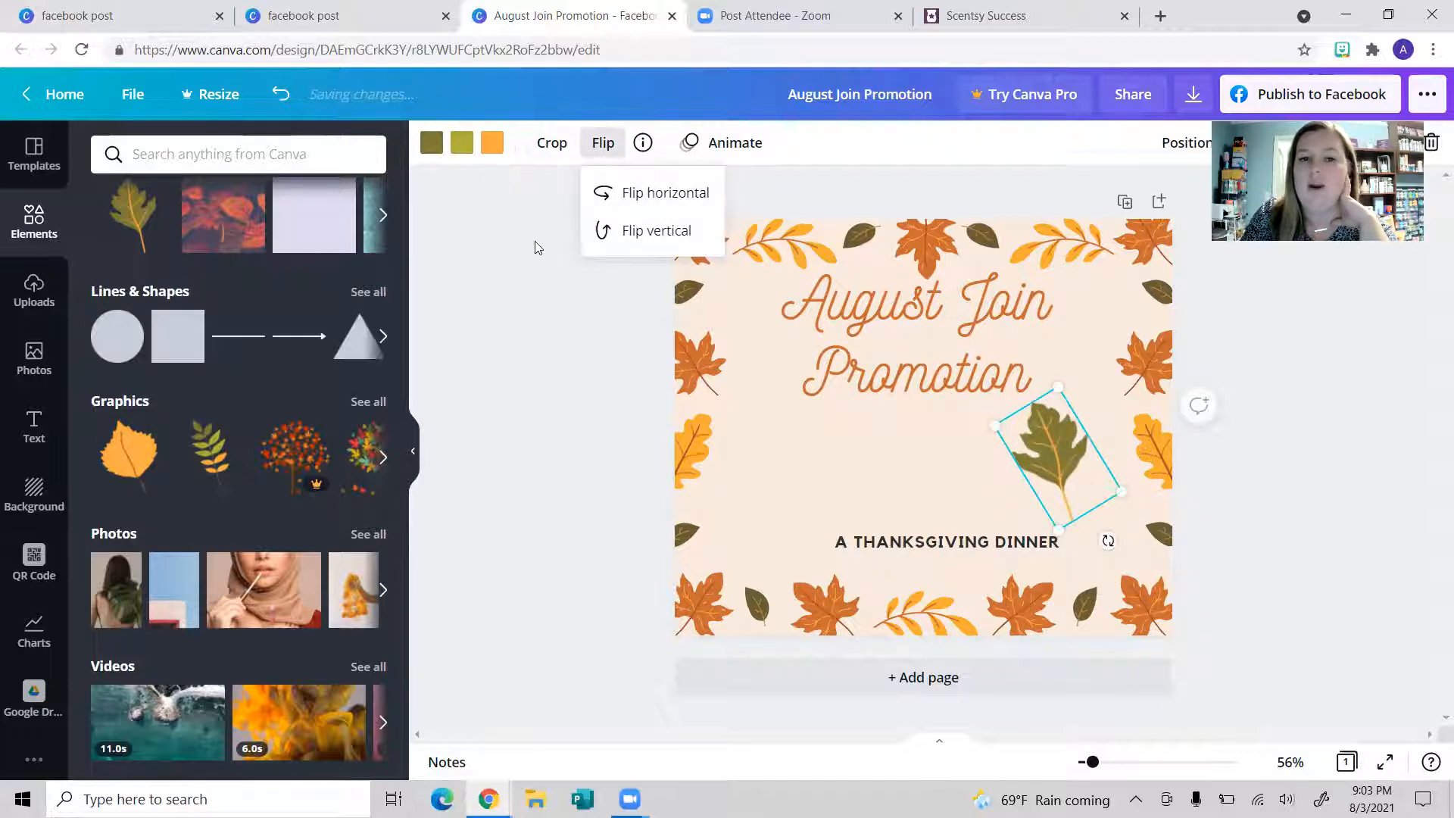
left_click(492, 142)
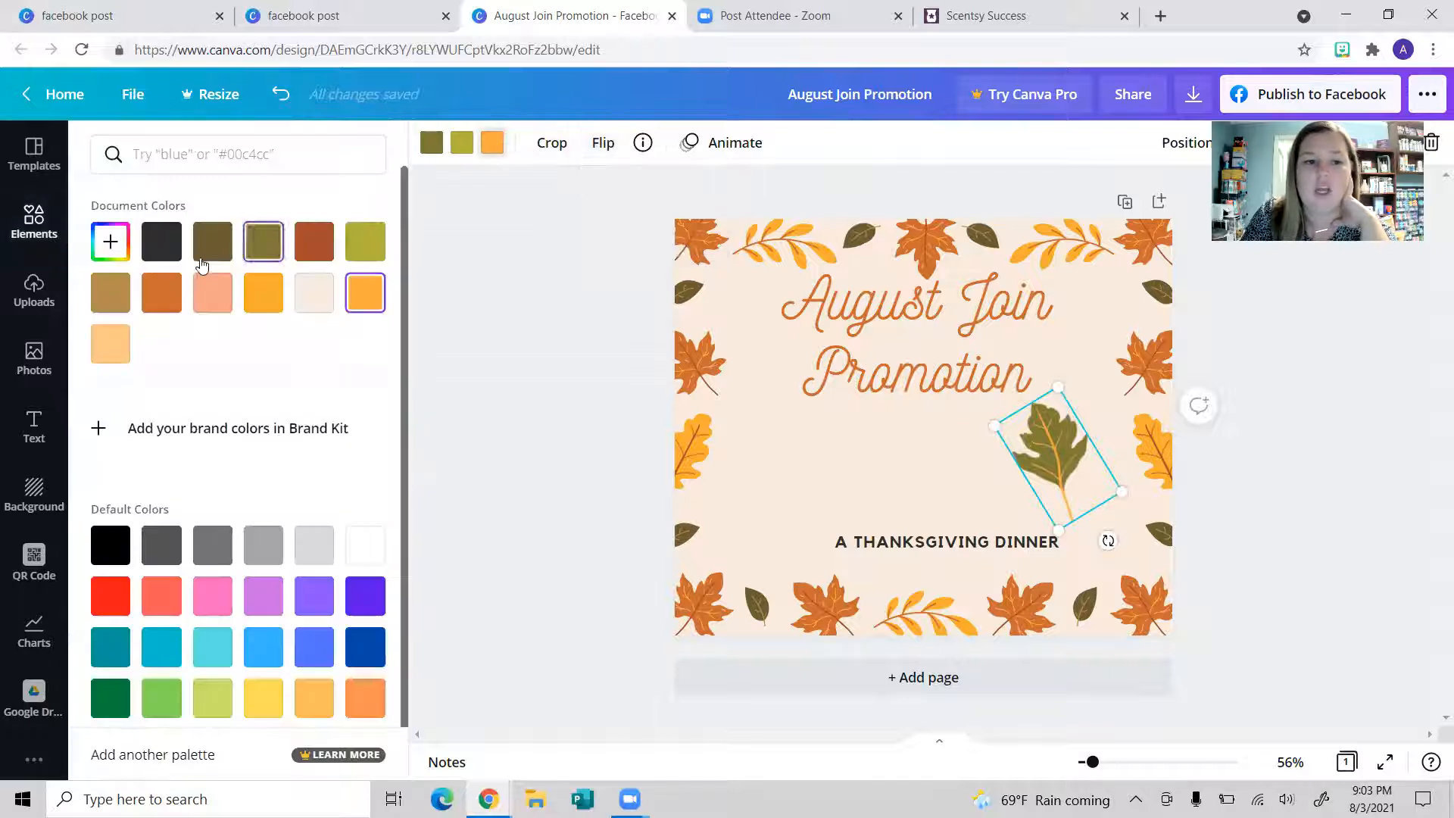
left_click(161, 241)
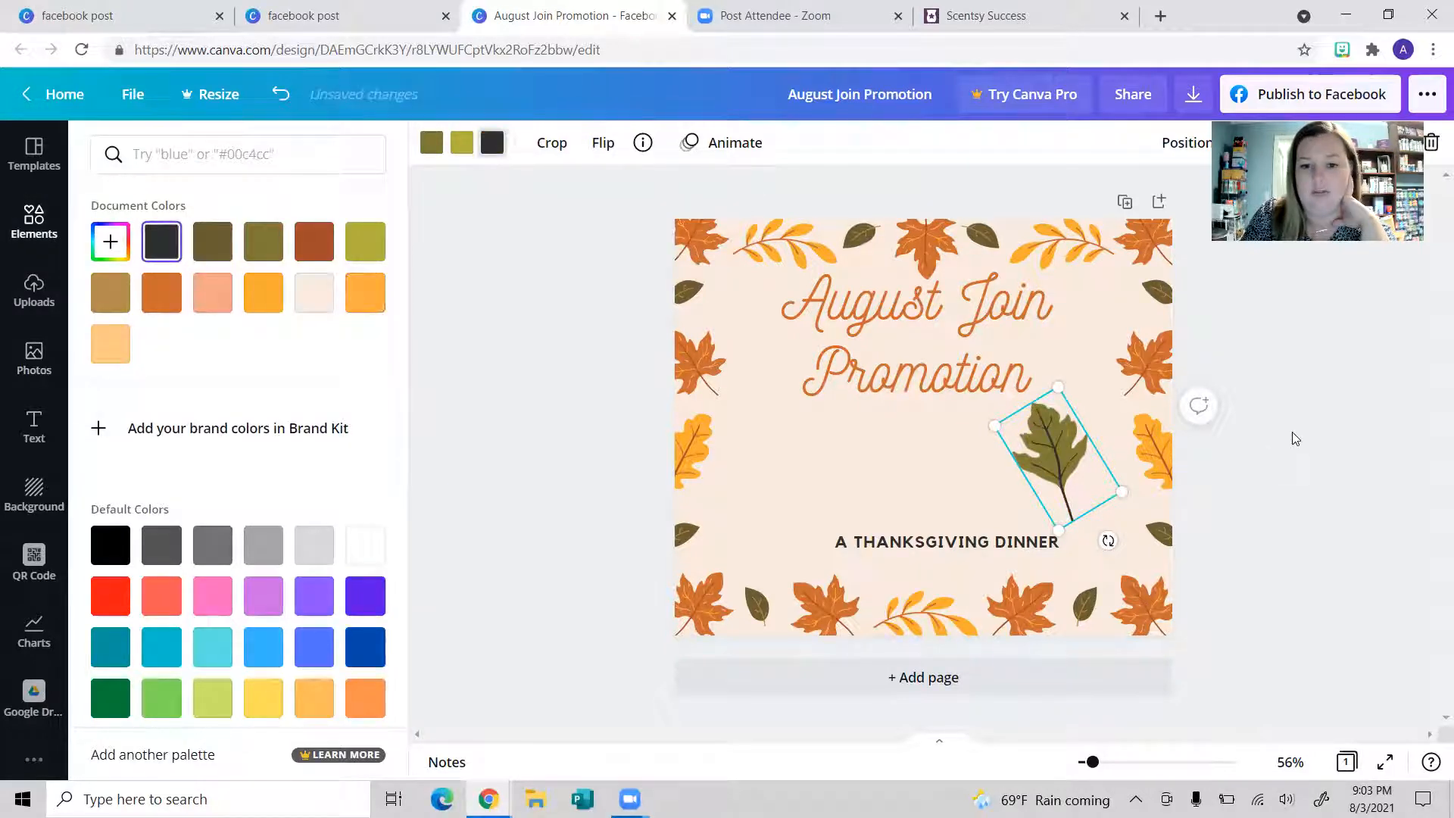
left_click(874, 494)
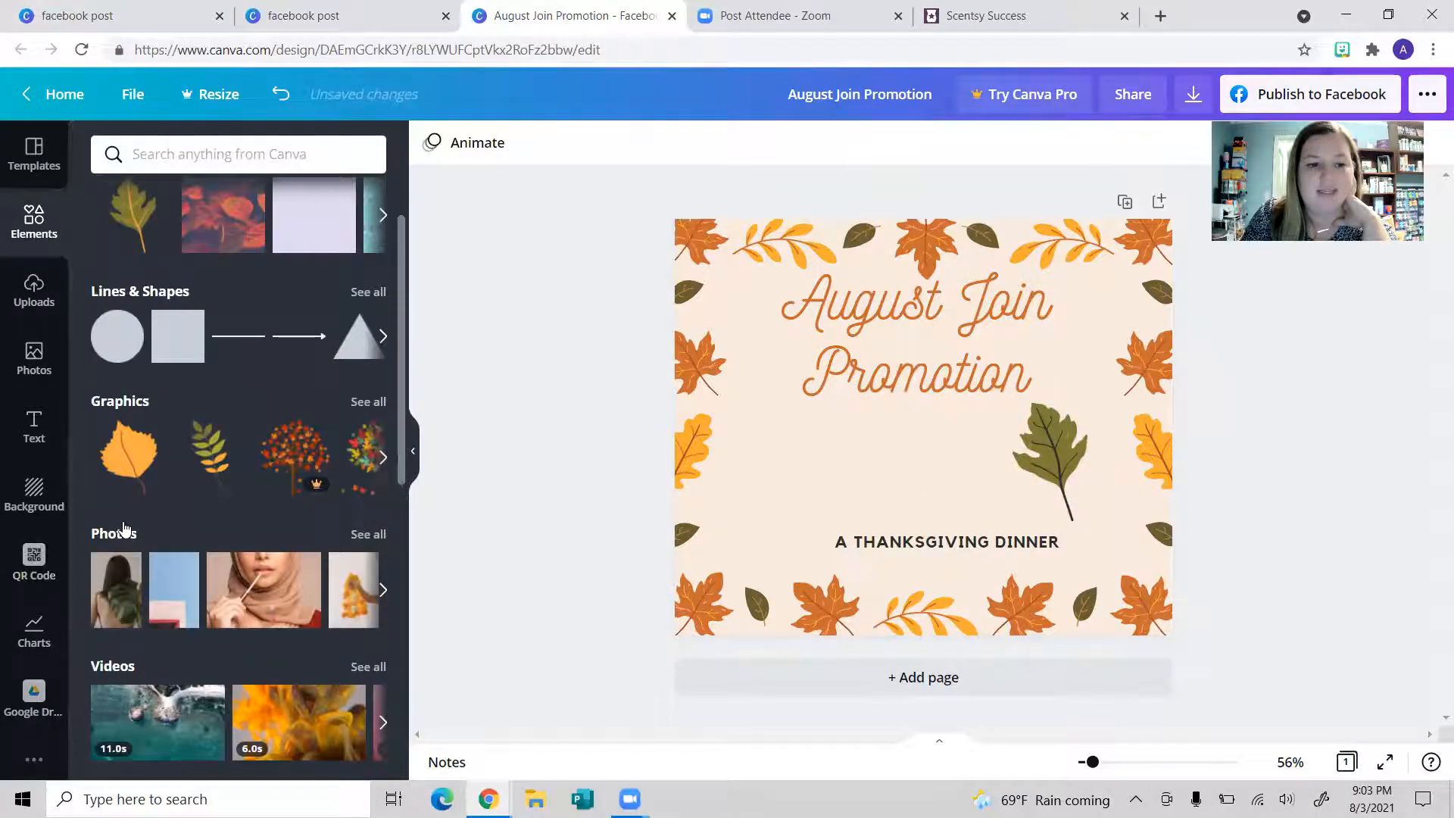
scroll(125, 528, "down", 3)
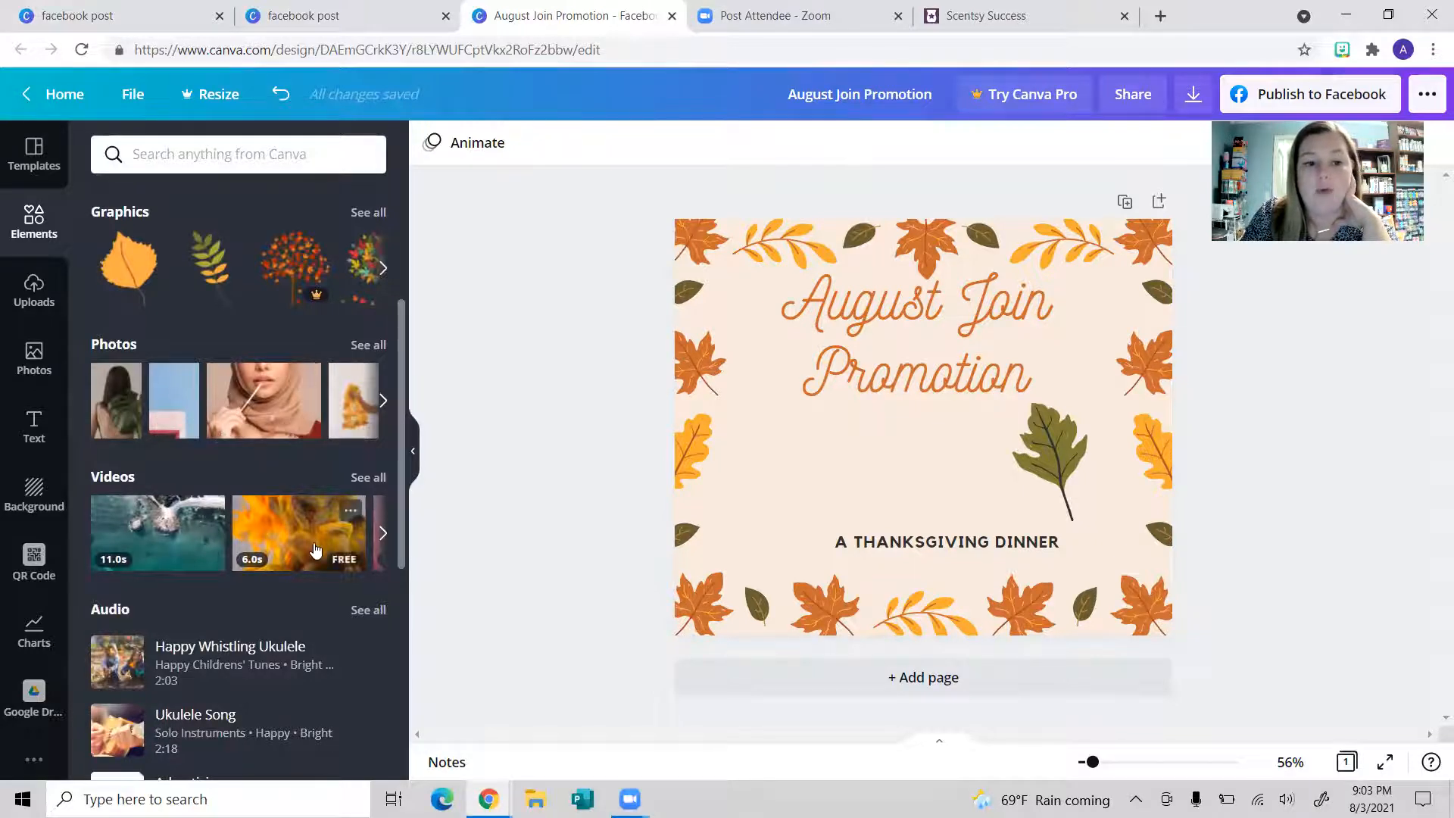
scroll(315, 552, "down", 6)
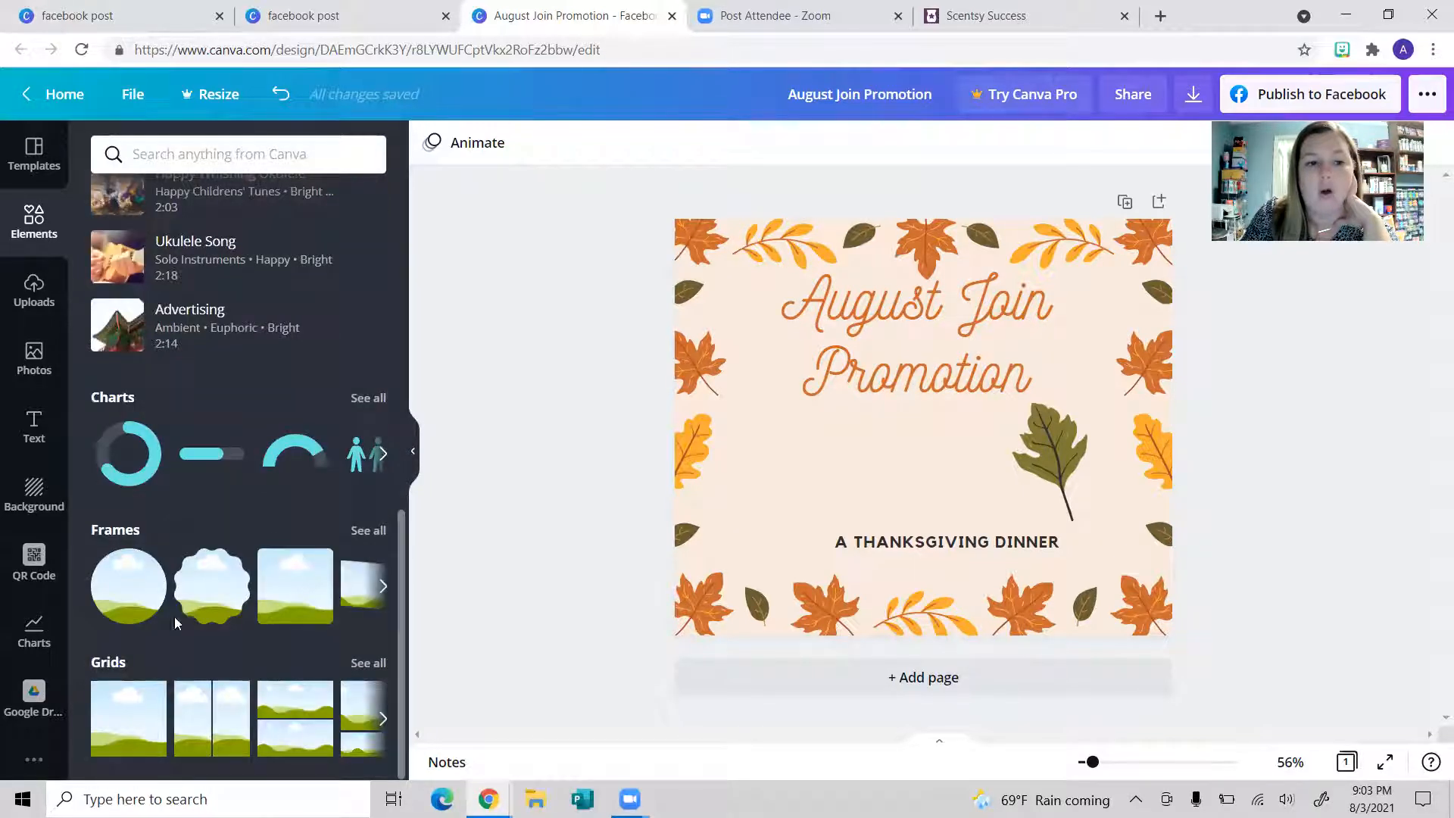
left_click(212, 598)
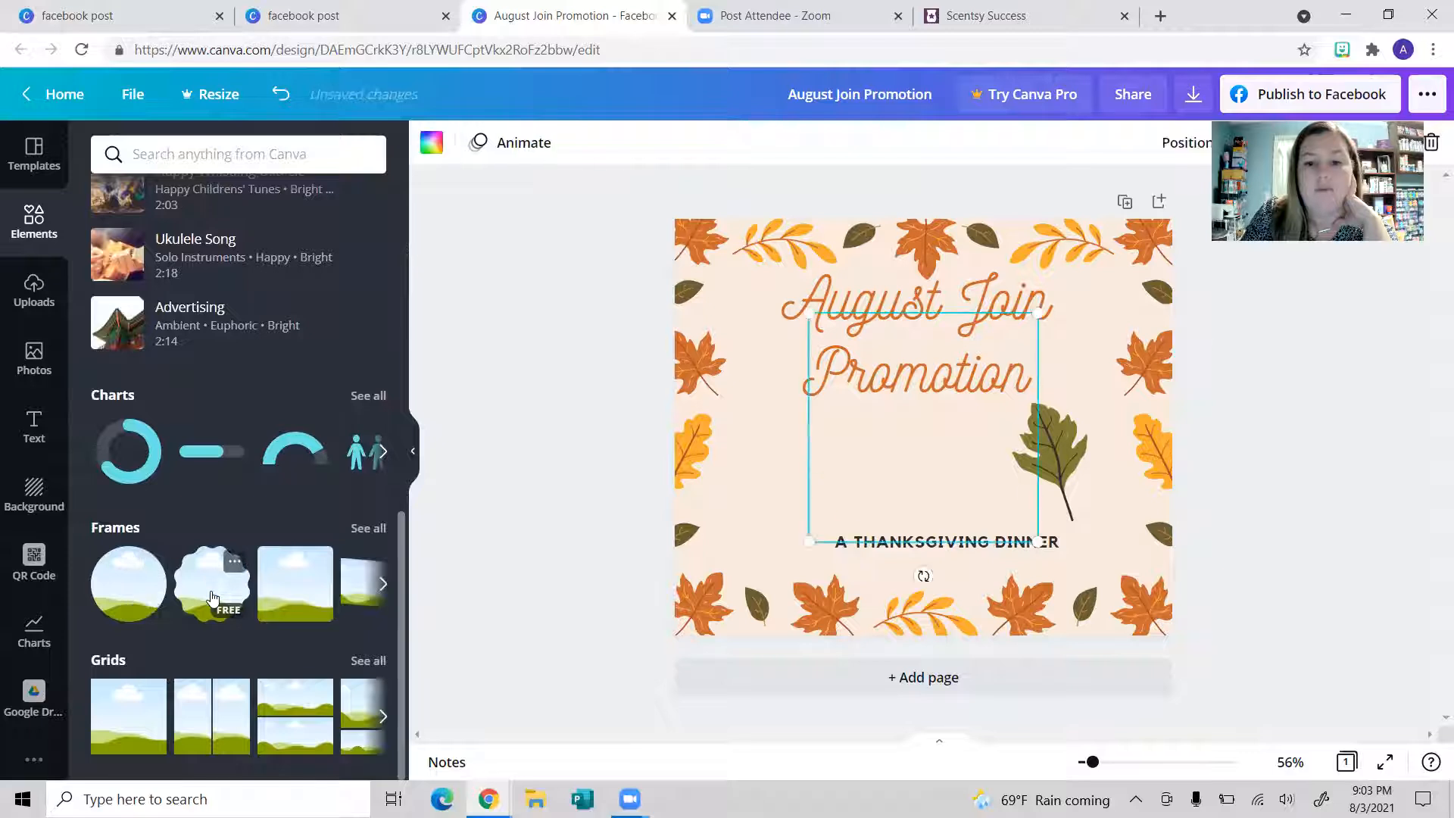
left_click_drag(947, 464, 900, 468)
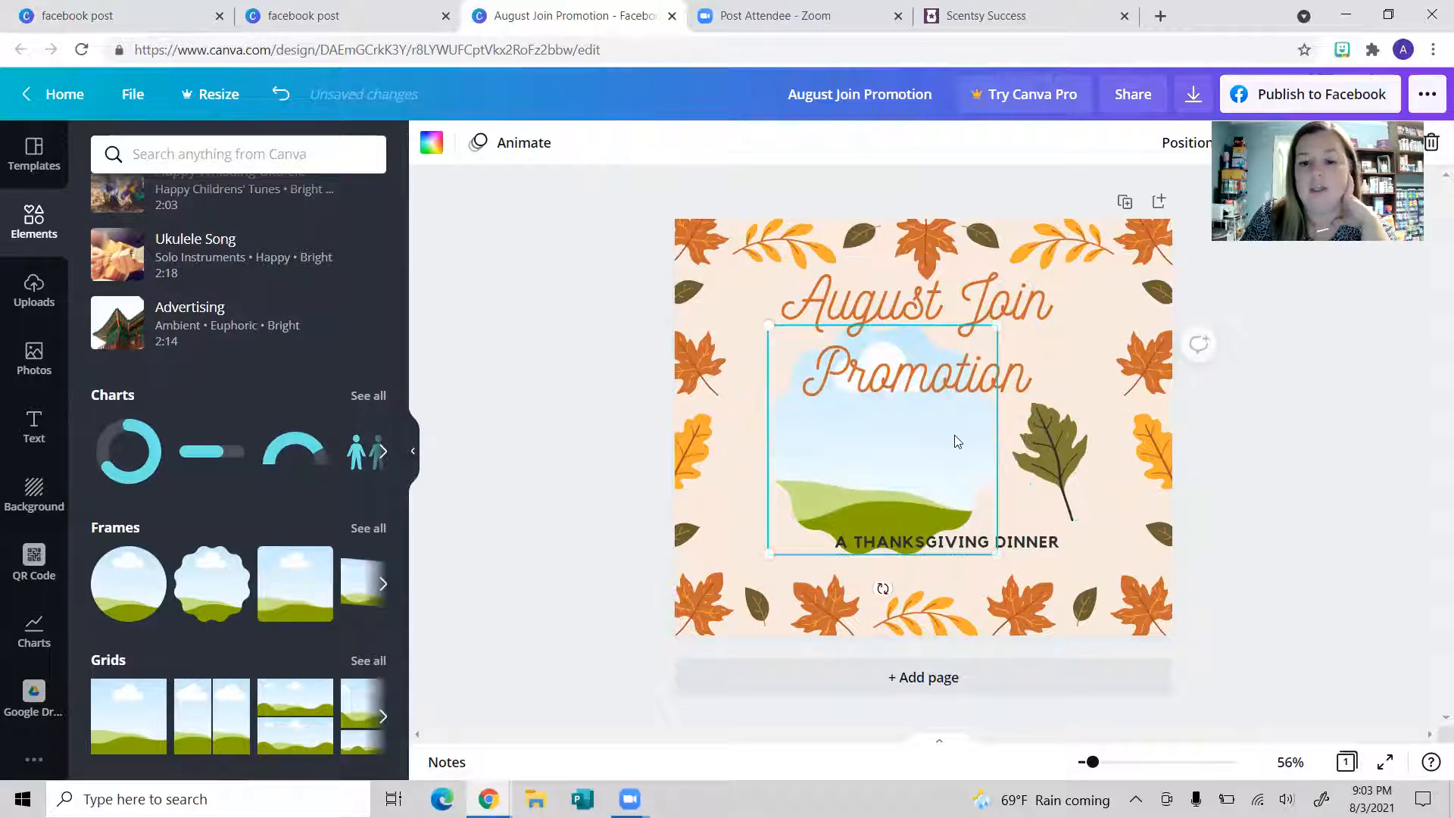
key("Delete")
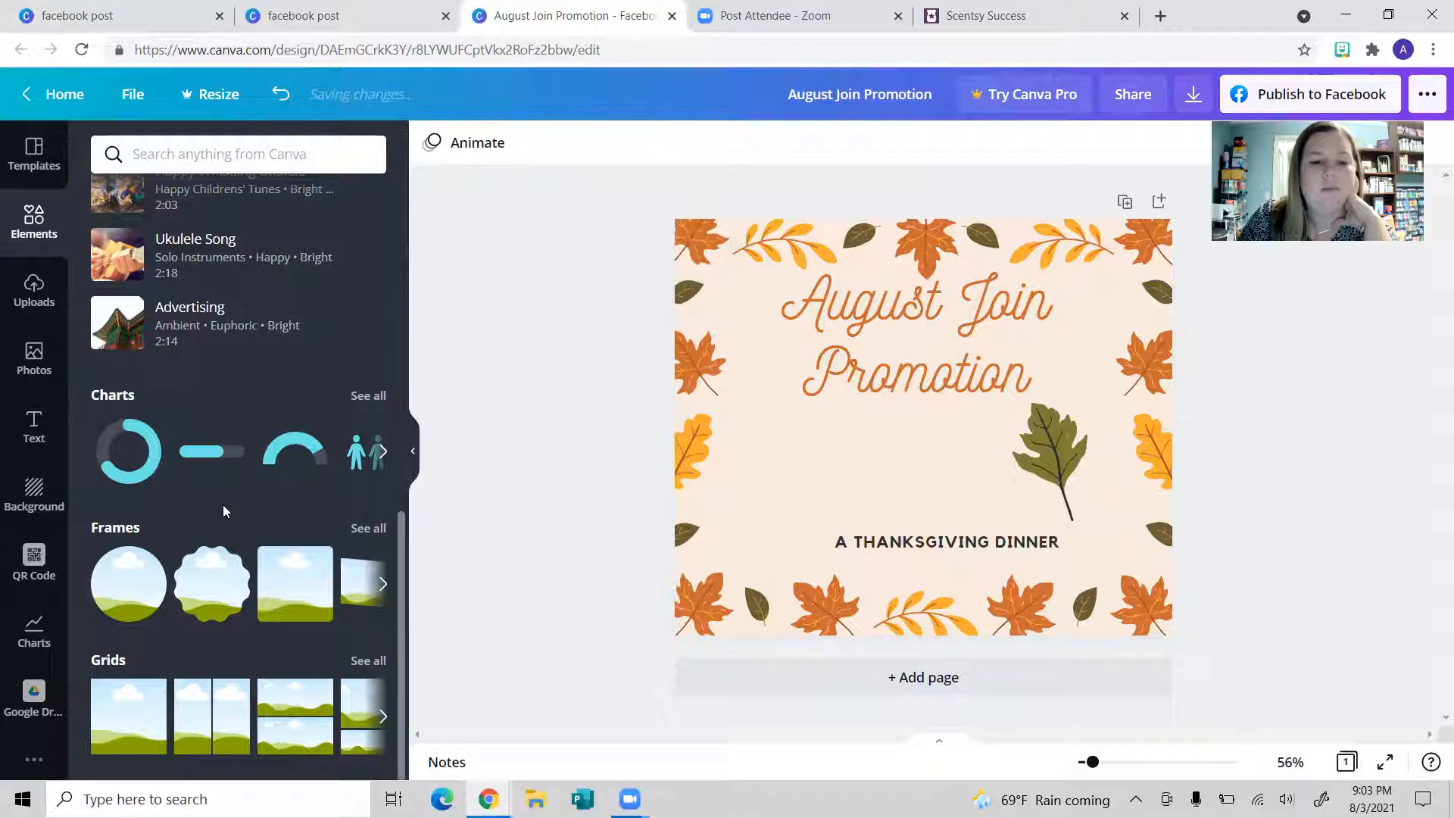
scroll(223, 523, "up", 10)
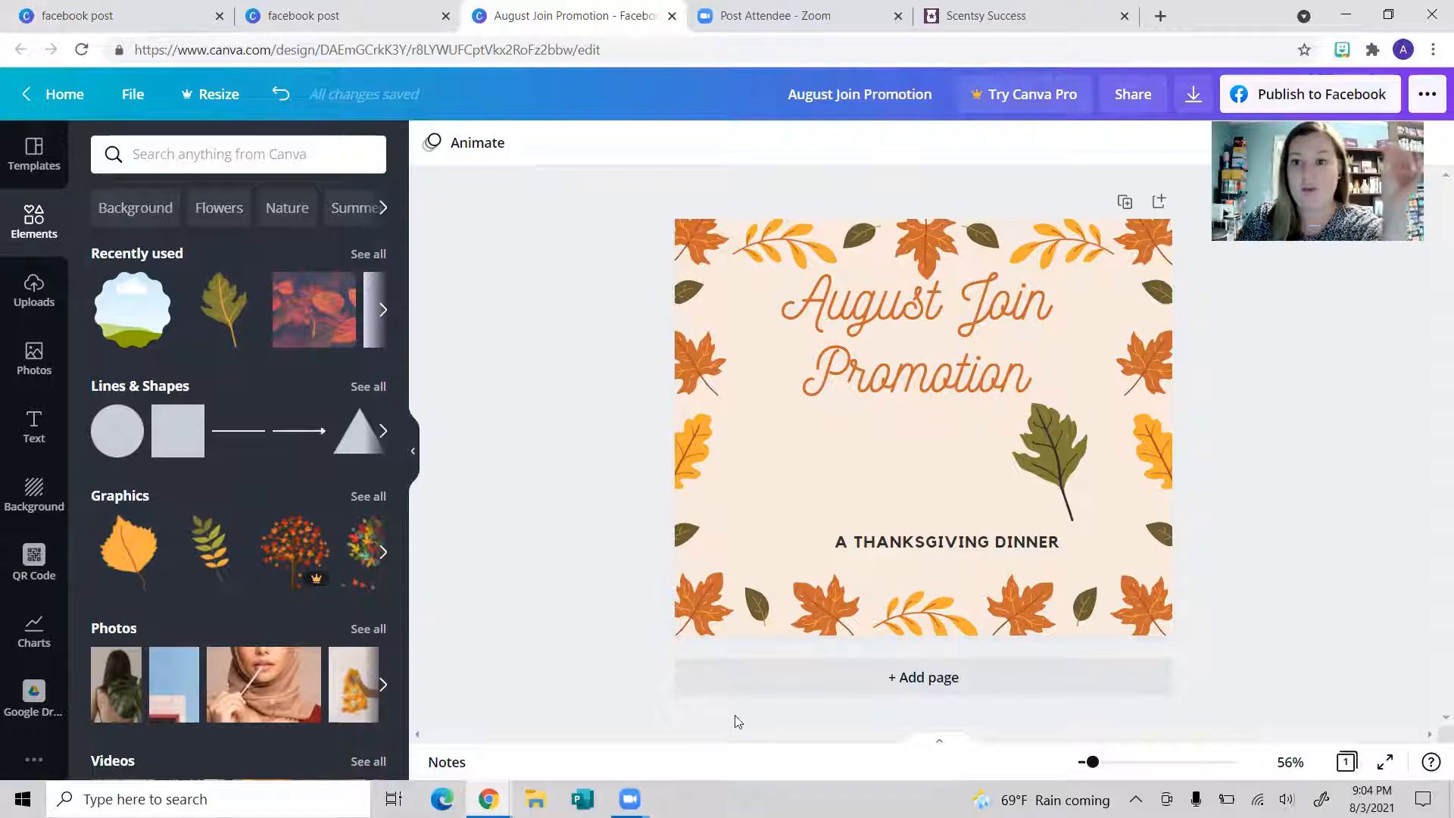
Step: Show the Uploads library of previously uploaded product photos, after glancing at the Upload media sources
left_click(32, 296)
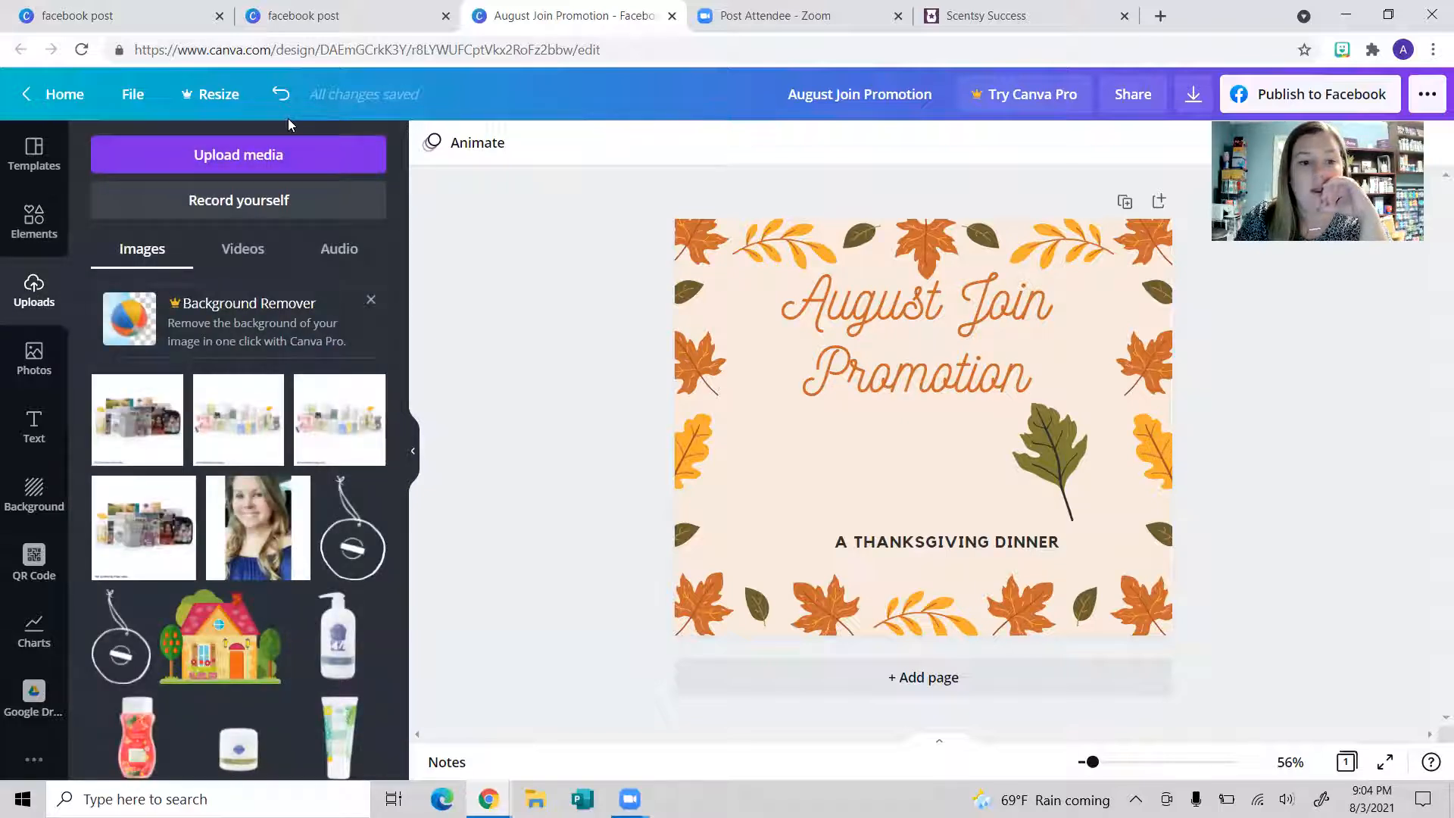
scroll(288, 515, "down", 1)
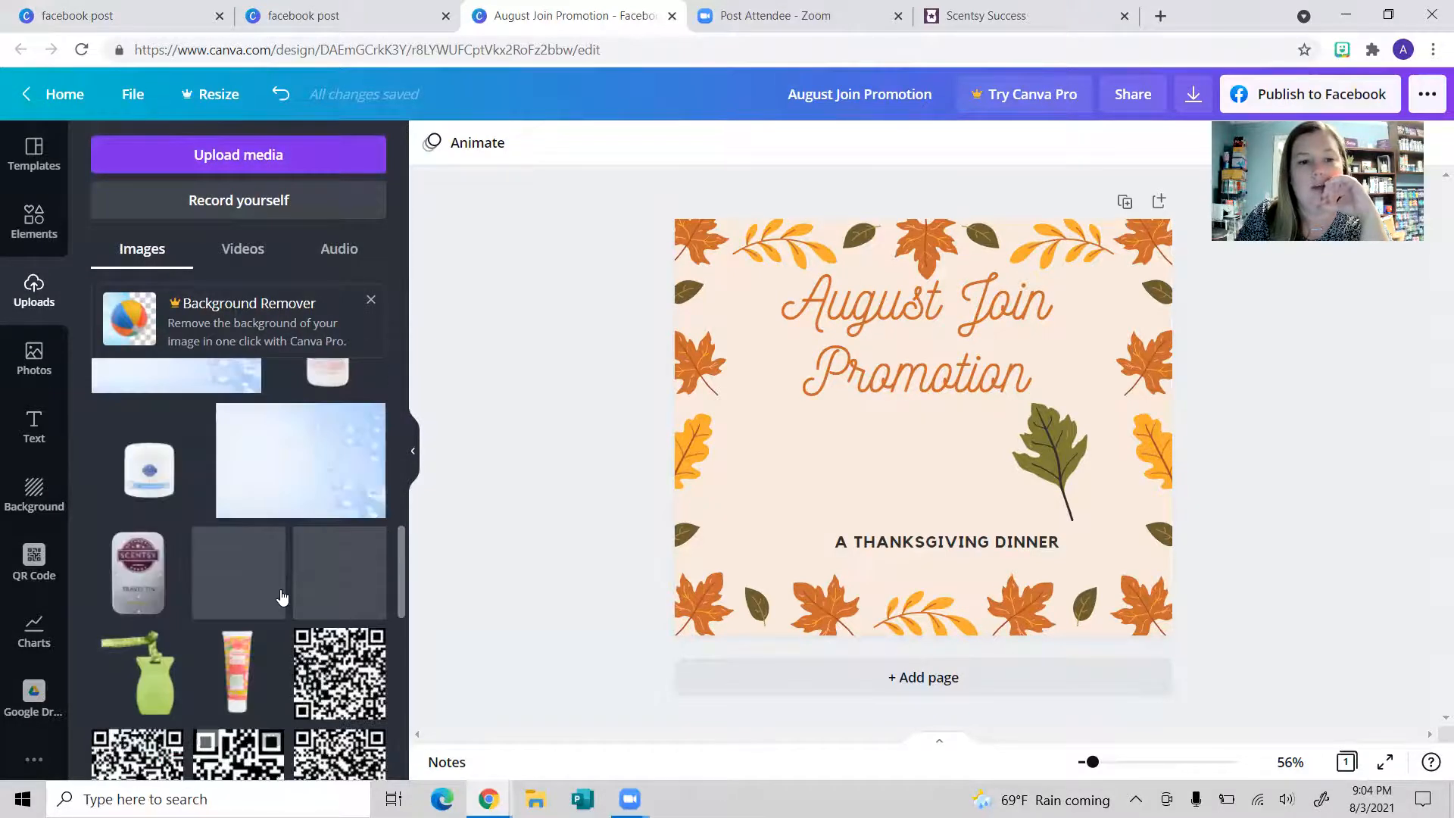
scroll(282, 589, "up", 1)
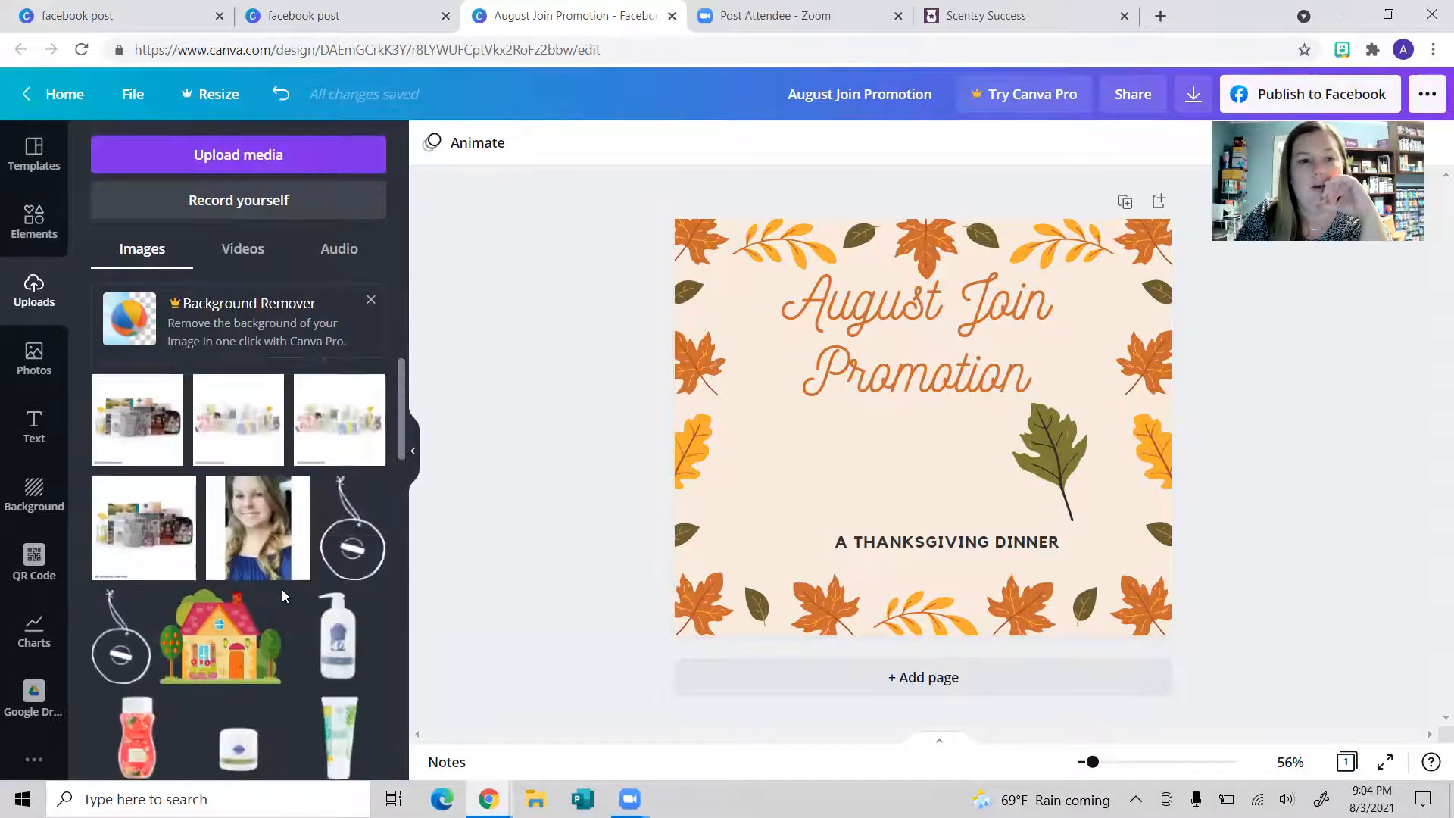
left_click(133, 160)
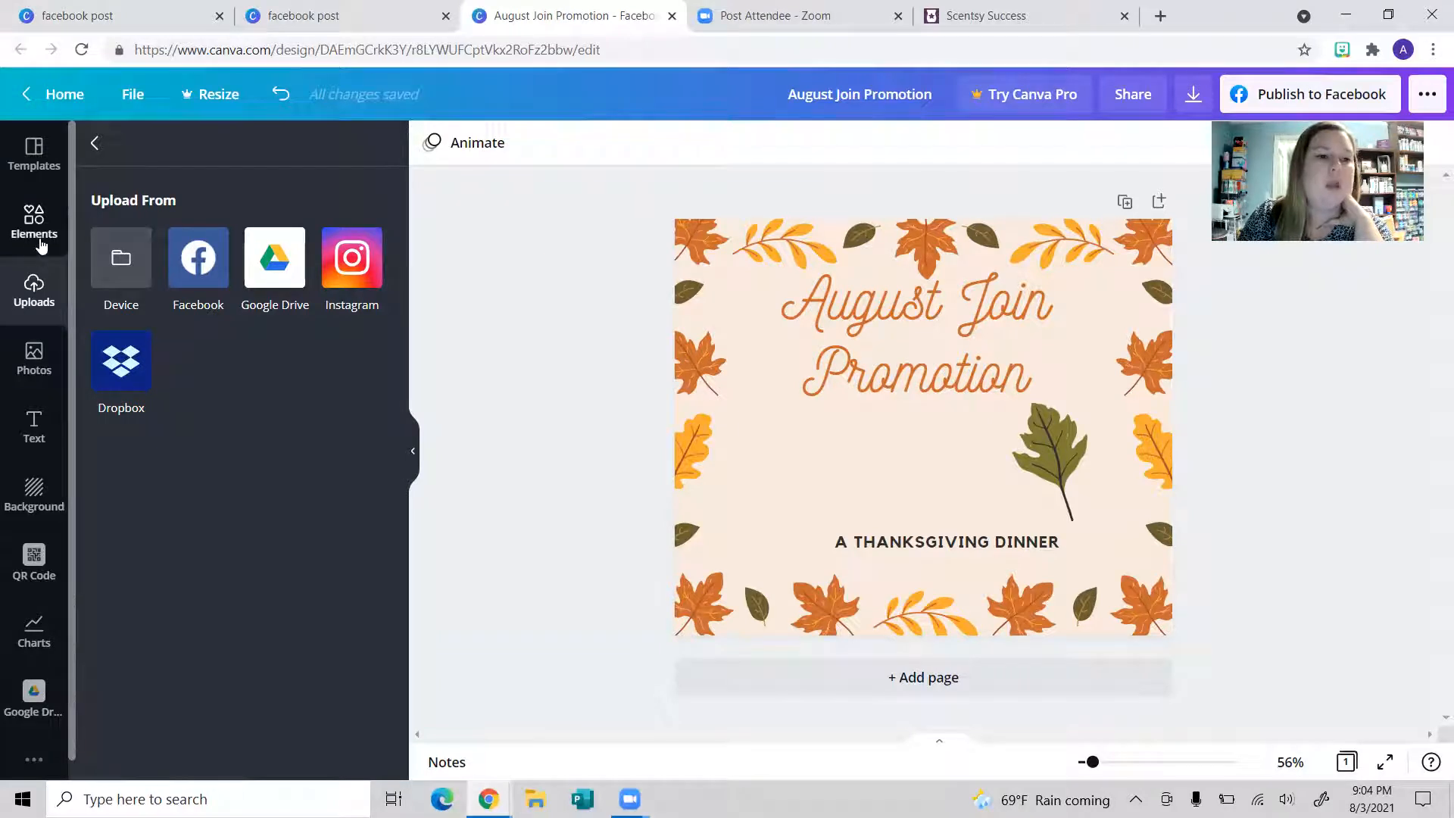
left_click(96, 144)
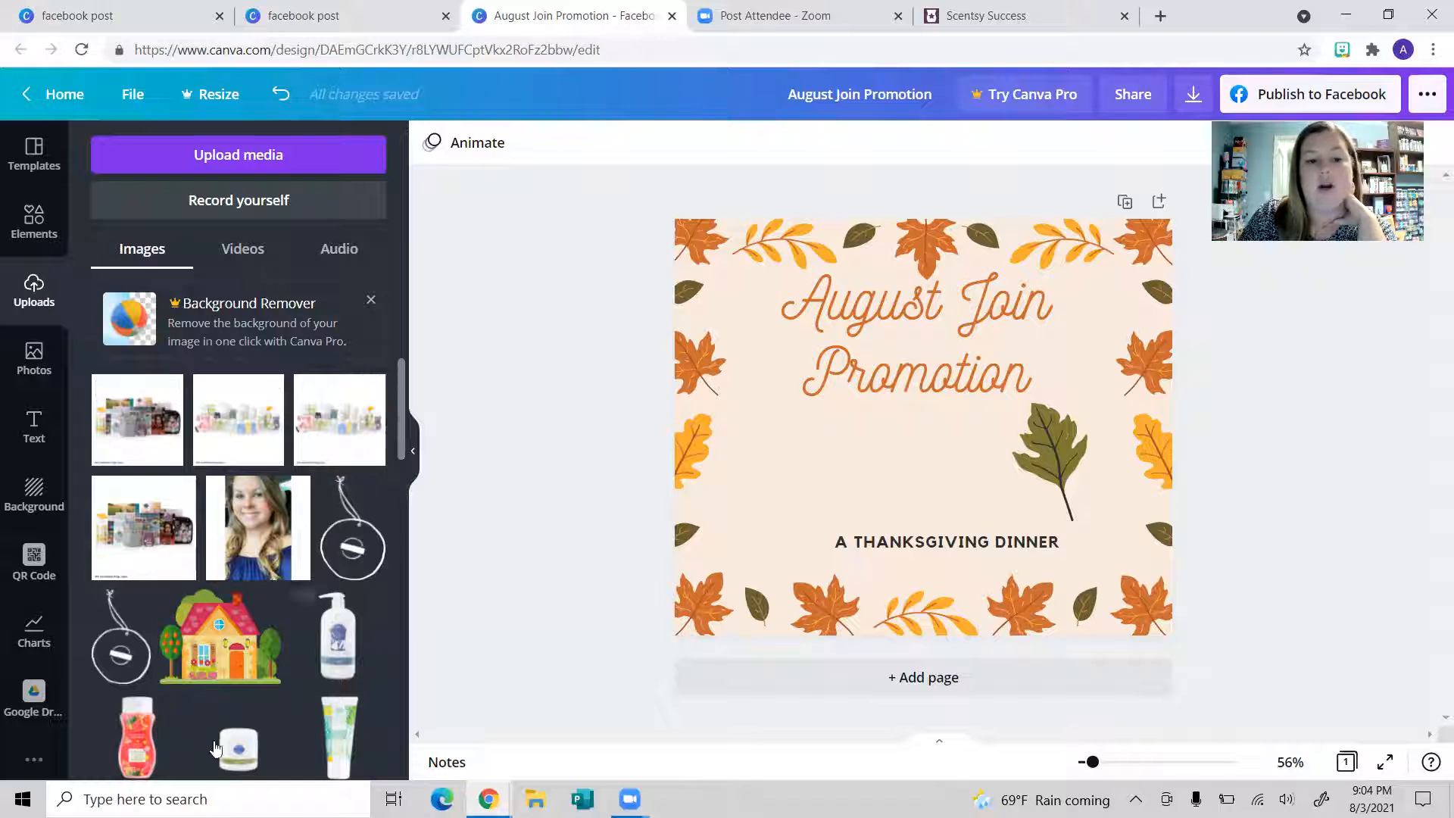
Step: Add the starter-kit product photo, crop off its top and bottom, and place it below the title
left_click(123, 443)
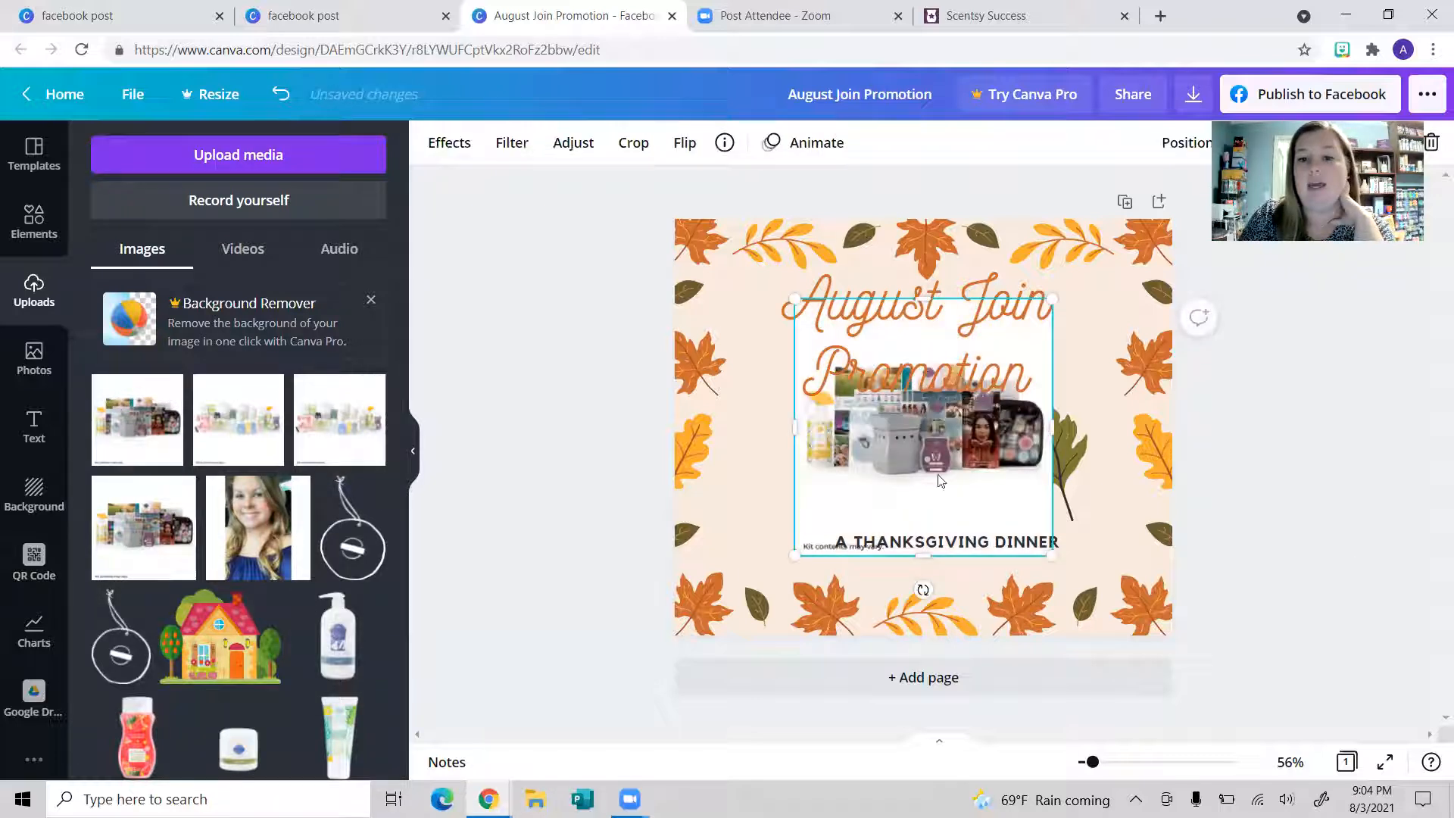
left_click_drag(959, 436, 946, 475)
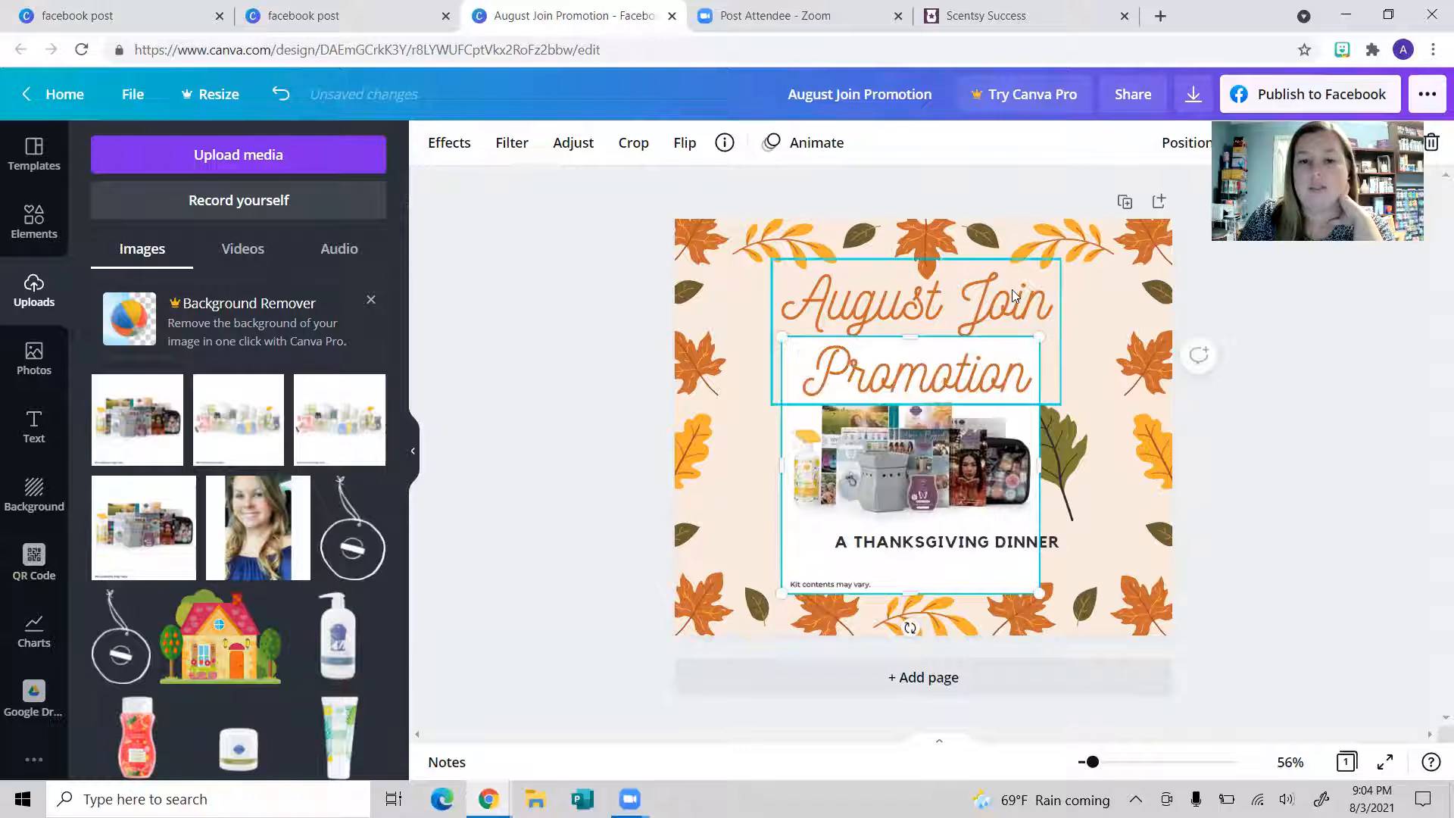
left_click(634, 144)
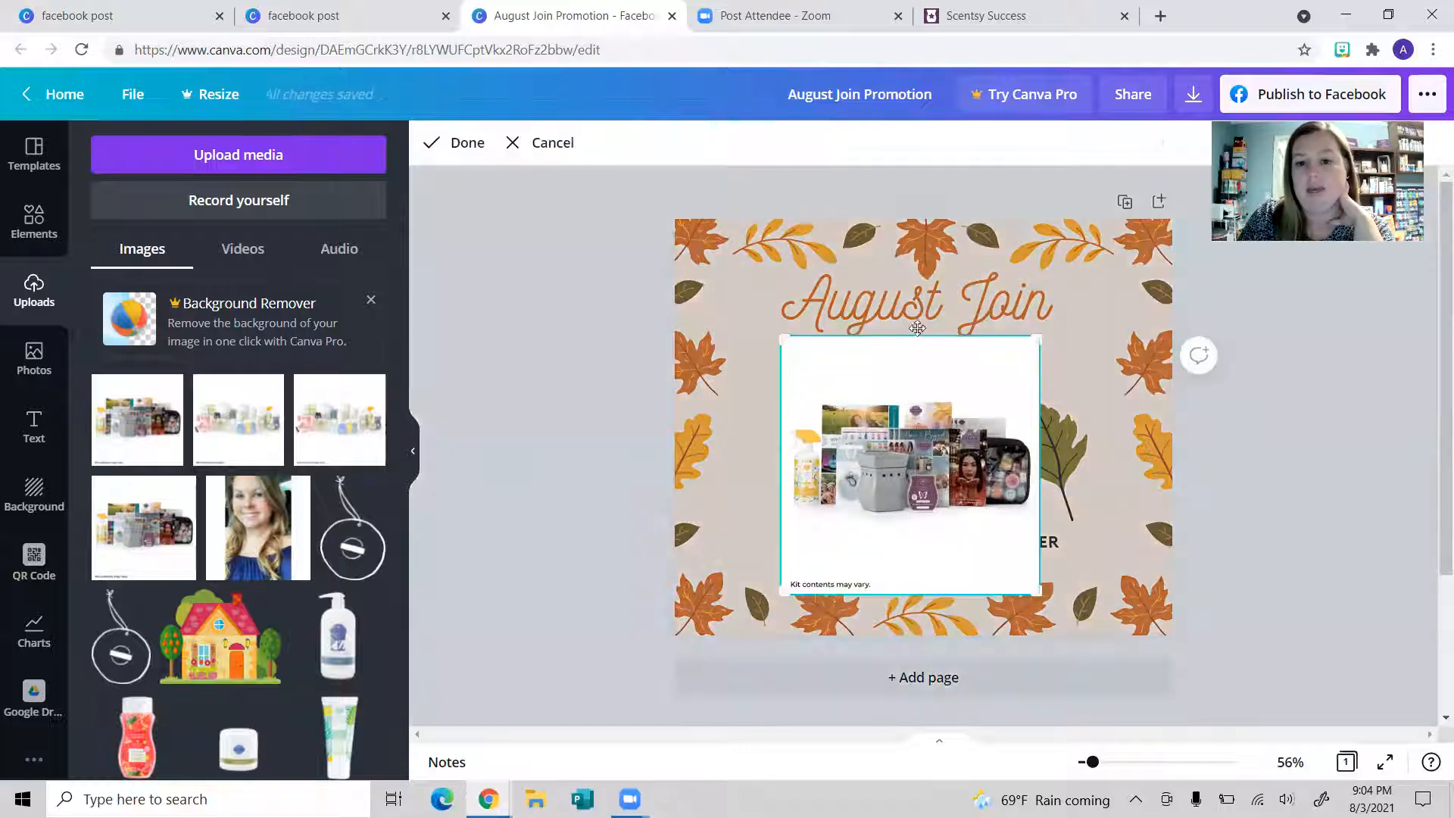
left_click_drag(782, 339, 780, 389)
left_click_drag(781, 599, 786, 524)
left_click(462, 143)
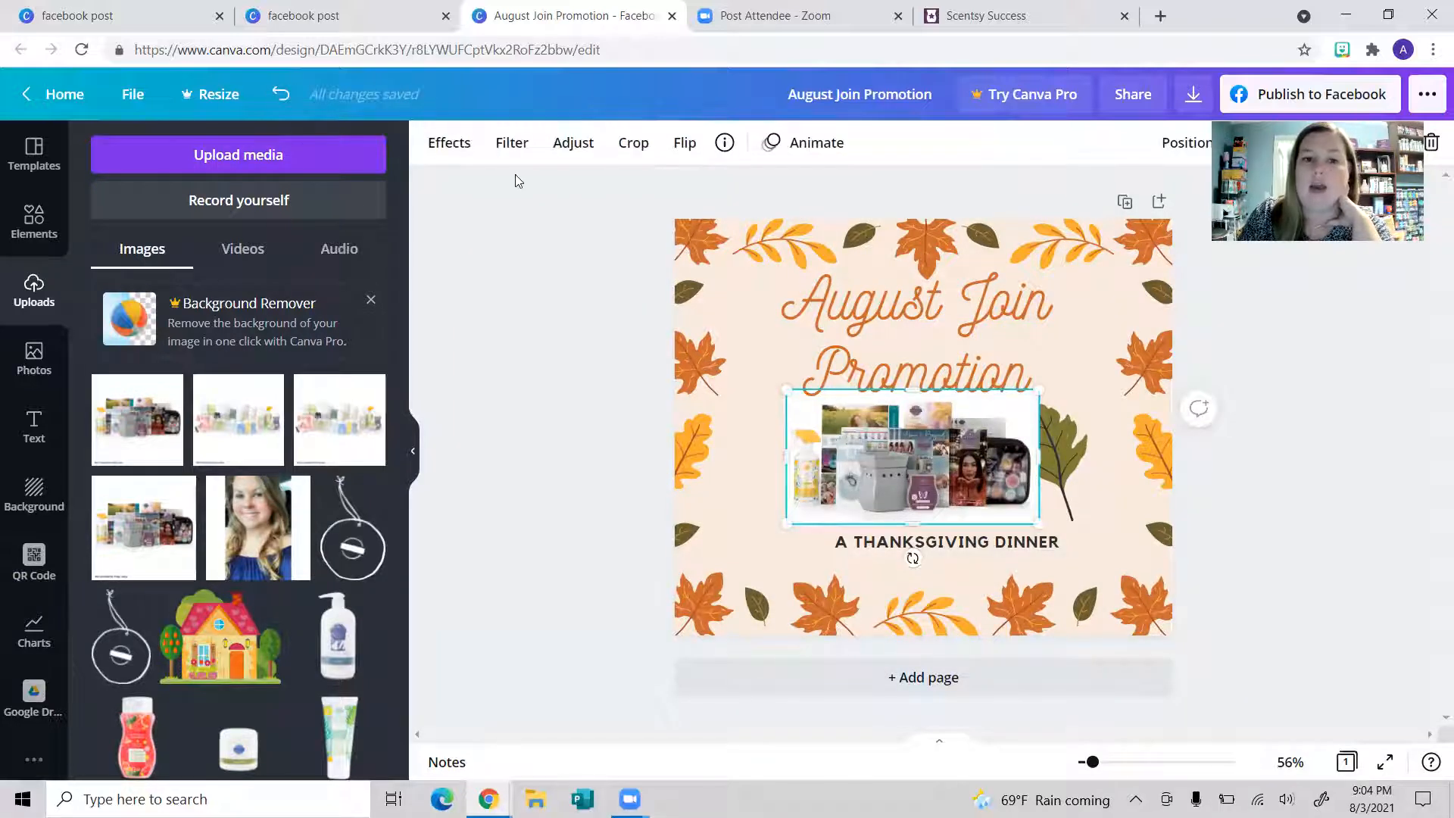
left_click_drag(910, 477, 848, 492)
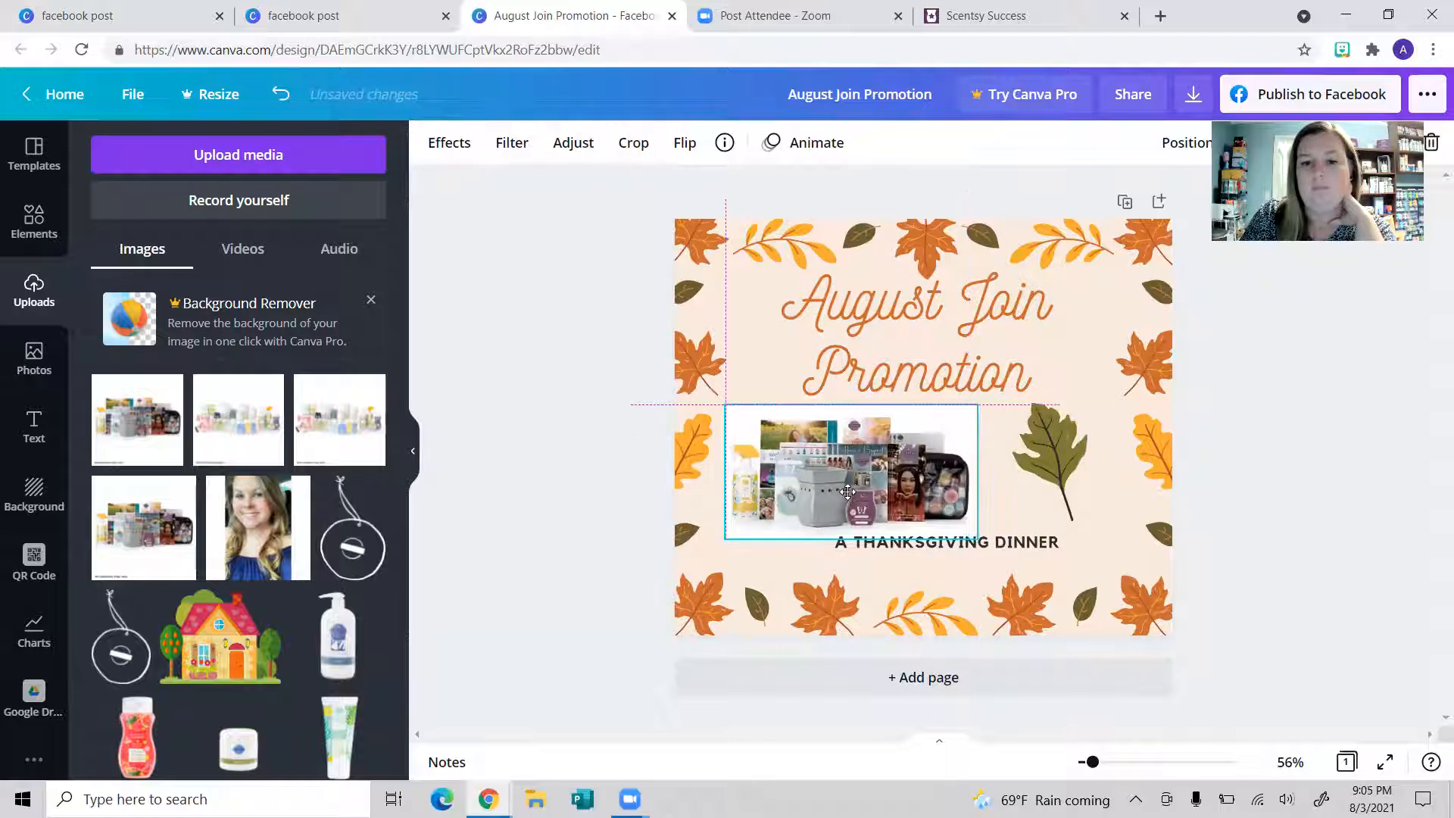
left_click(855, 566)
Step: Delete the 'A THANKSGIVING DINNER' text from the post
left_click(917, 542)
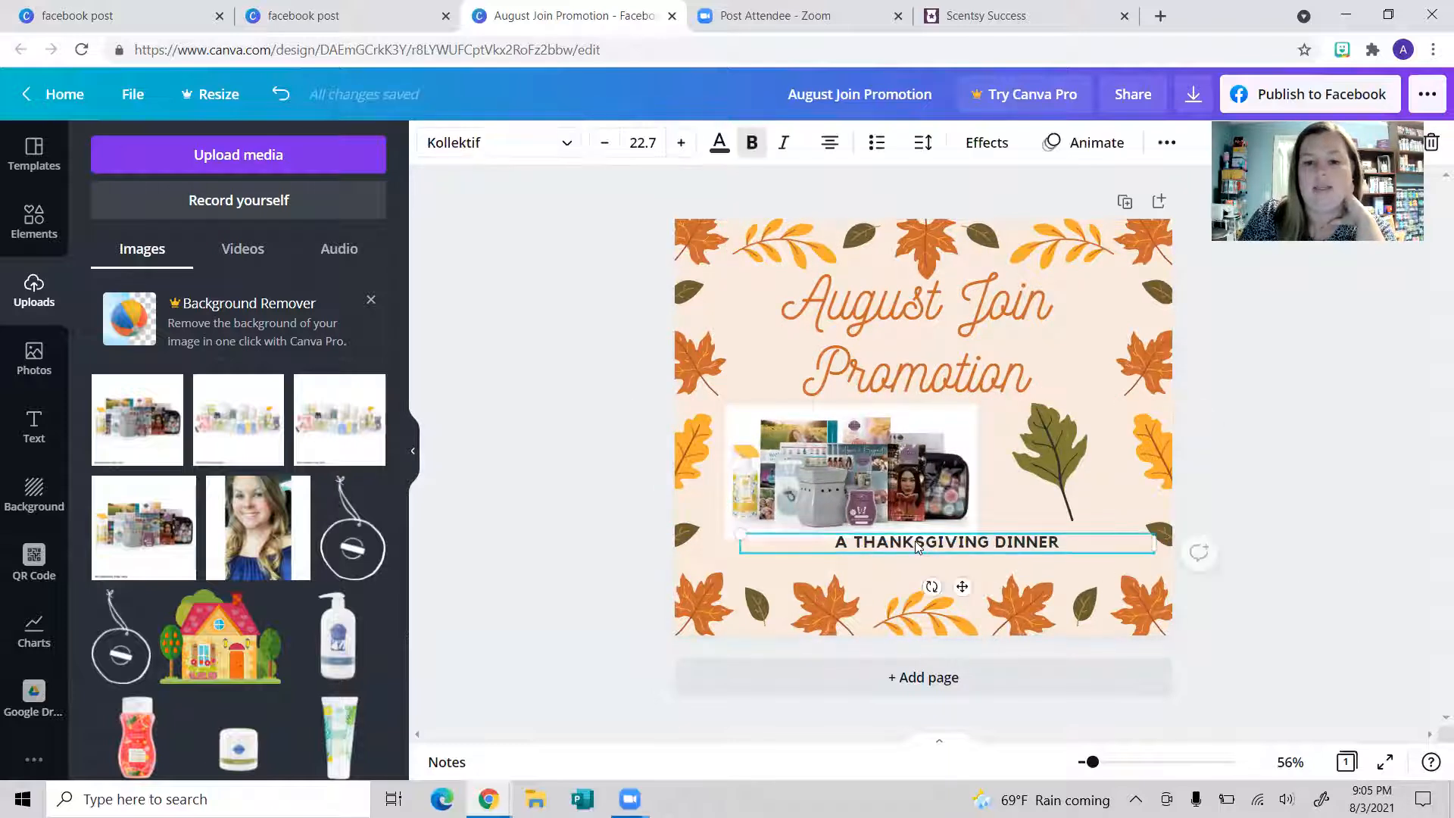
key("Delete")
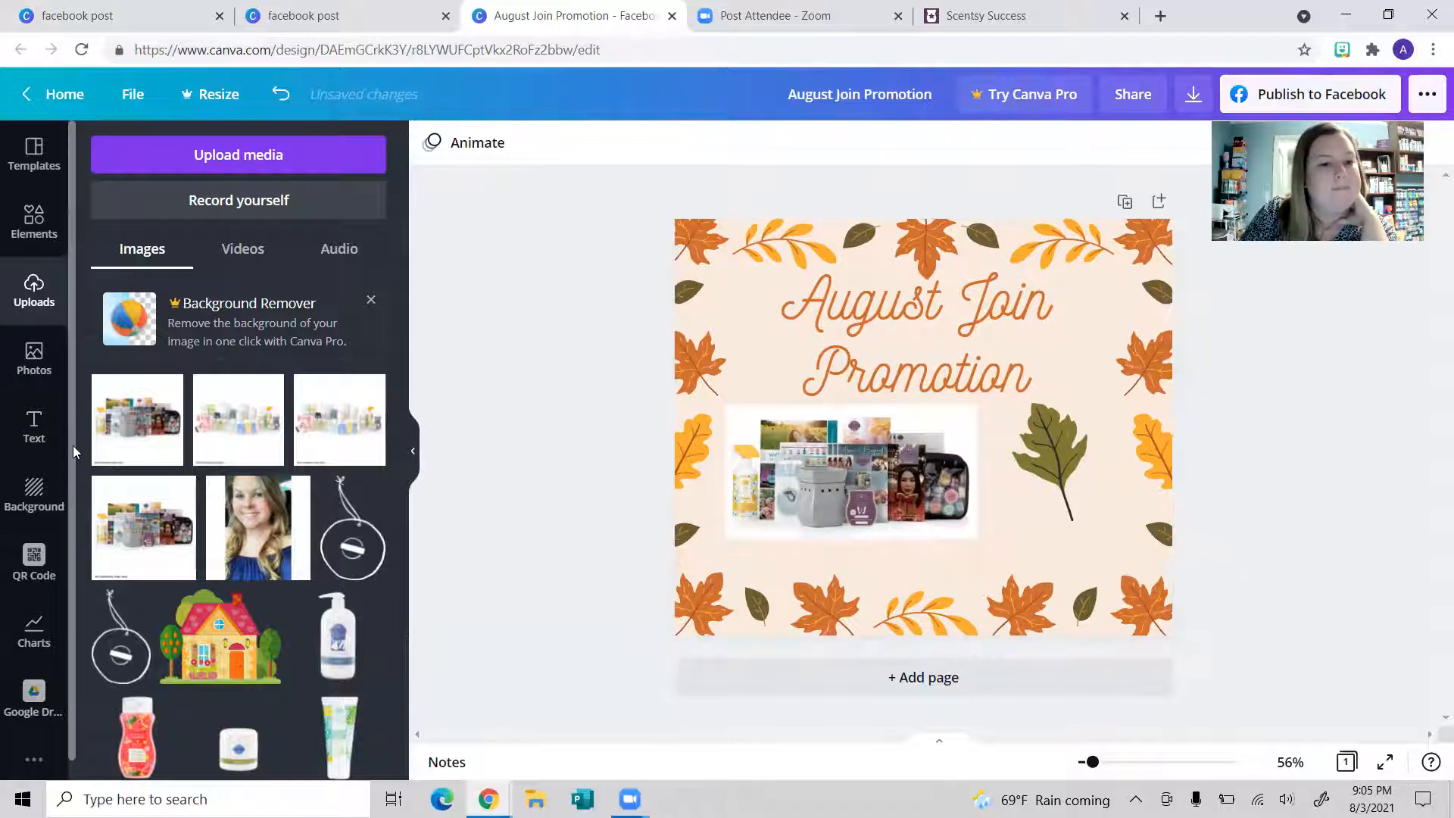
scroll(295, 676, "down", 5)
scroll(296, 676, "down", 5)
scroll(181, 611, "up", 5)
scroll(176, 638, "up", 2)
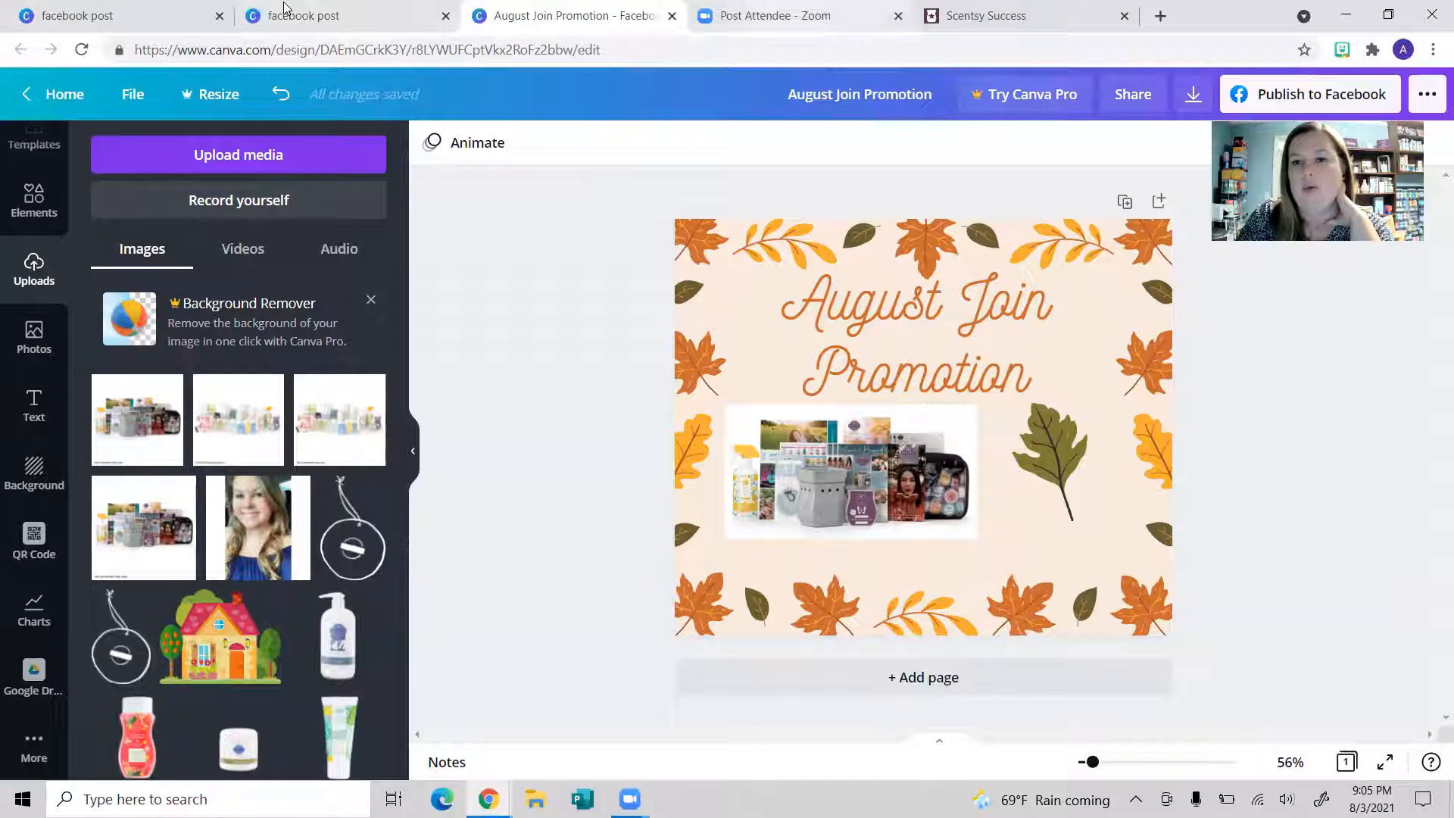
Step: On Scentsy Success, search 'starter kit' and filter the results to the Marketing section
left_click(986, 16)
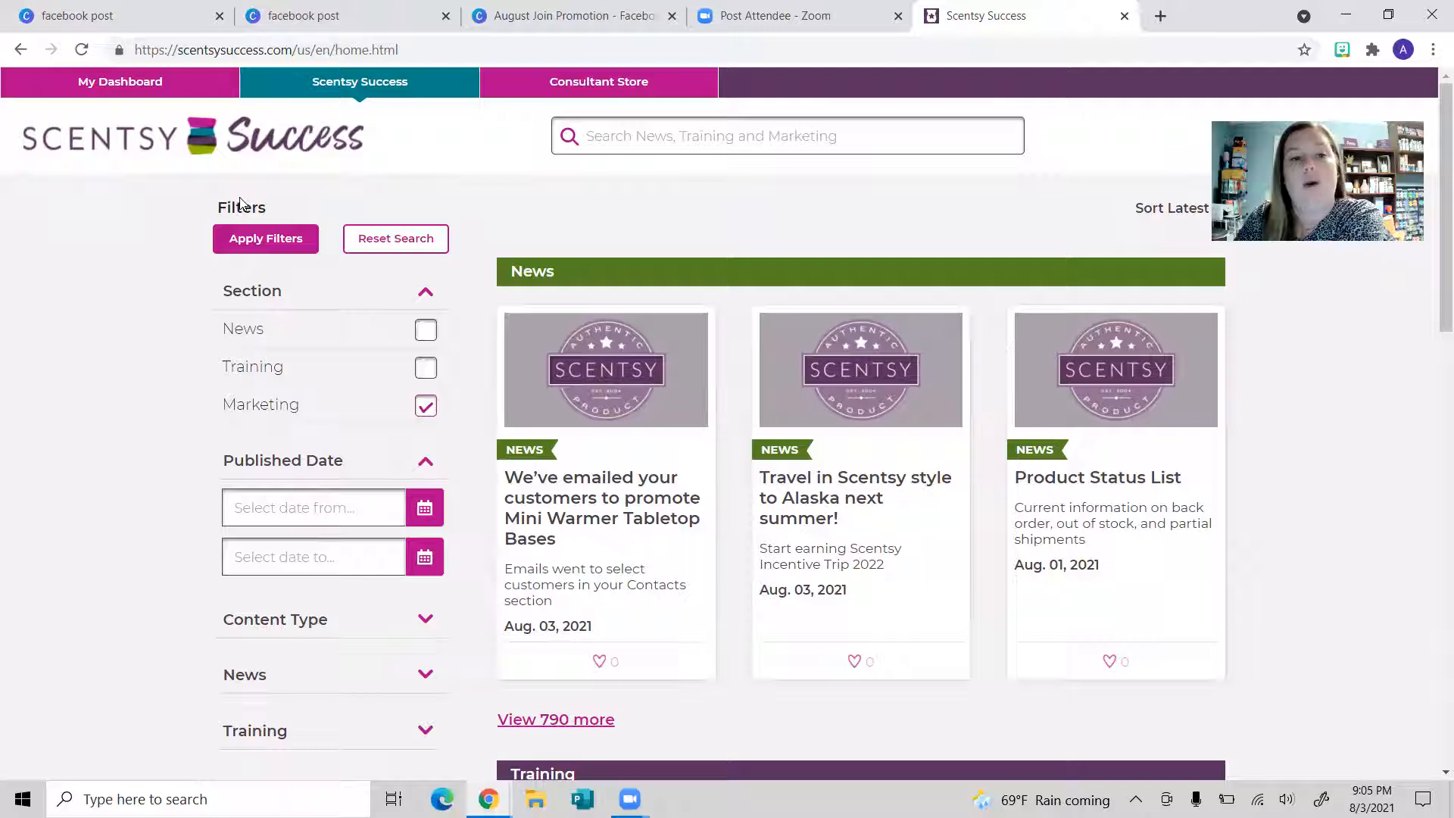
left_click(239, 253)
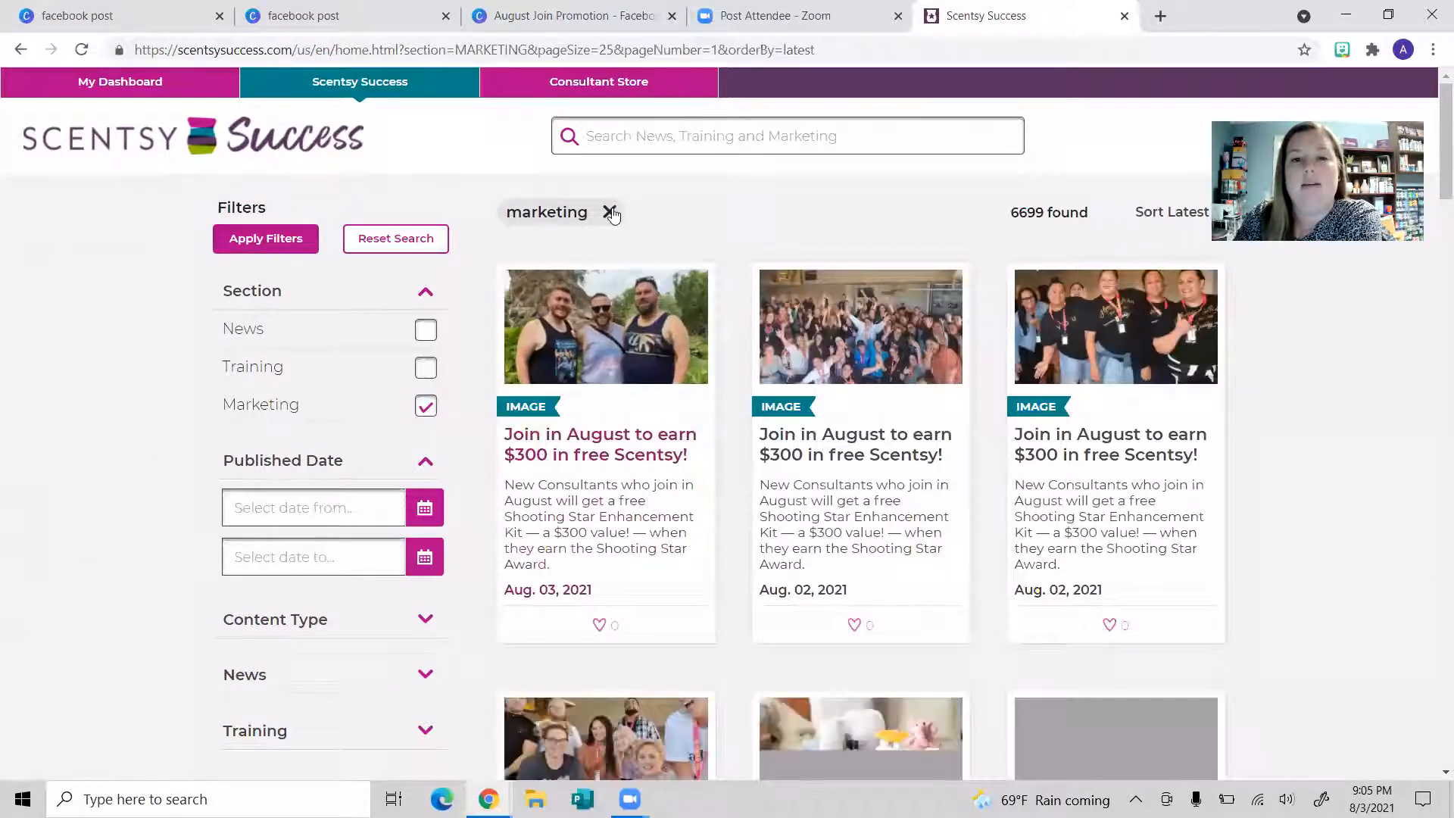
left_click(656, 134)
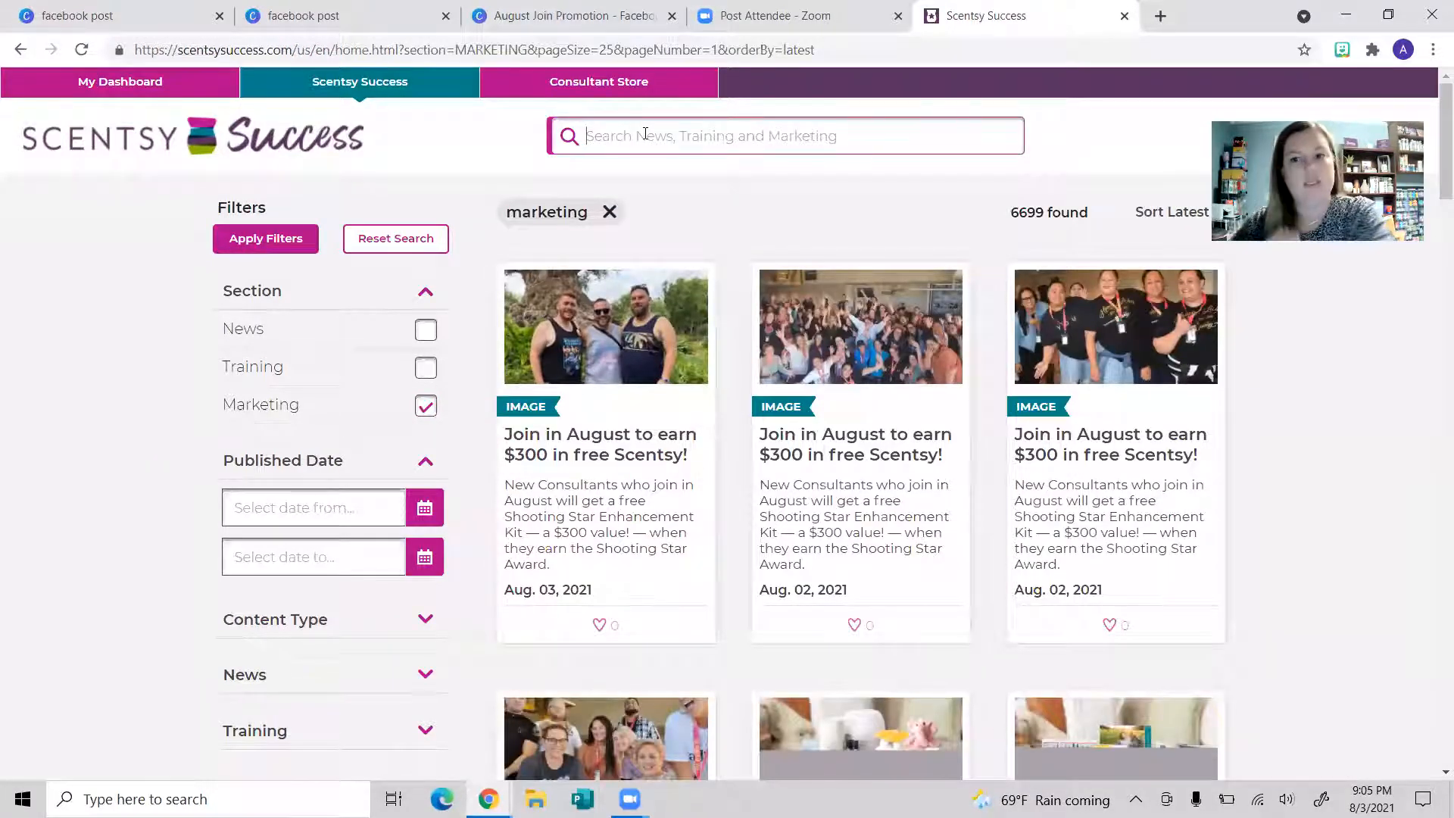
type("starter kit")
key("Return")
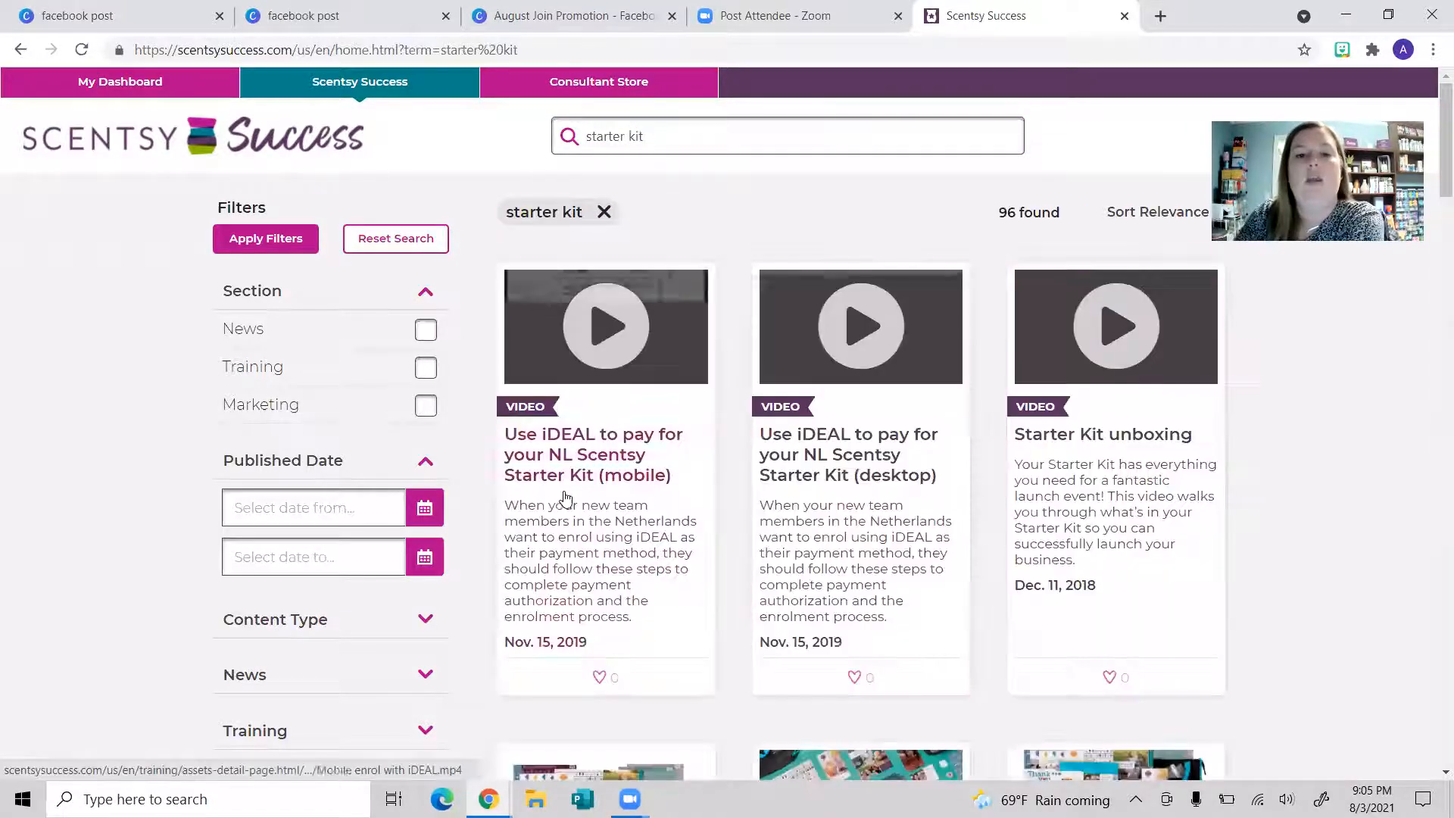
left_click(426, 407)
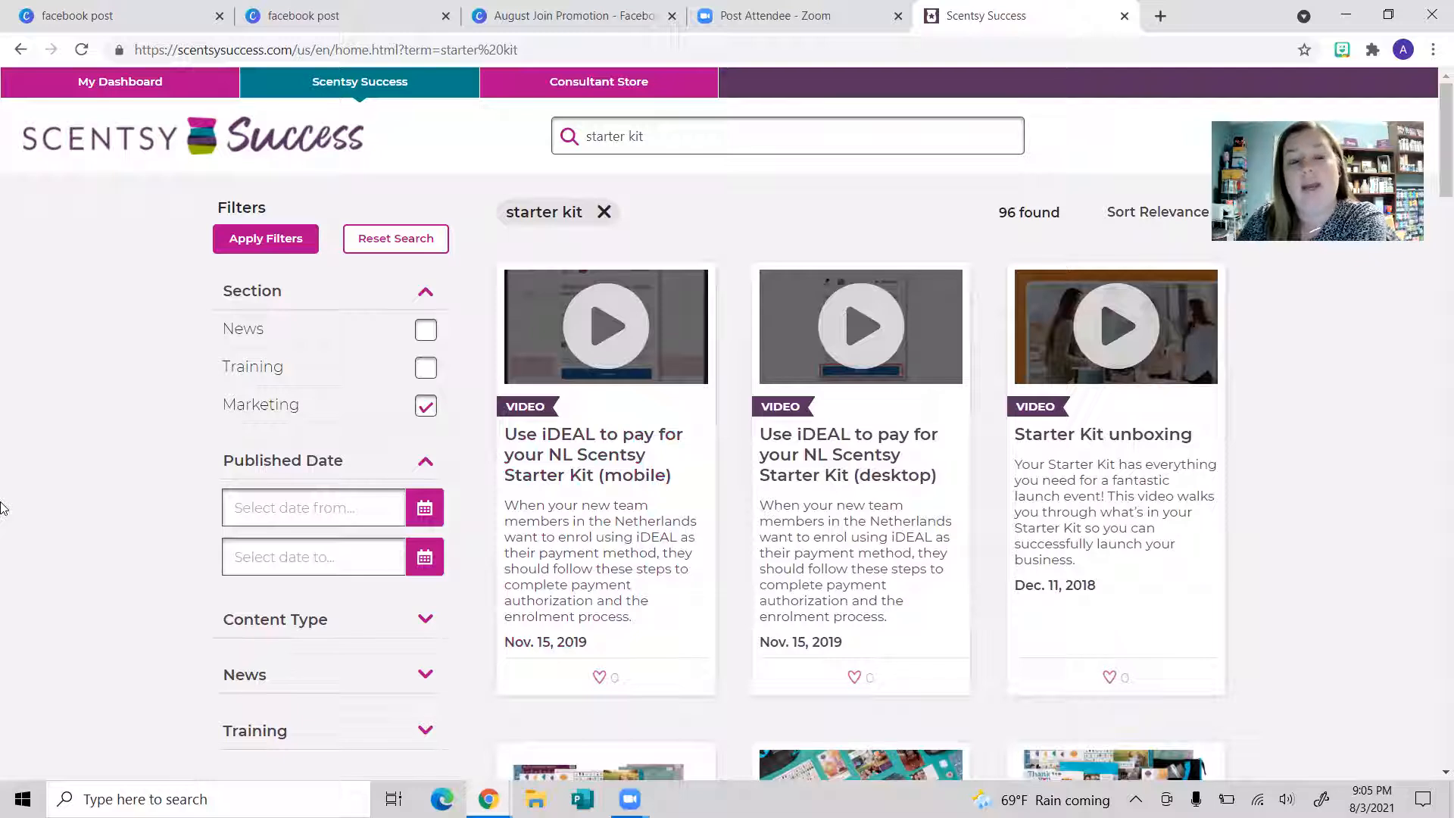
left_click(261, 250)
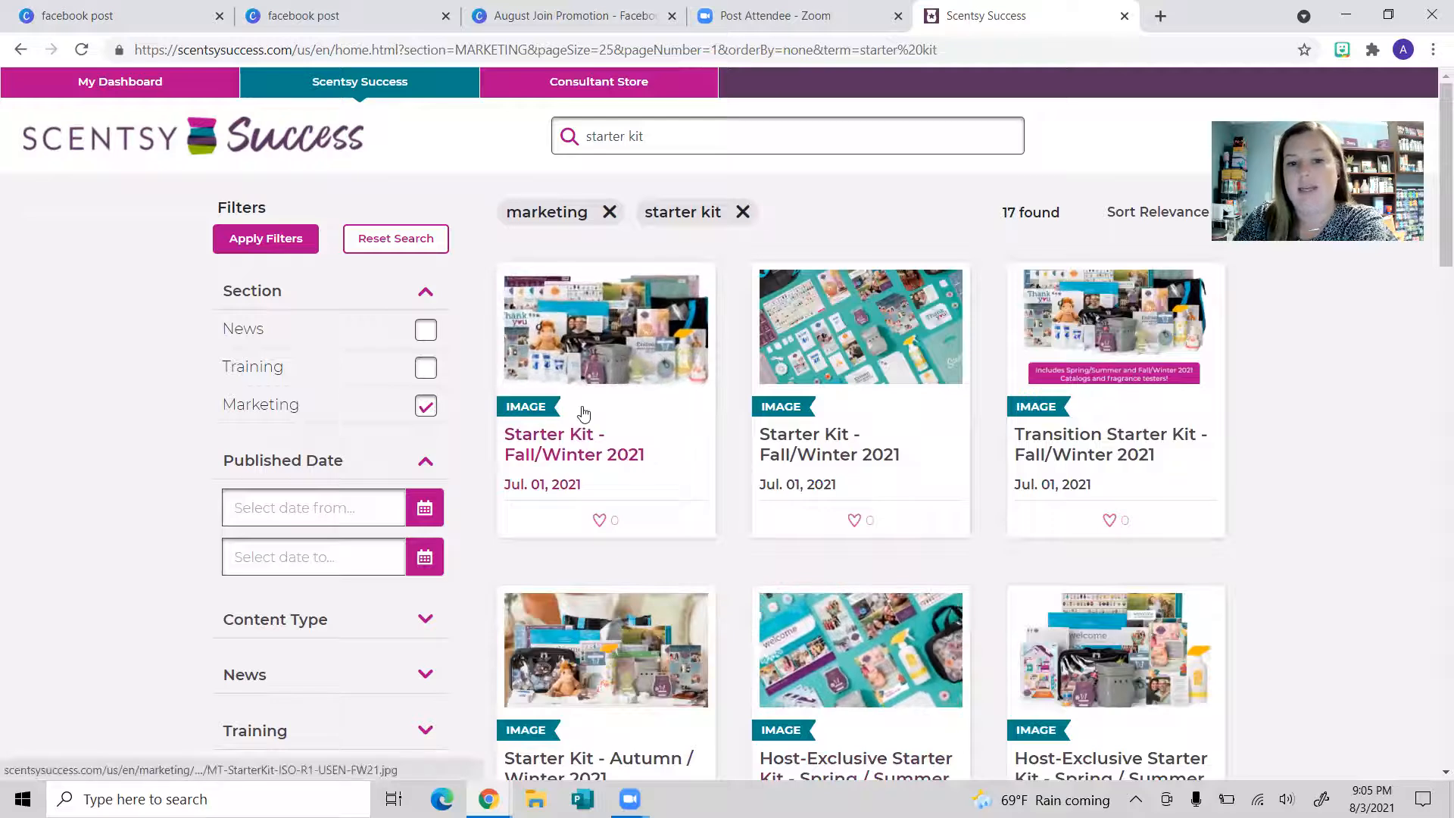
Step: Open the Starter Kit - Fall/Winter 2021 asset and view its image at full size
scroll(947, 477, "down", 1)
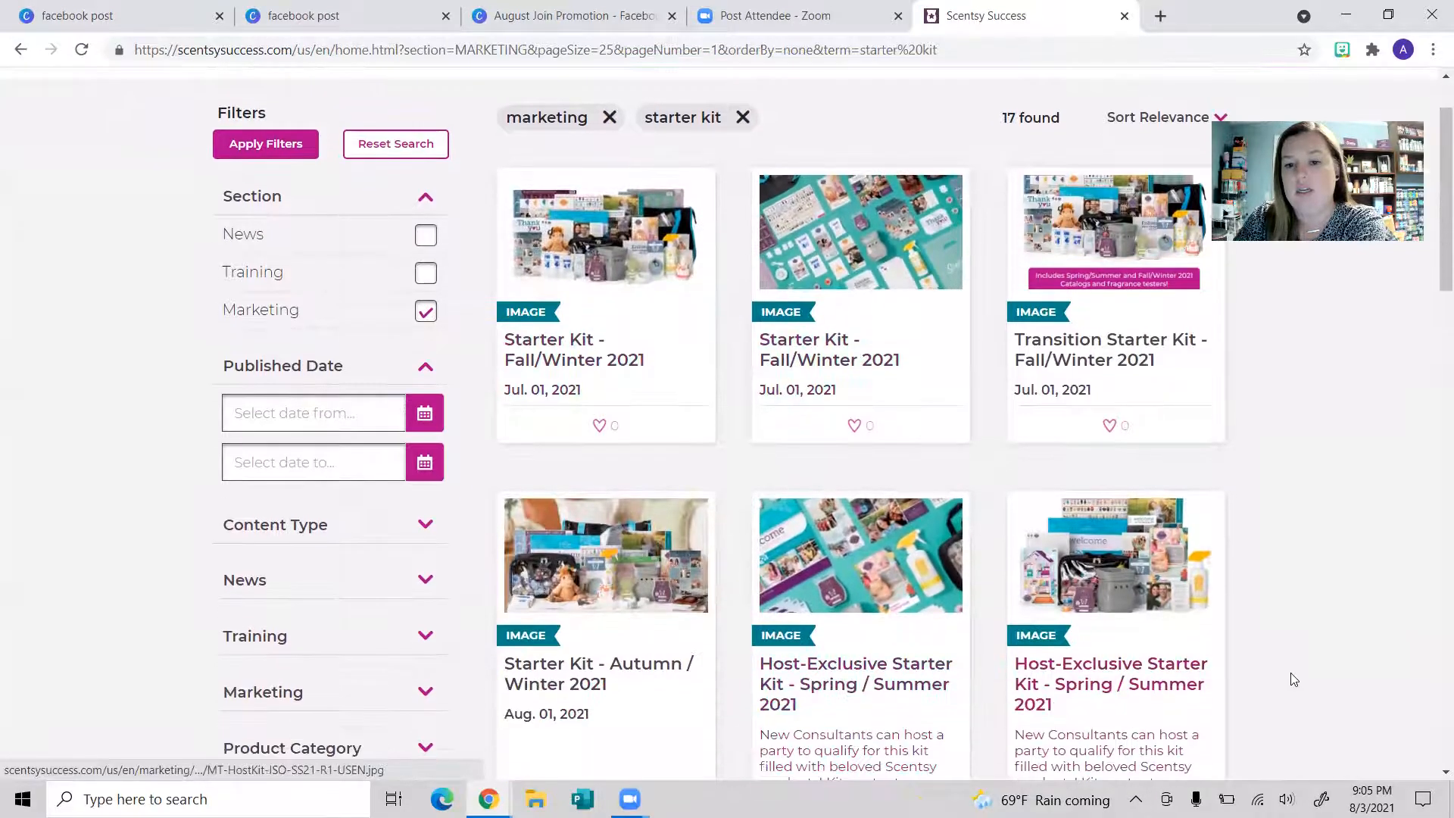
left_click(598, 220)
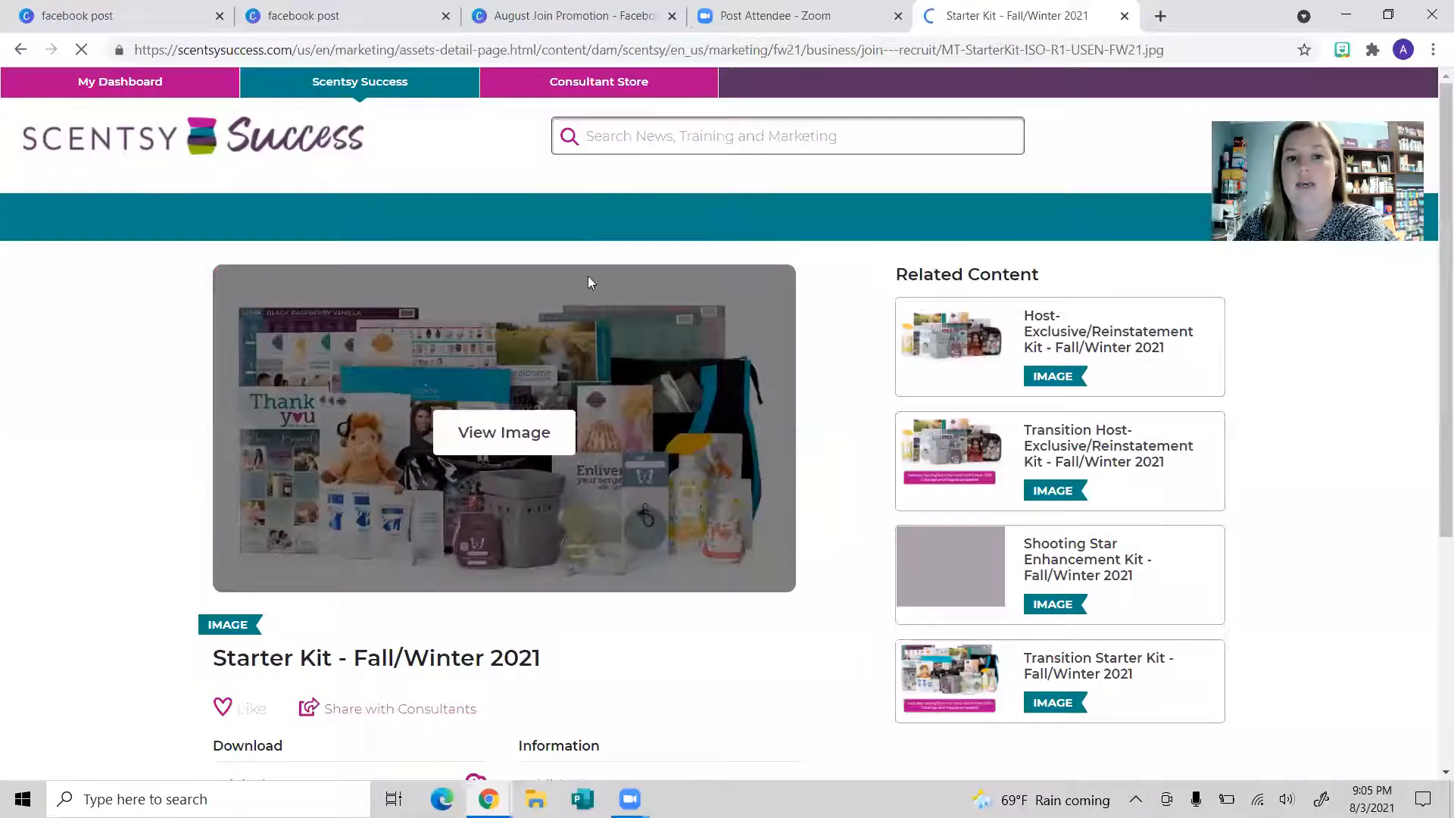
left_click(568, 447)
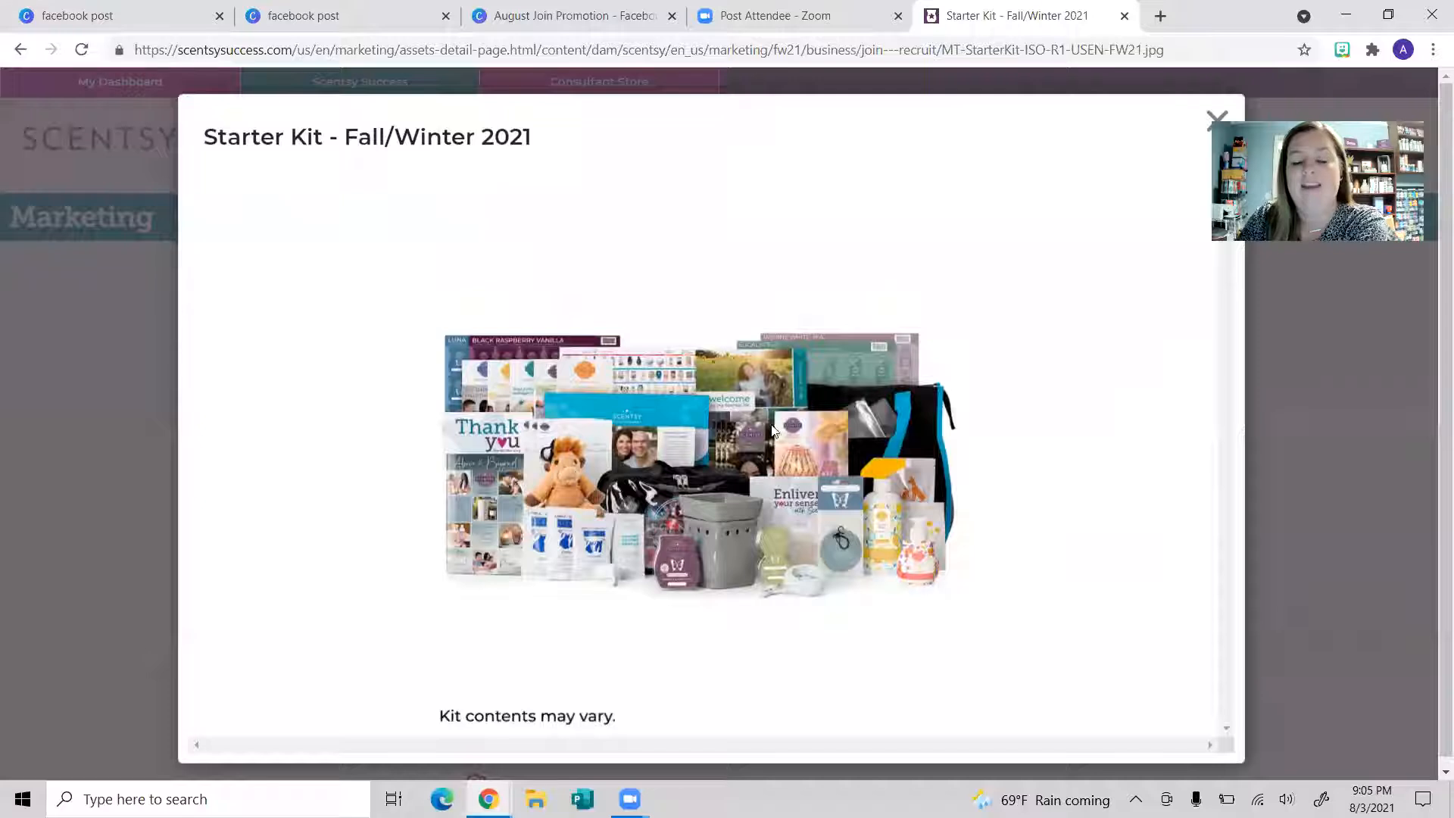
left_click(176, 30)
left_click(531, 21)
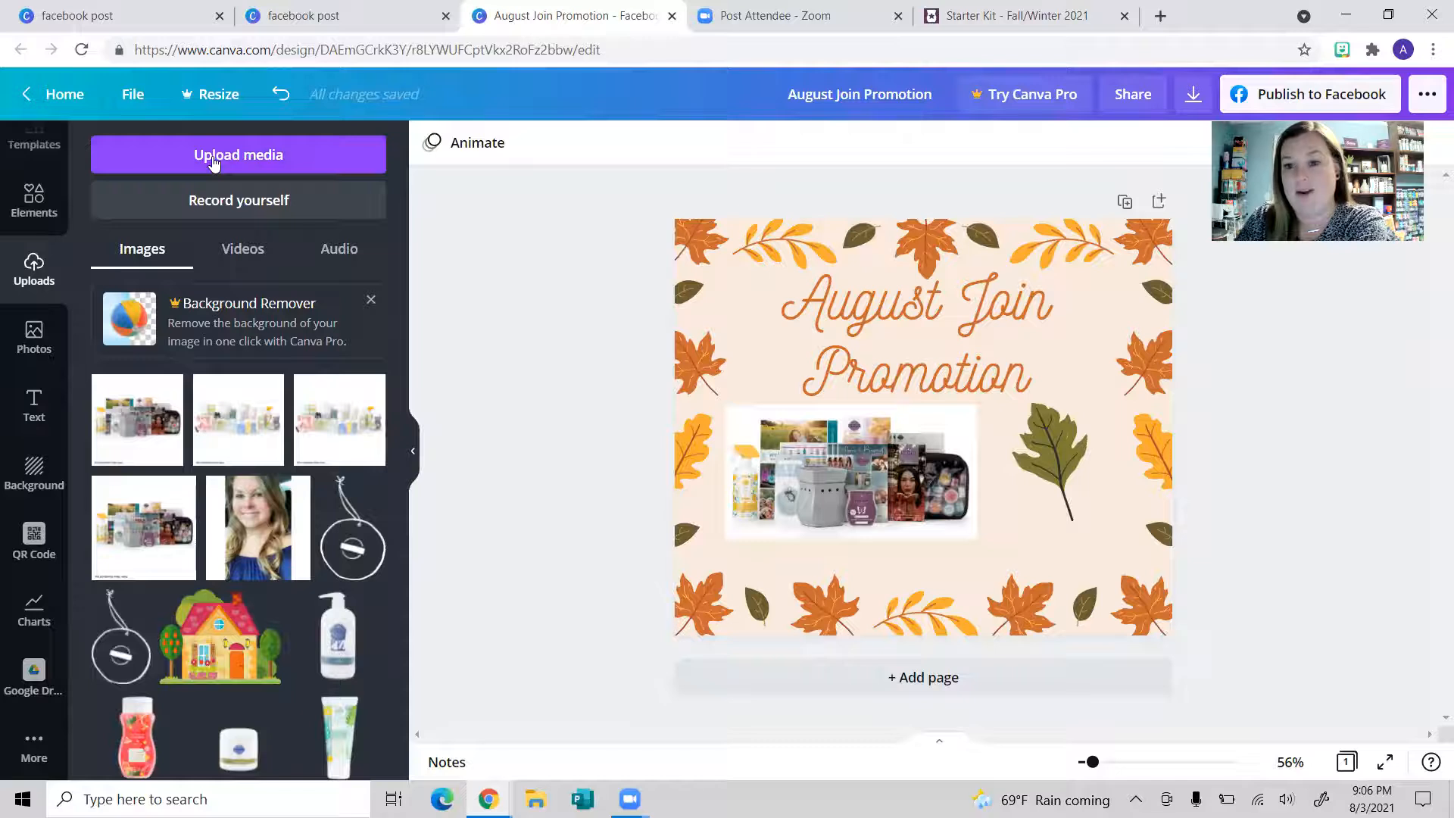
left_click(1162, 11)
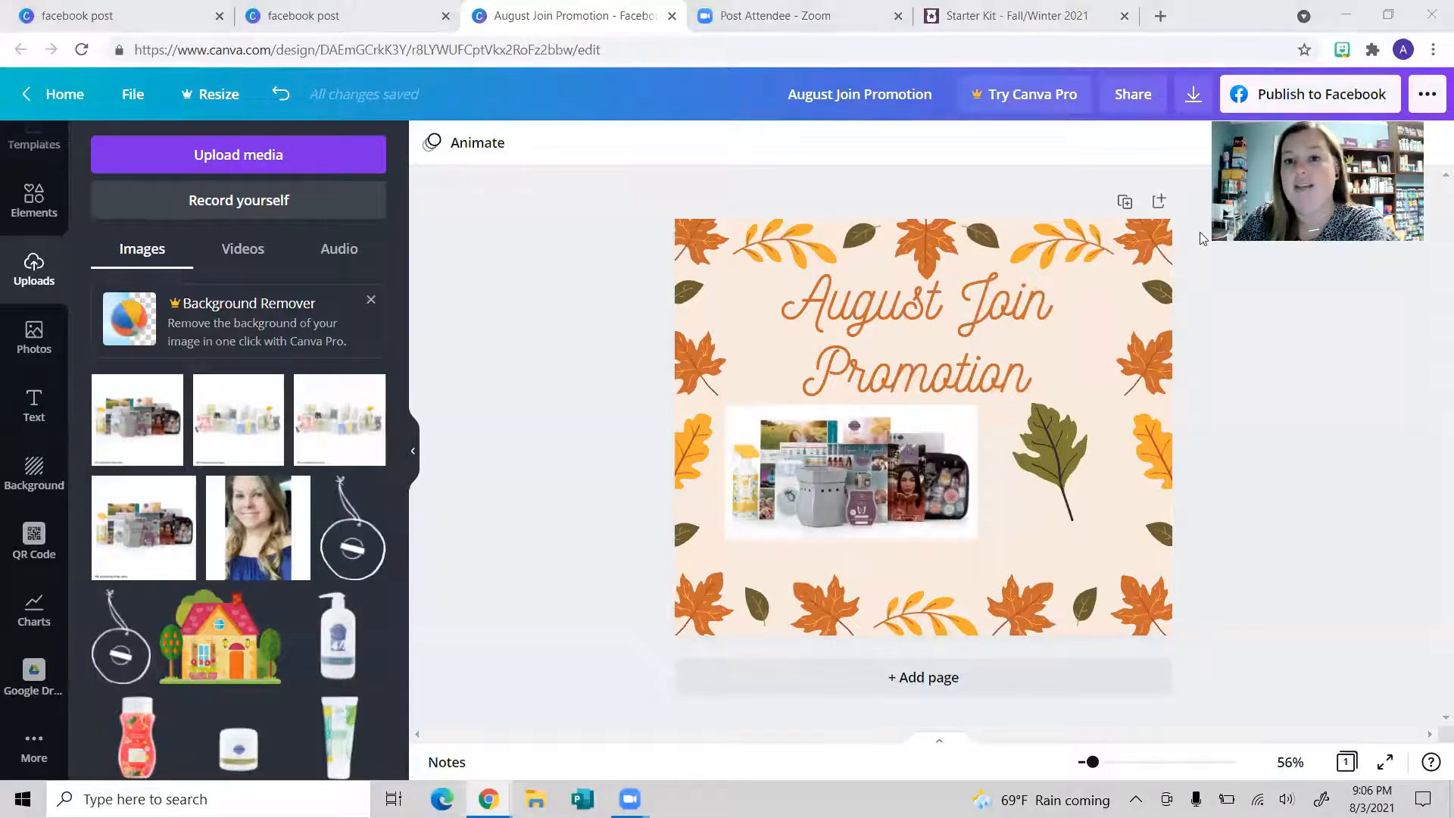
left_click(1091, 17)
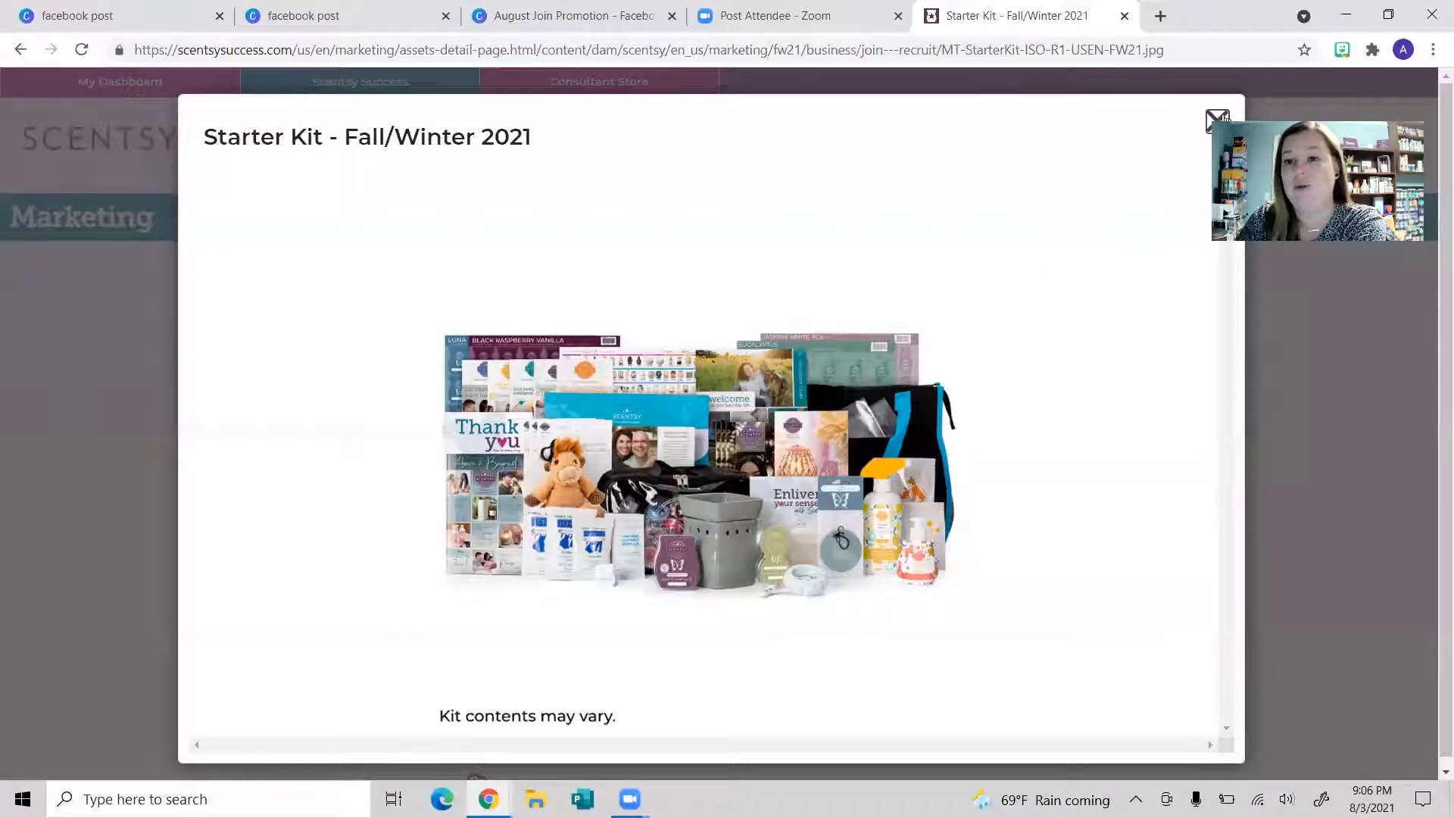
Step: Close the enlarged image and return to the 17 starter kit marketing results
left_click(1218, 119)
scroll(860, 367, "down", 5)
left_click(18, 50)
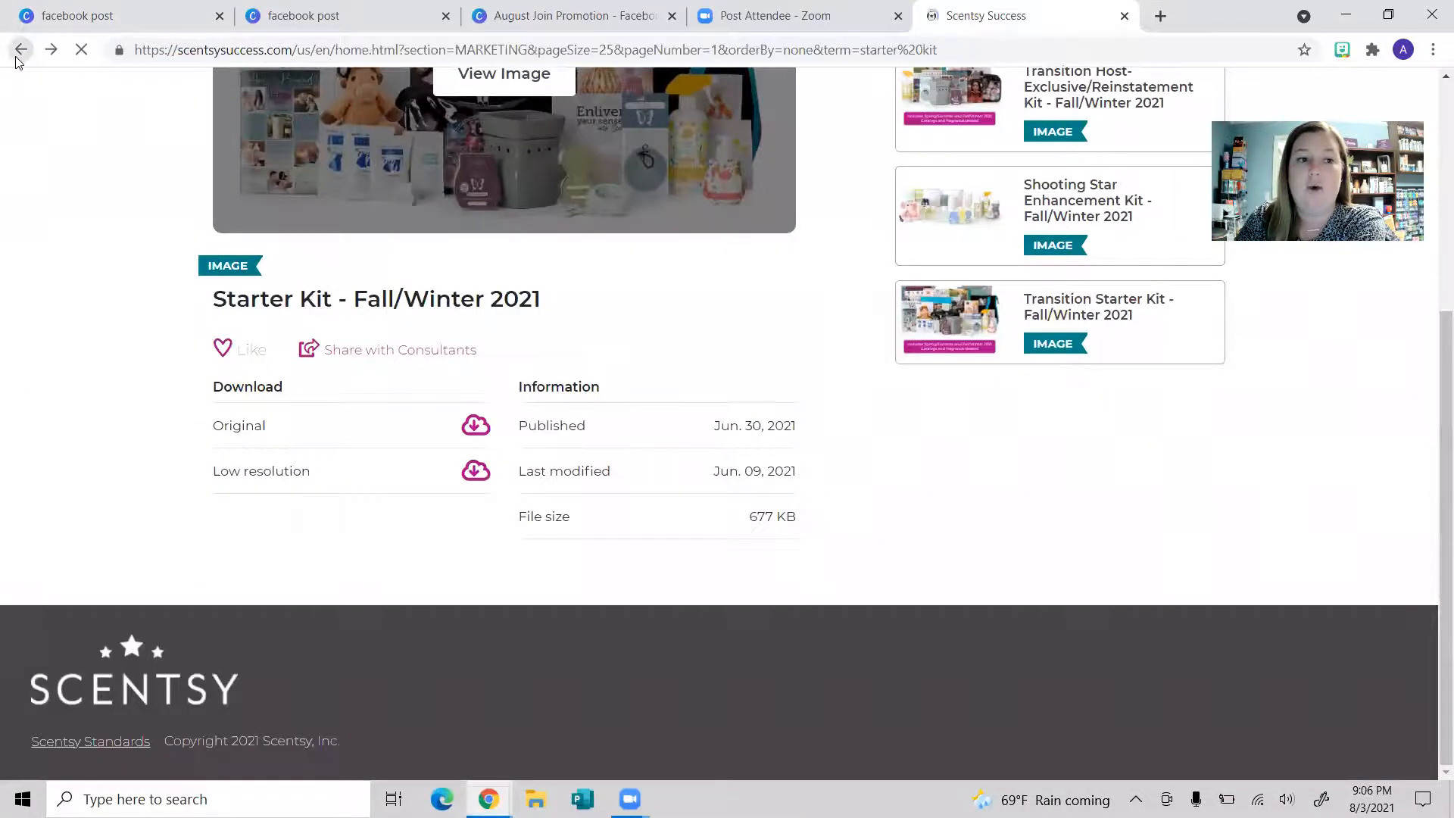
scroll(803, 525, "down", 4)
scroll(801, 525, "down", 12)
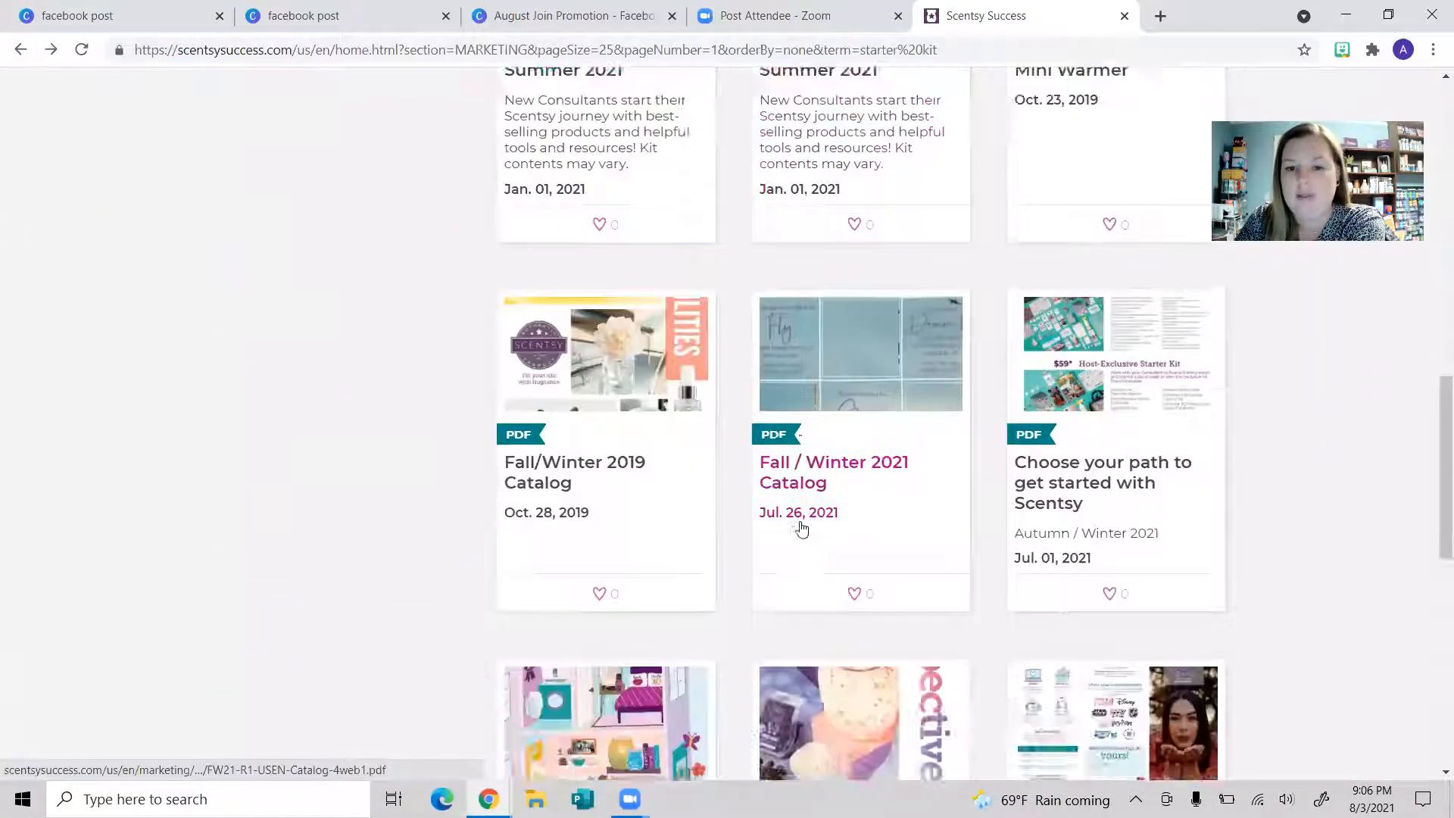
scroll(793, 570, "up", 9)
scroll(793, 570, "up", 8)
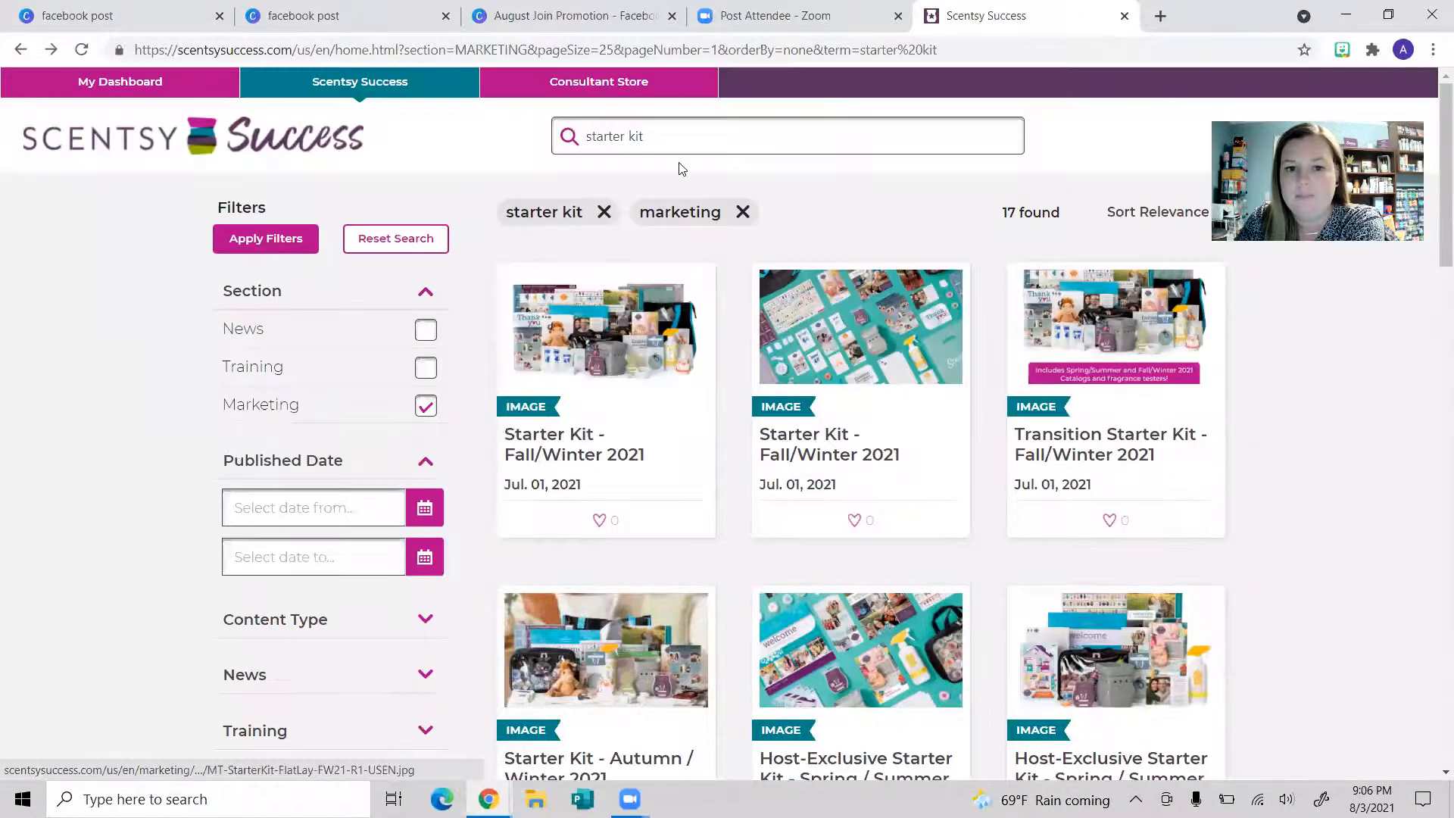
Step: Replace the search with 'scent pak' and run it
double_click(686, 138)
left_click(686, 139)
triple_click(687, 138)
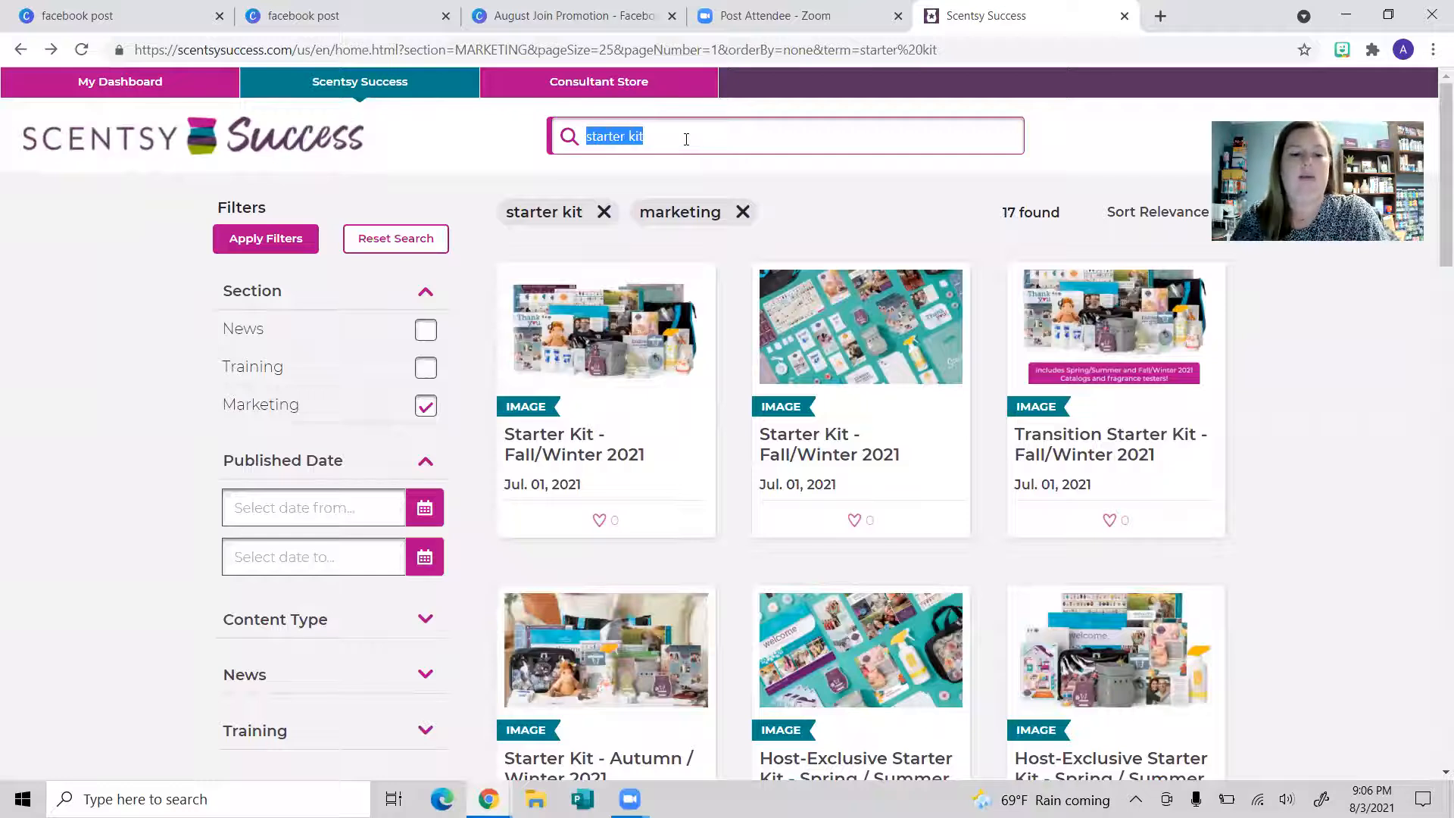
type("scent pak")
key("Return")
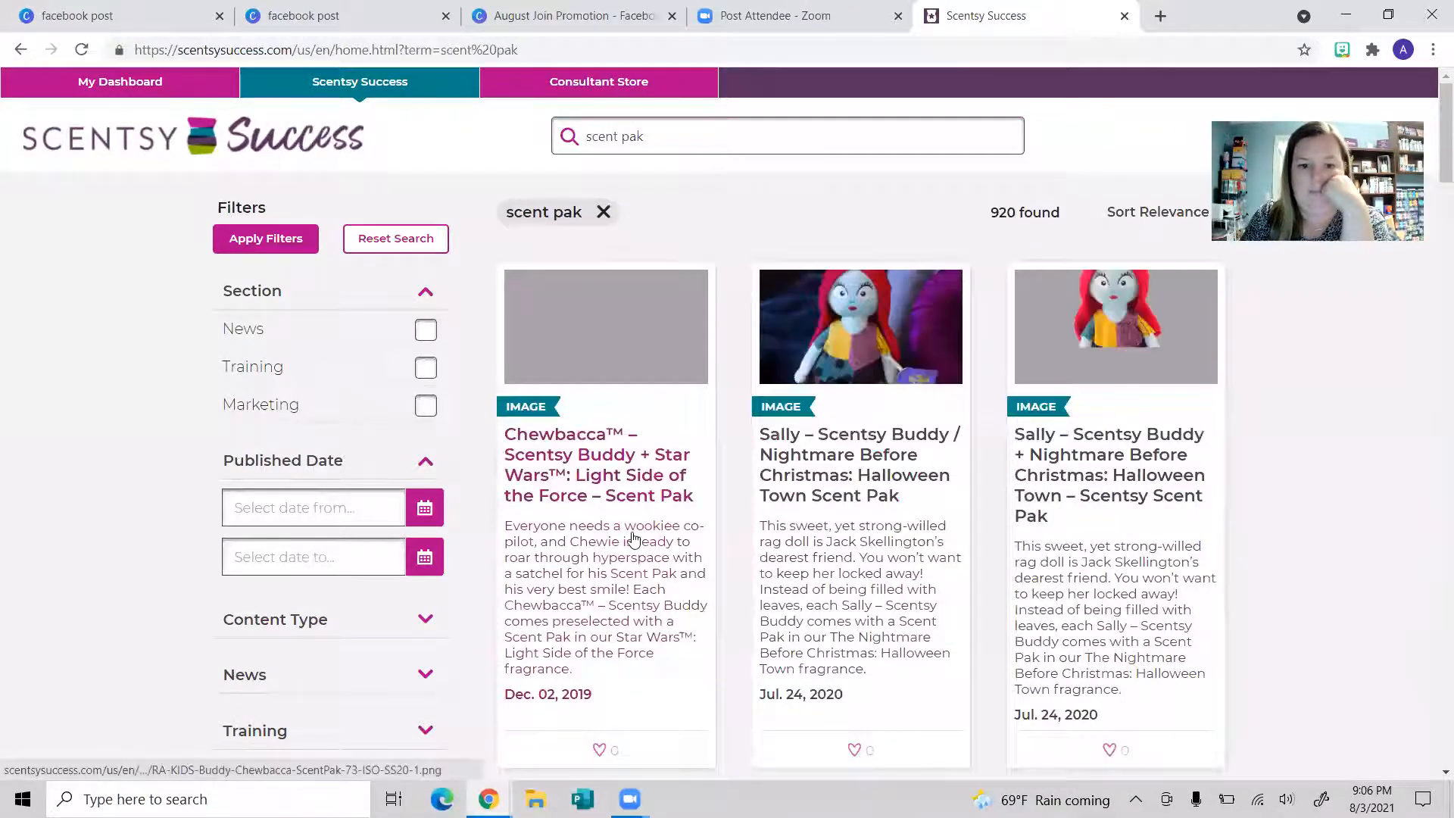
Step: Open and enlarge the Dancing Sugar Plums Scent Pak image, then return to the Canva design
scroll(638, 531, "down", 7)
scroll(638, 530, "down", 15)
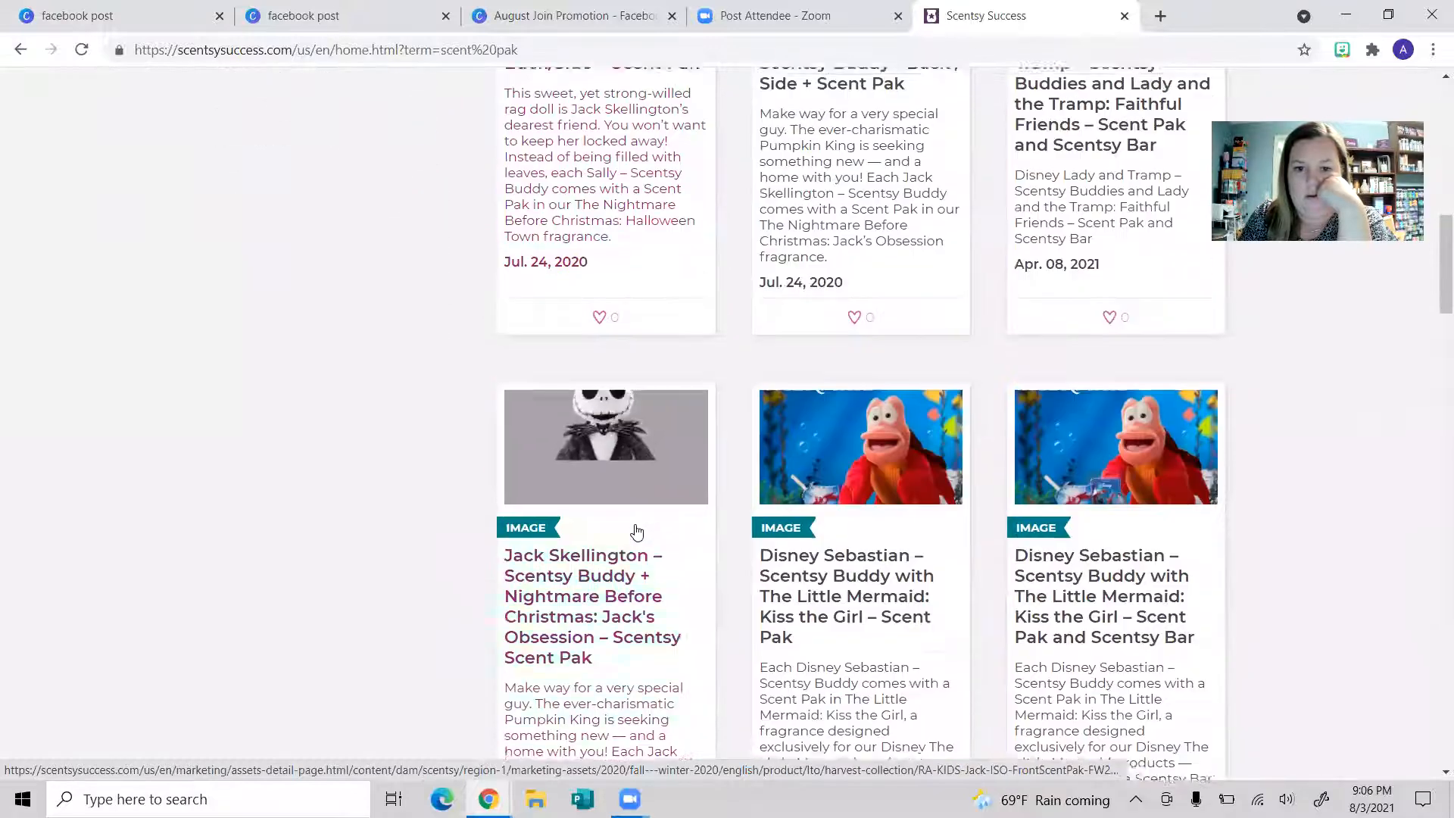
scroll(636, 530, "down", 15)
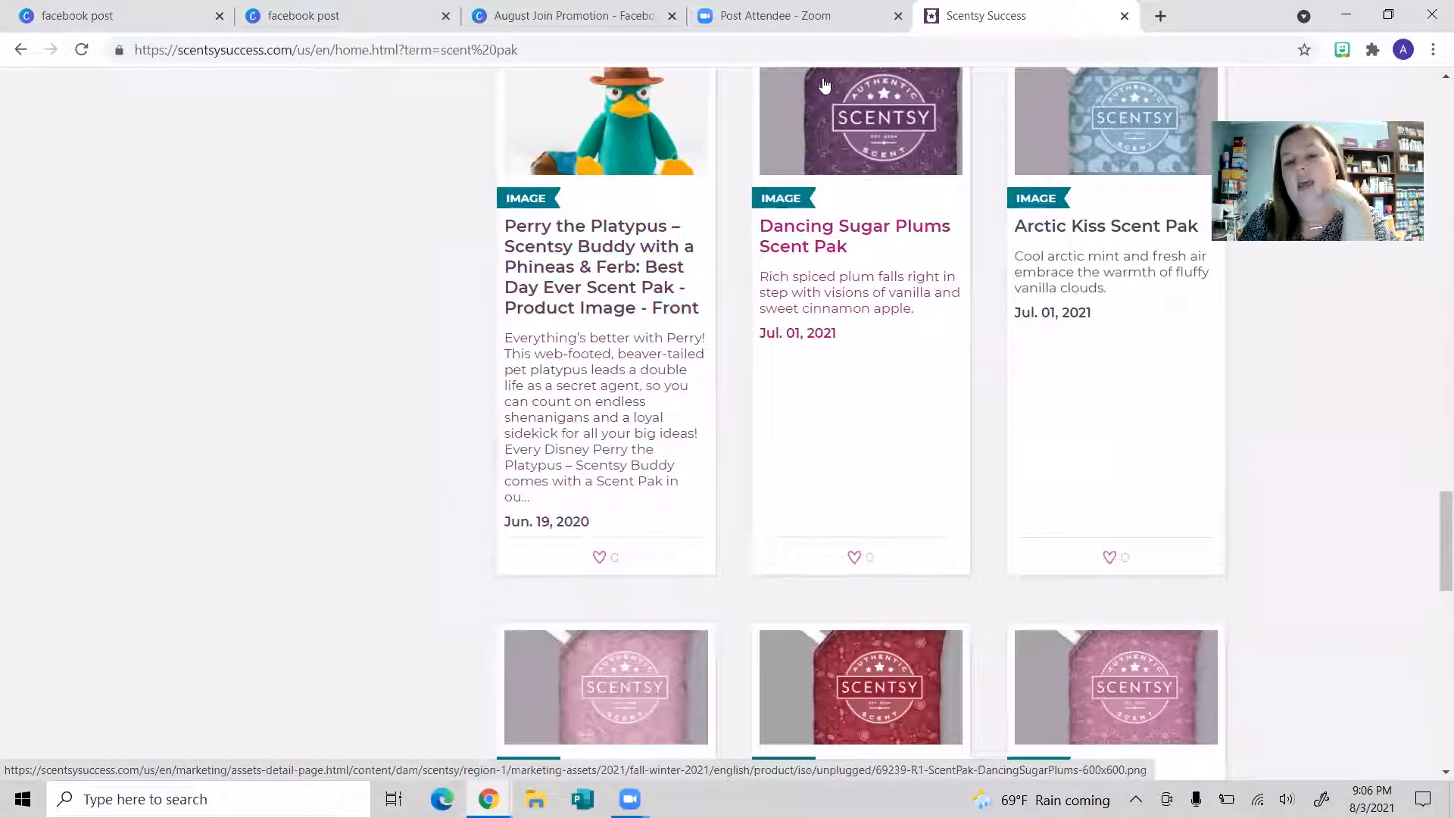
scroll(812, 341, "up", 2)
left_click(813, 344)
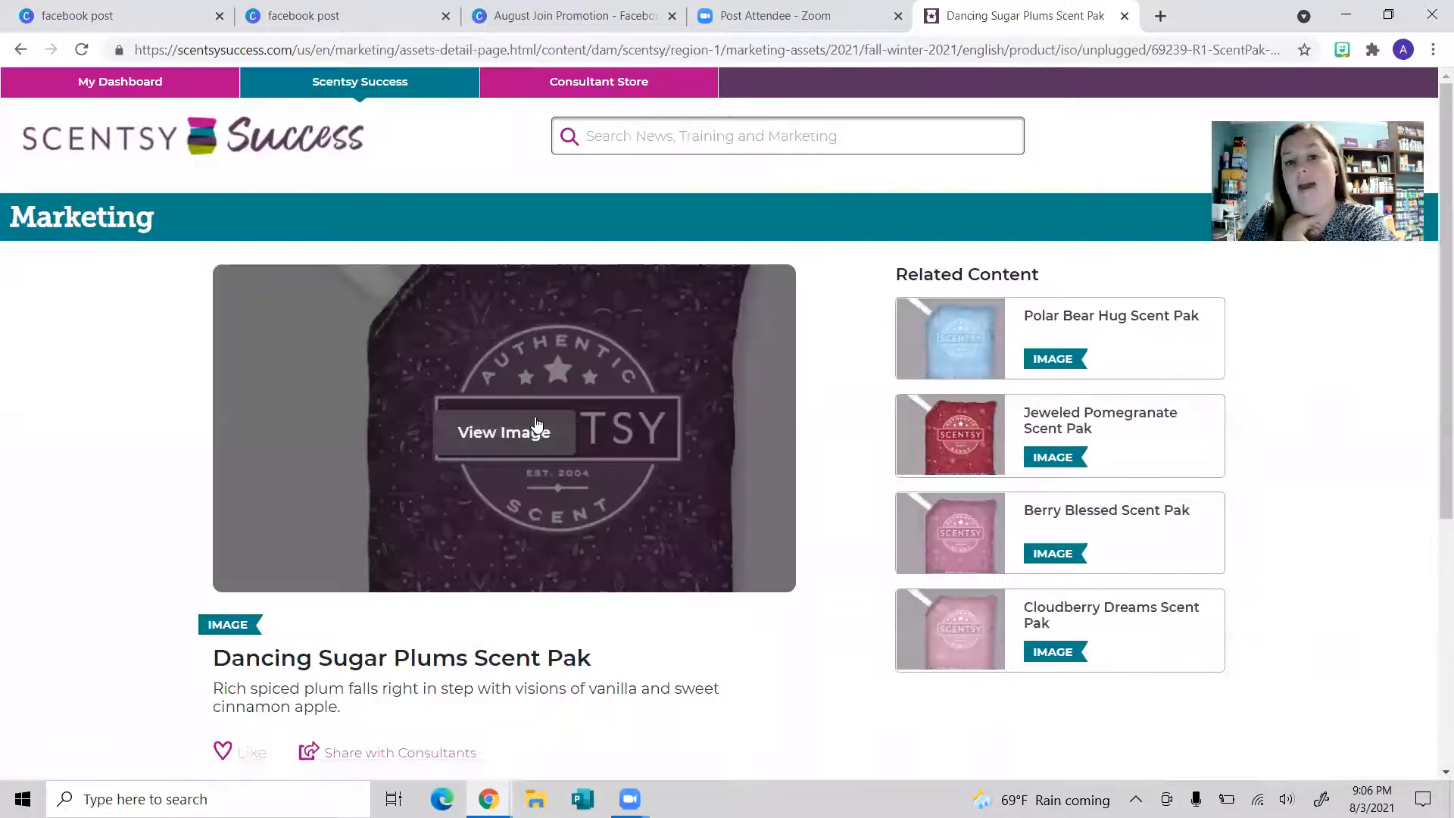
left_click(558, 428)
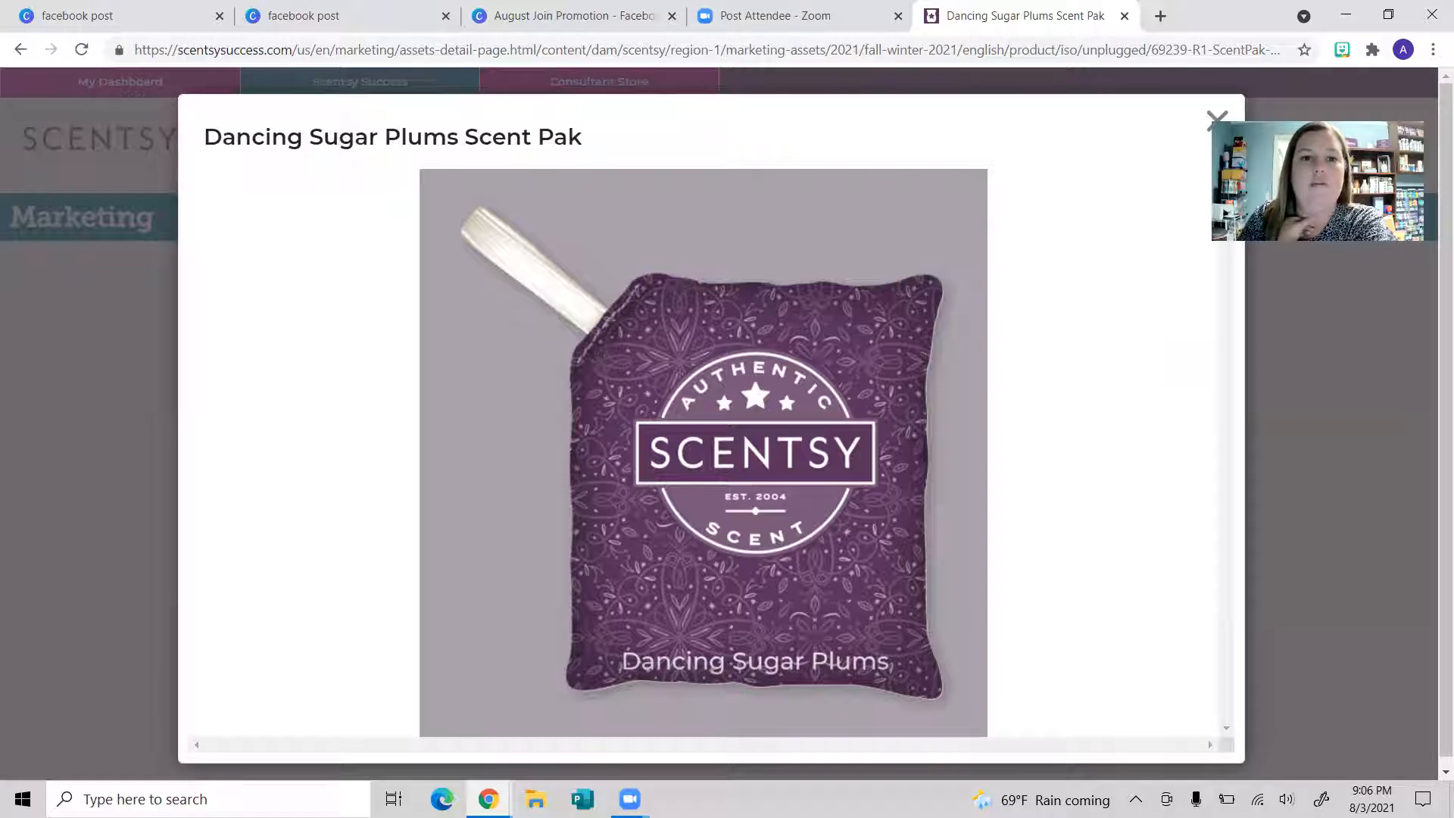
left_click(547, 16)
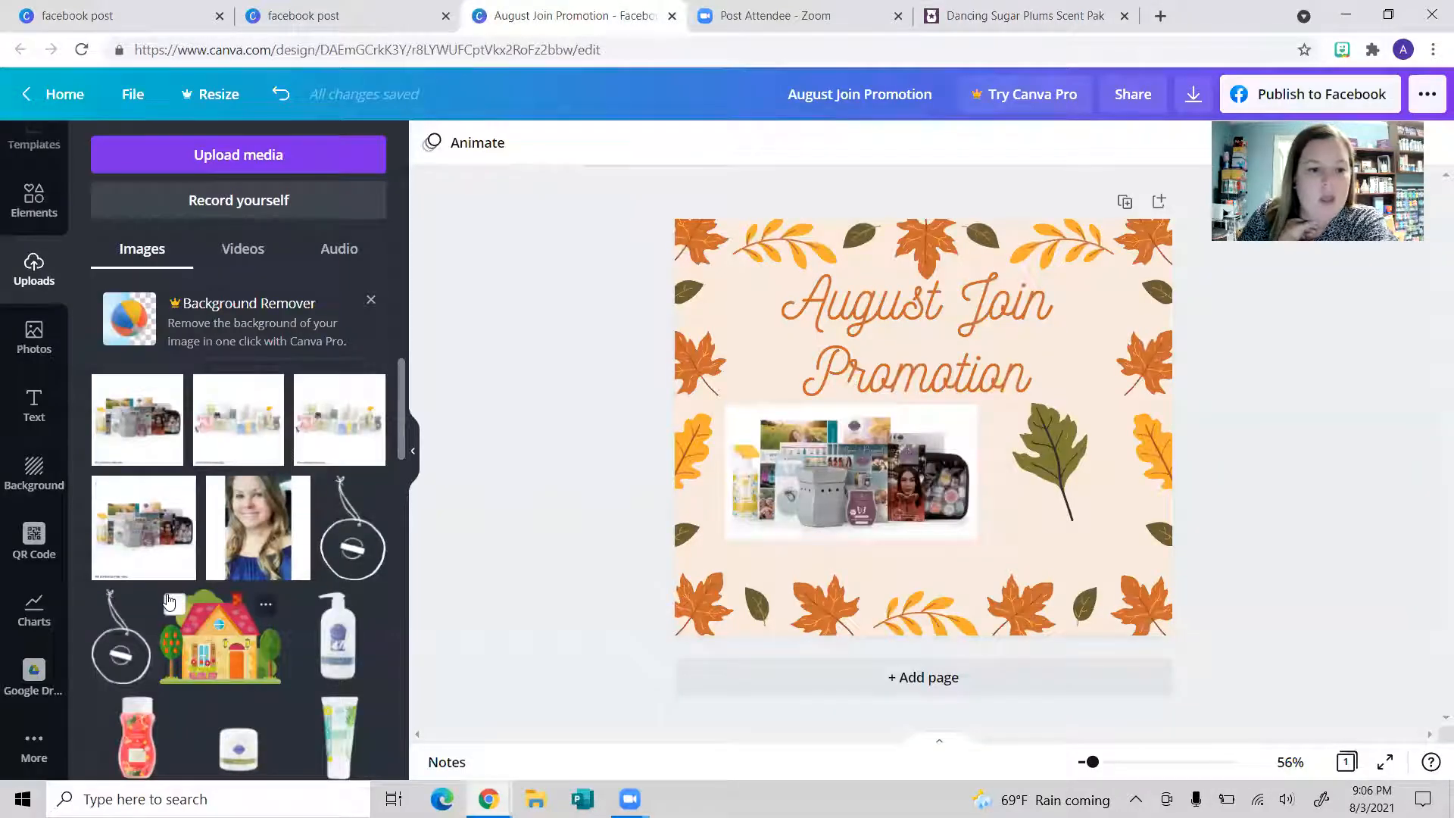
scroll(169, 602, "down", 2)
scroll(169, 602, "down", 1)
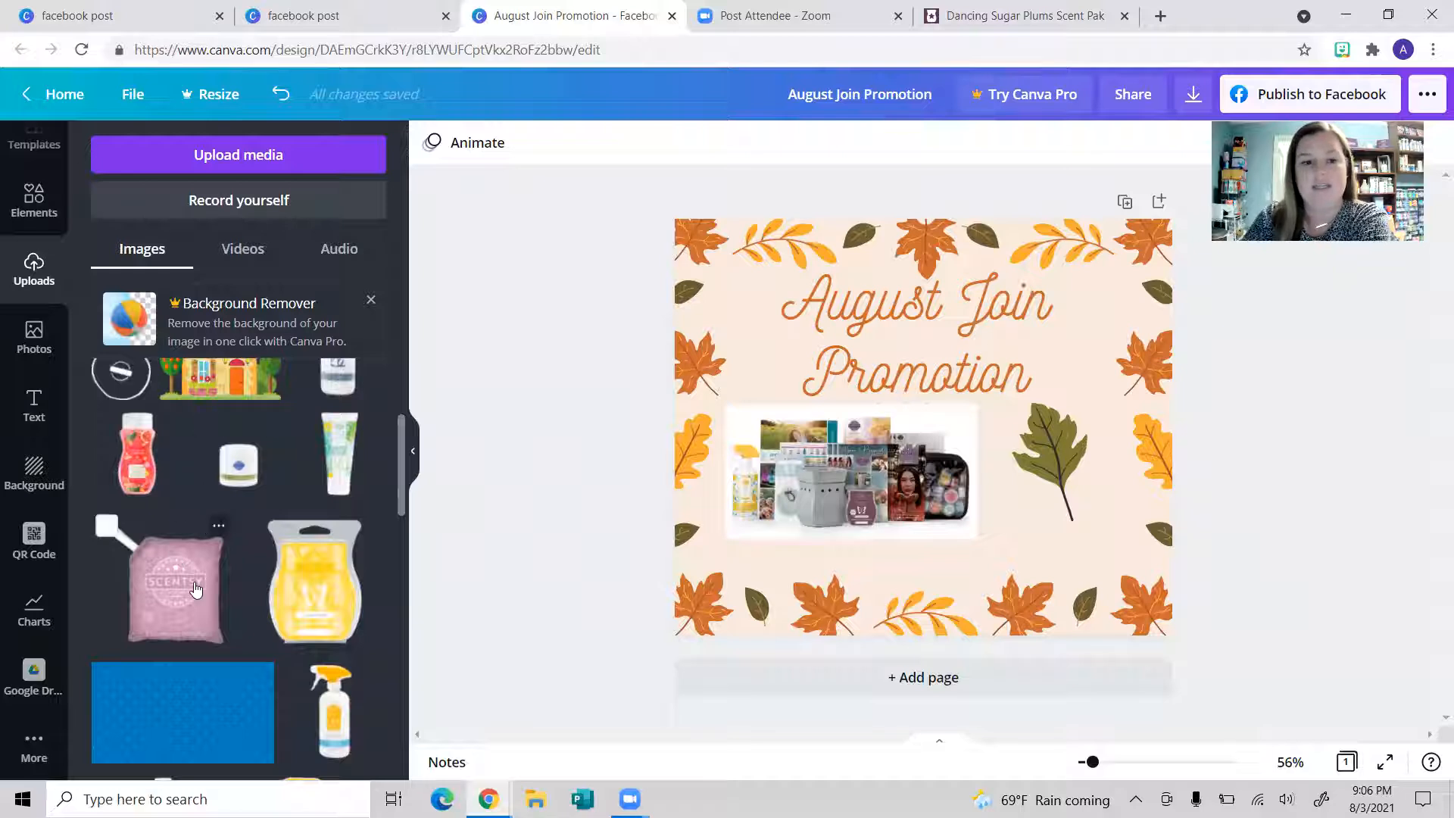
left_click(194, 582)
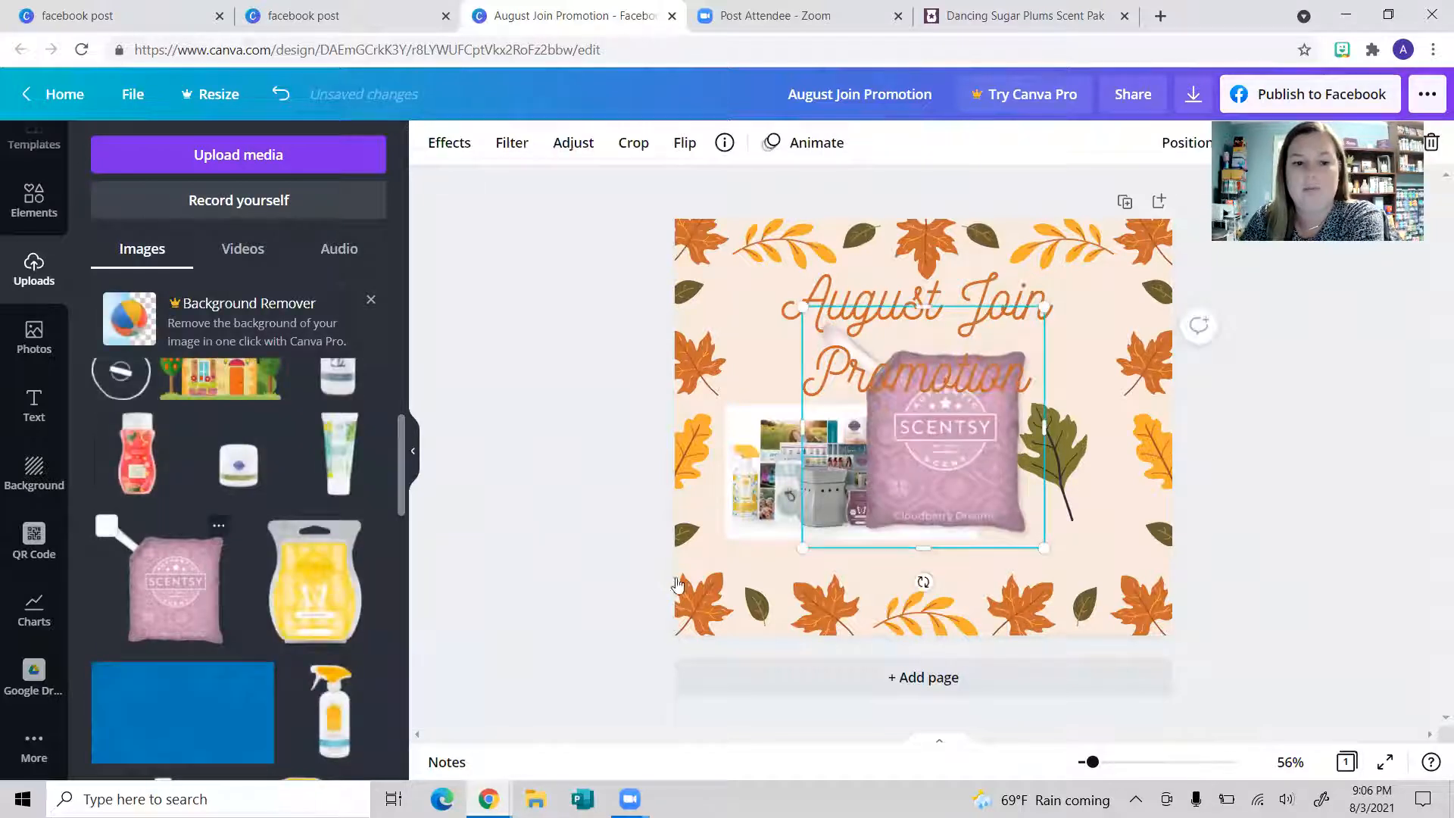
left_click_drag(897, 491, 1042, 383)
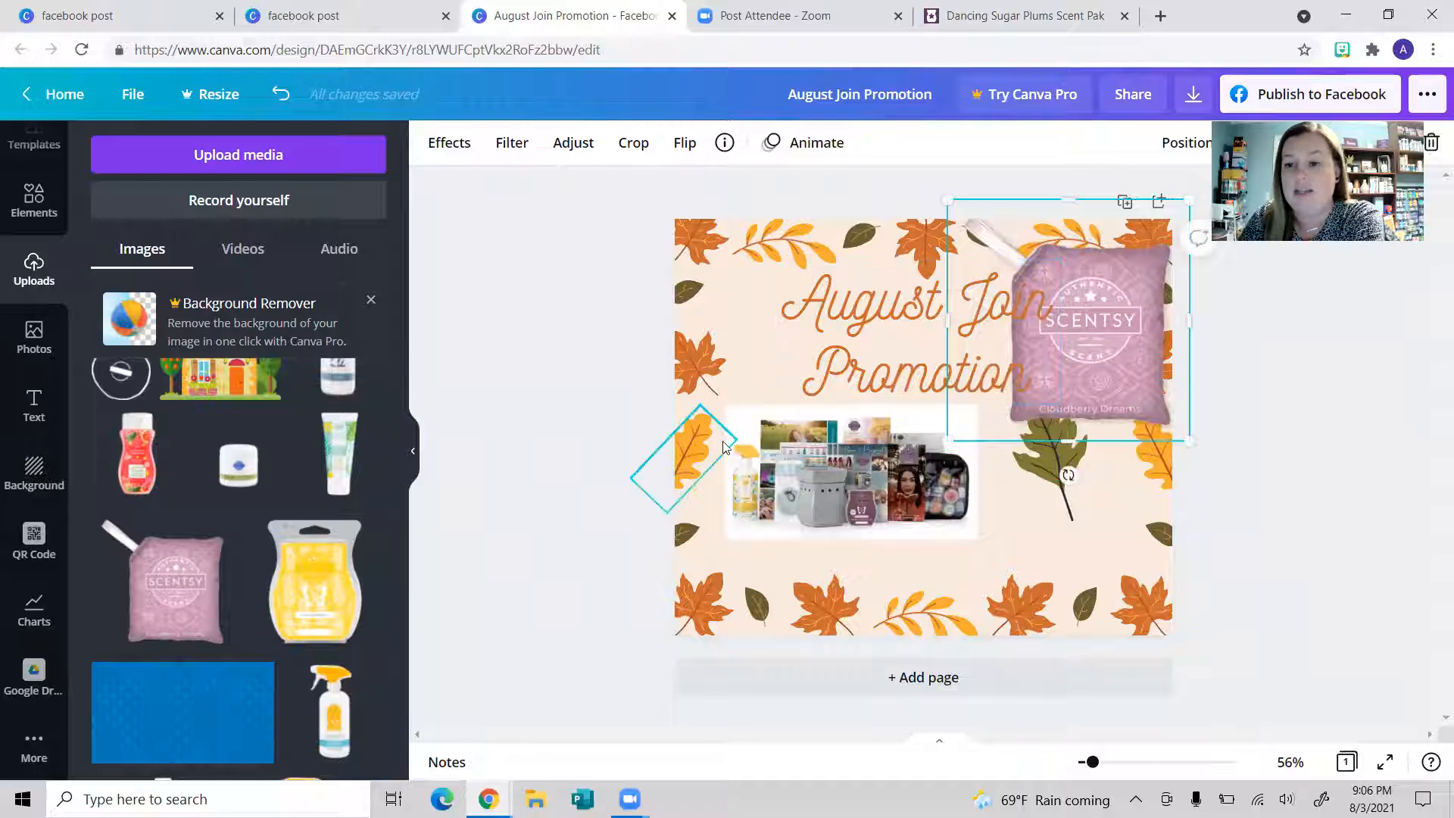
left_click_drag(748, 428, 750, 425)
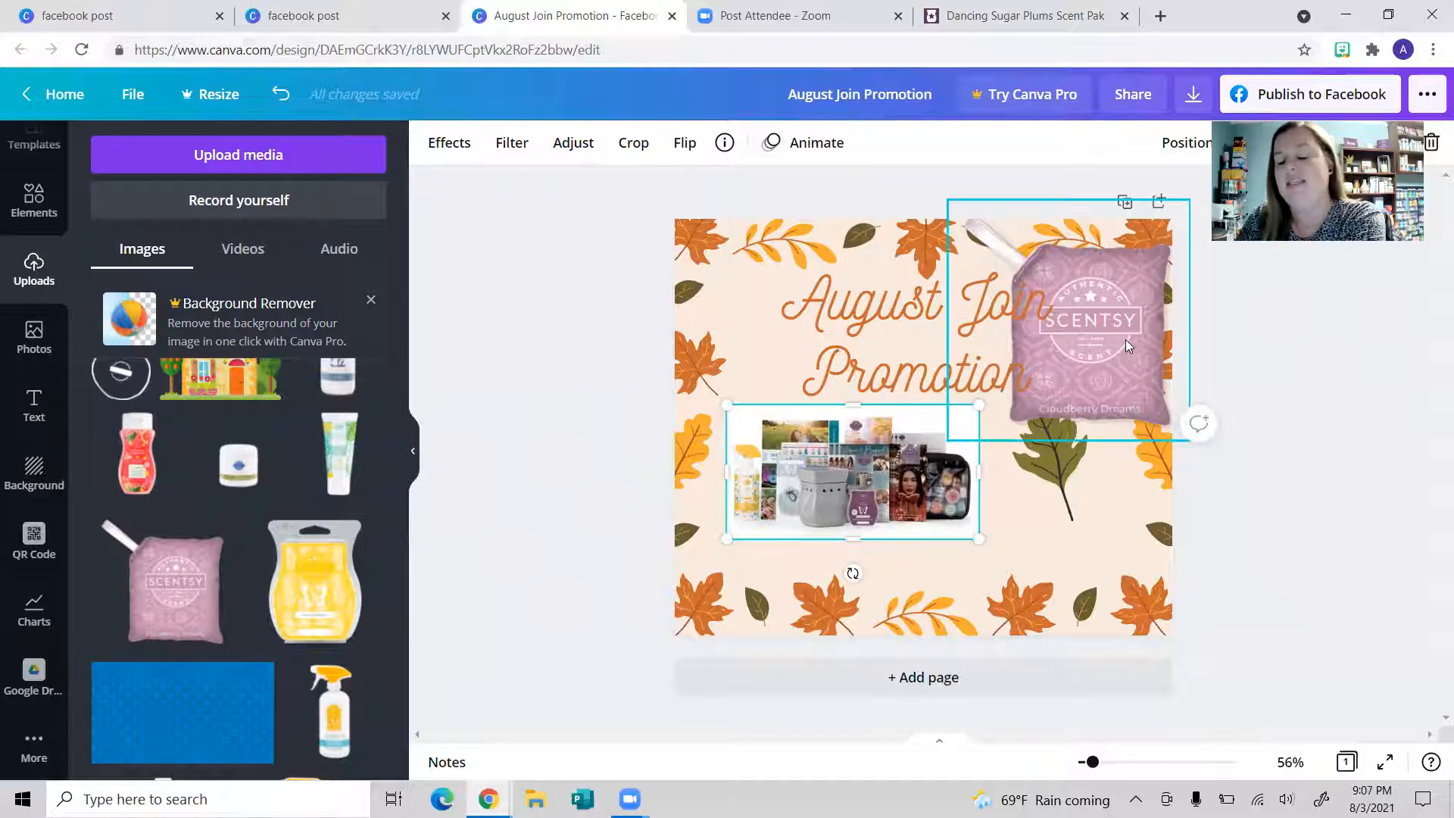
left_click_drag(1121, 344, 1060, 390)
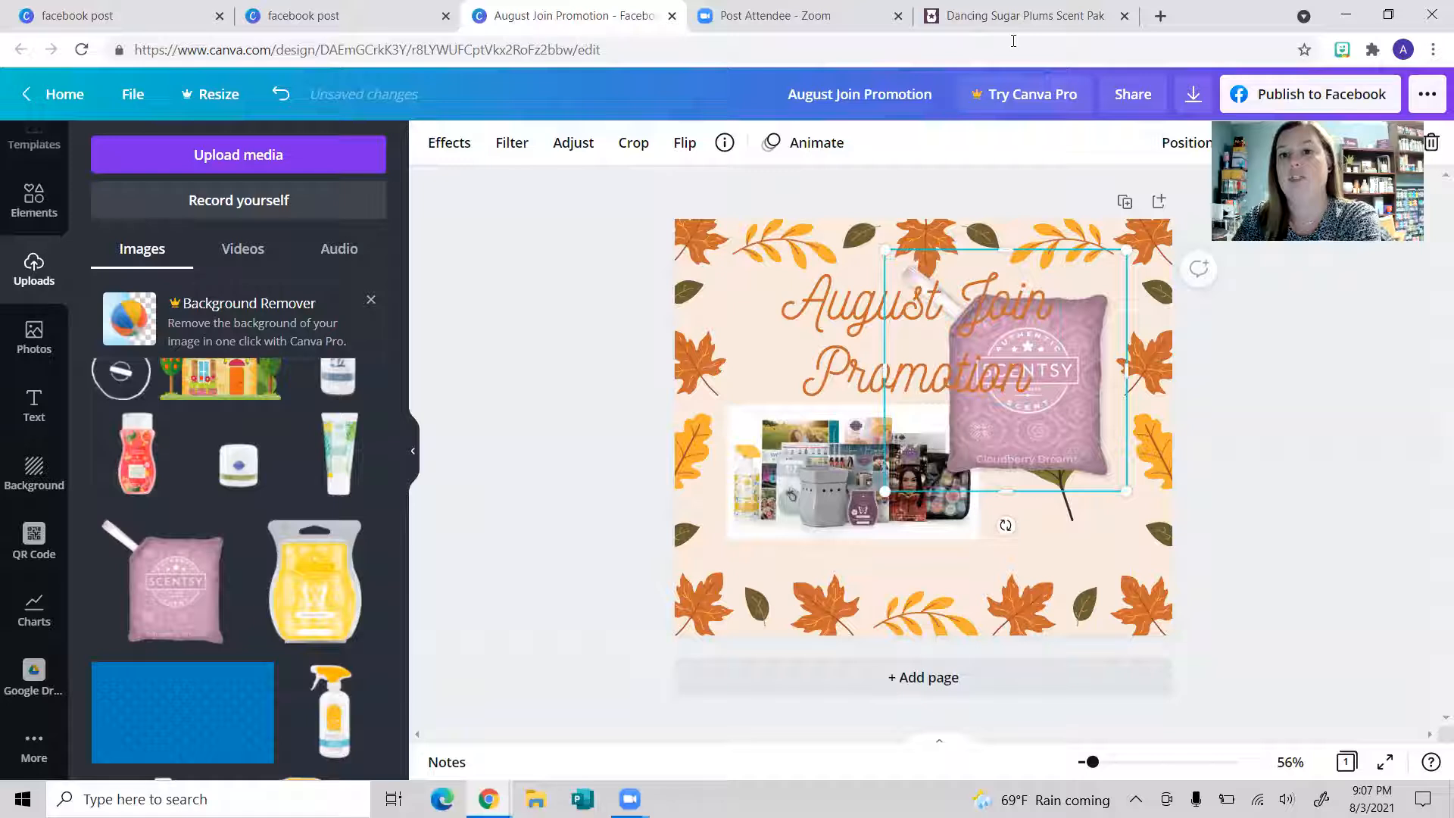
left_click(1011, 17)
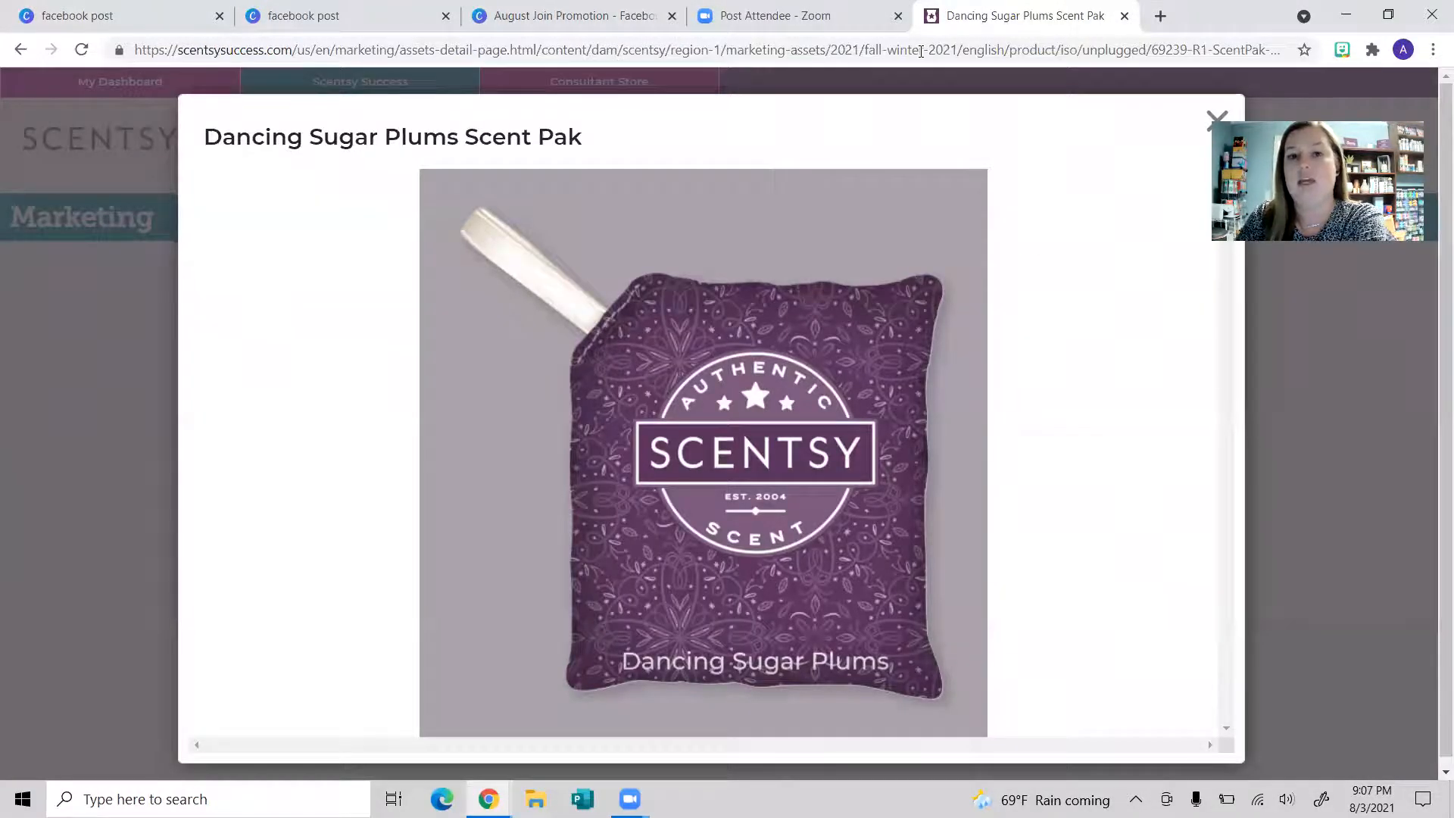
left_click(573, 16)
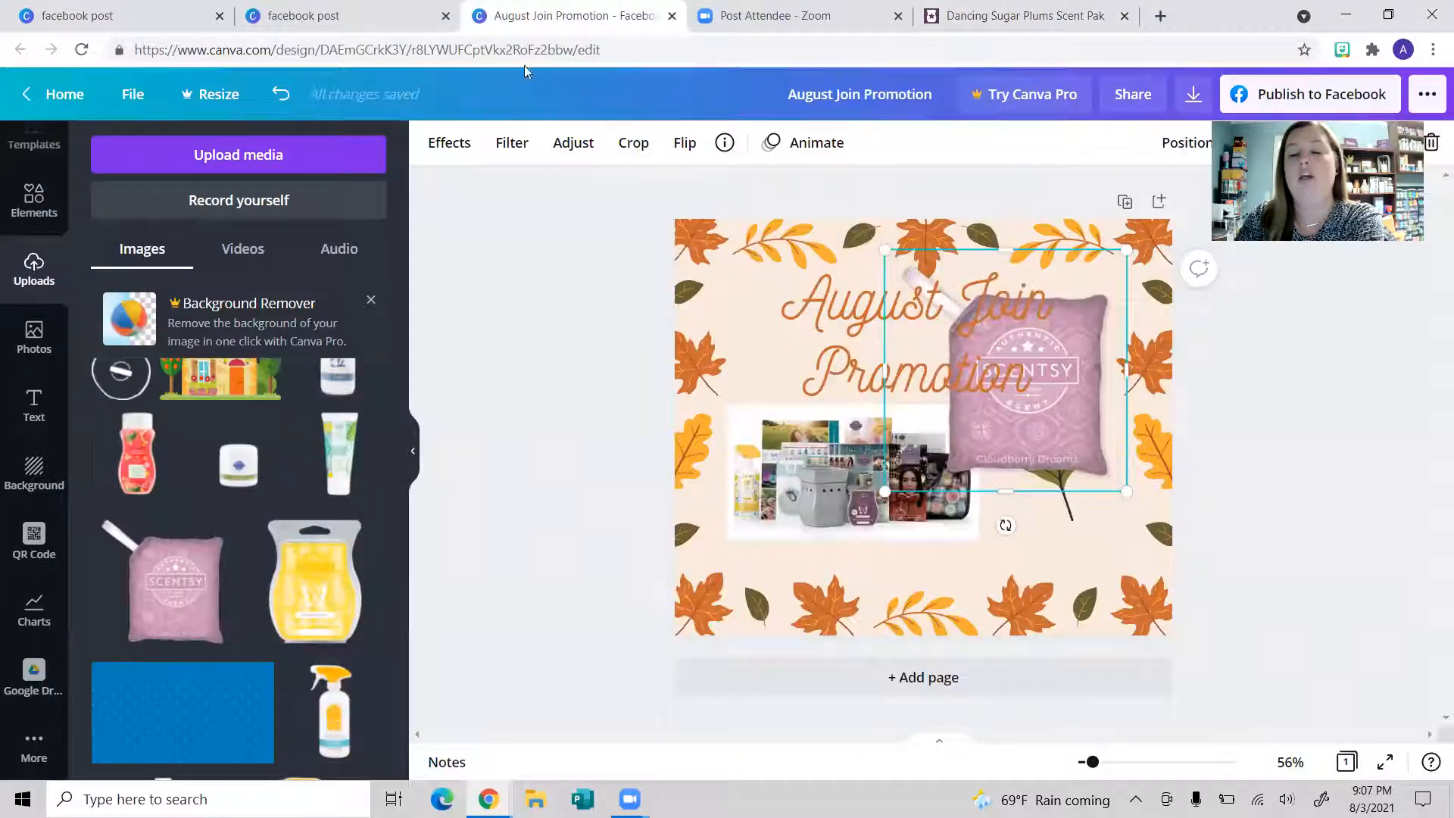
left_click_drag(1029, 379, 1070, 511)
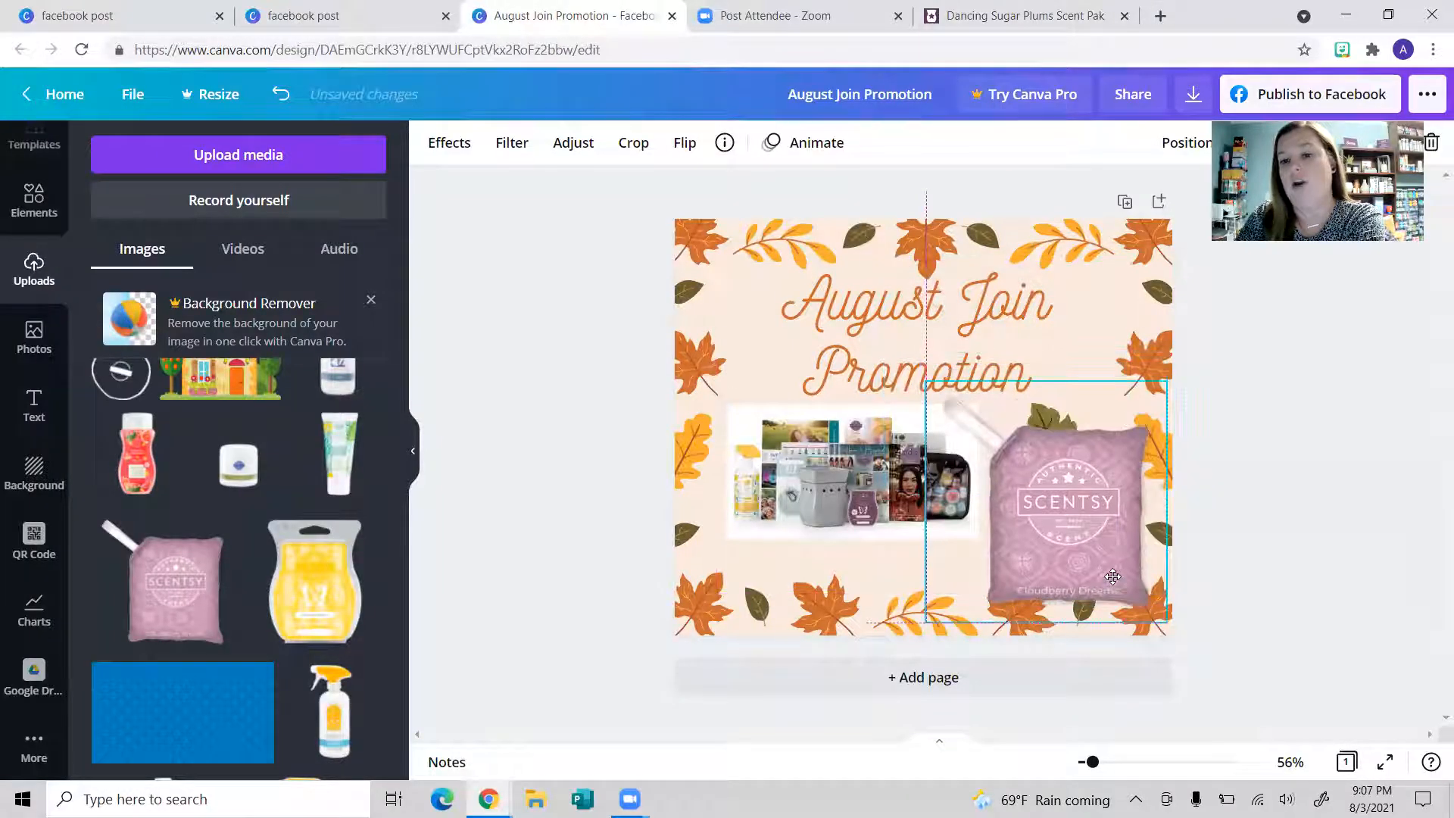
key("Delete")
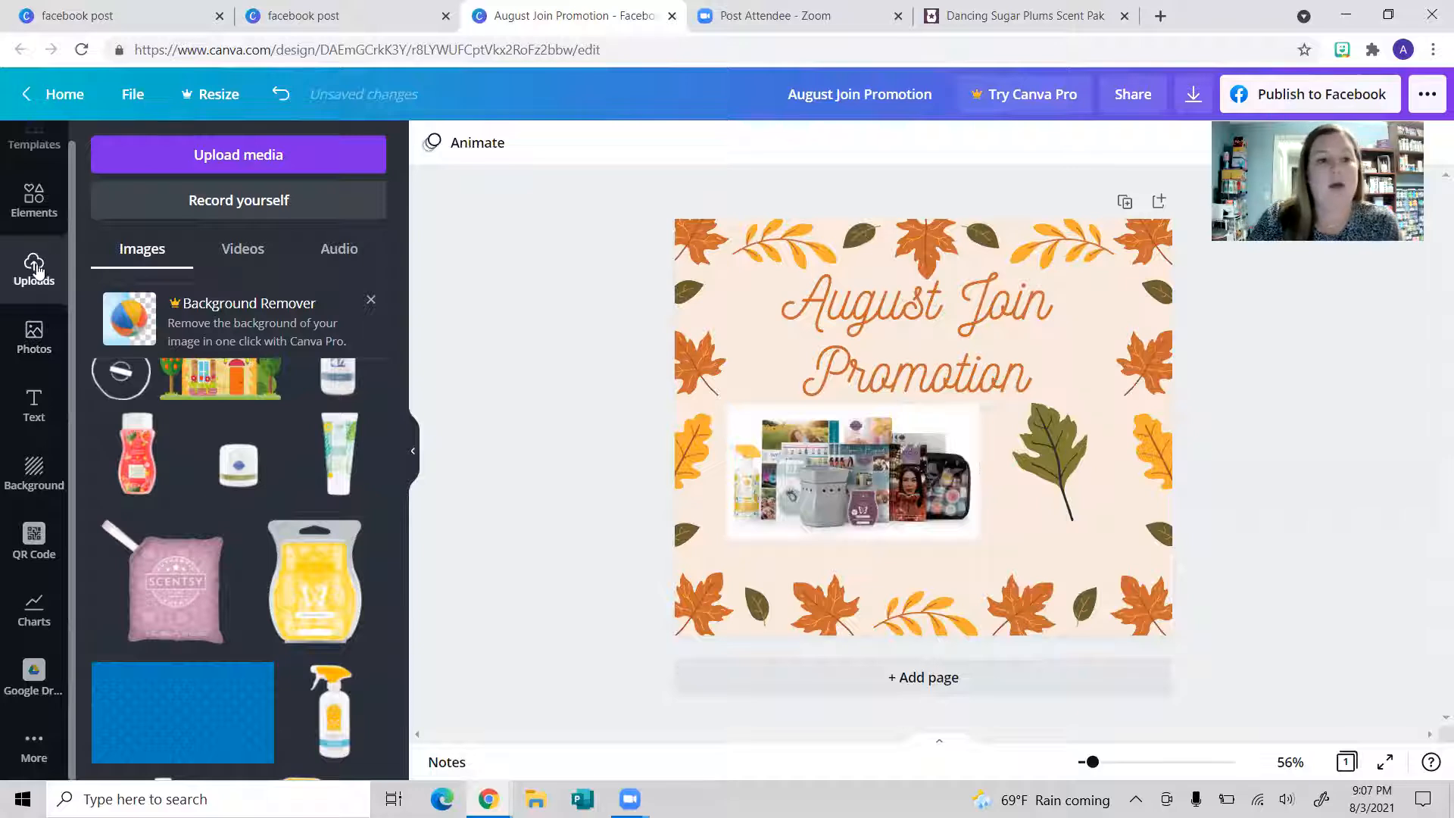
Step: Add a floral wreath photo from the Flowers photos, reposition it, then delete it
left_click(29, 354)
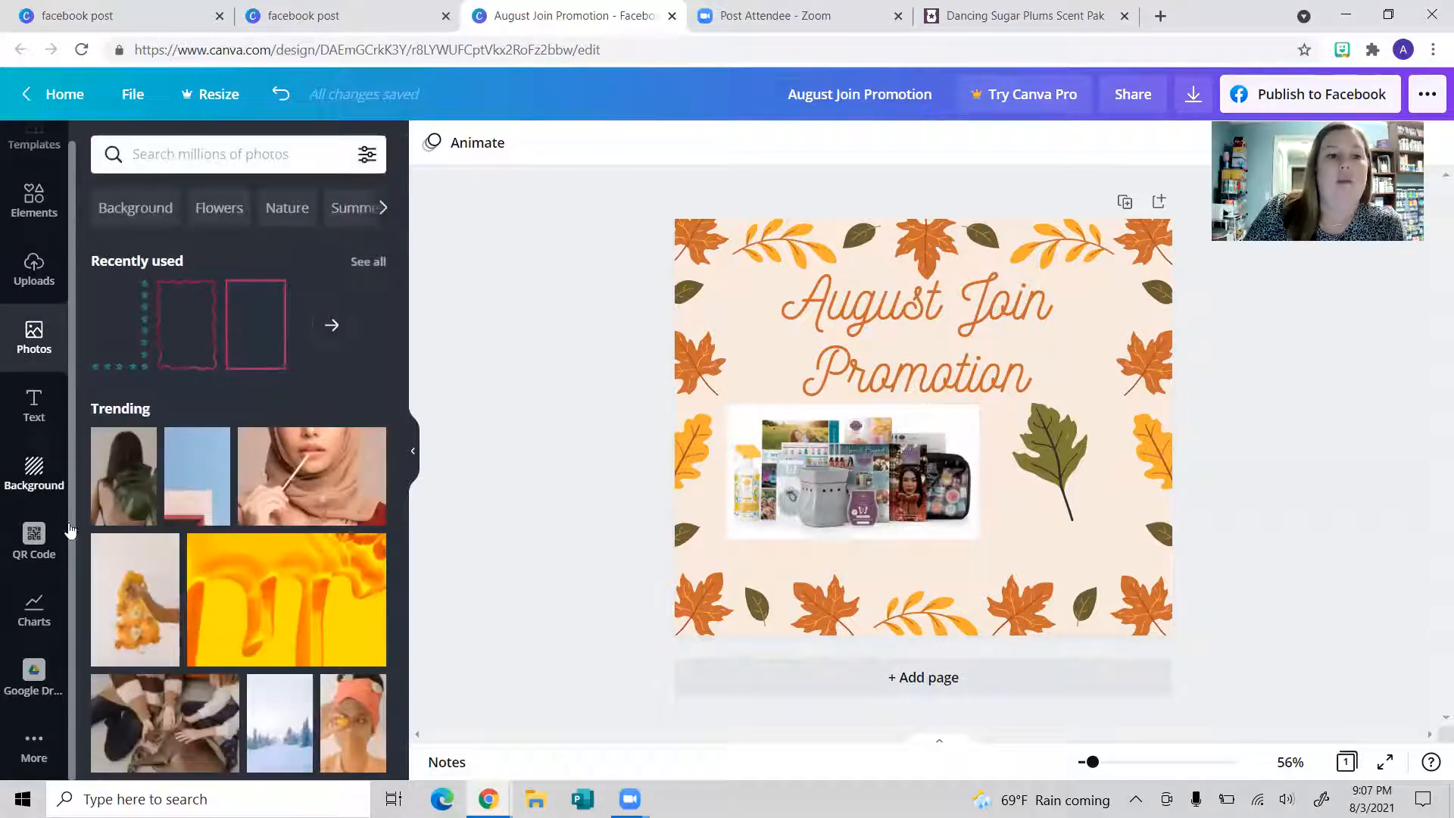
scroll(129, 579, "down", 3)
scroll(130, 579, "down", 6)
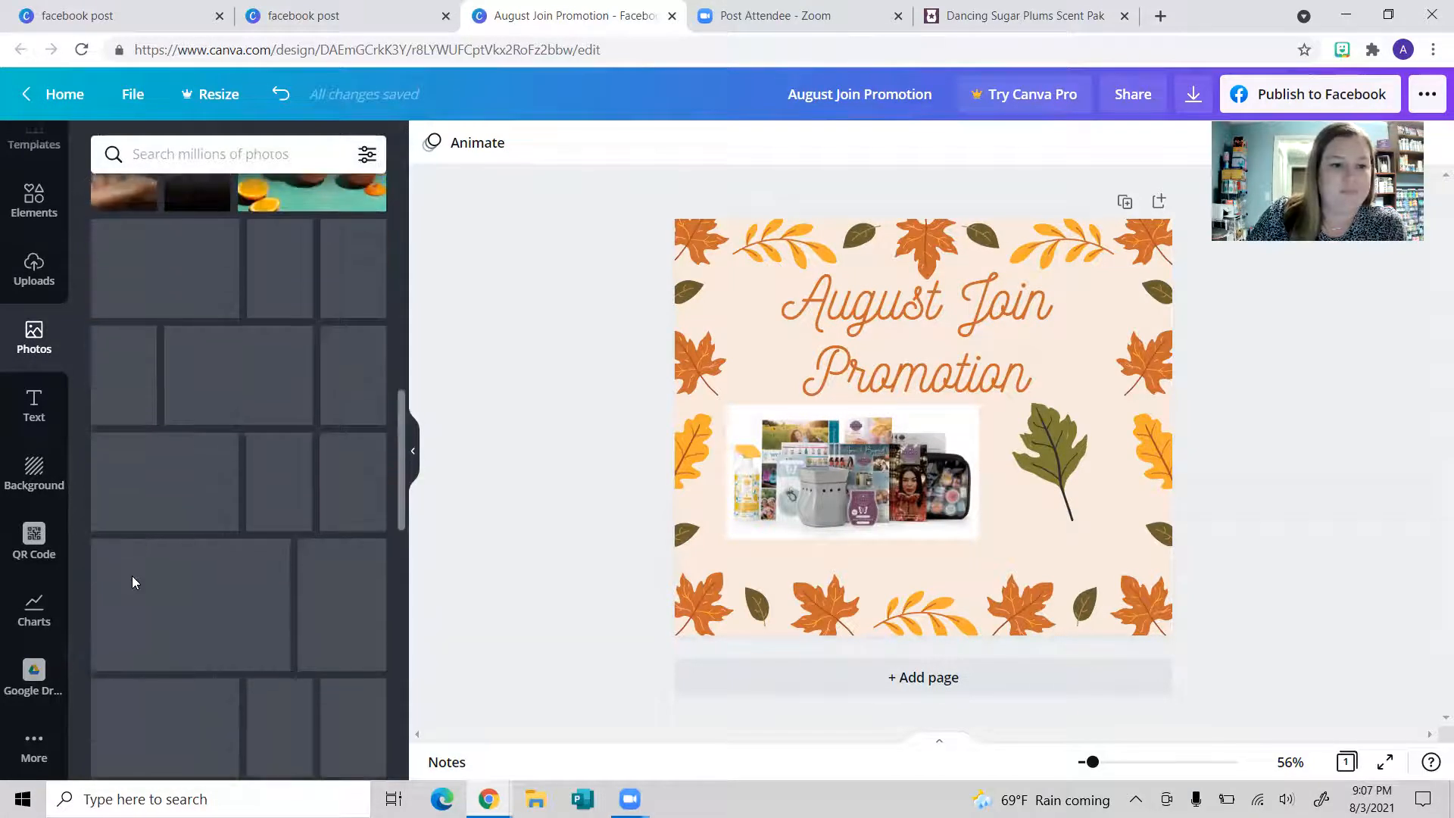
scroll(132, 579, "up", 6)
scroll(137, 581, "up", 3)
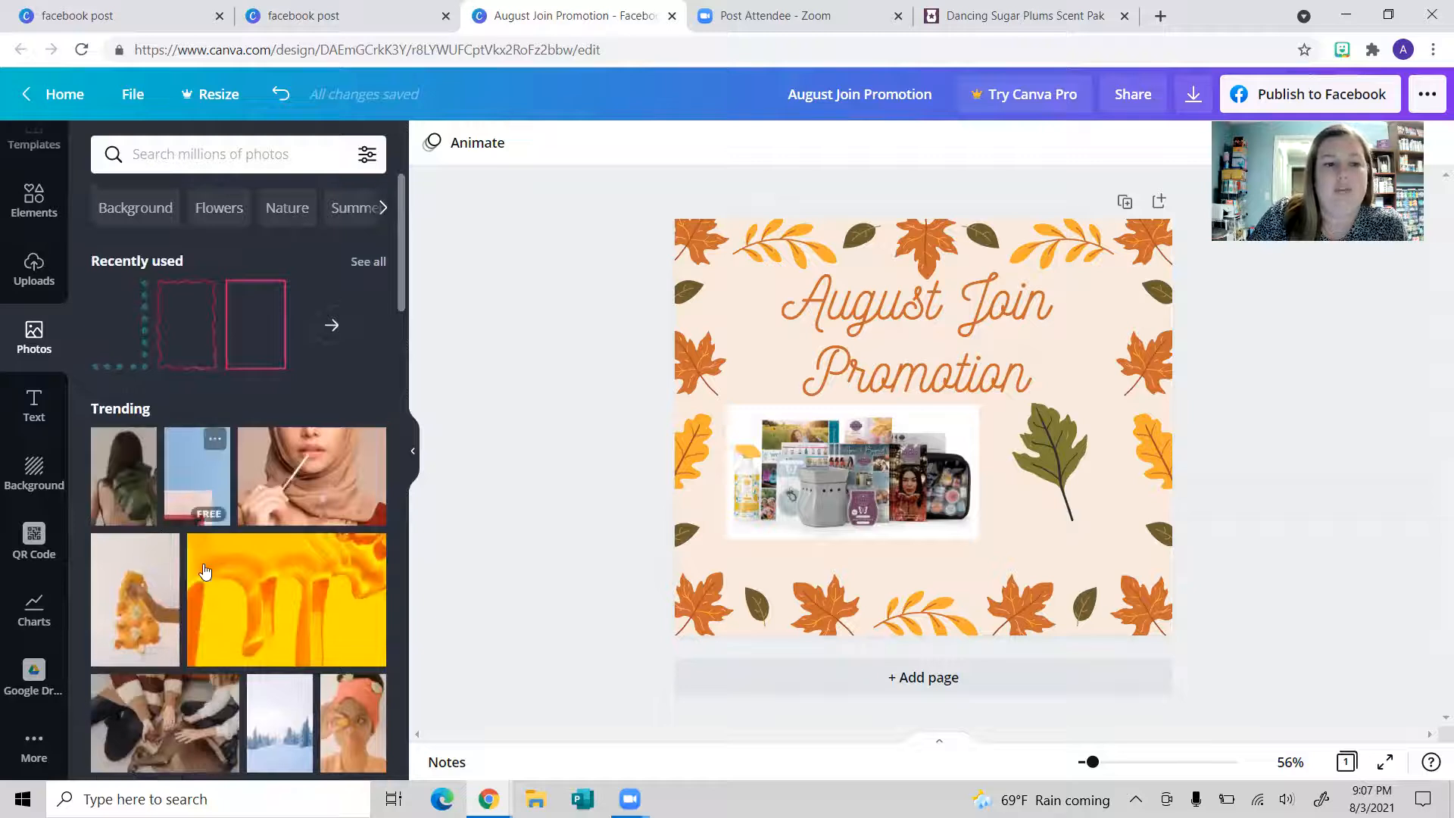
left_click(227, 211)
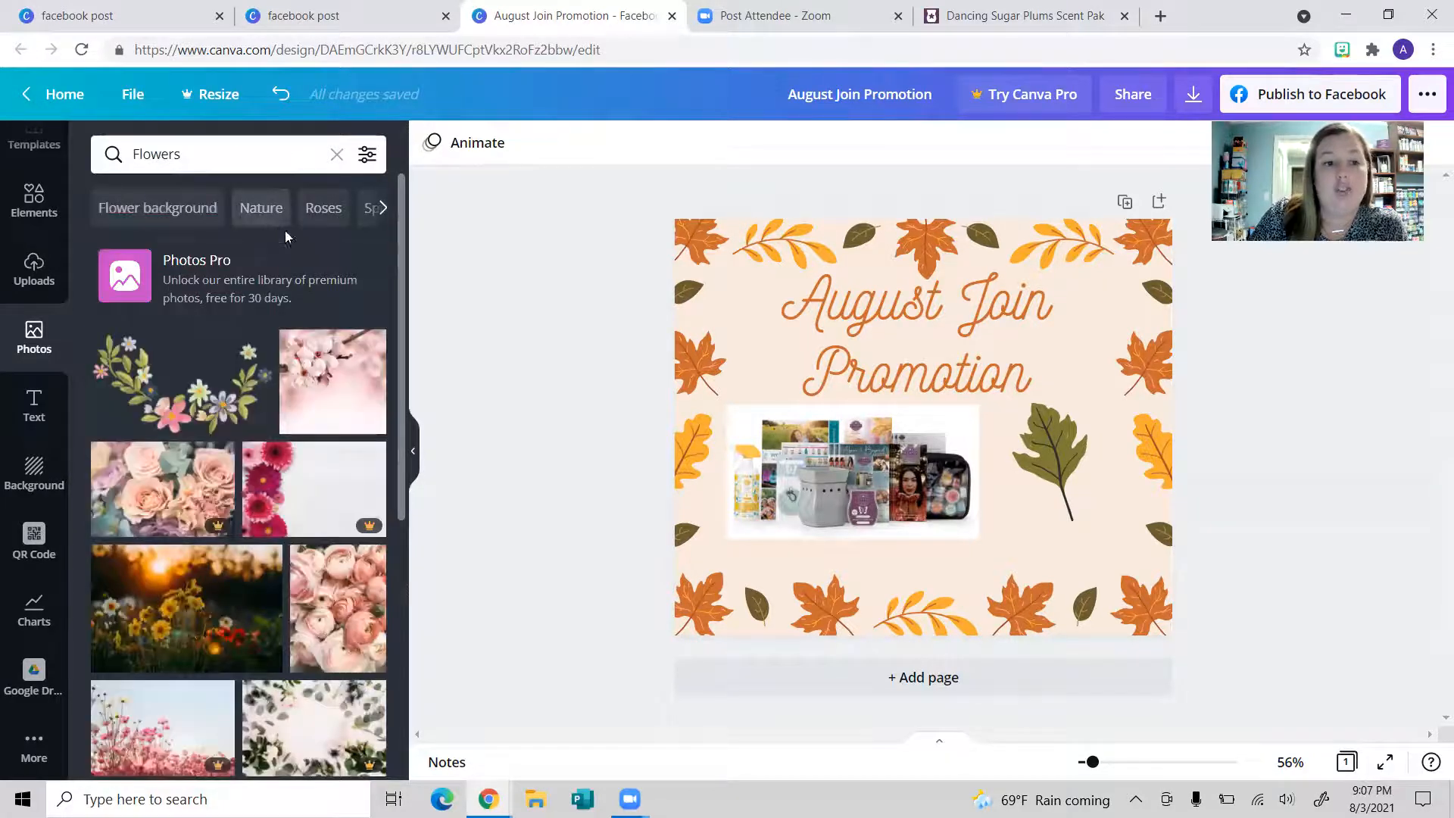
left_click(157, 395)
left_click_drag(1049, 456, 1064, 491)
key("Delete")
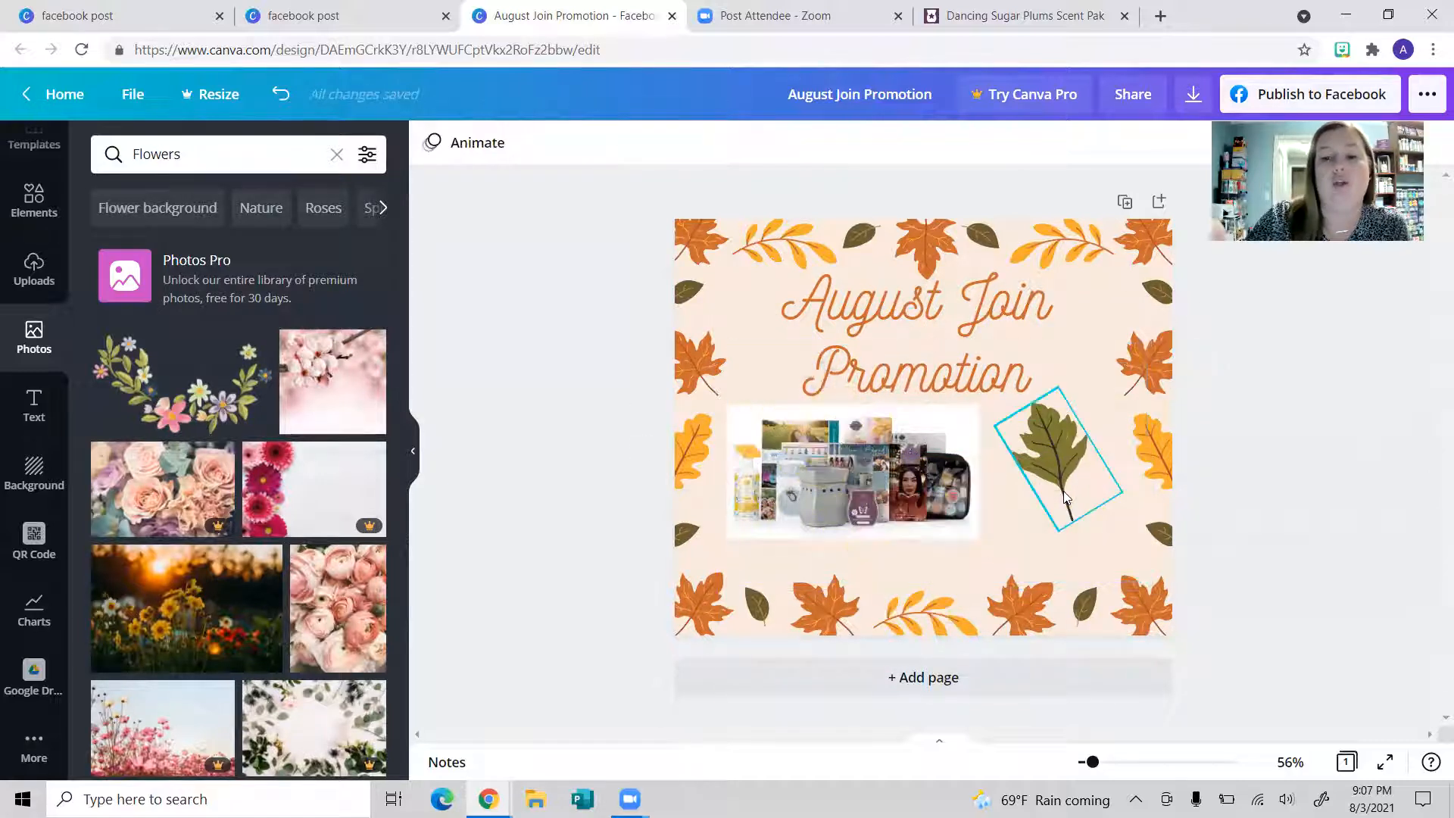
Step: Browse 'leaves' images in the Background panel
left_click(32, 409)
left_click(23, 496)
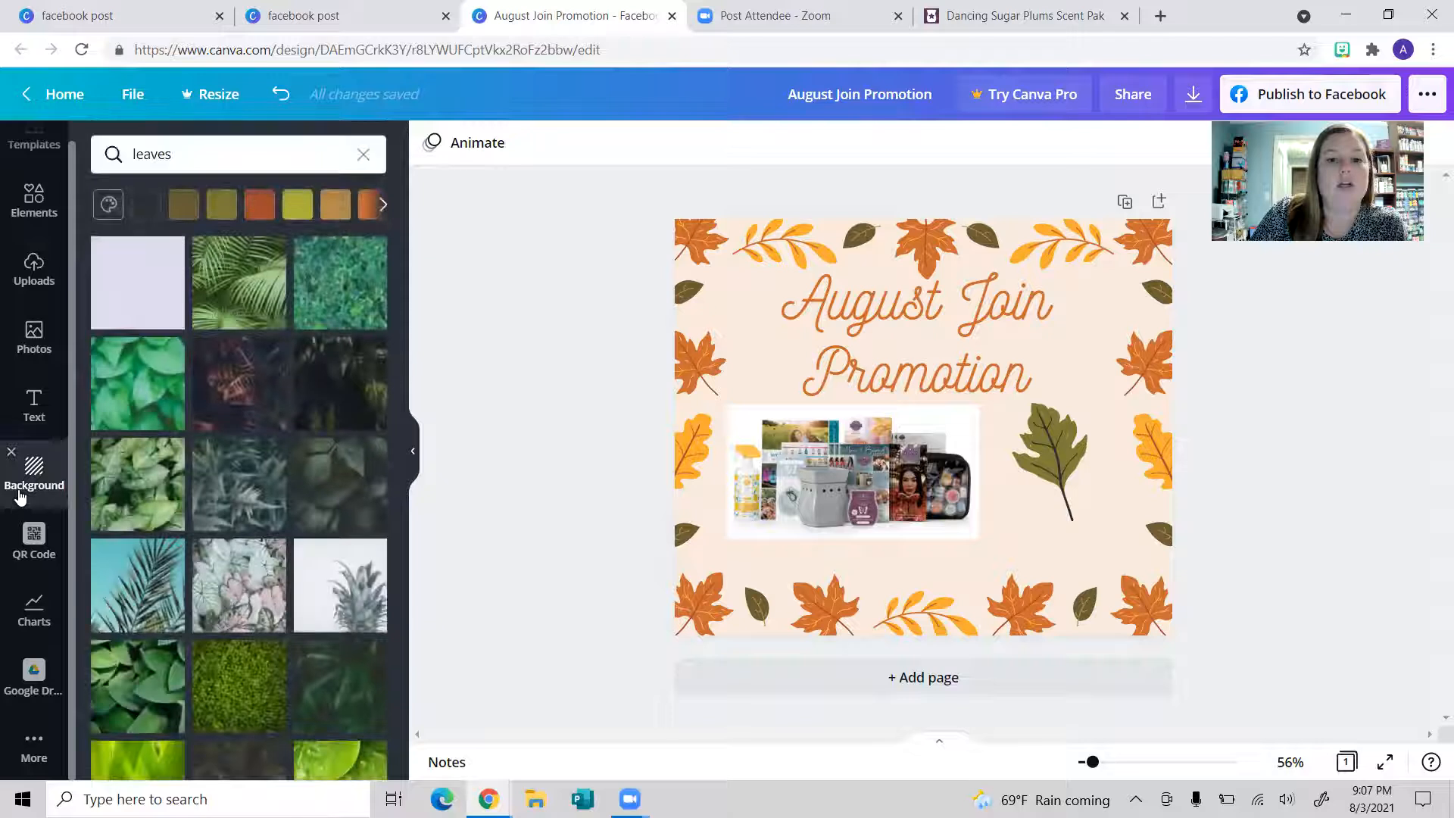
scroll(356, 581, "down", 8)
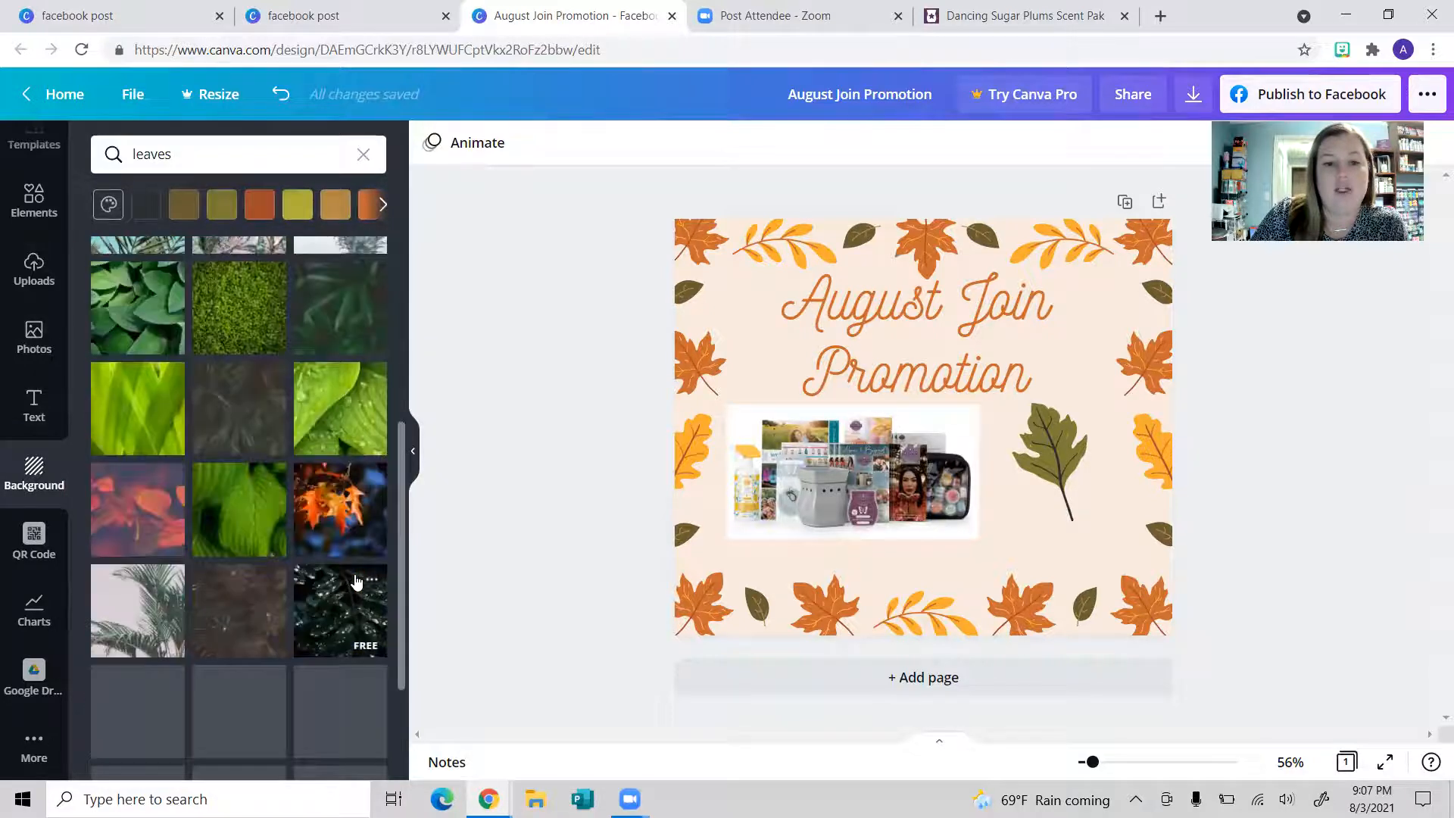
Step: Apply the yellow-green water-drop leaf photo as the post background and open the QR Code generator
left_click(360, 657)
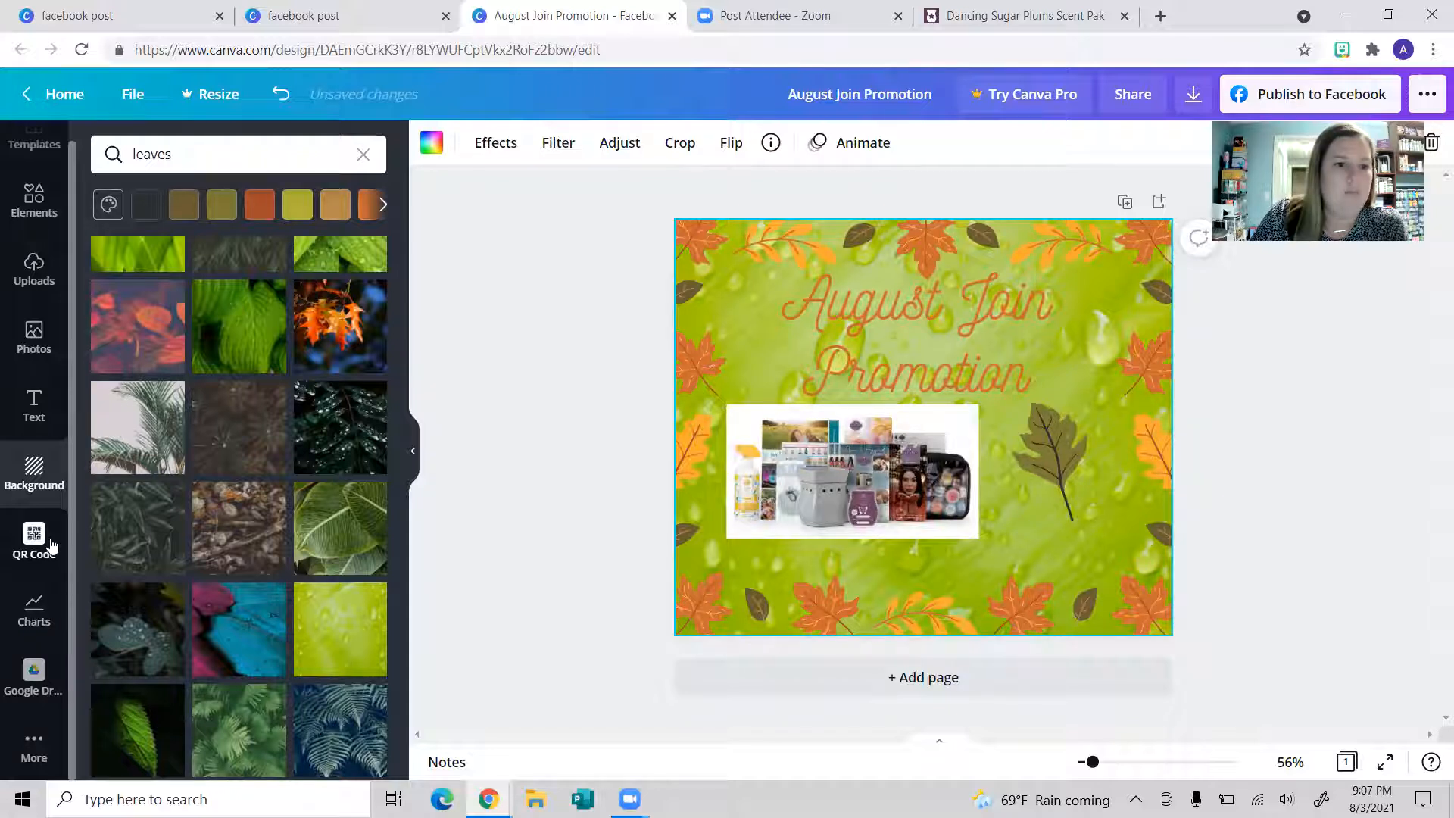
left_click(29, 559)
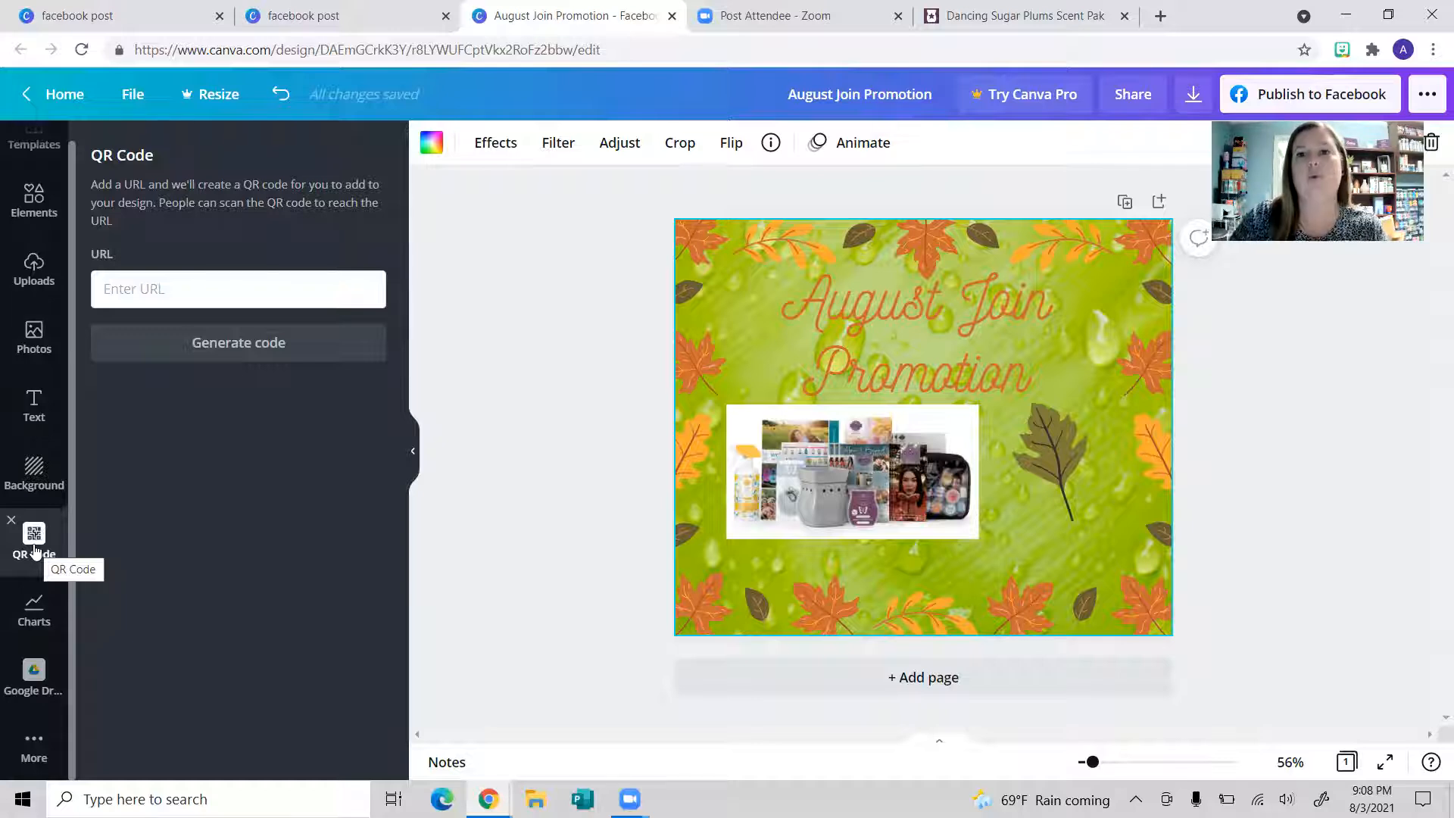
Step: In the Scentsy tab, navigate to the personal Scentsy shop site and select its address
left_click(1120, 6)
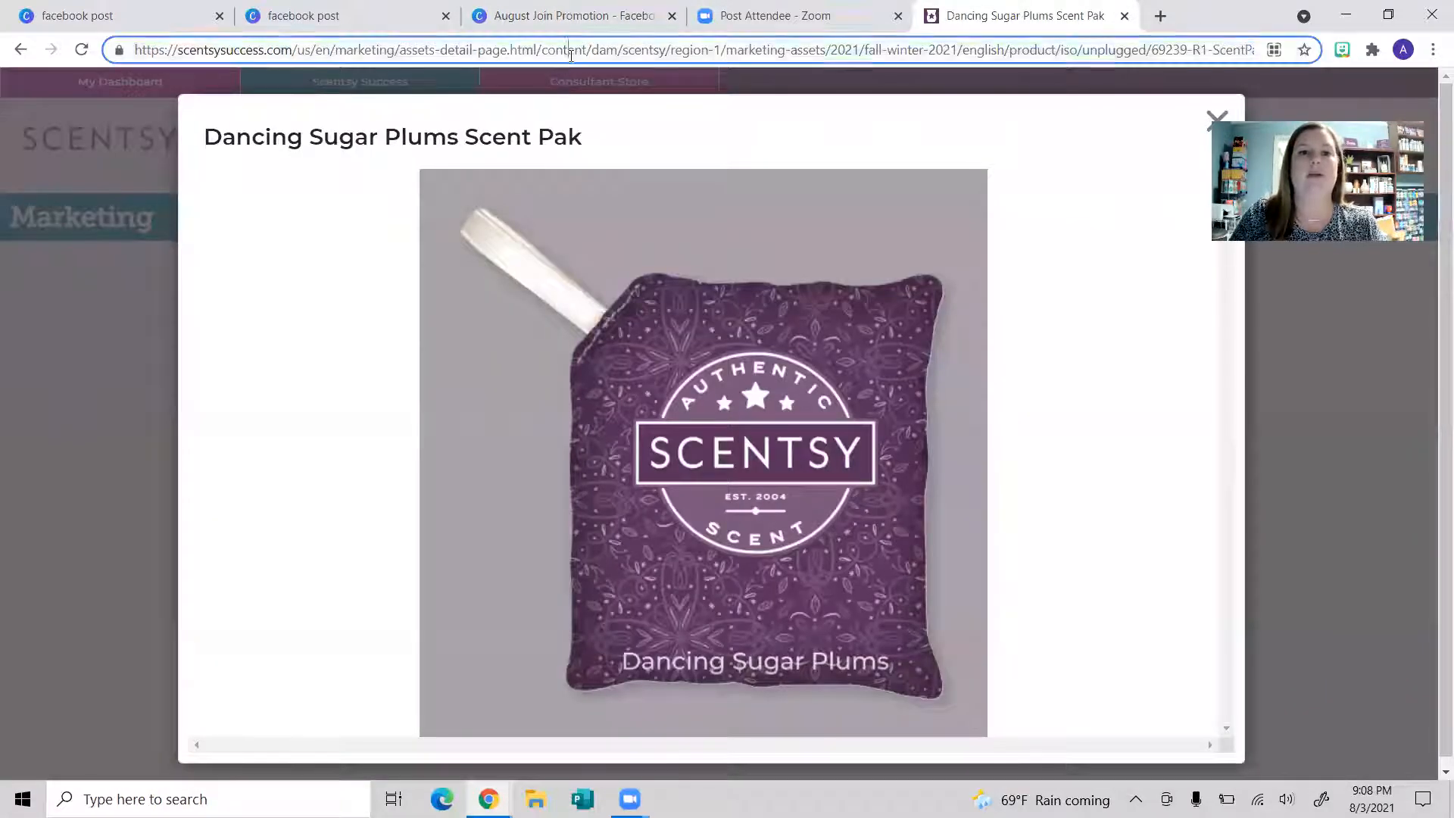
left_click(570, 54)
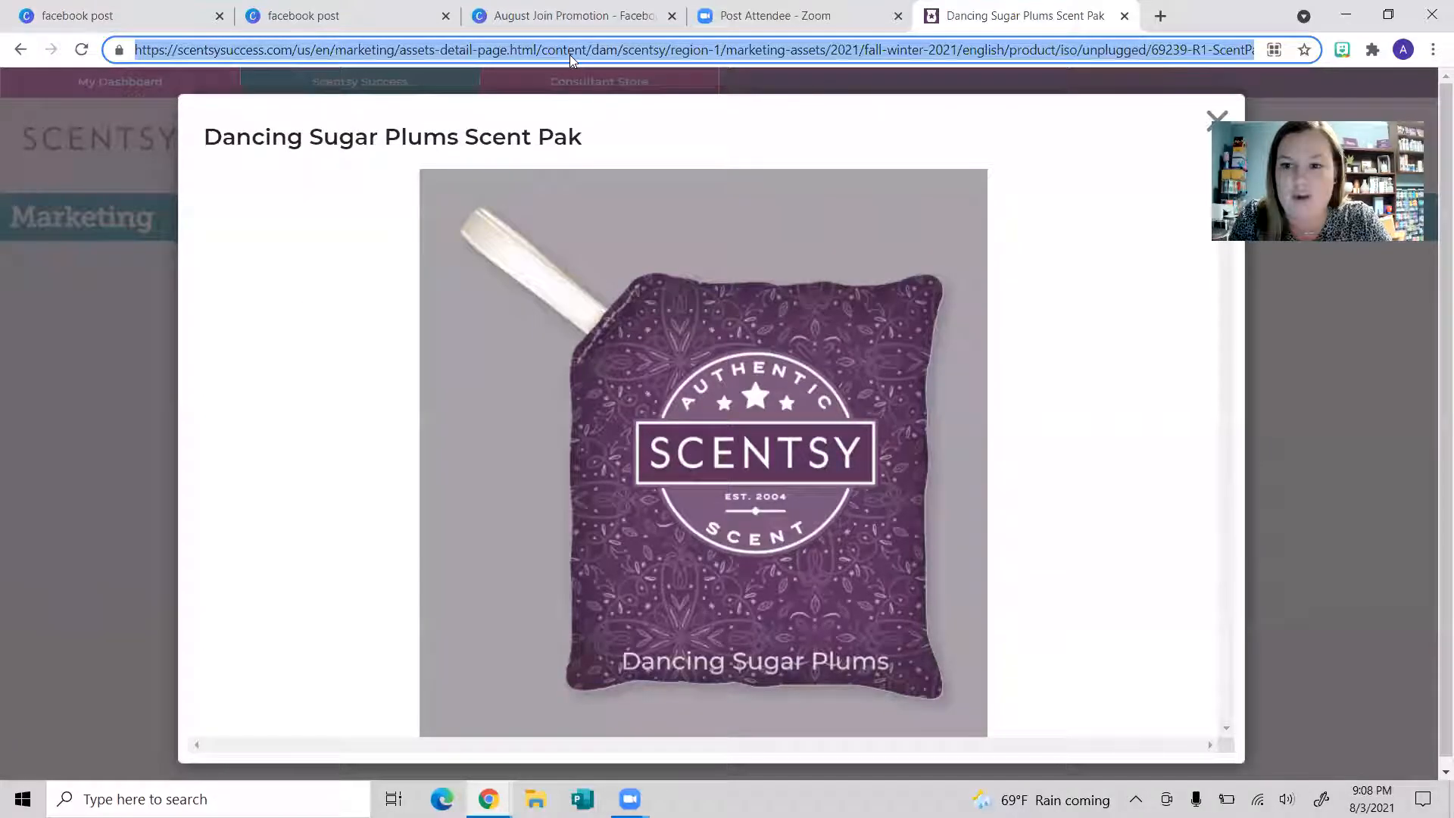
type("al")
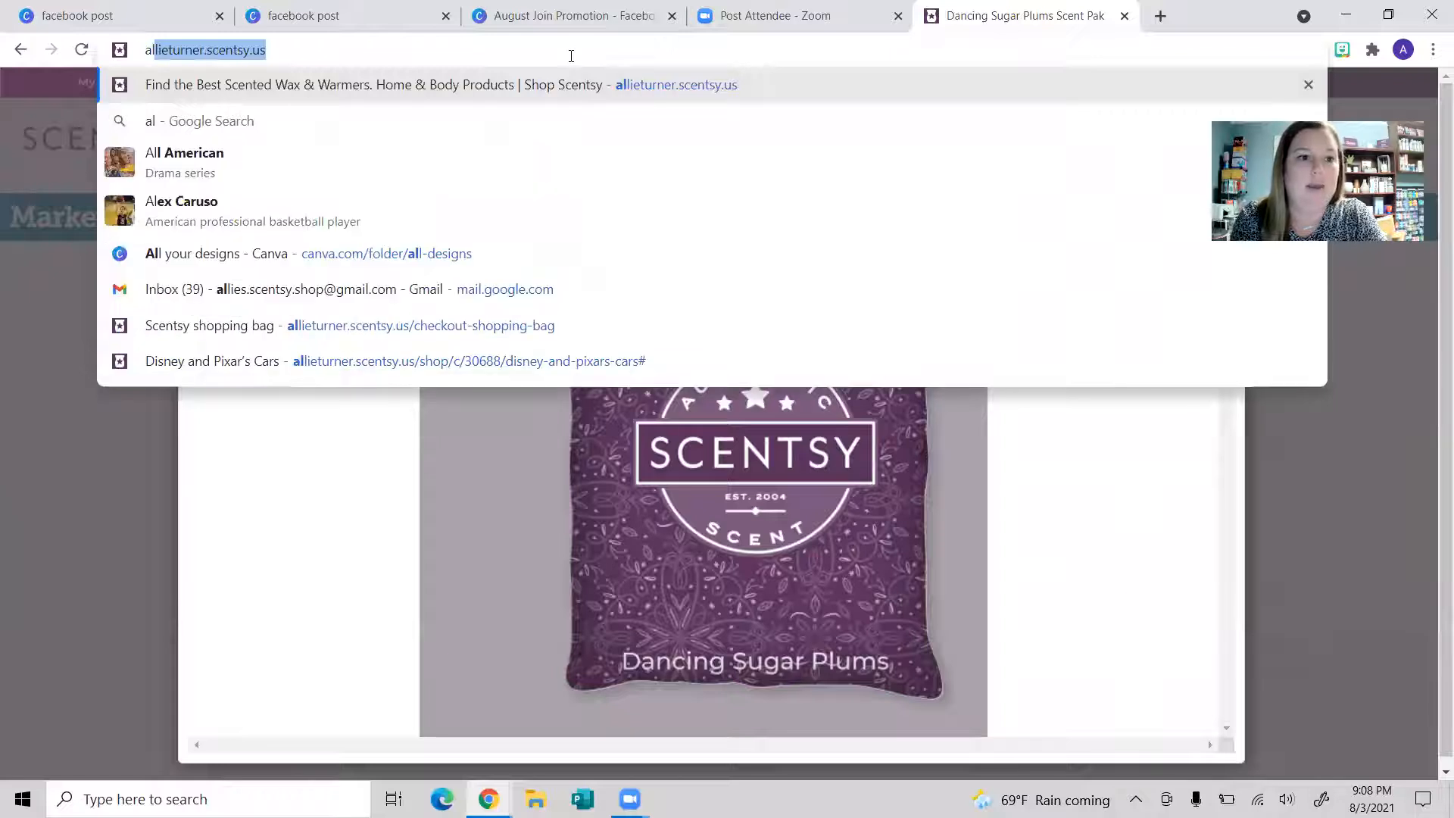
key("Return")
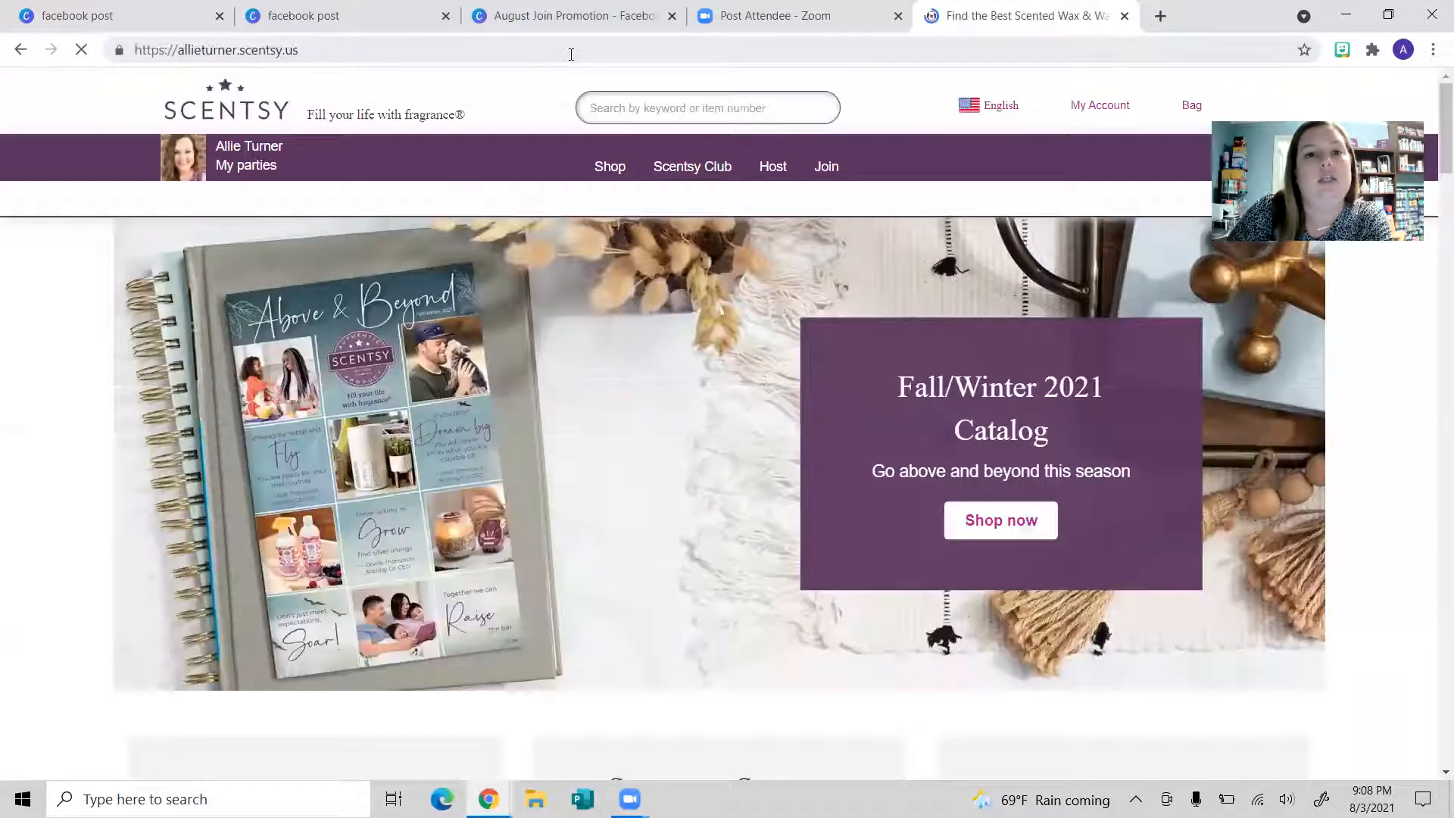
left_click(571, 55)
Step: Copy the shop web address and paste it into Canva's QR code URL field
right_click(266, 52)
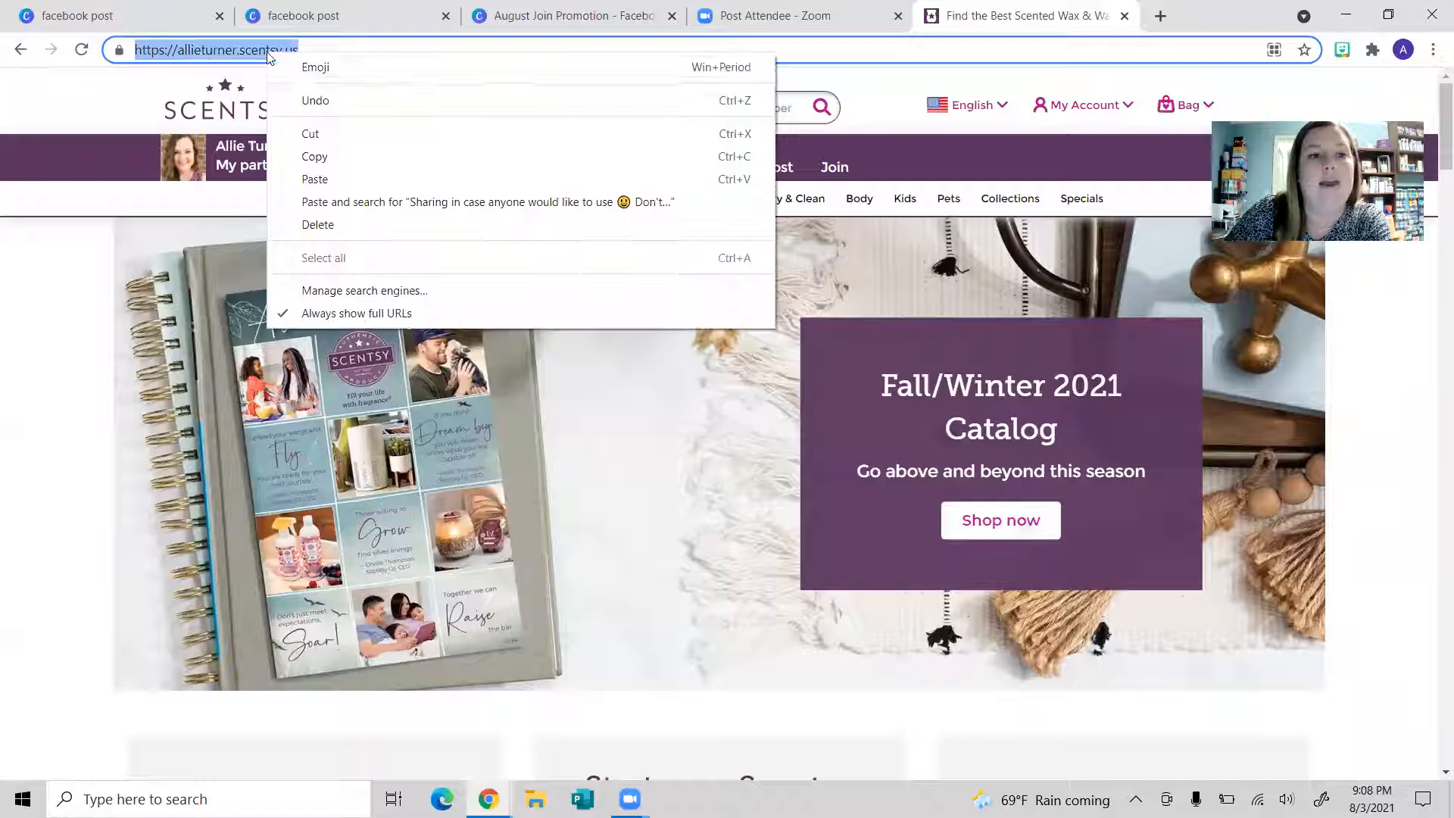
left_click(365, 152)
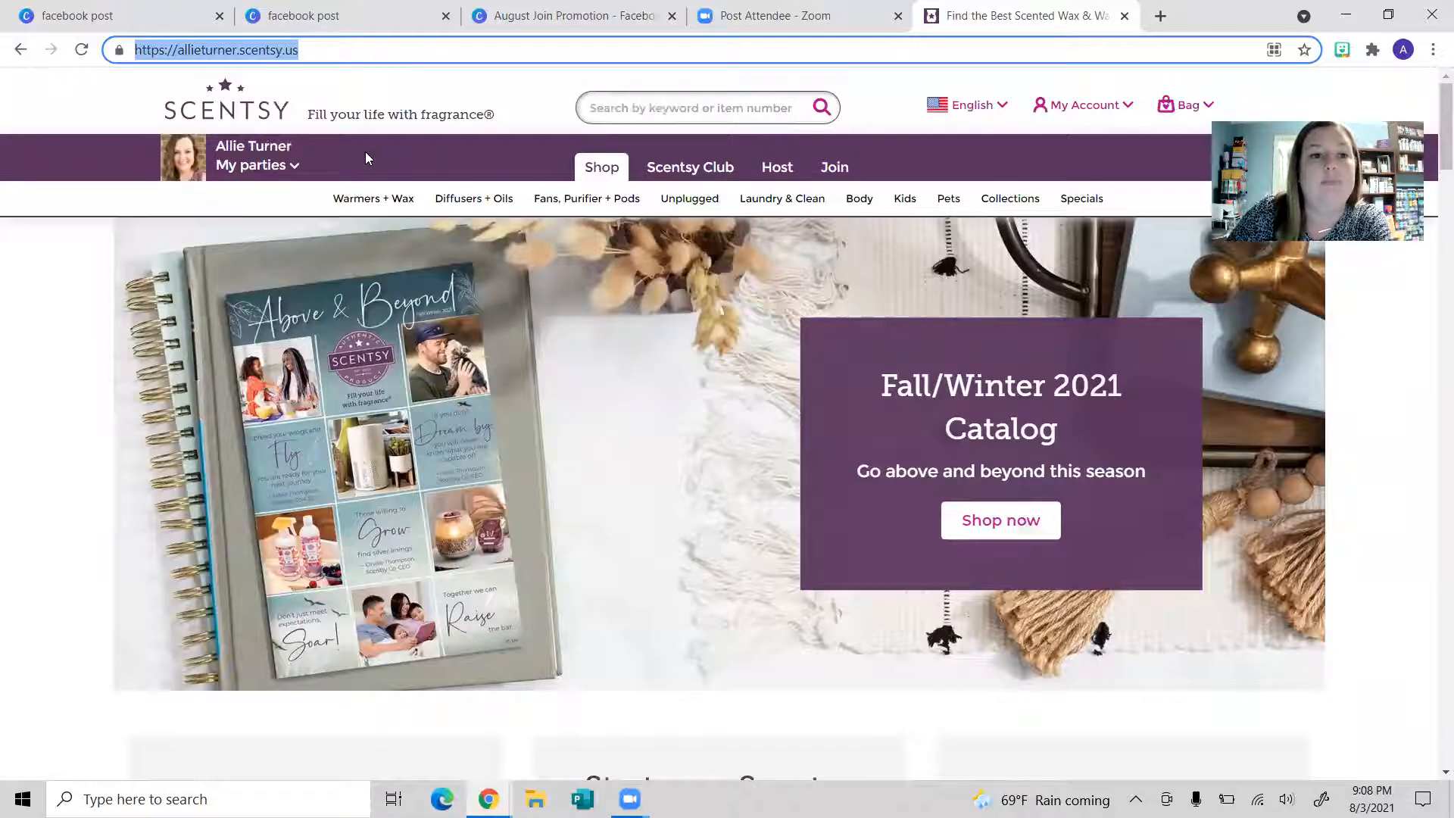
left_click(509, 18)
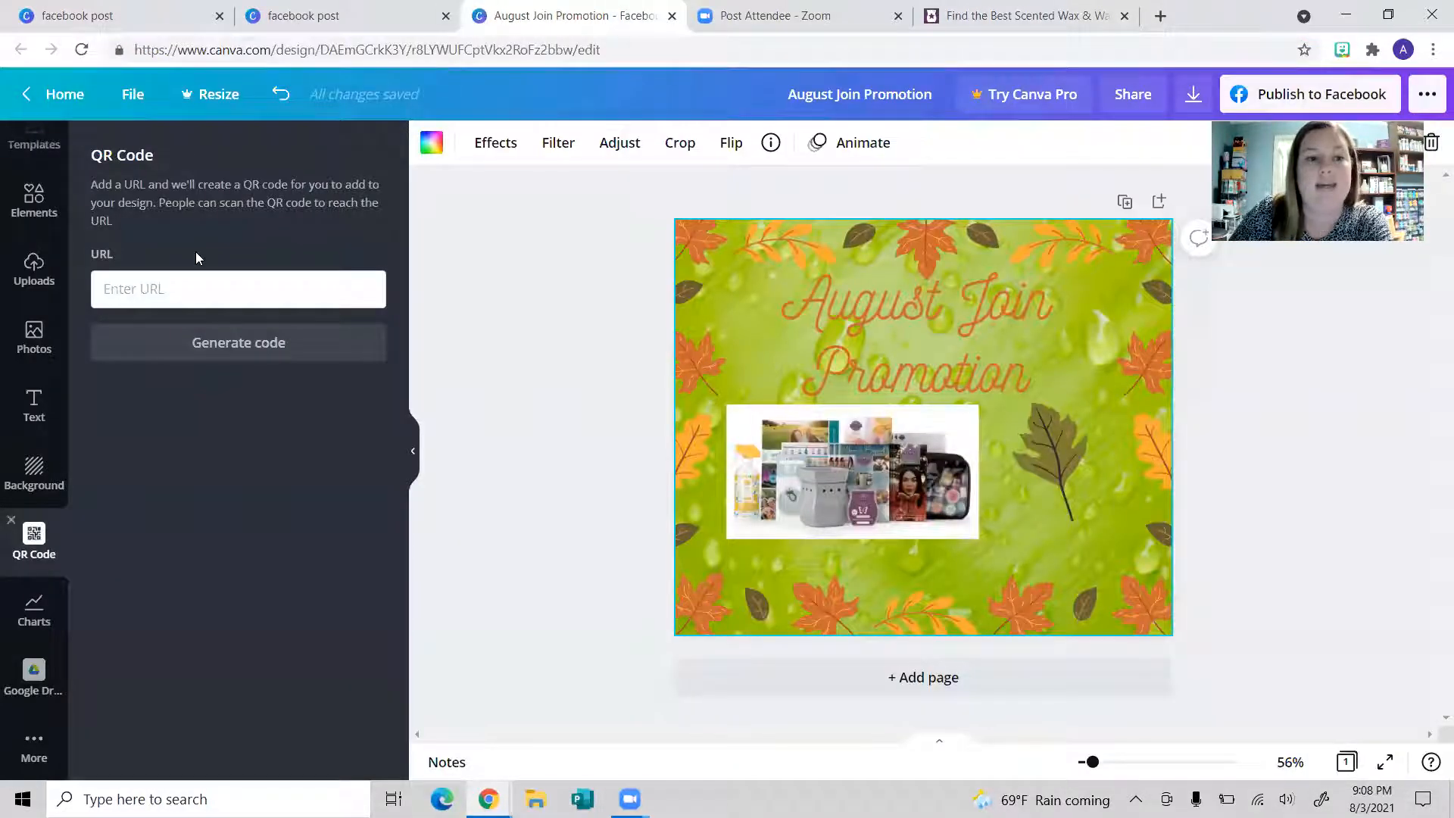
right_click(205, 291)
left_click(256, 437)
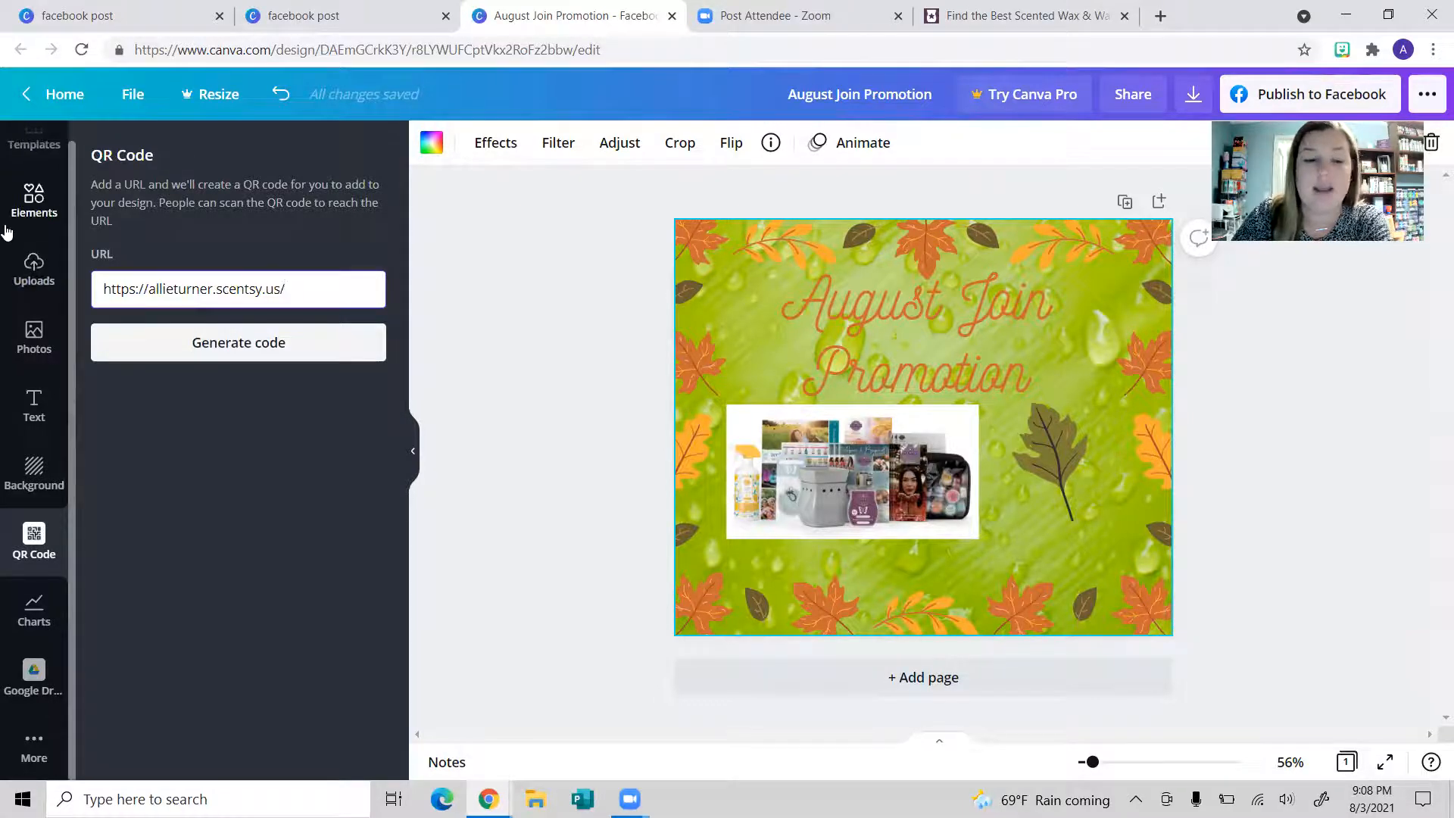
Step: Generate the shop QR code and place it in the post's bottom-right corner
left_click(189, 351)
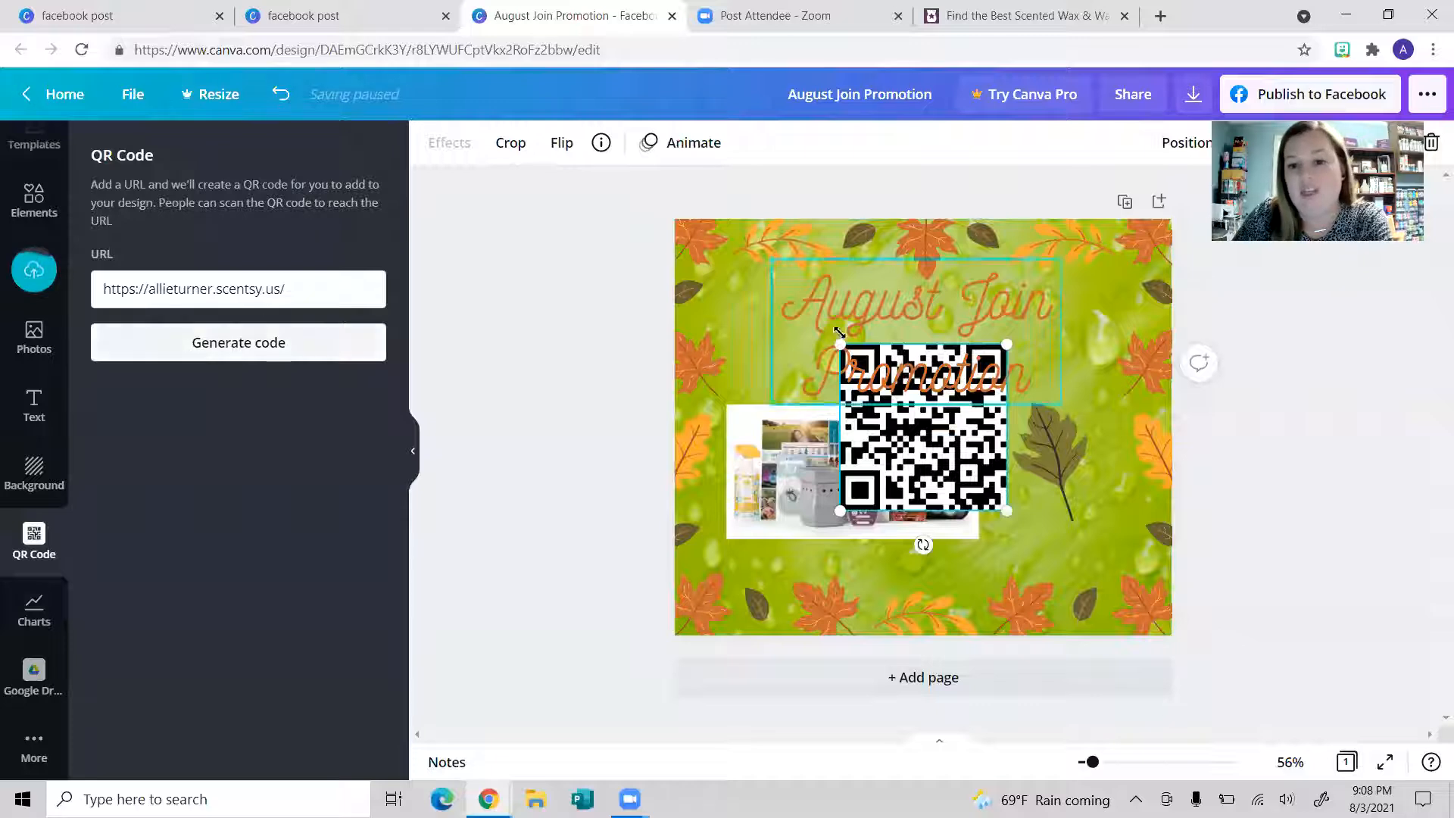
left_click_drag(919, 448, 1068, 549)
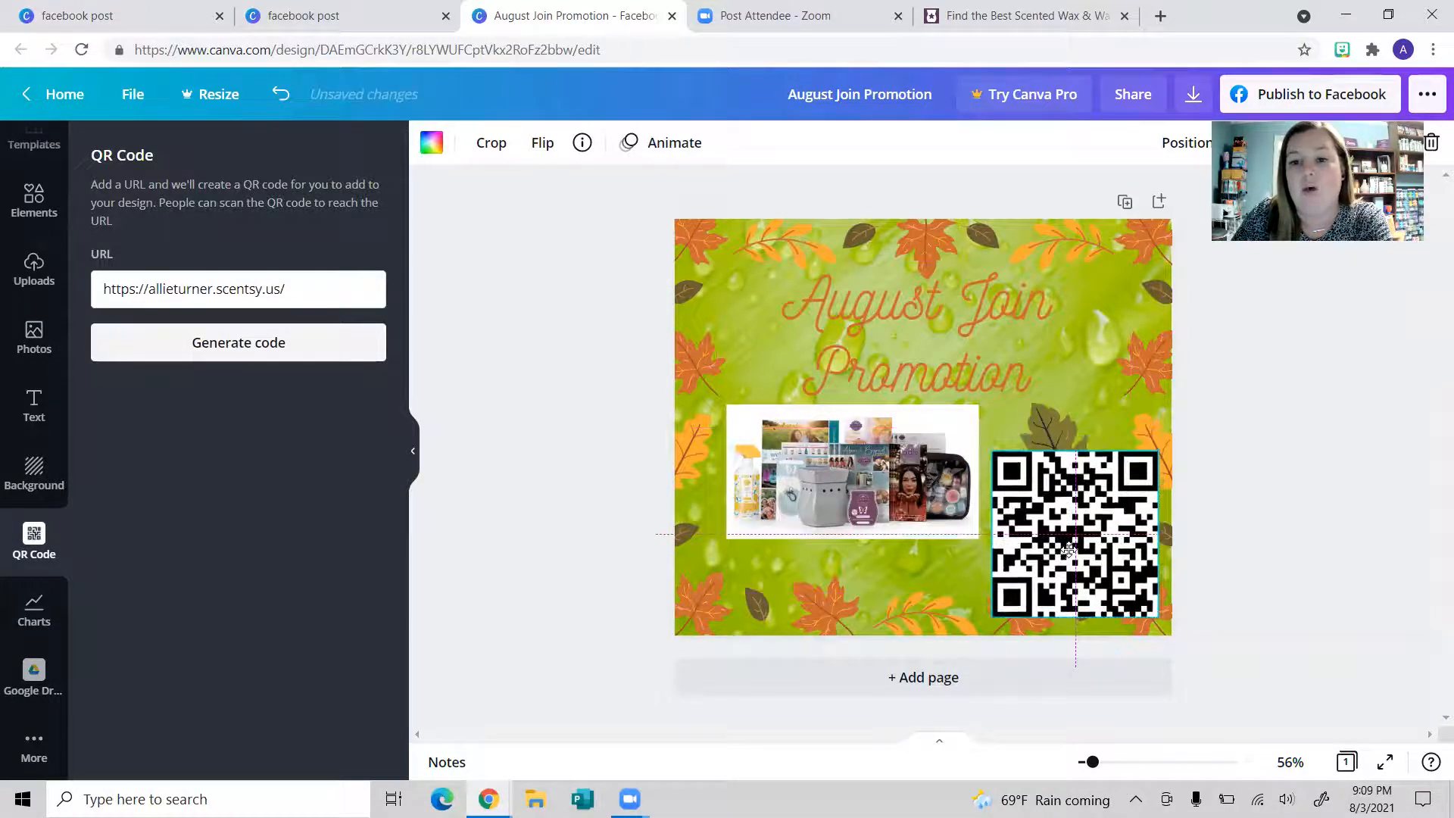
left_click(1310, 546)
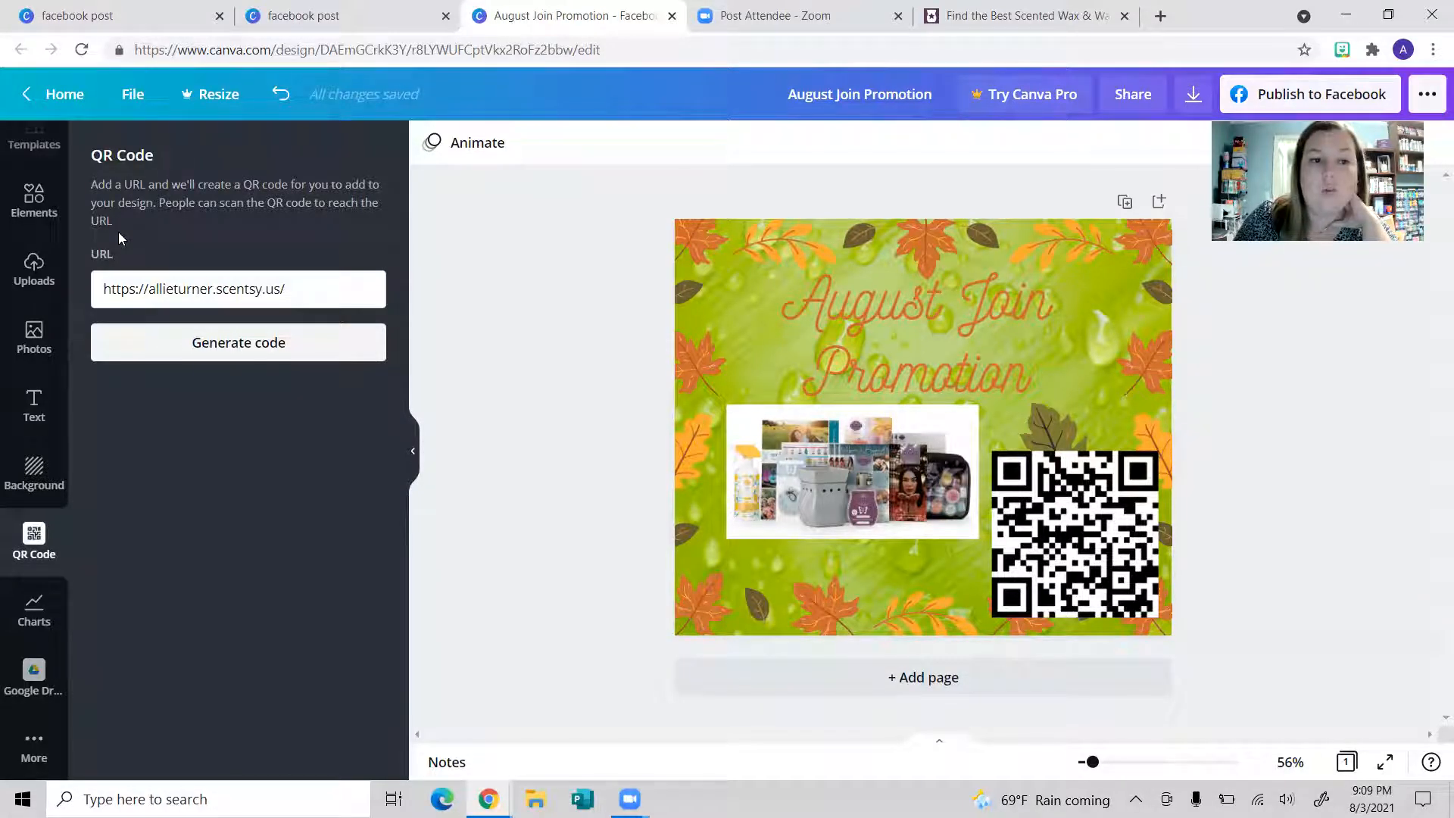
Step: Delete the QR code from the post and browse the available chart types
left_click(1087, 566)
key("Delete")
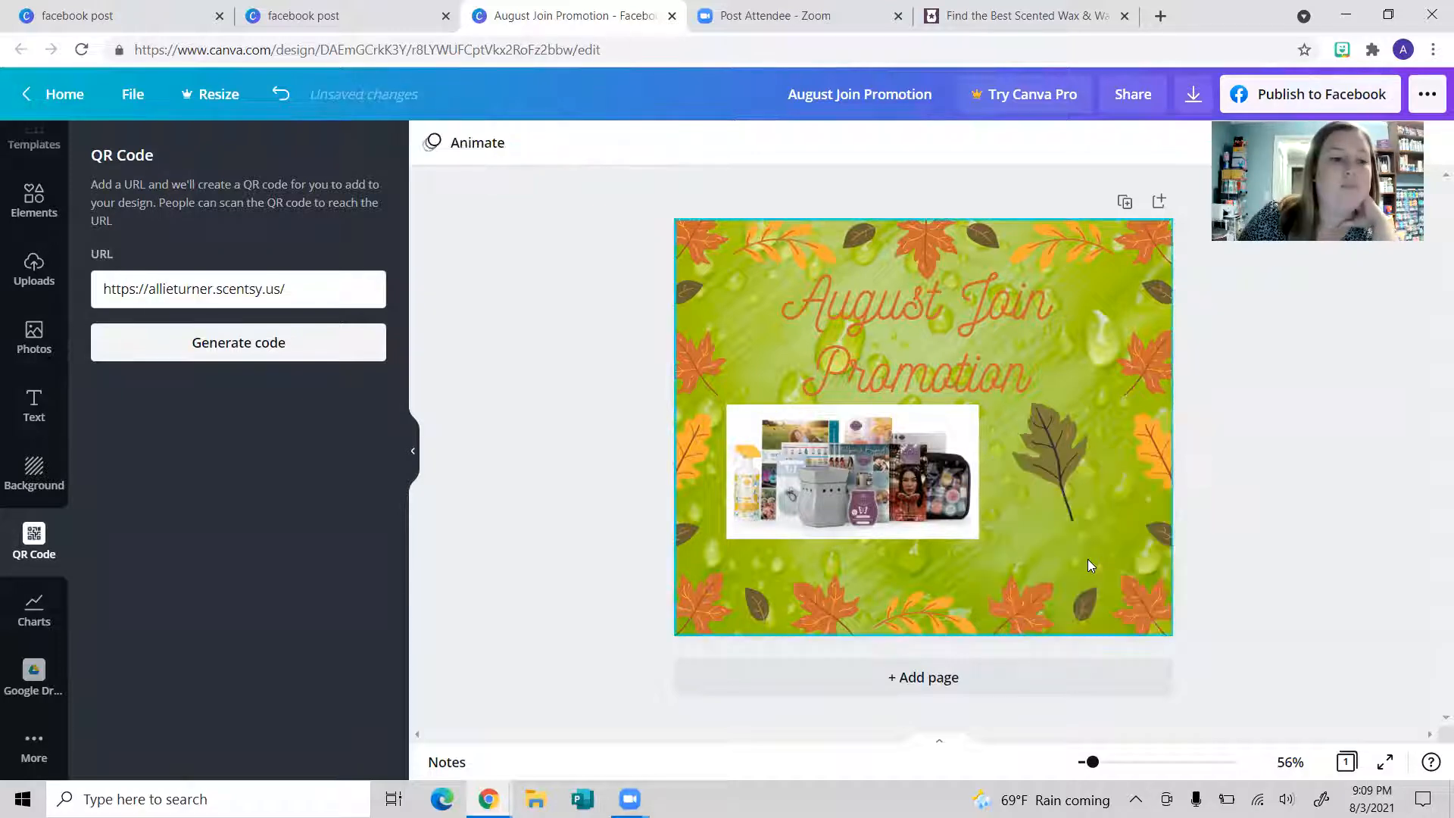
left_click(35, 613)
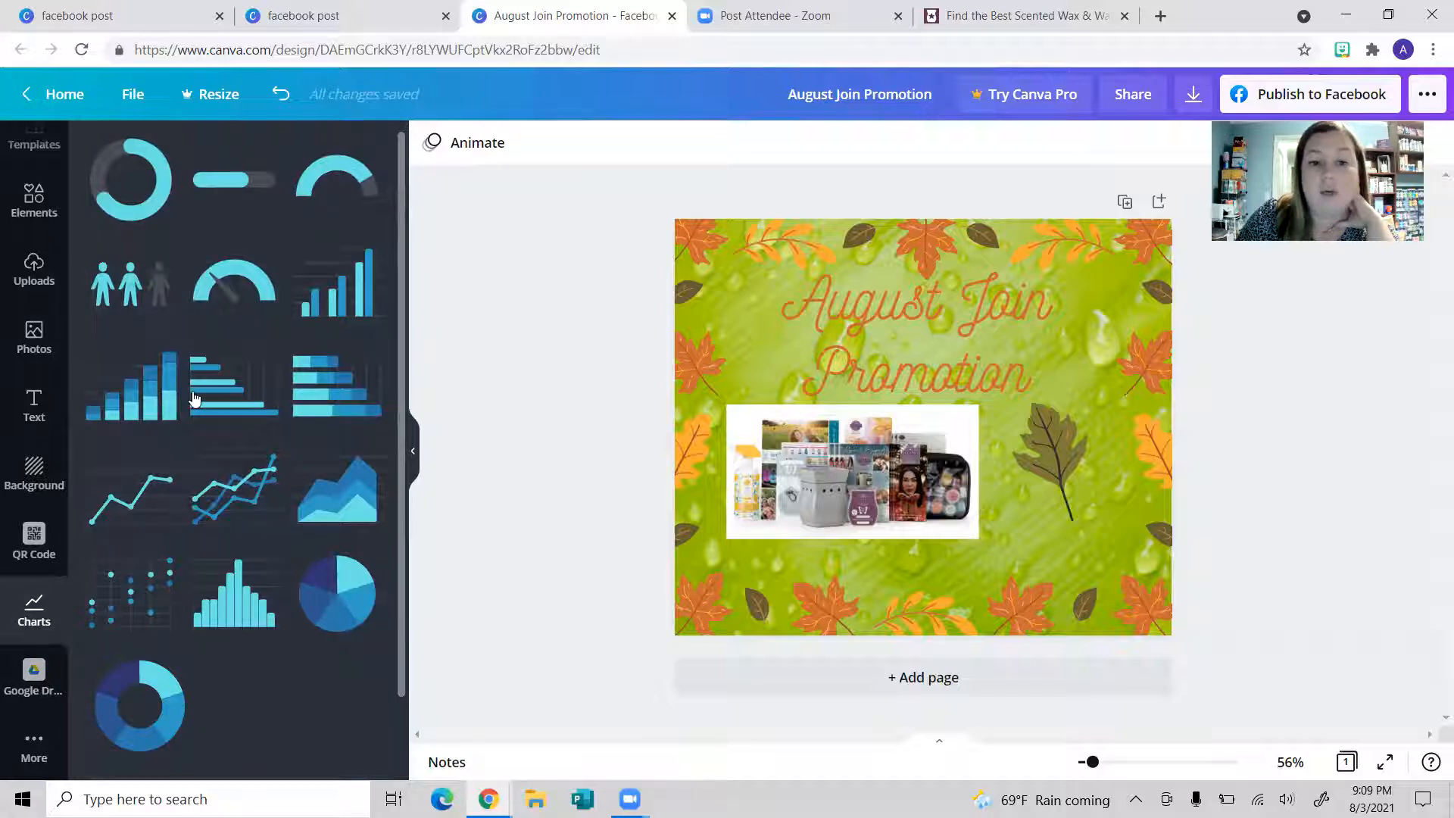
scroll(185, 464, "down", 2)
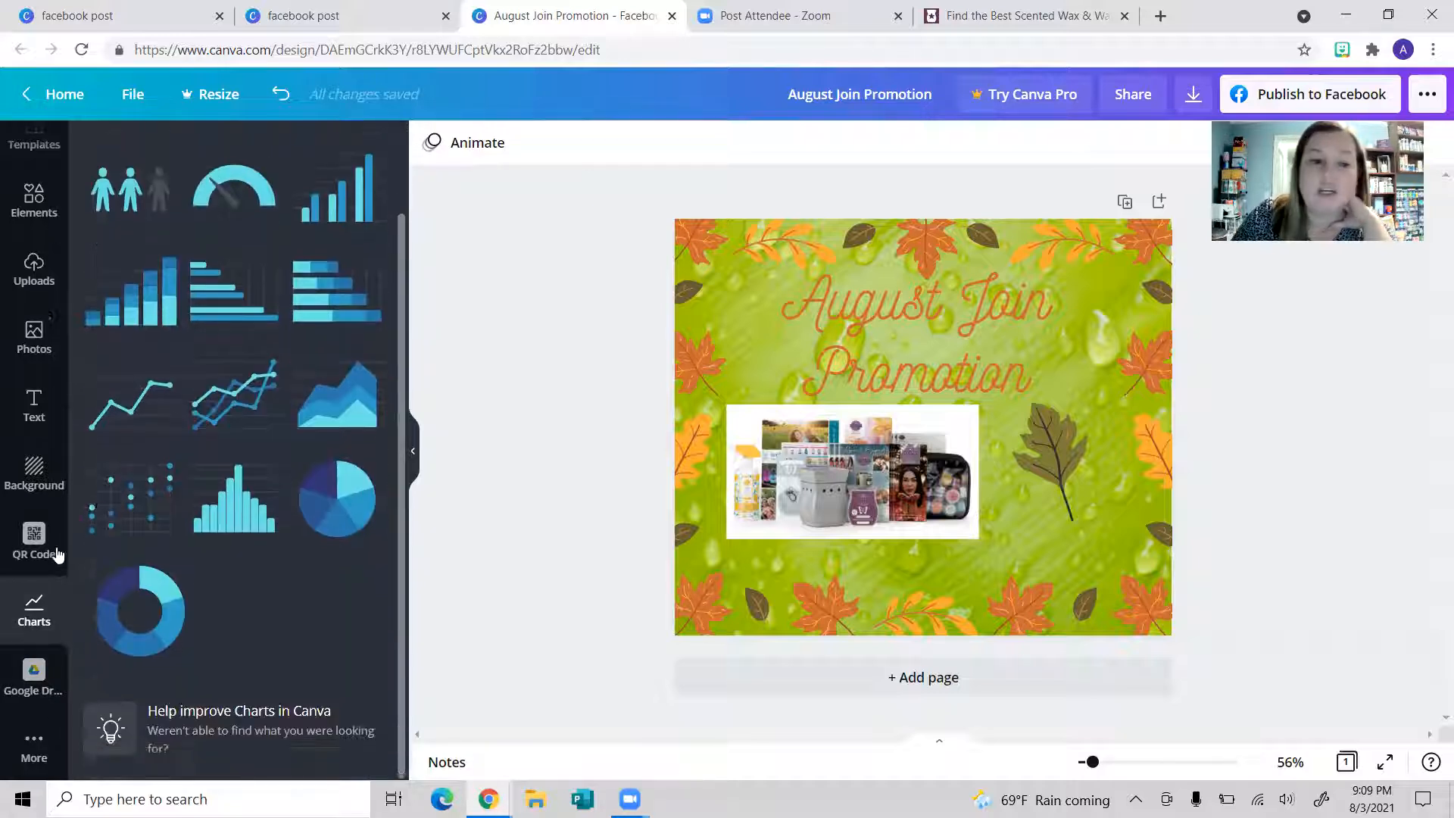
Step: Look through the Google Drive and More apps panels, then go back to the Canva home page
left_click(8, 701)
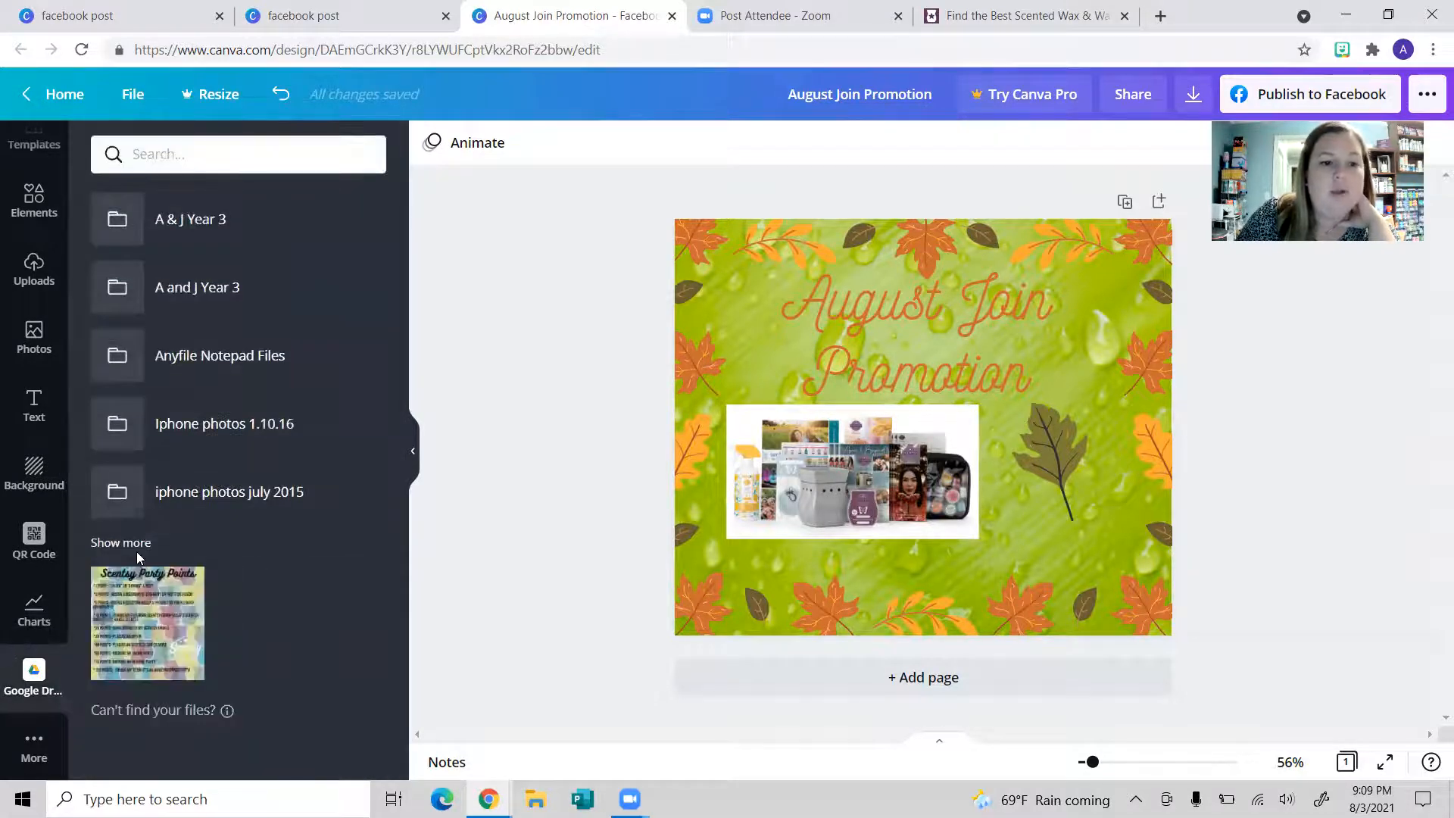
left_click(34, 757)
scroll(216, 290, "down", 2)
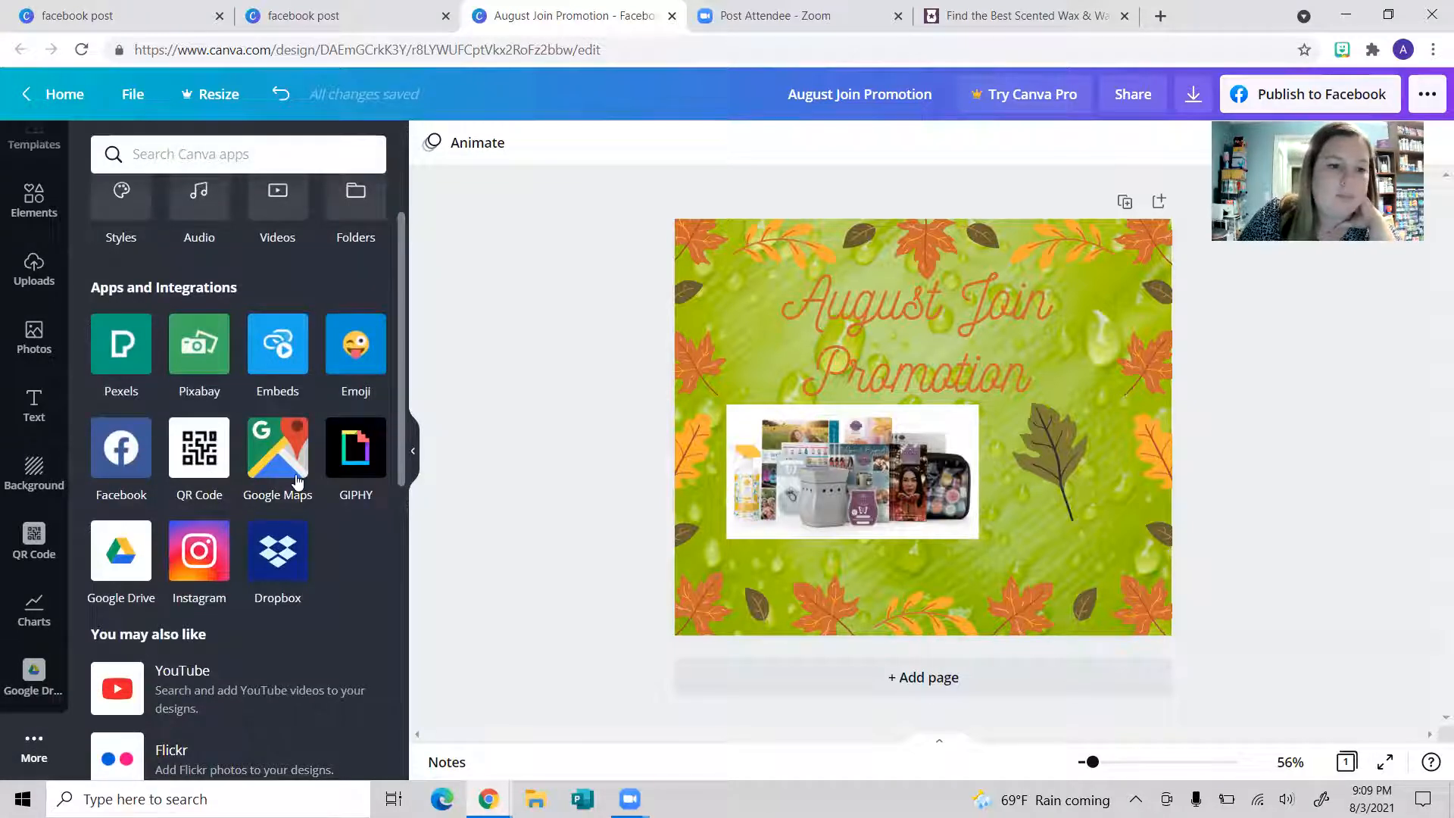
scroll(46, 227, "up", 1)
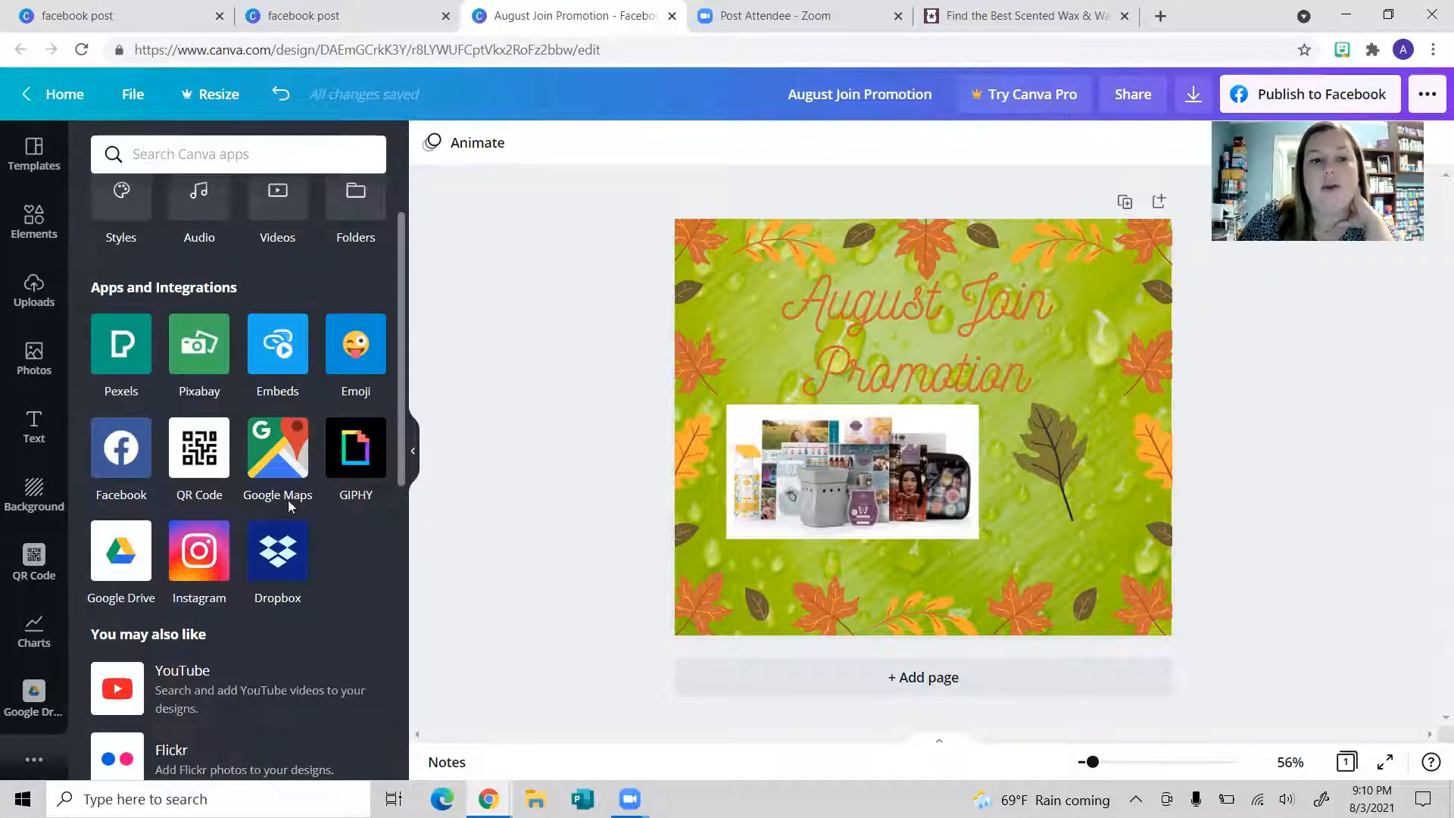
scroll(288, 500, "up", 2)
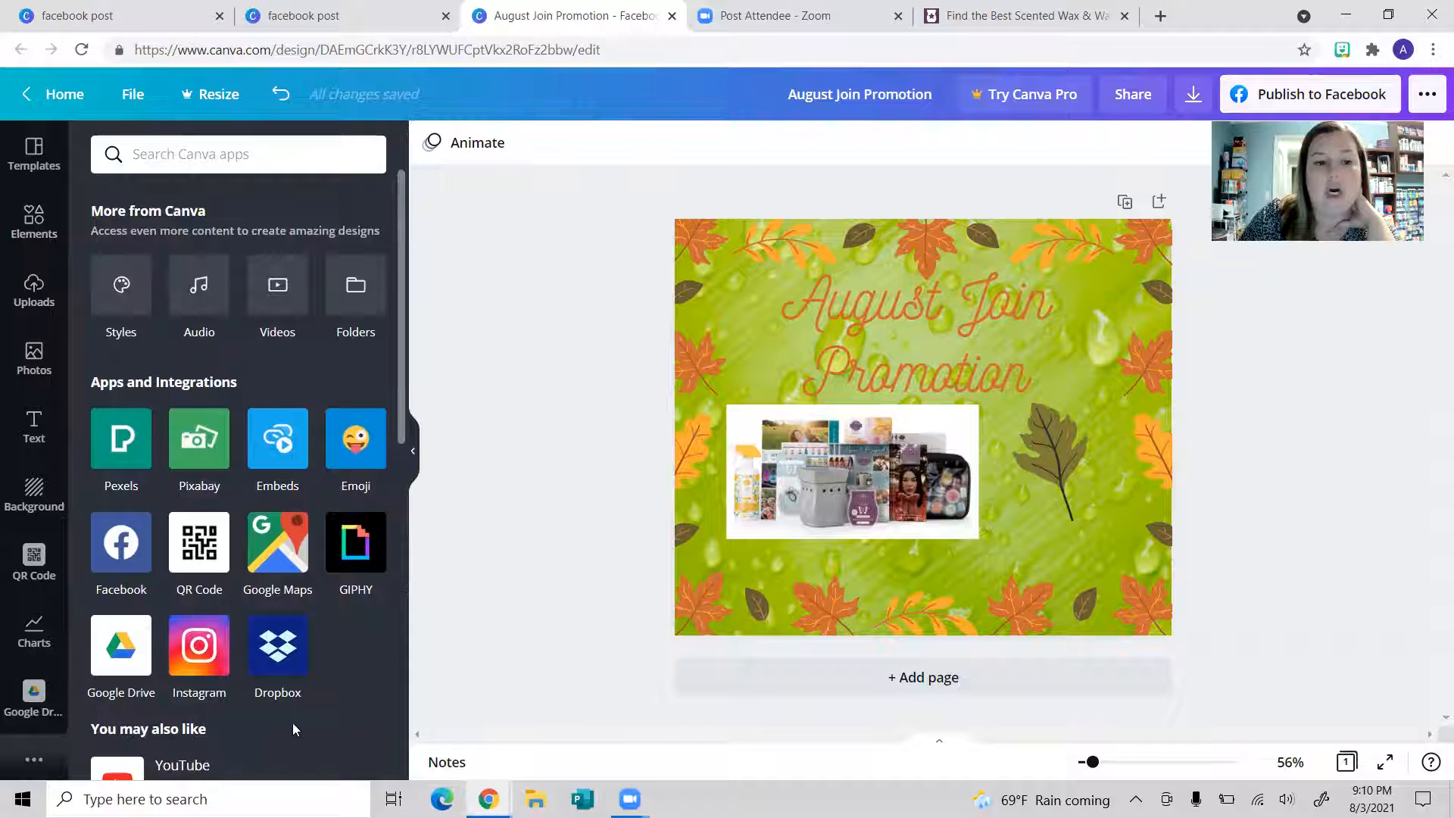
scroll(293, 723, "down", 3)
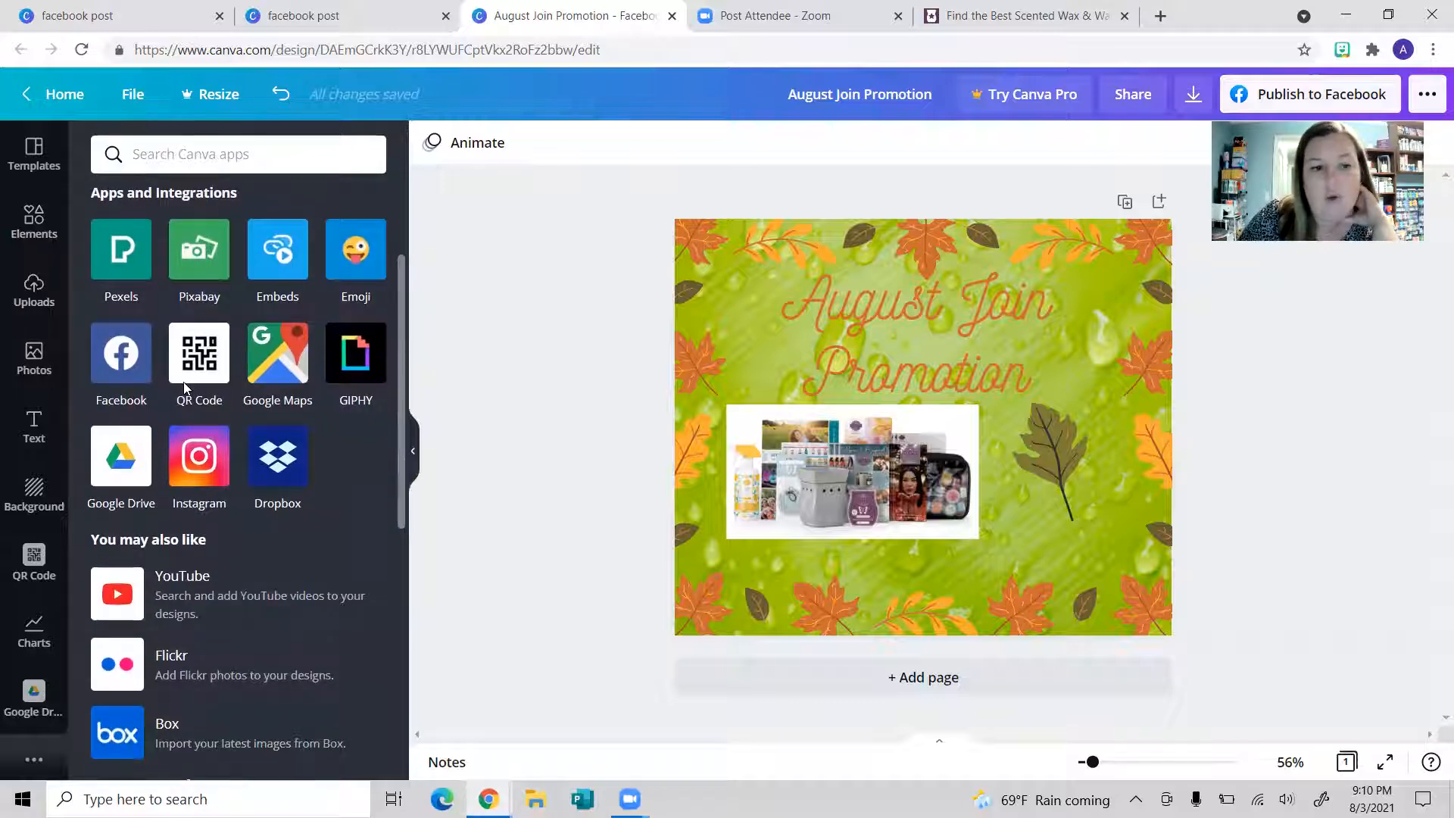
scroll(227, 485, "up", 2)
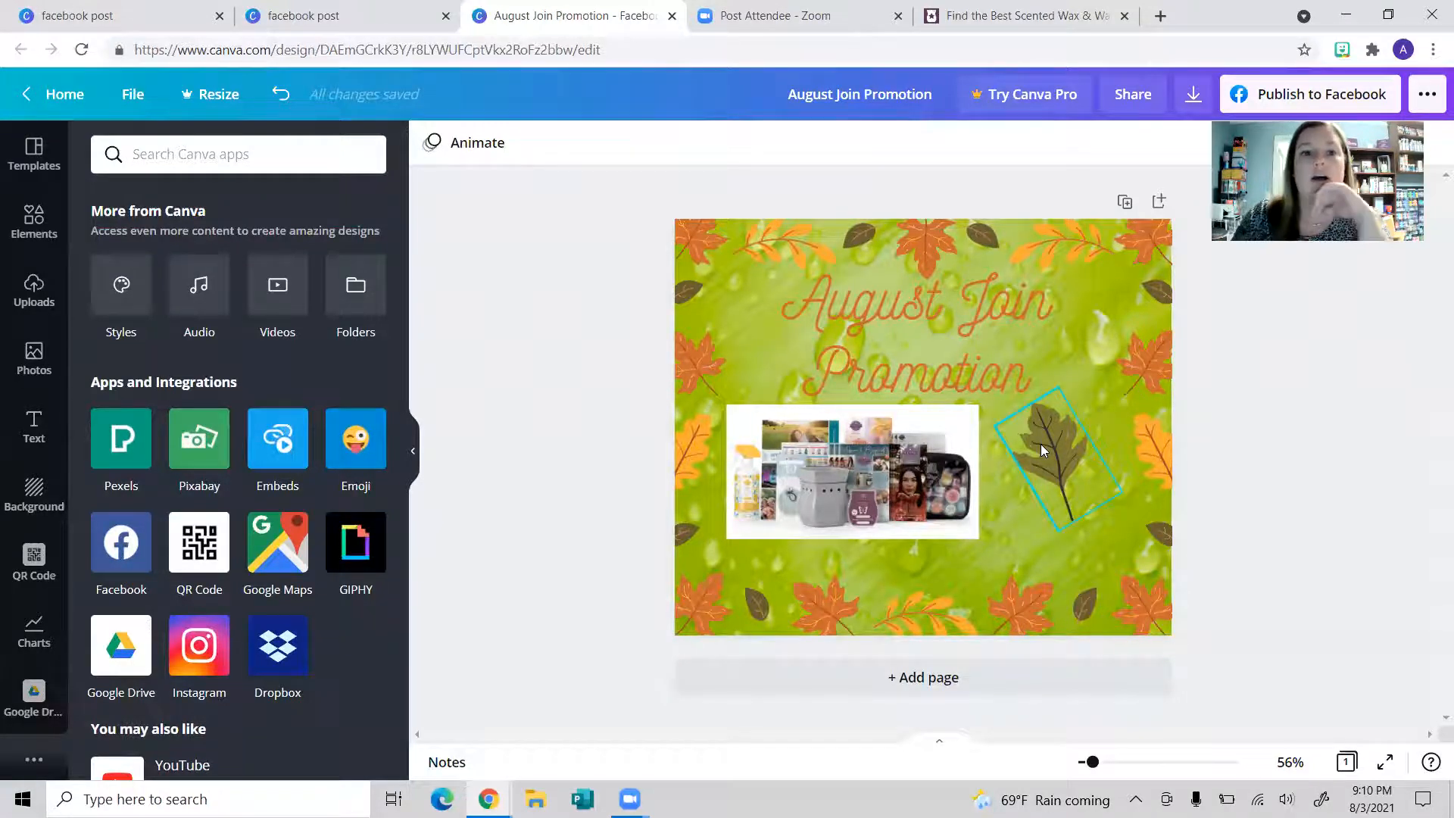
left_click(62, 94)
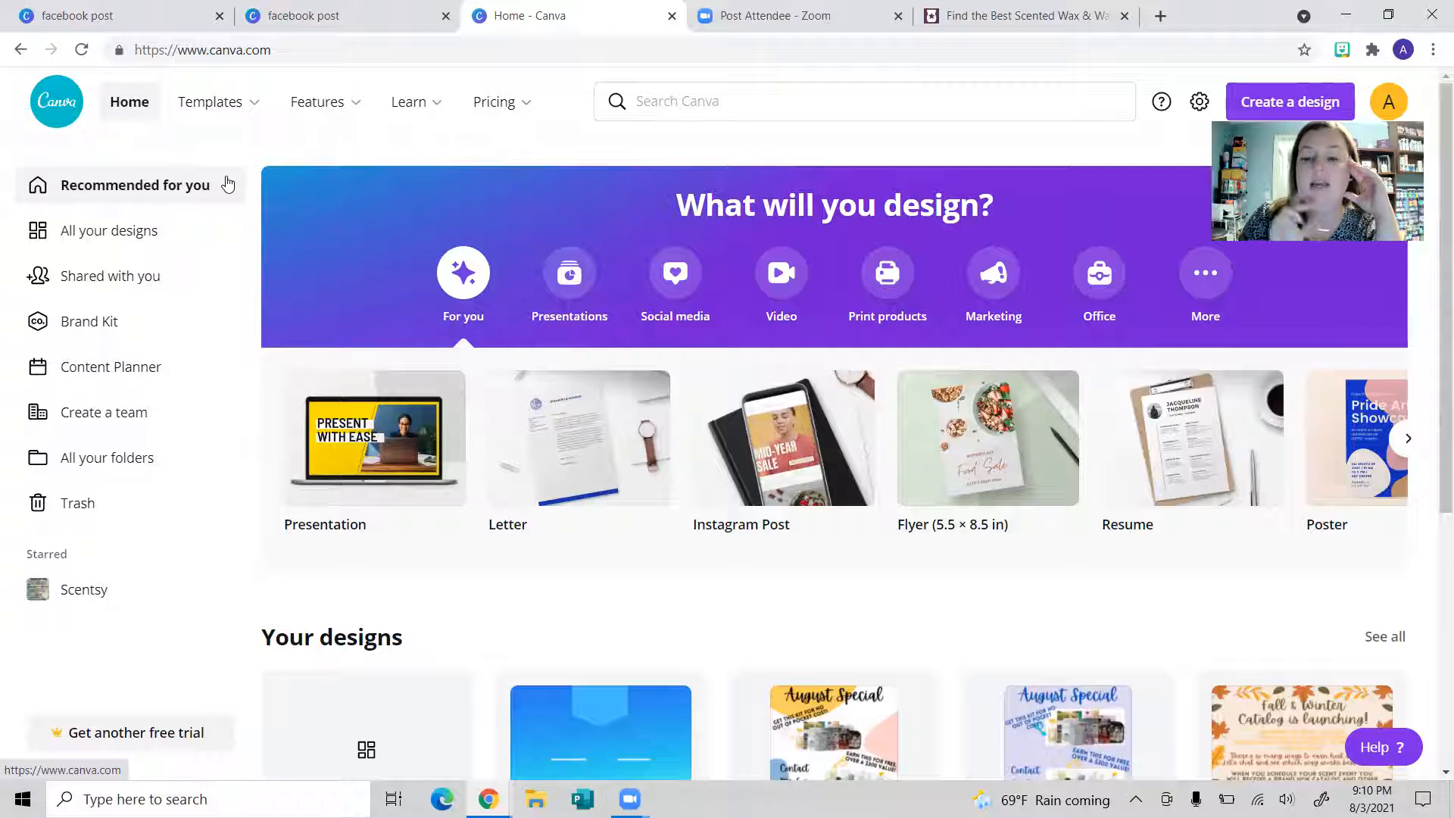
scroll(497, 313, "down", 5)
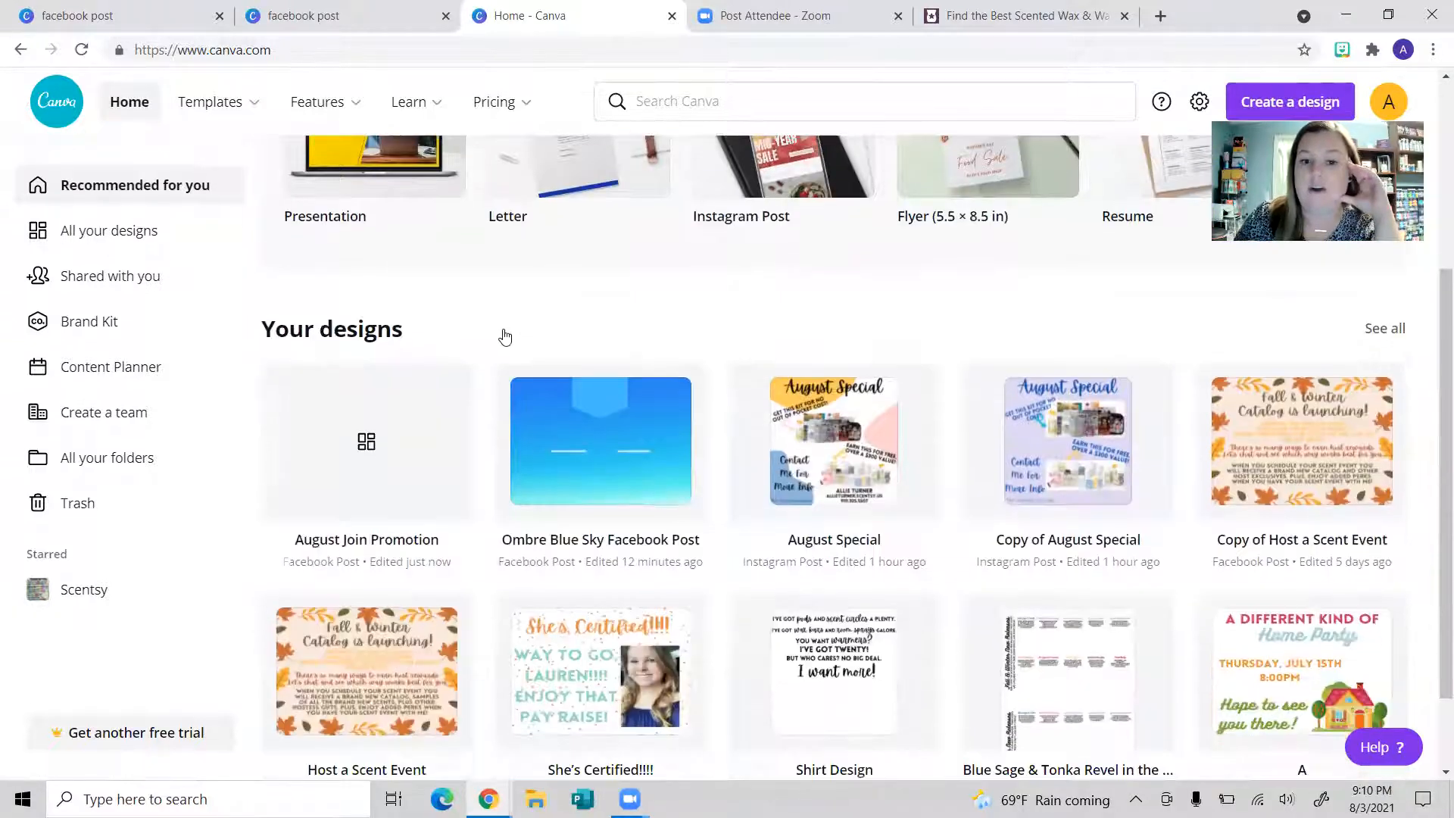
scroll(653, 401, "down", 1)
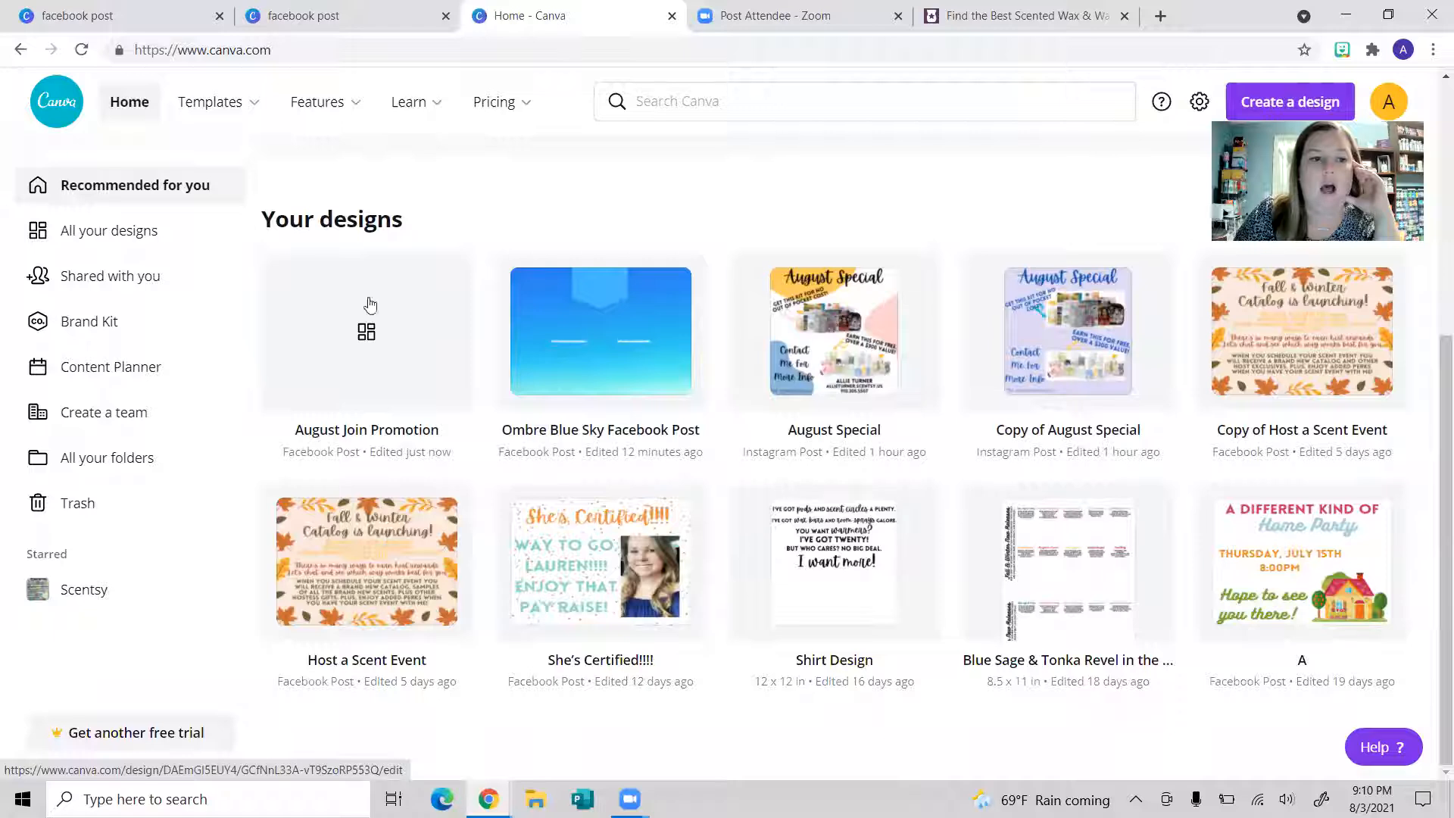
left_click(139, 230)
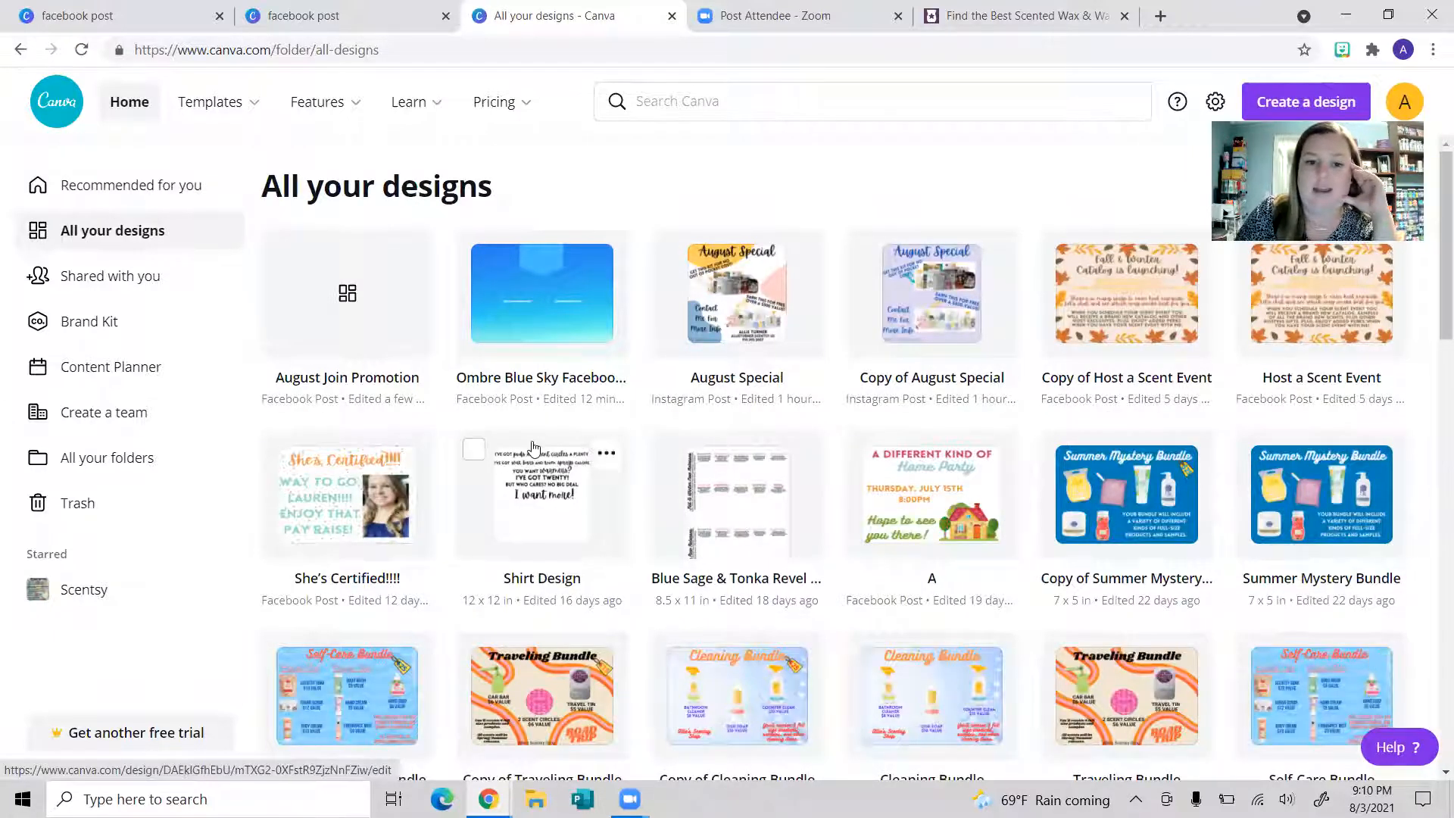
scroll(406, 455, "down", 3)
scroll(401, 458, "down", 3)
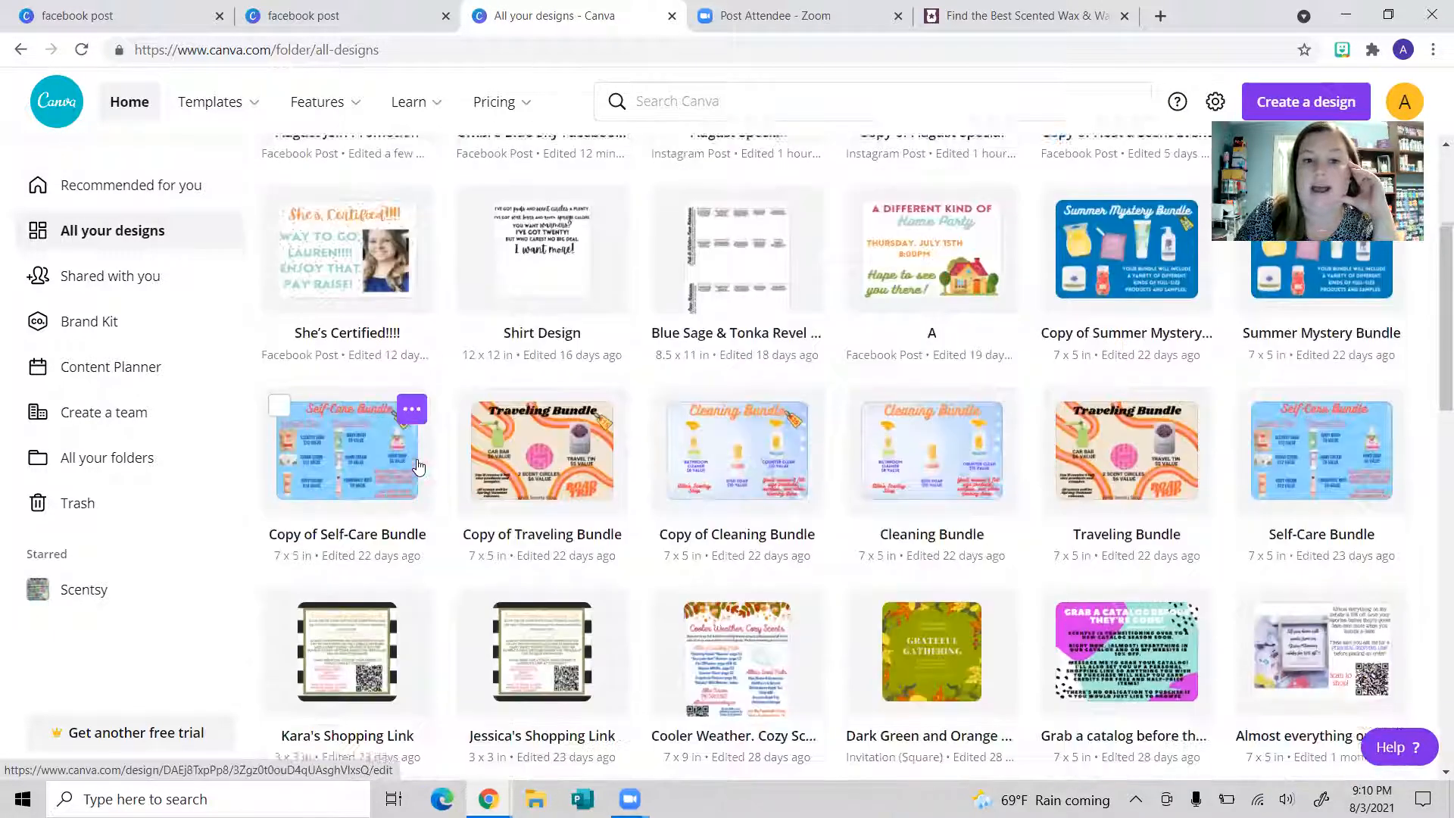
scroll(1433, 658, "down", 3)
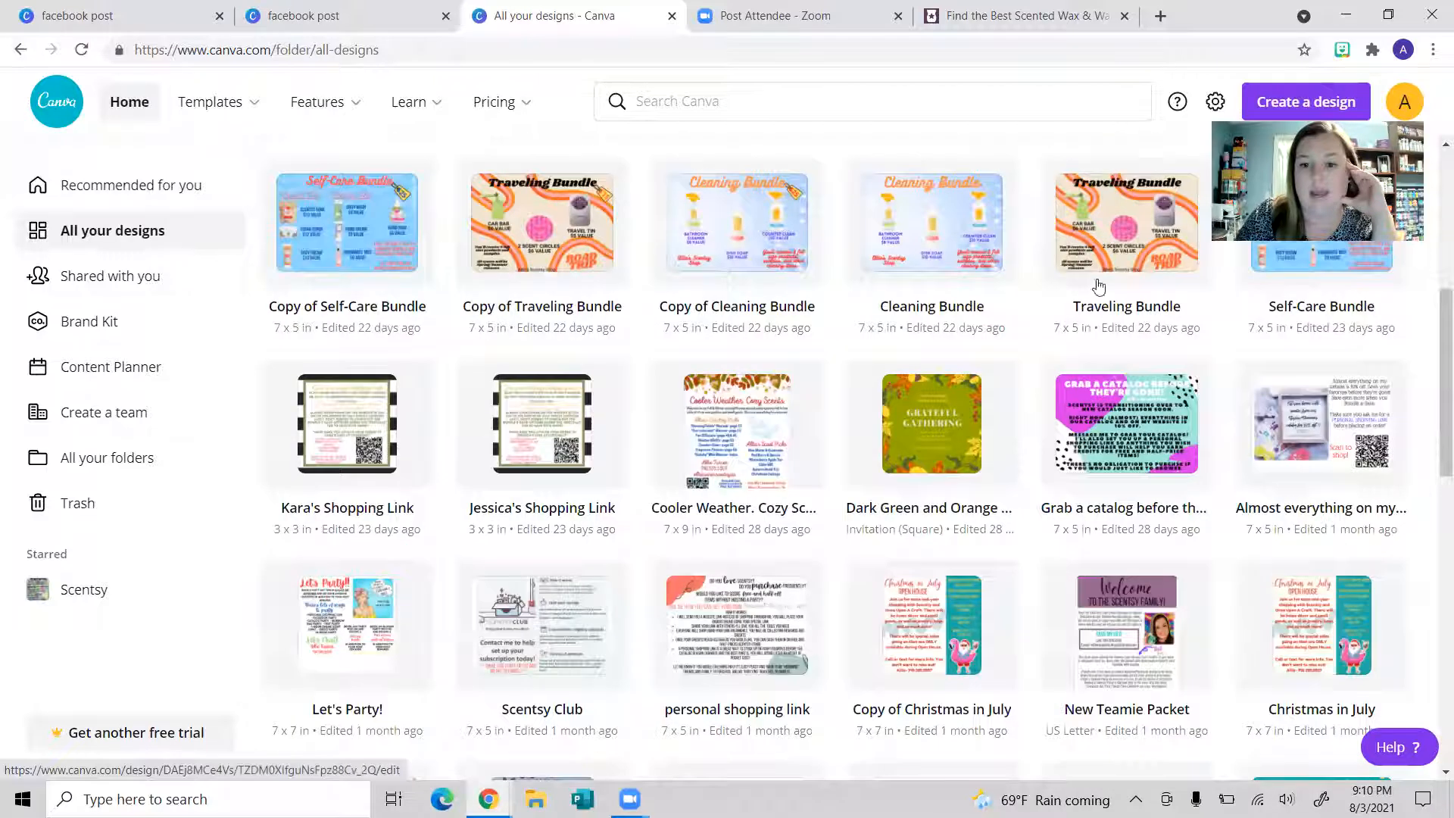
scroll(754, 586, "down", 3)
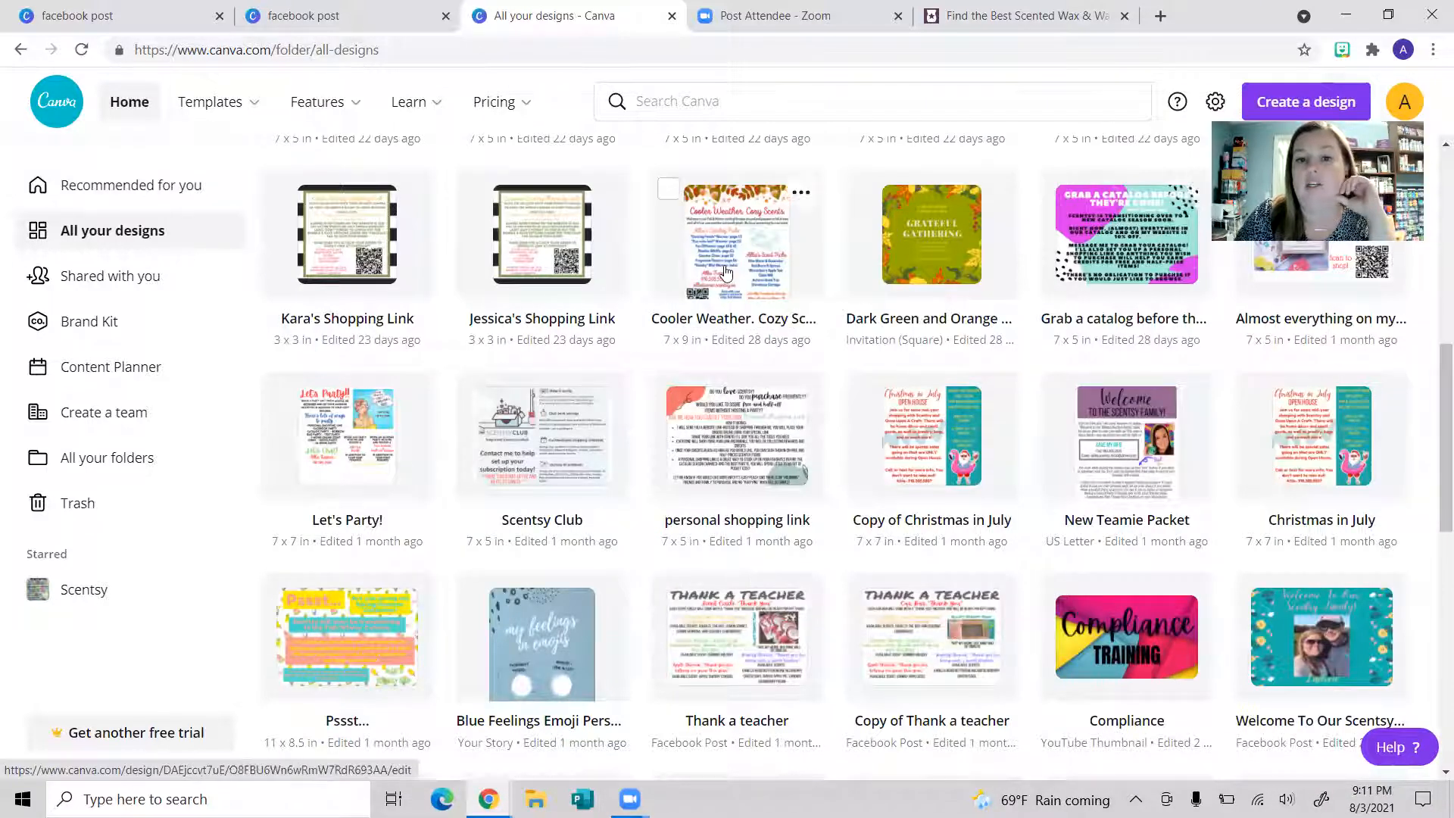
scroll(487, 389, "down", 3)
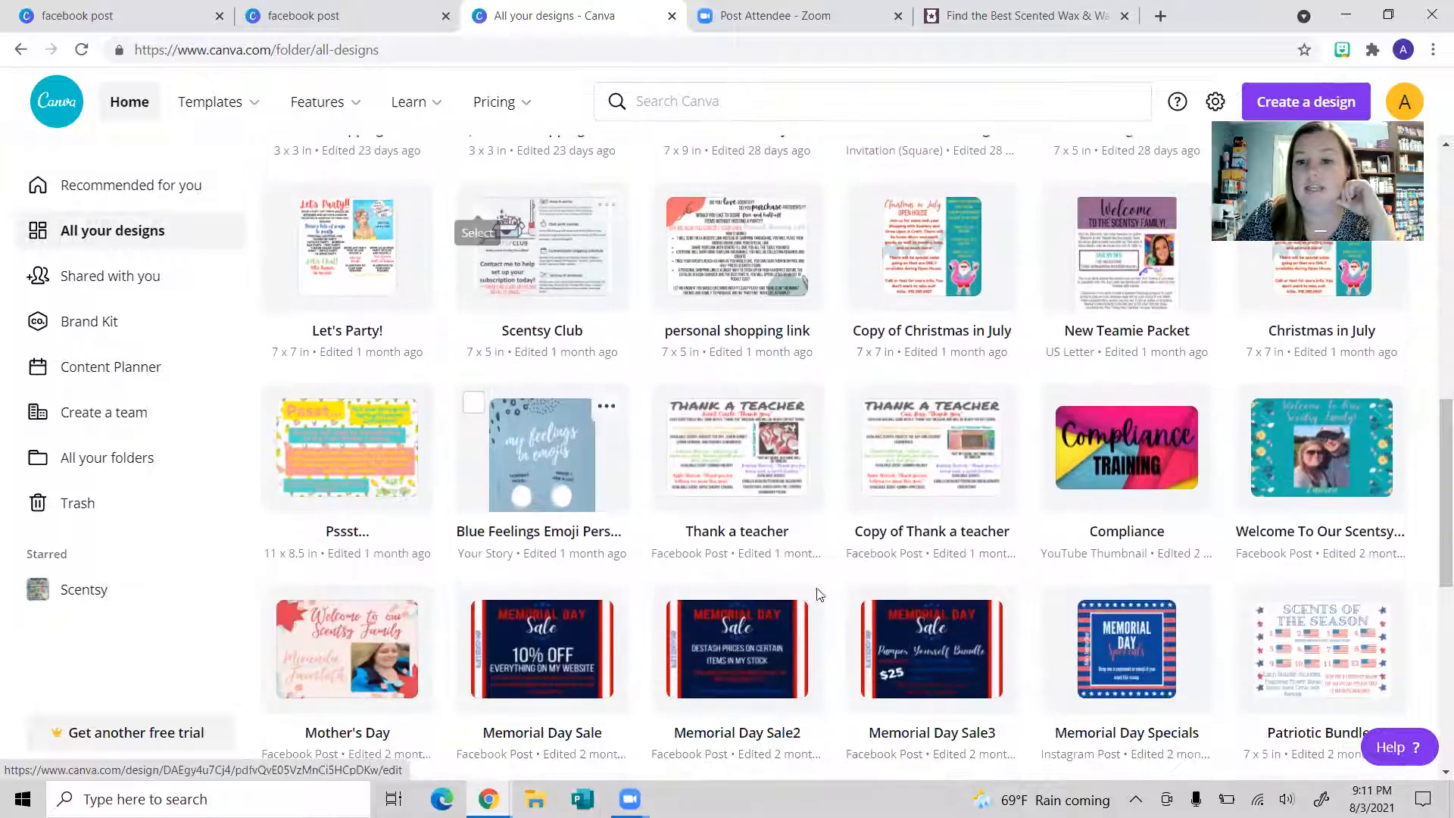
scroll(1214, 580, "down", 3)
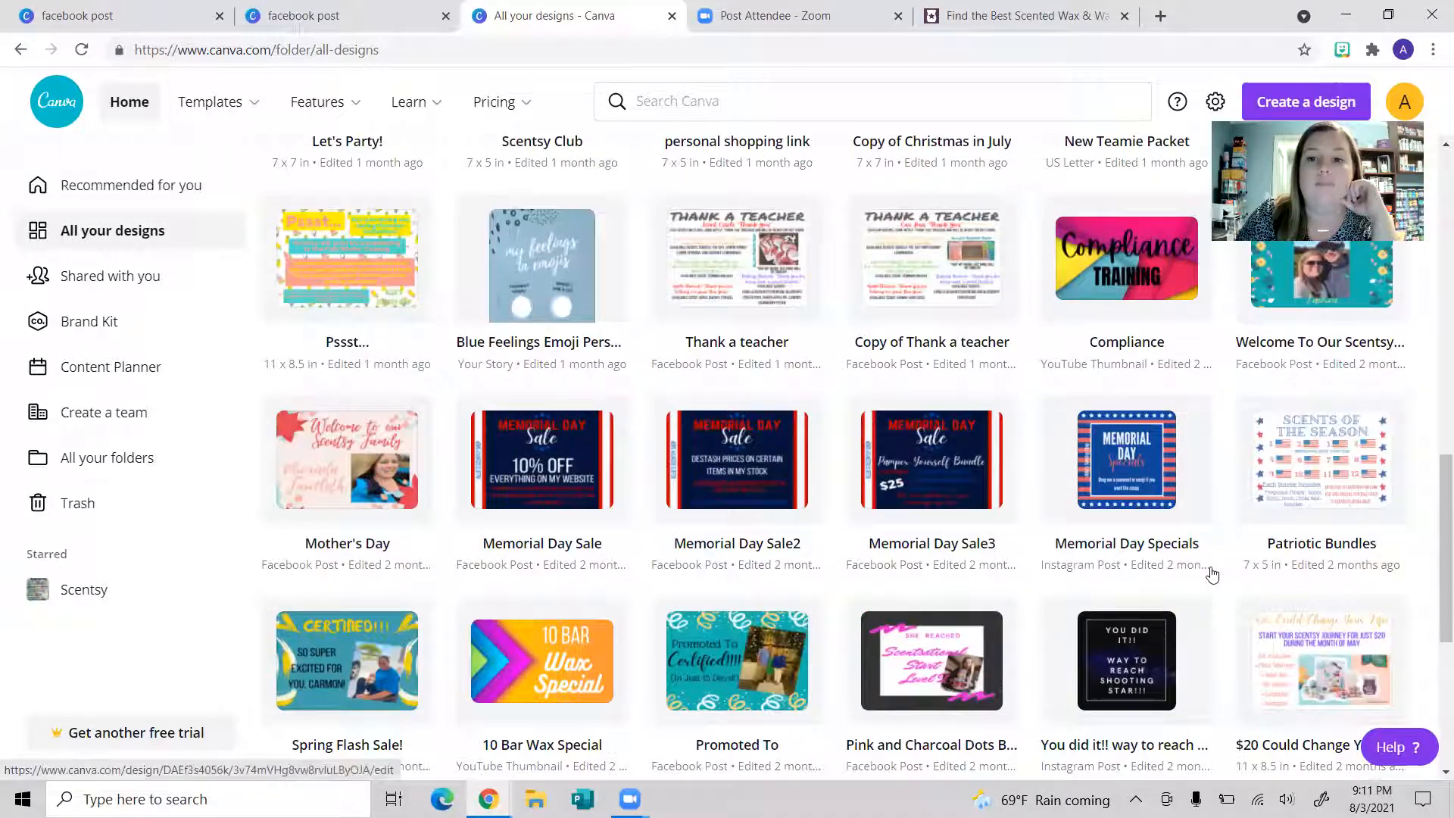
scroll(1214, 576, "up", 3)
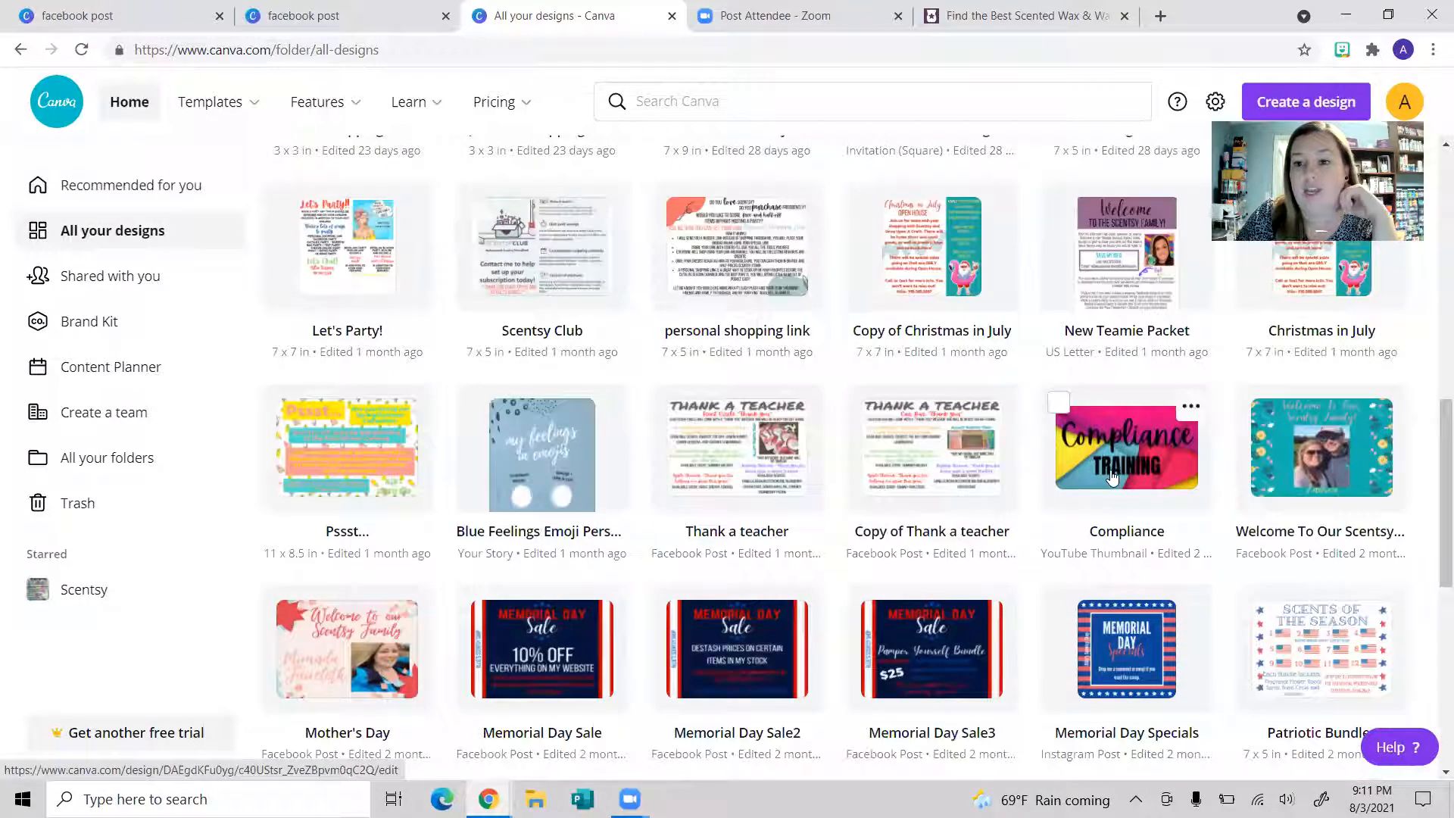
scroll(1183, 560, "down", 5)
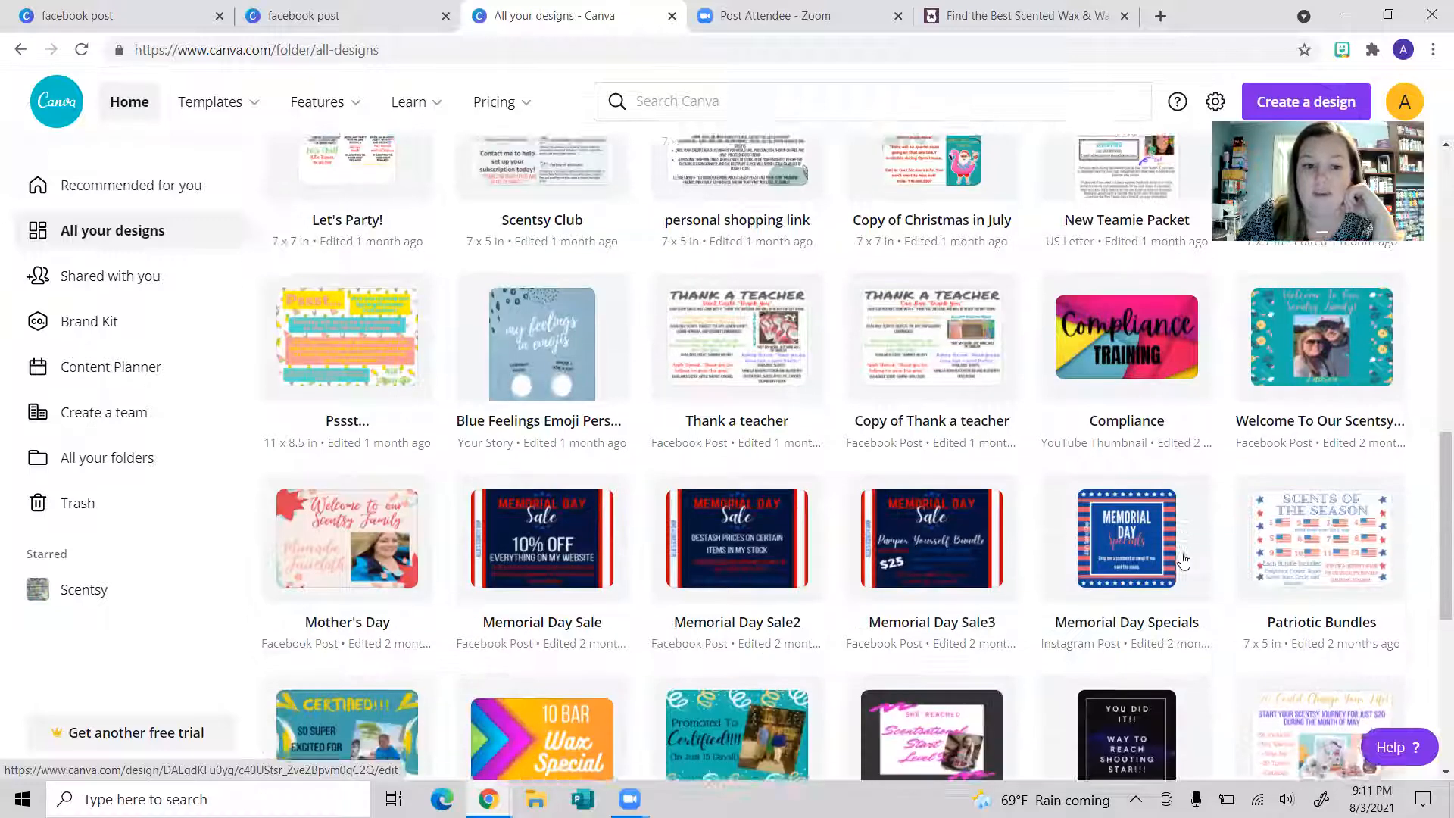
scroll(1184, 560, "down", 2)
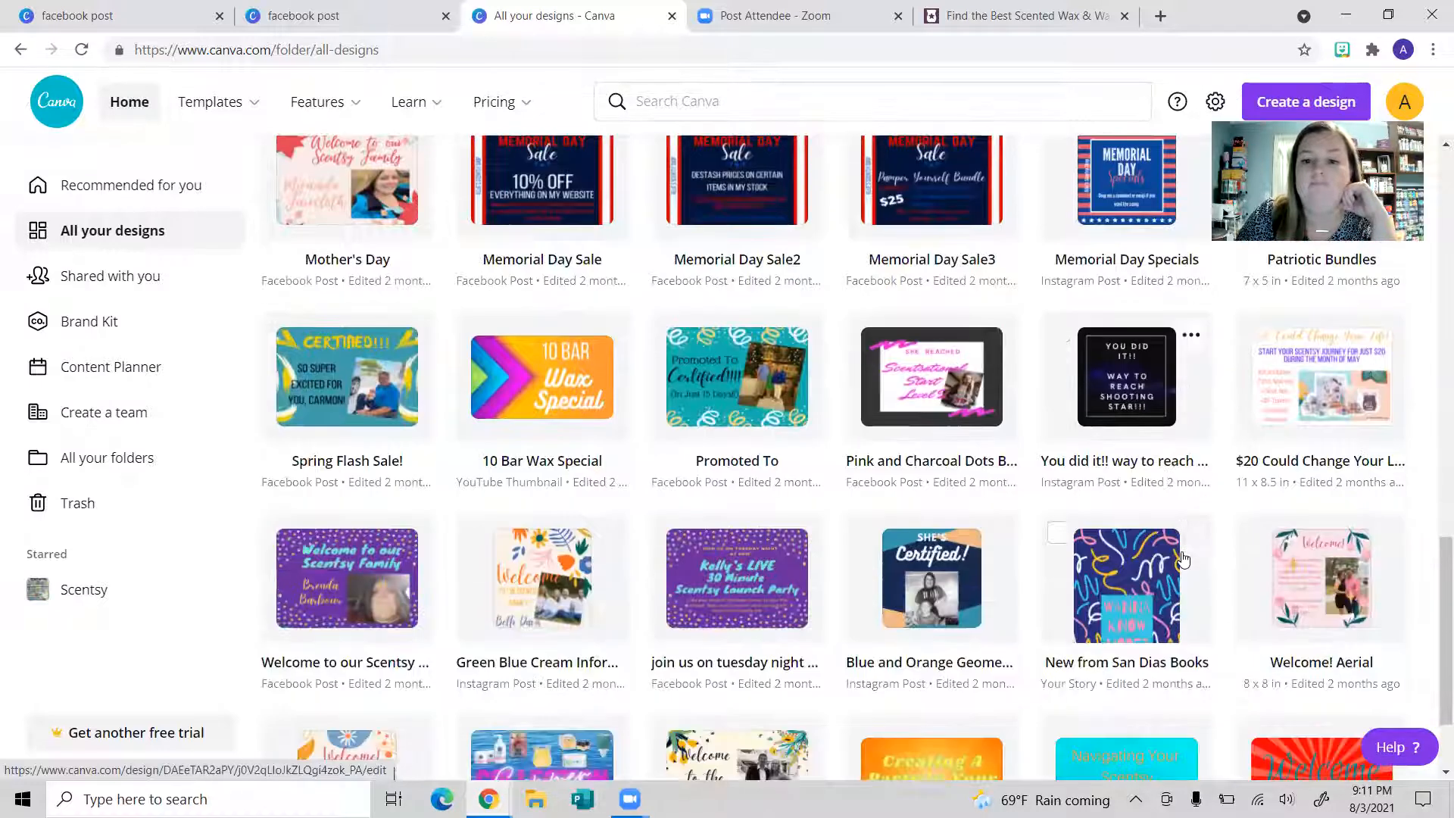
scroll(1184, 560, "down", 4)
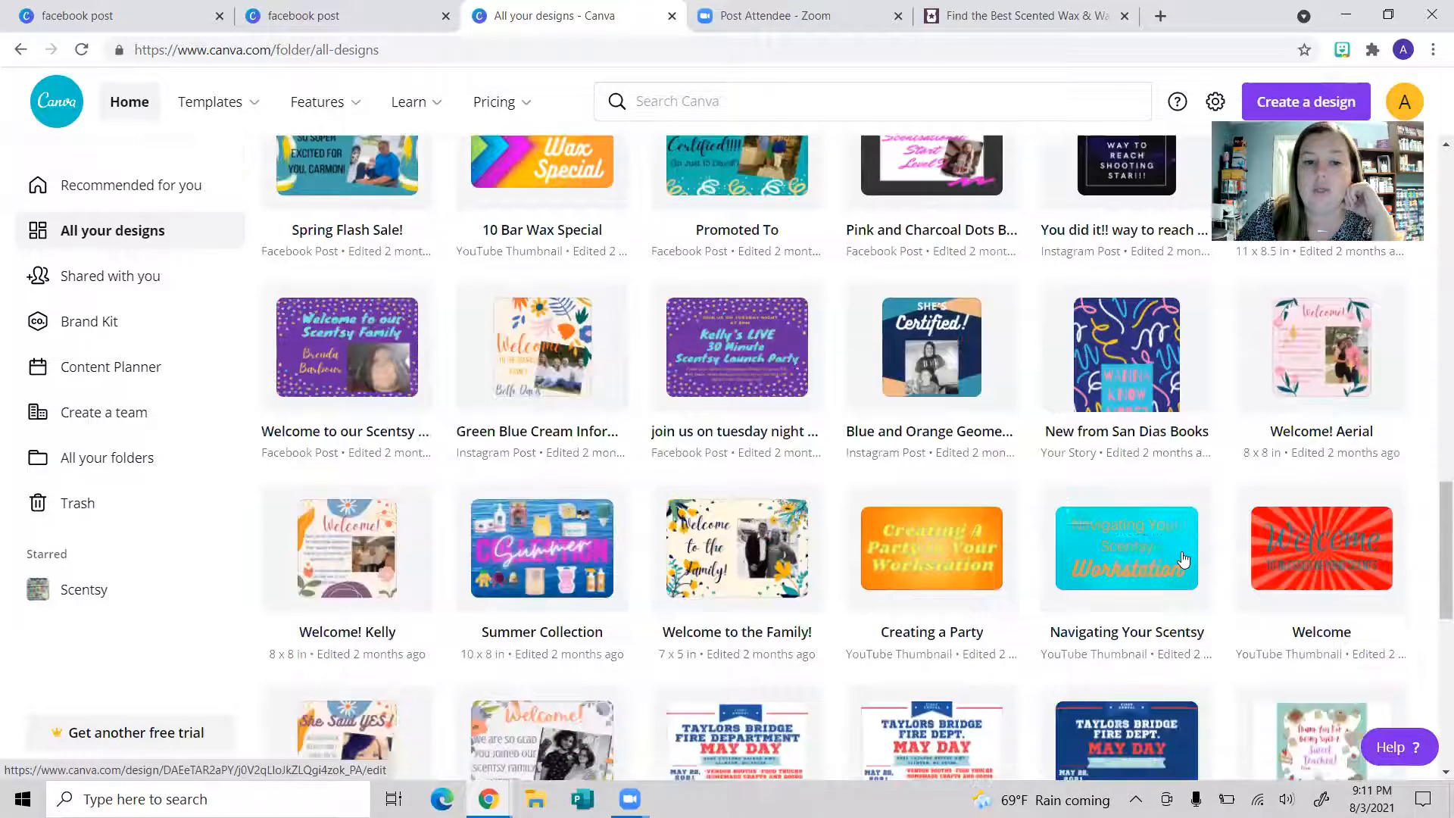
scroll(1183, 559, "down", 3)
scroll(1182, 558, "down", 1)
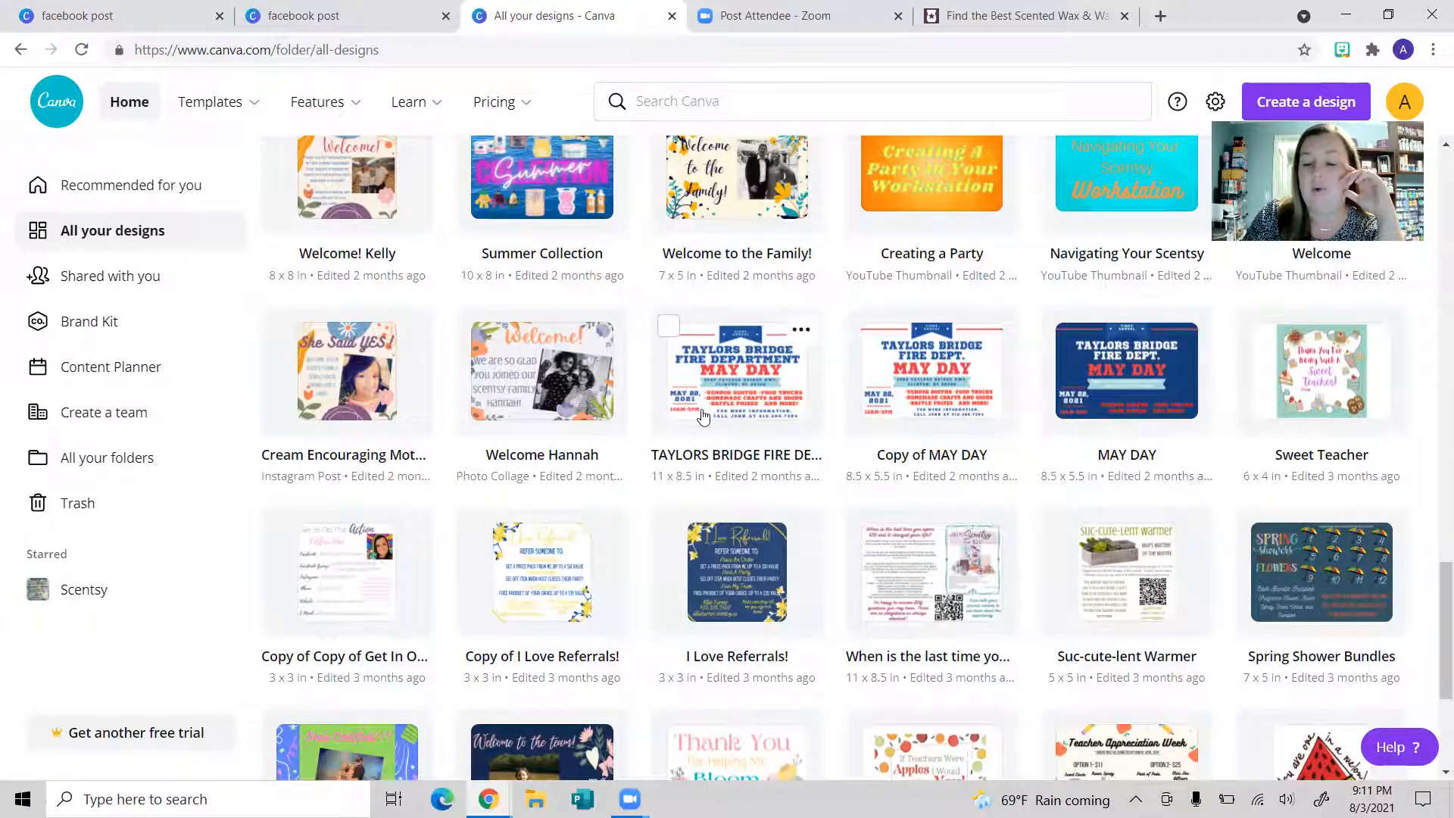
scroll(705, 429, "down", 3)
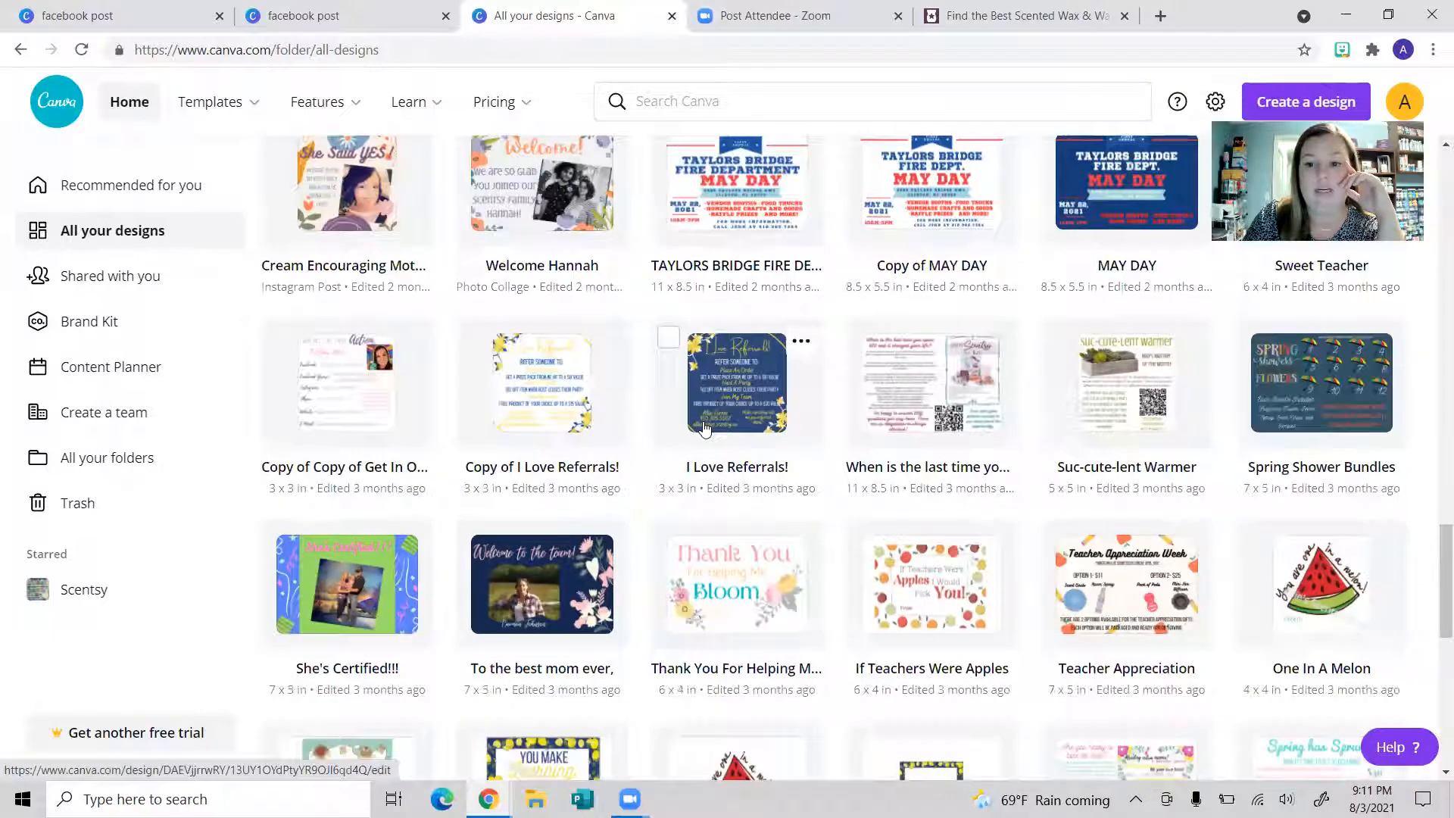
scroll(701, 425, "down", 3)
scroll(697, 503, "down", 8)
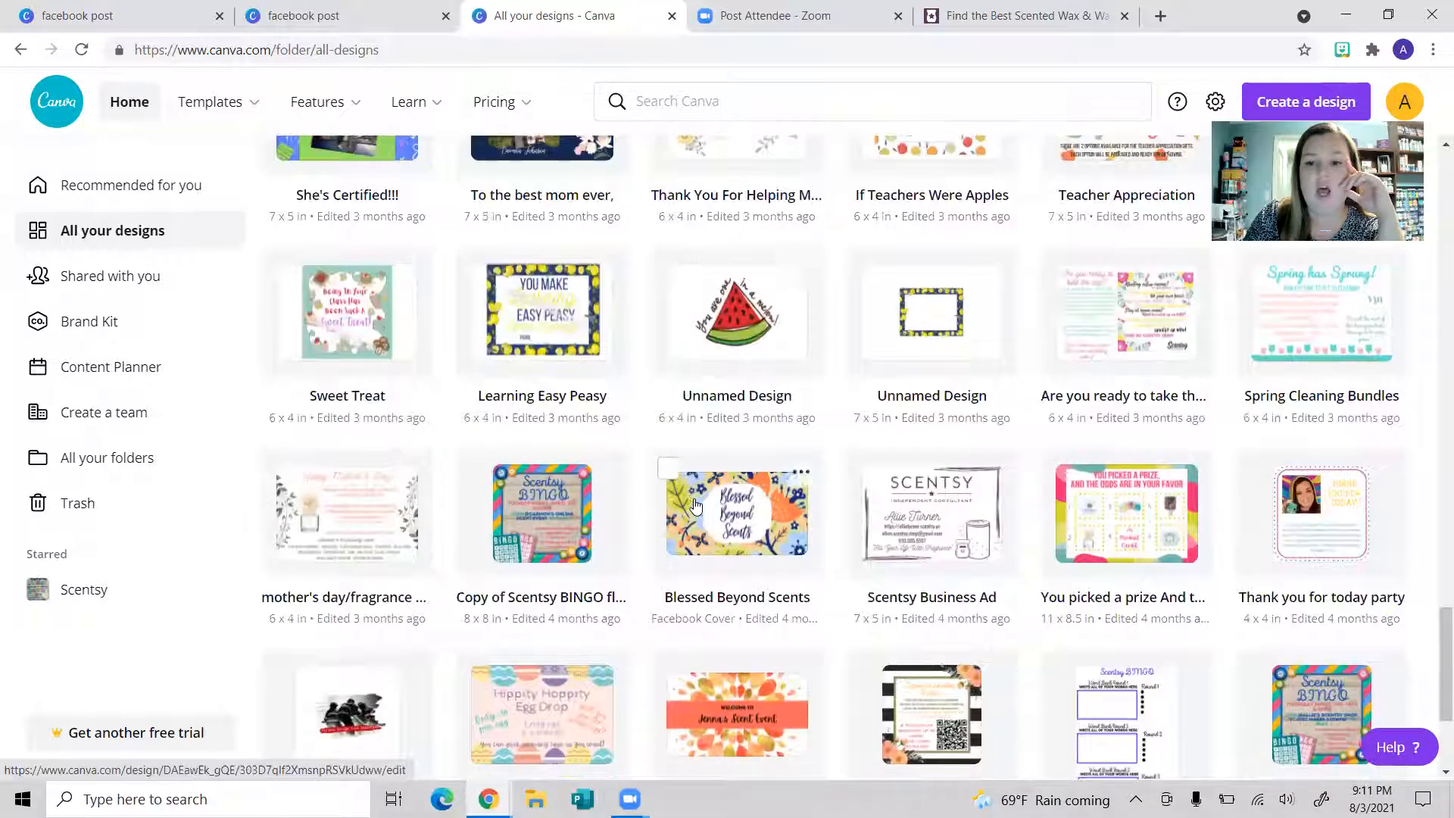
scroll(697, 512, "down", 9)
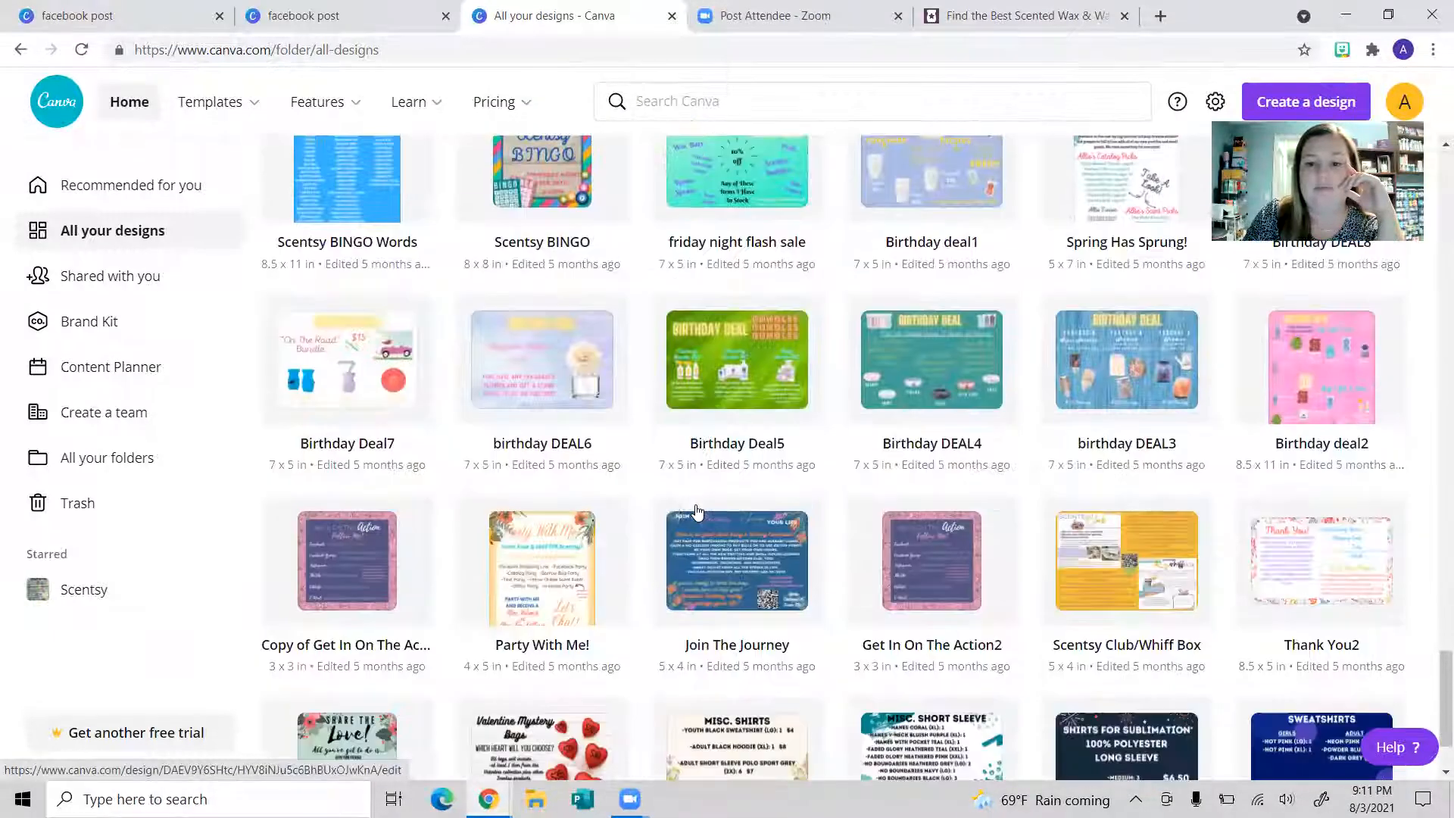
scroll(697, 515, "down", 14)
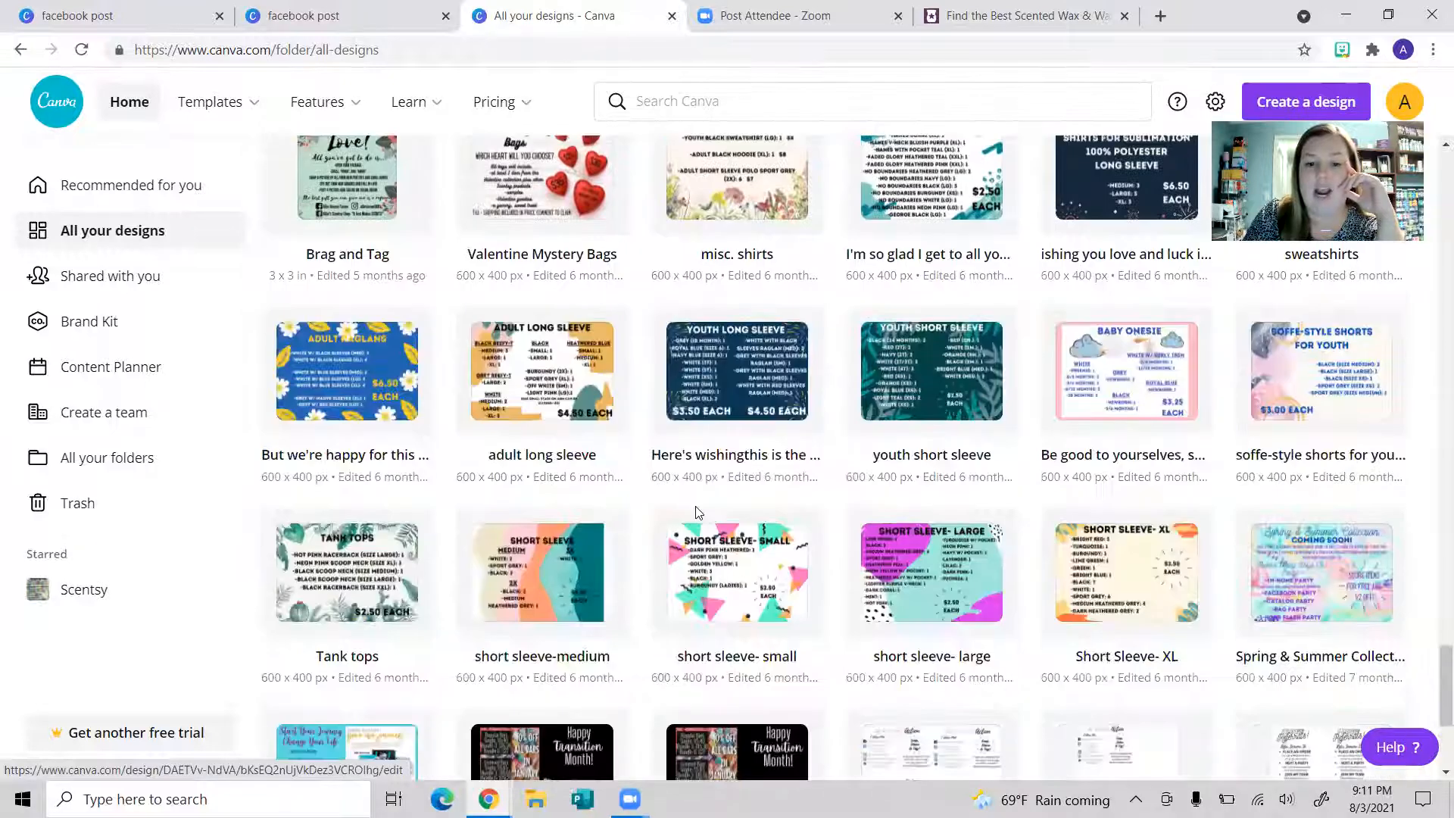
scroll(698, 520, "down", 1)
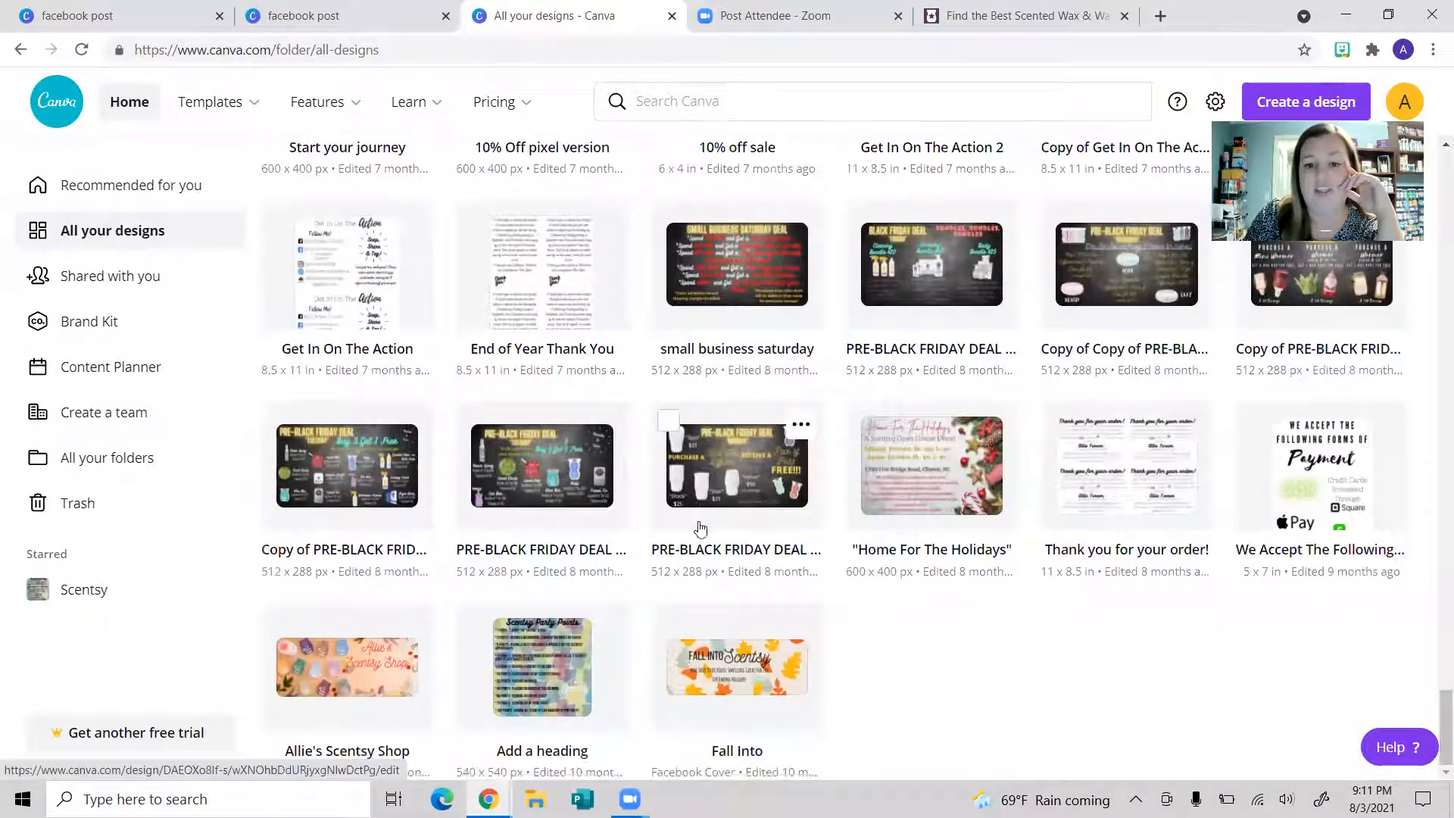
left_click_drag(1432, 731, 1432, 96)
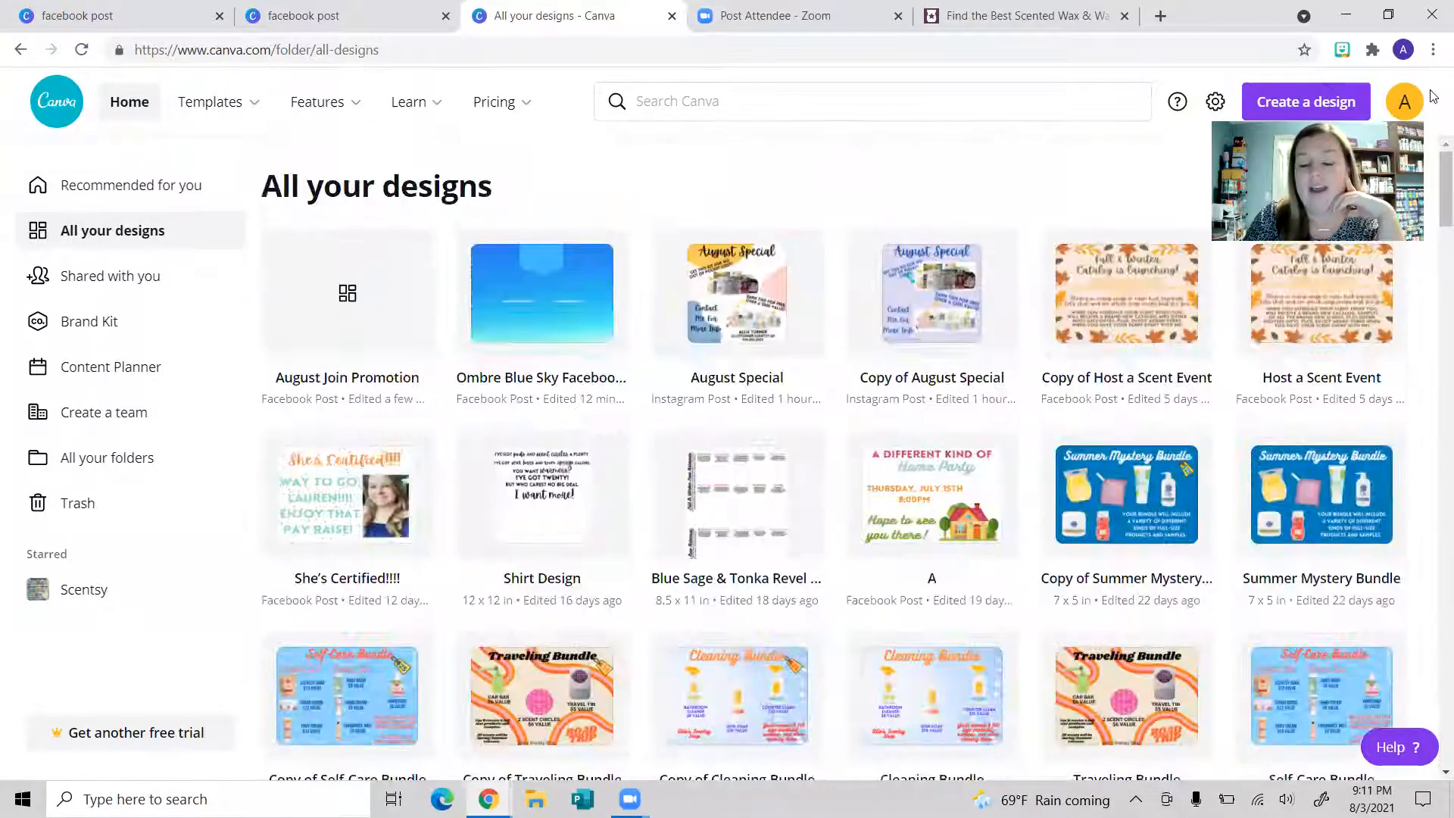
Step: From the home page, bring up the list of new design types under Create a design
left_click(72, 189)
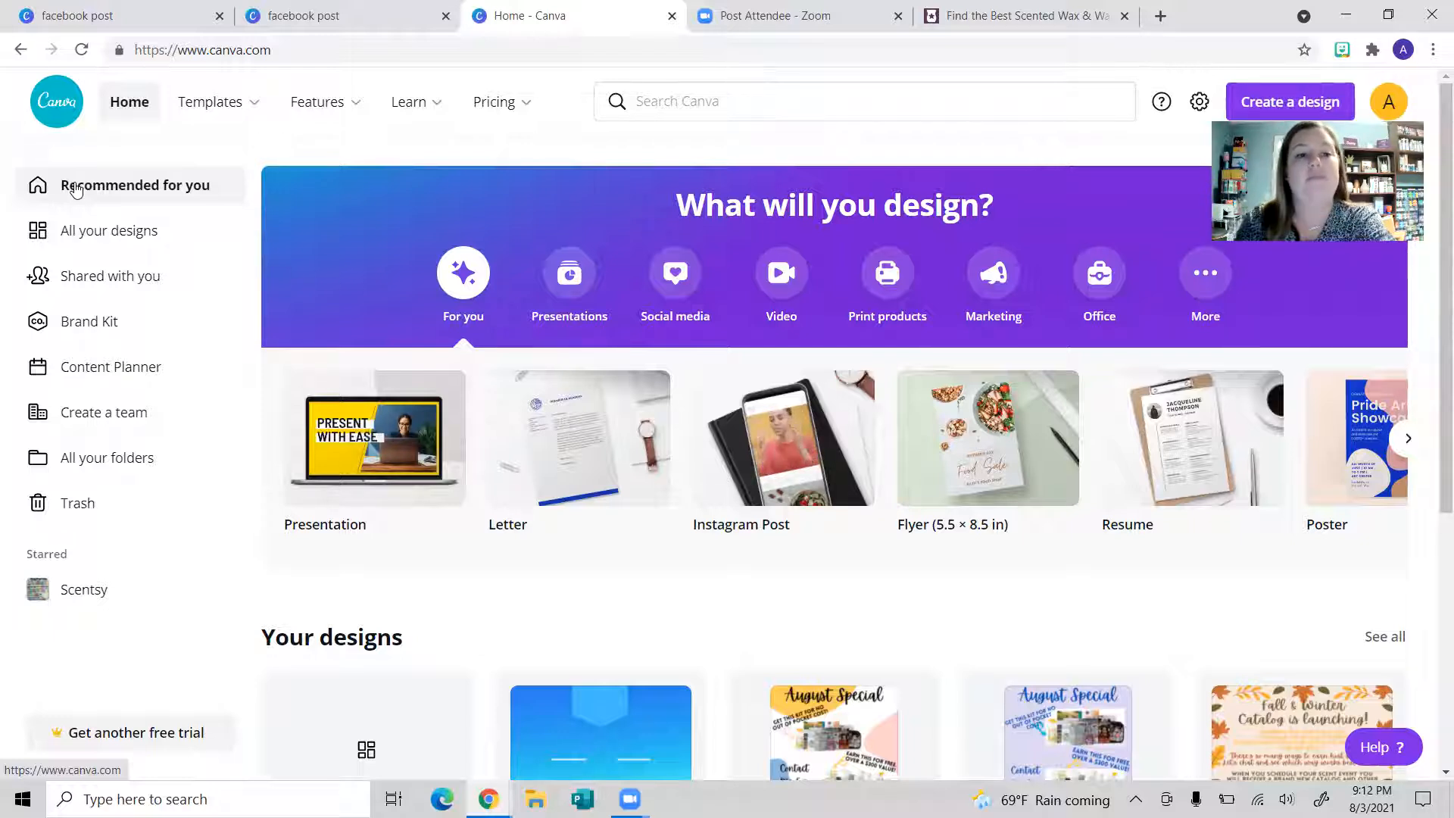
left_click(651, 102)
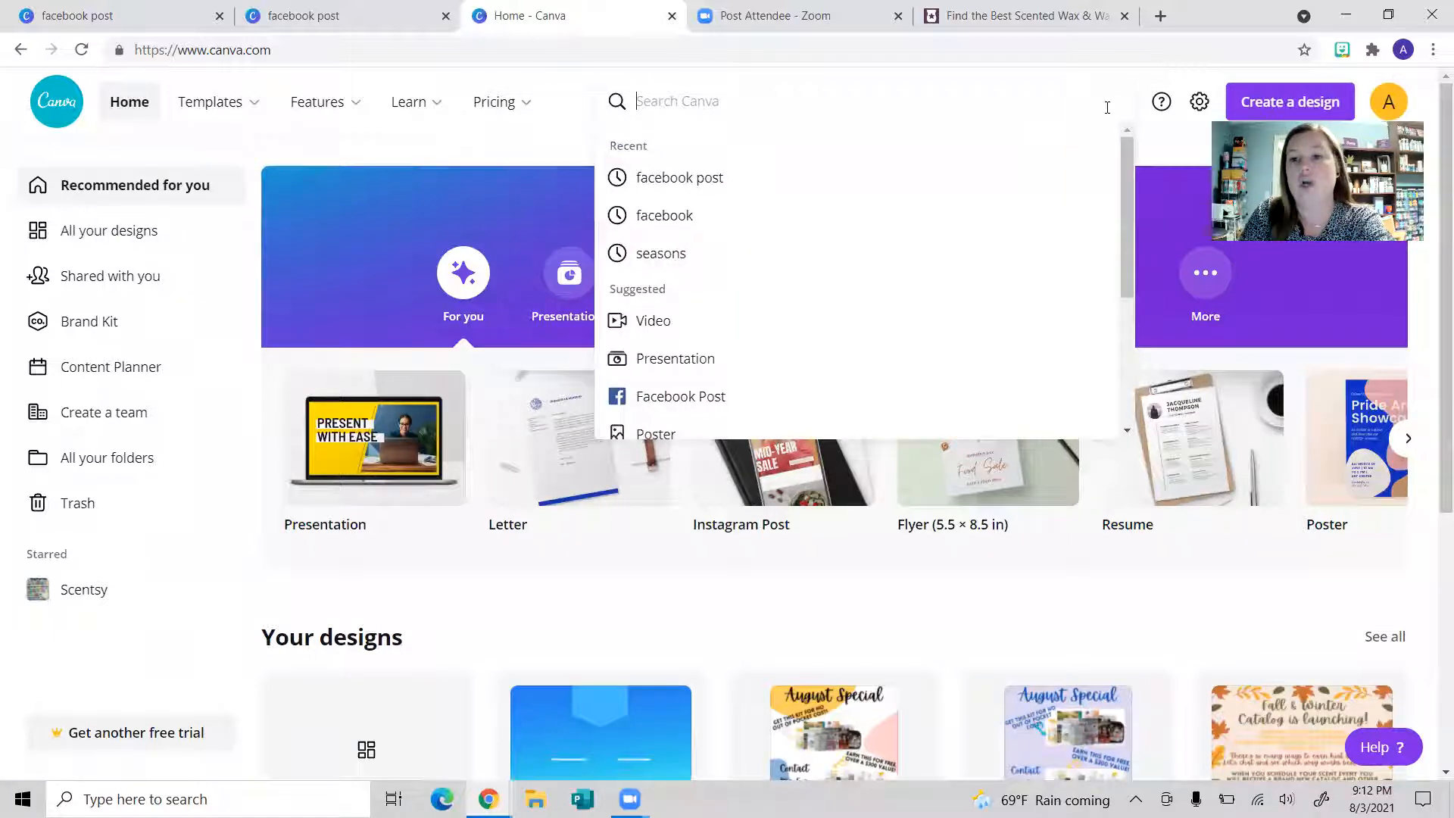
left_click(1310, 106)
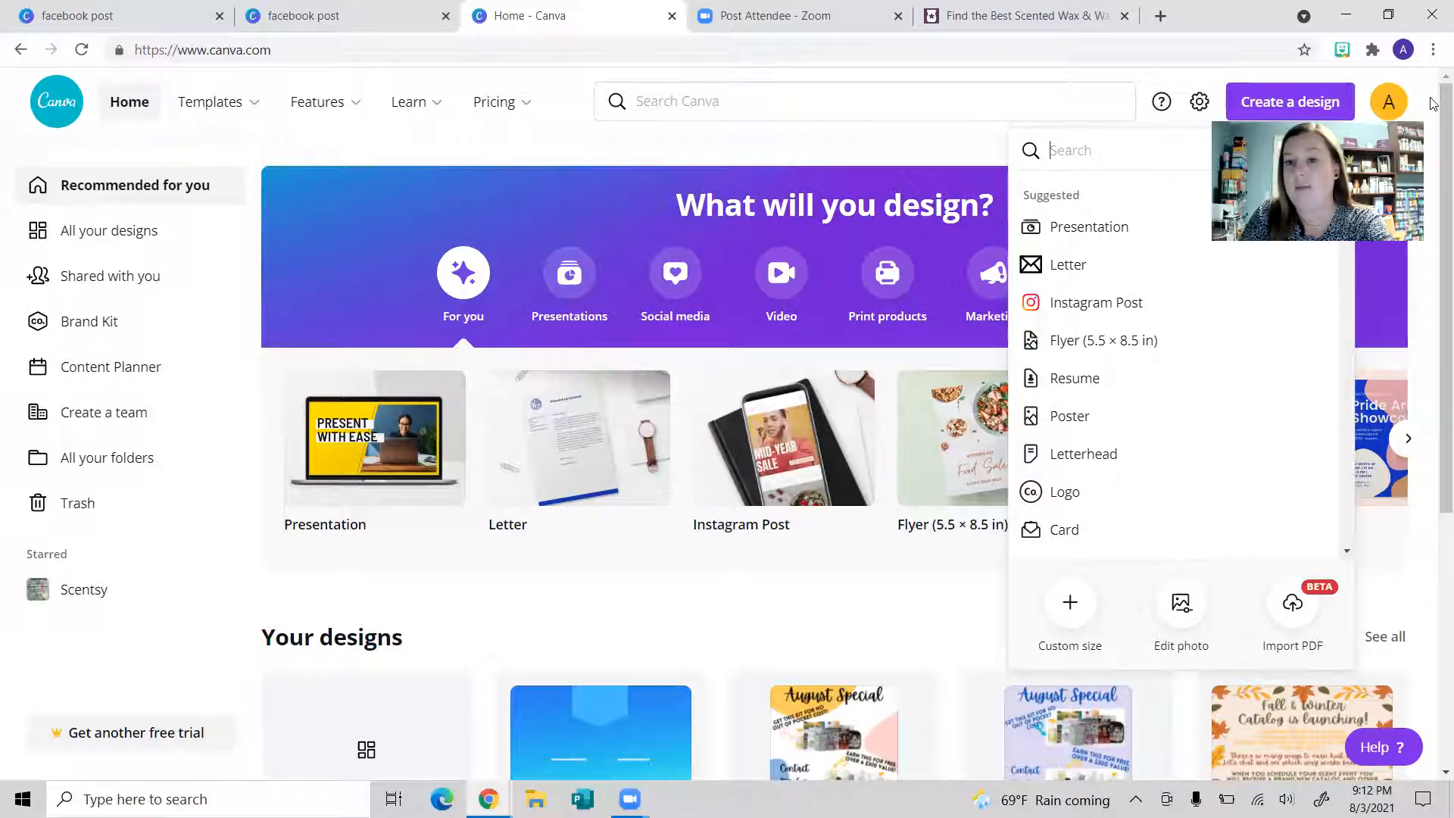
left_click(1314, 102)
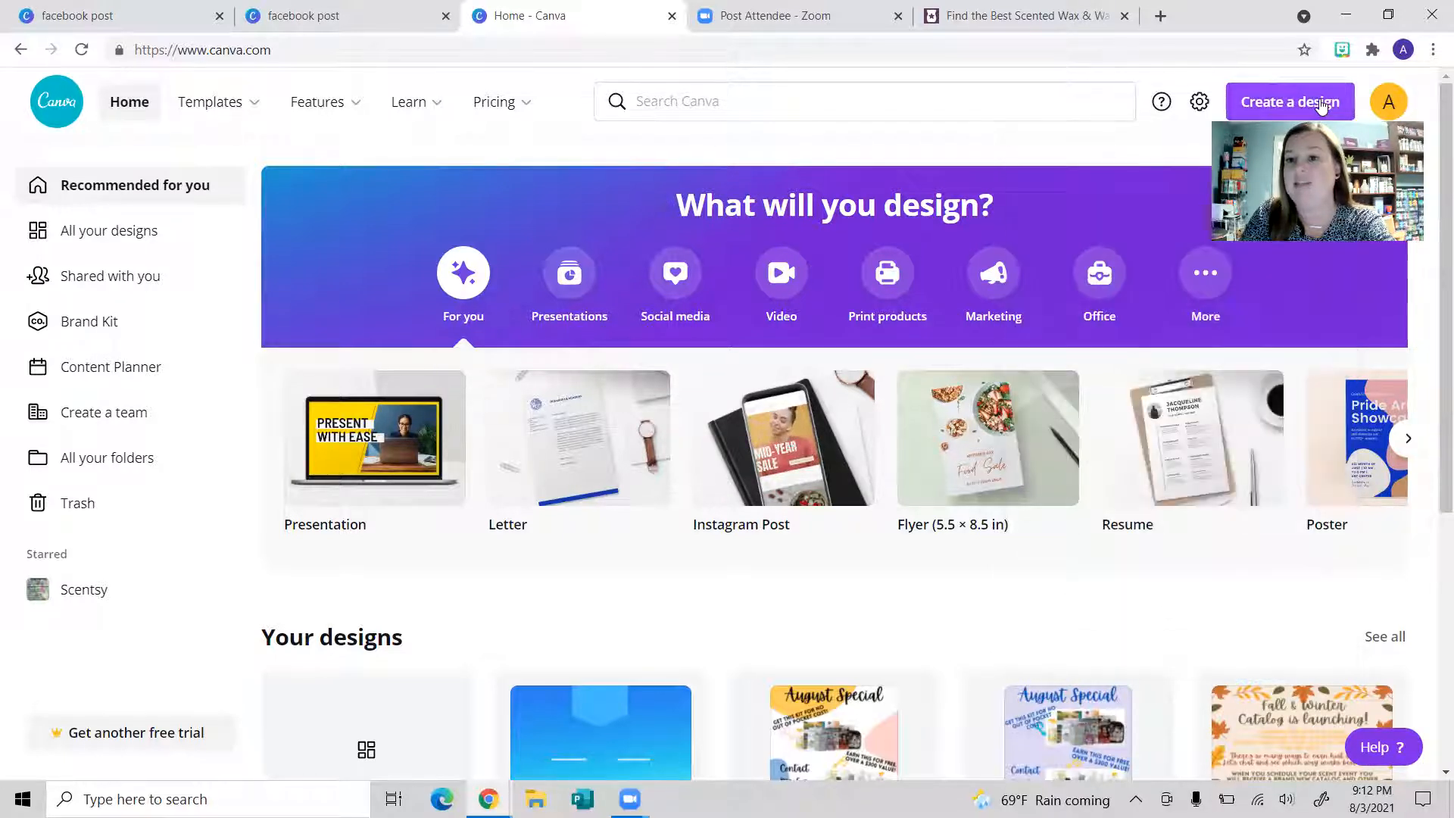
left_click(1321, 106)
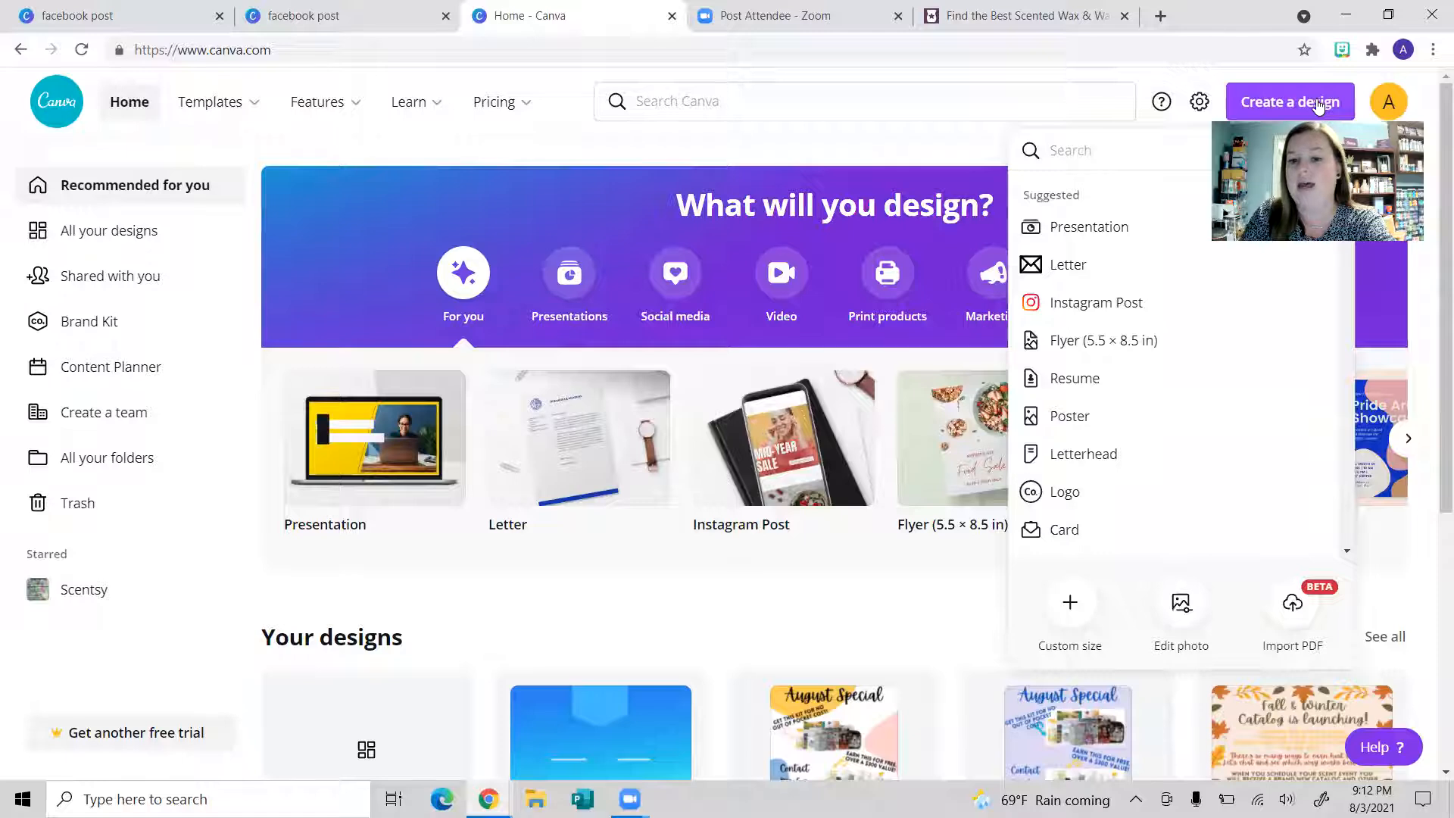
Step: Start a new blank 8.5 x 11 in custom-size design and adjust the page zoom
left_click(1068, 606)
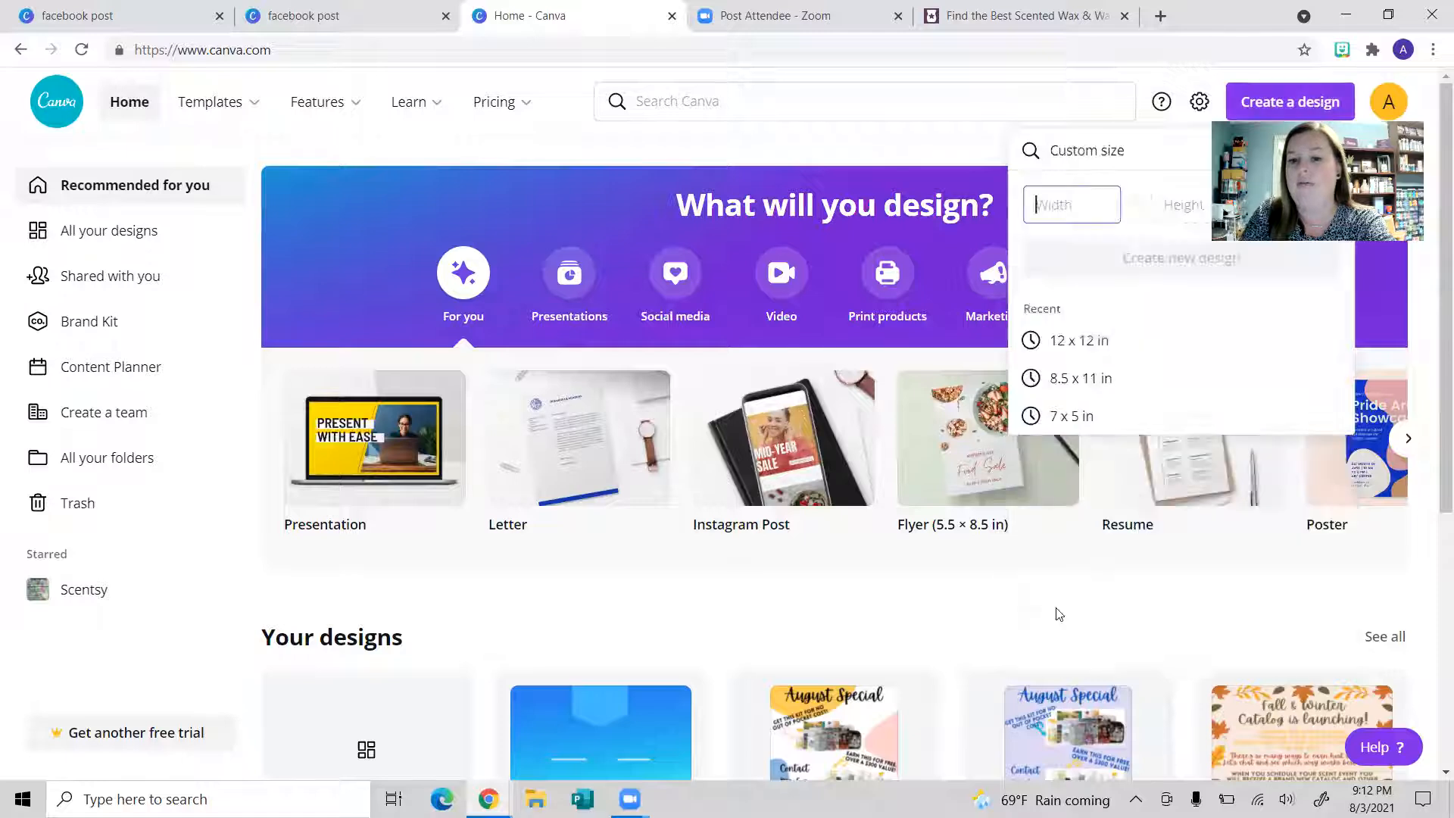
left_click(1110, 394)
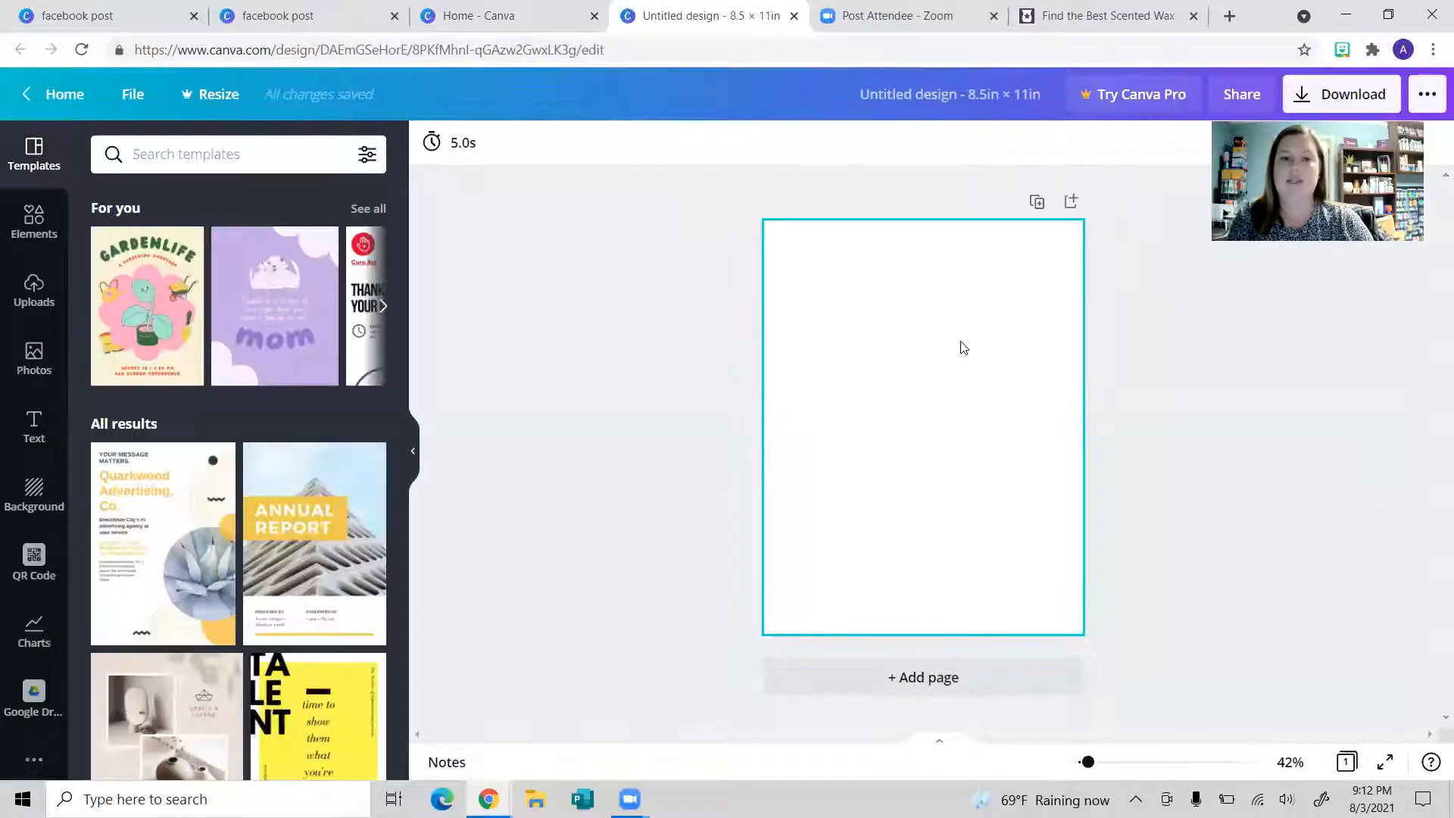
right_click(1149, 768)
left_click_drag(1088, 762, 1050, 766)
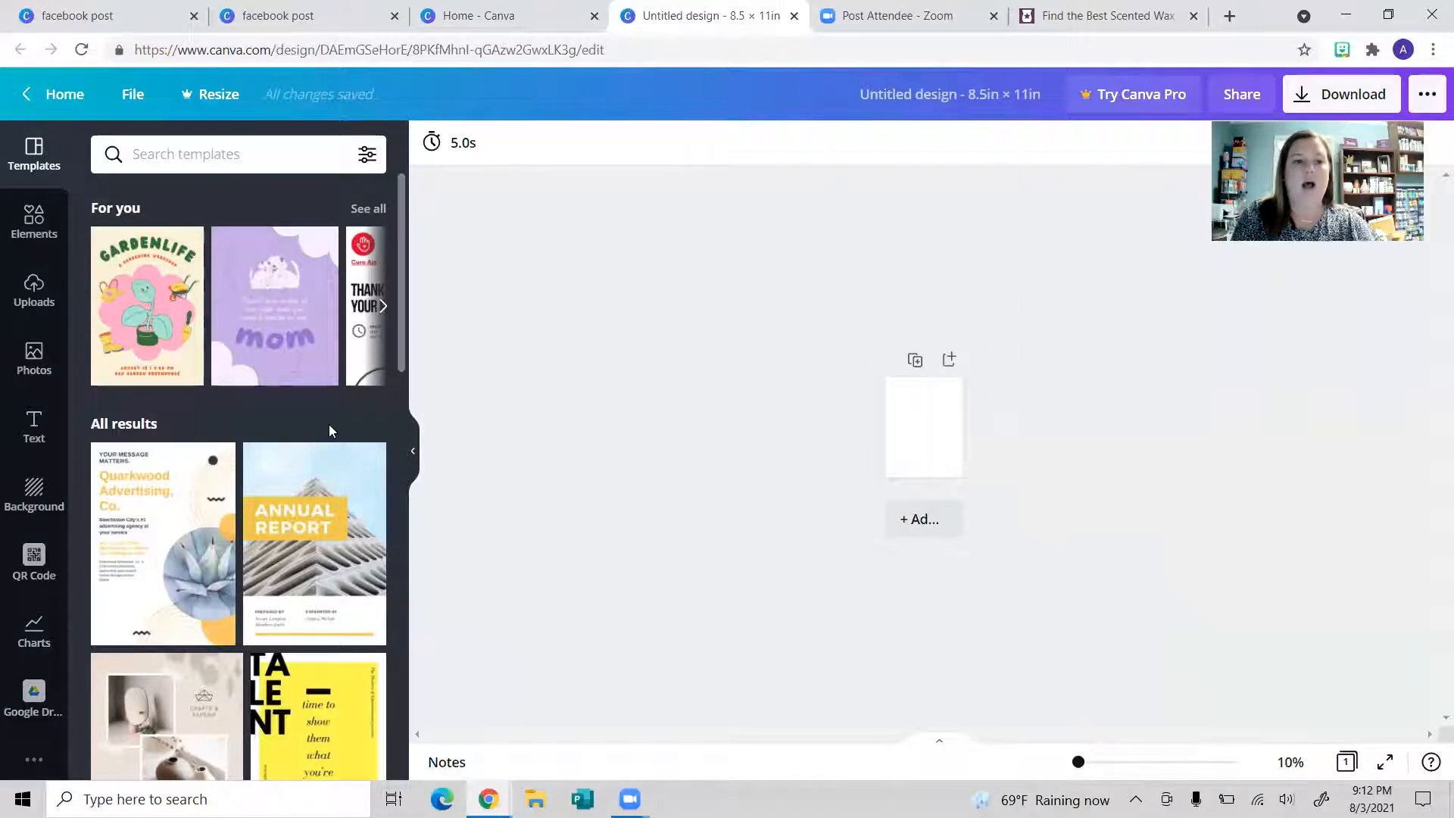